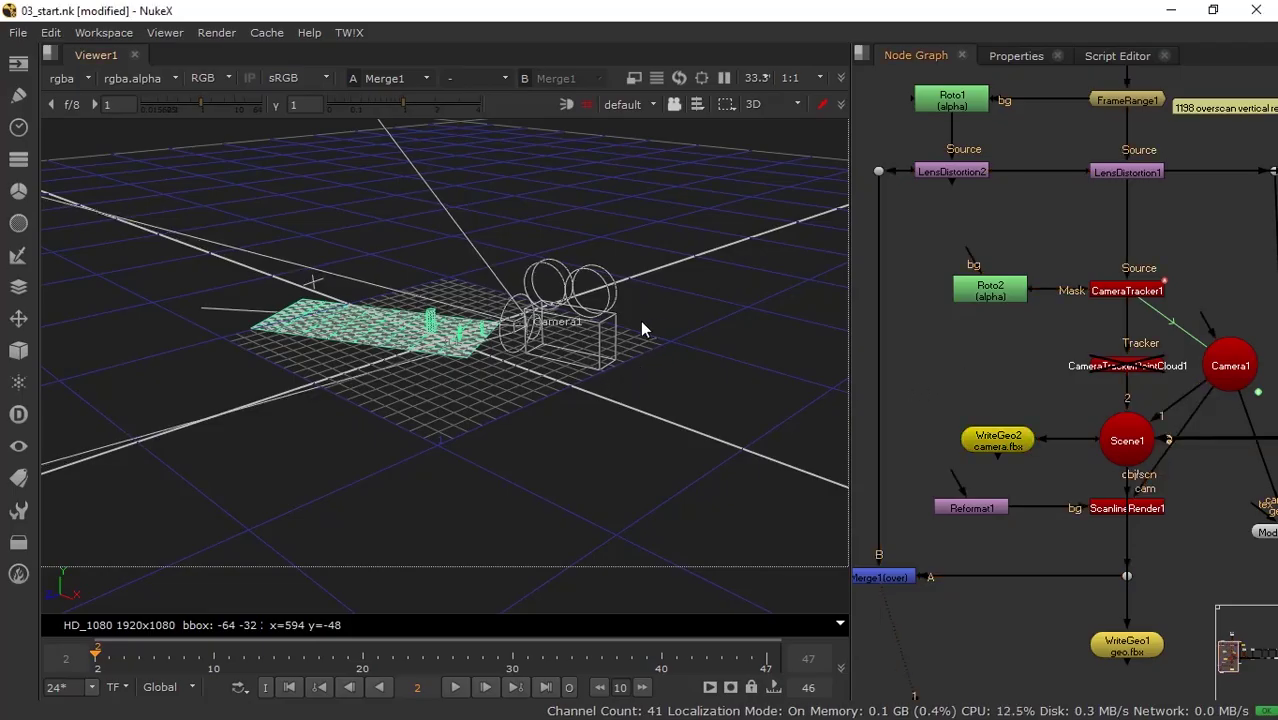
# In NukeX, export WriteGeo2's tracked camera to camera.fbx for frames 2–47.
pyautogui.moveTo(642, 328)
pyautogui.keyDown('ctrl'); pyautogui.mouseDown()
pyautogui.moveTo(532, 440)
pyautogui.moveTo(417, 399)
pyautogui.moveTo(468, 338)
pyautogui.mouseUp(); pyautogui.keyUp('ctrl')
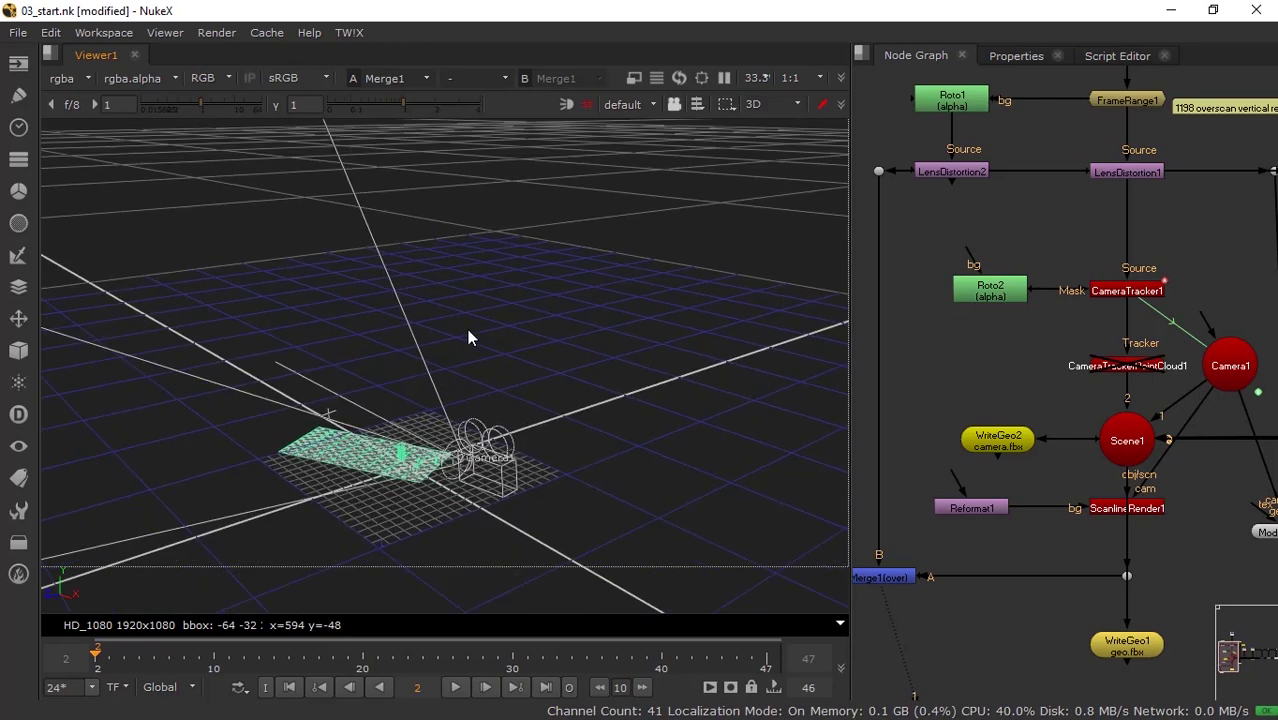
pyautogui.doubleClick(983, 432)
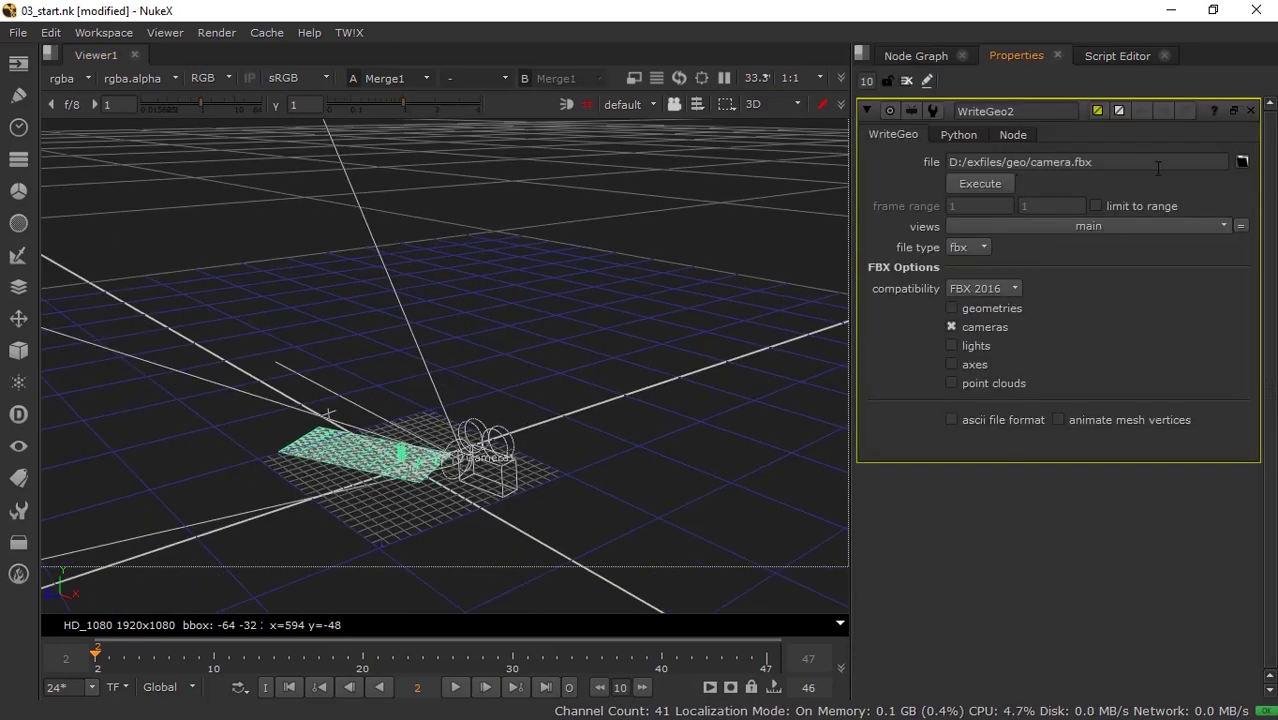
pyautogui.click(980, 185)
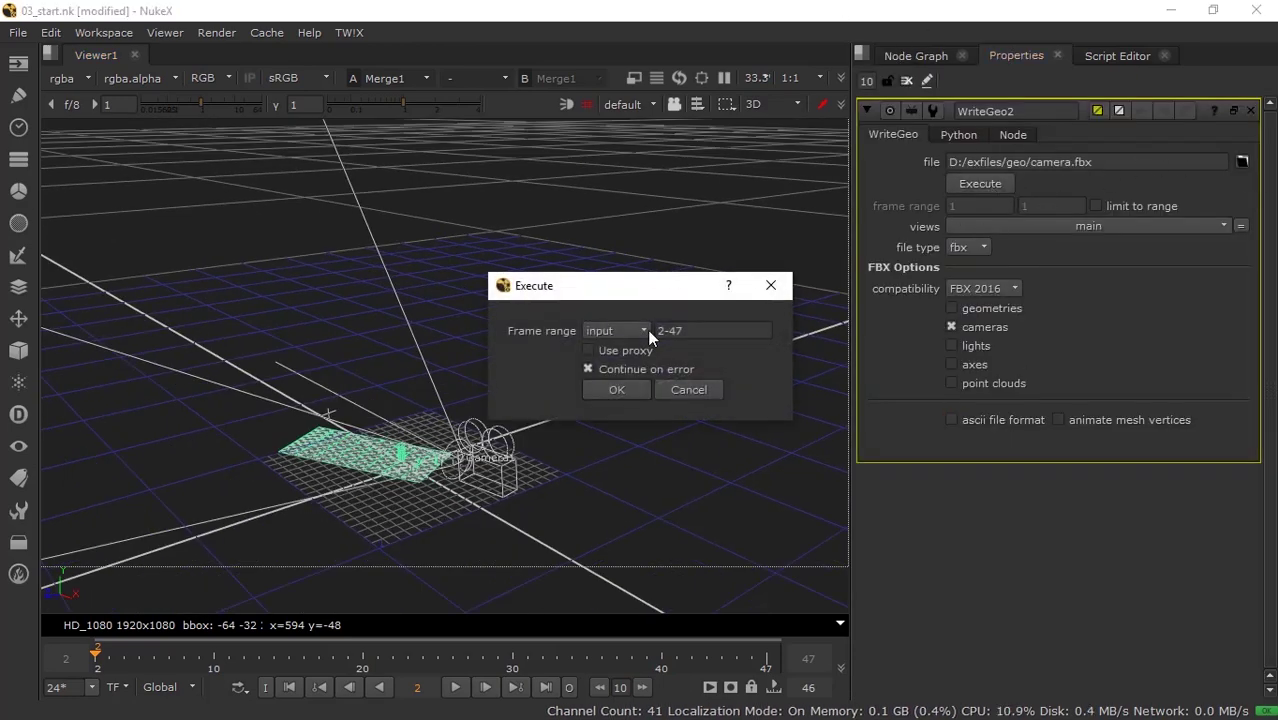
pyautogui.moveTo(653, 296); pyautogui.dragTo(859, 201)
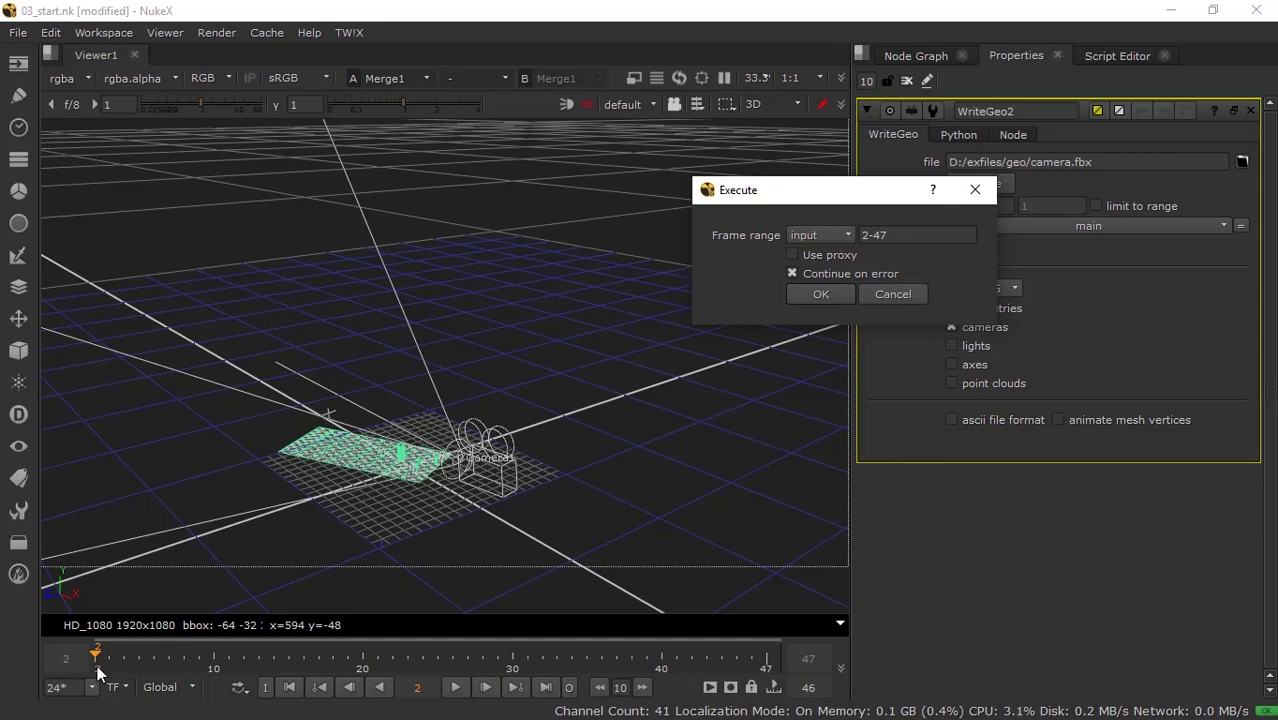
pyautogui.click(820, 296)
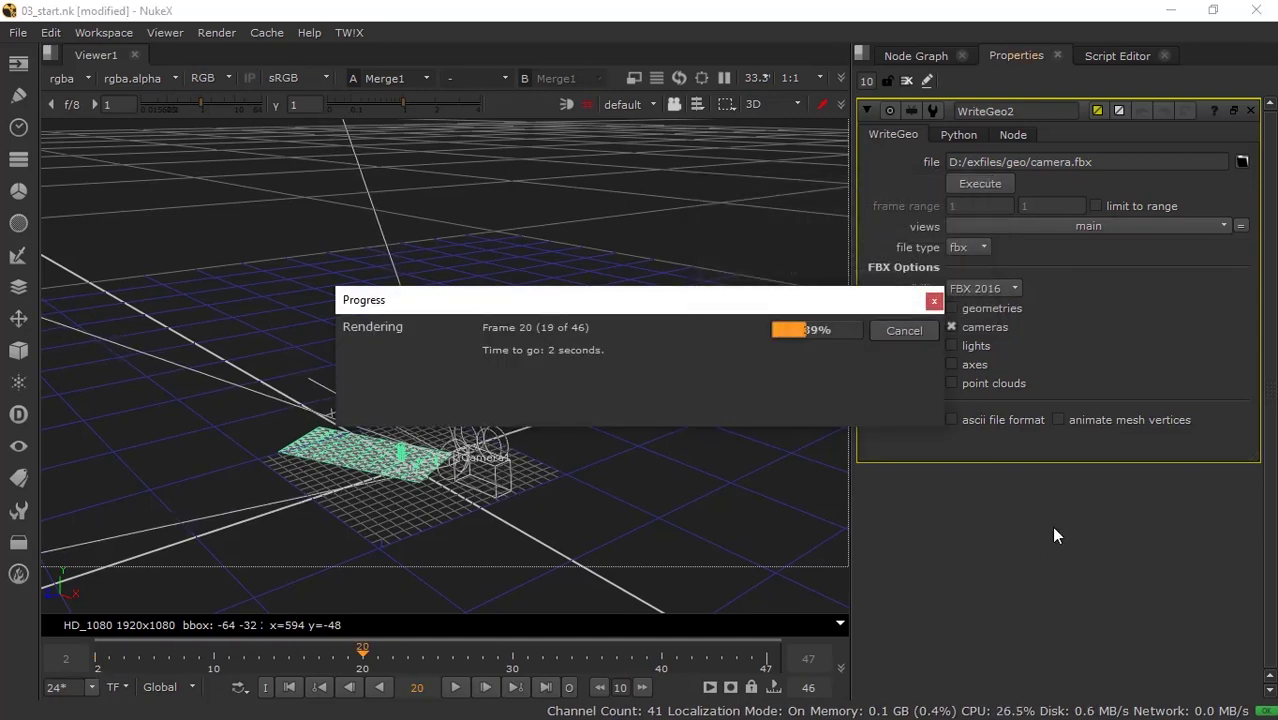
pyautogui.click(916, 55)
# Export WriteGeo1's scene geometry to geo.fbx for frames 2–47.
pyautogui.moveTo(1040, 450); pyautogui.dragTo(1114, 313, button='middle')
pyautogui.click(1116, 520)
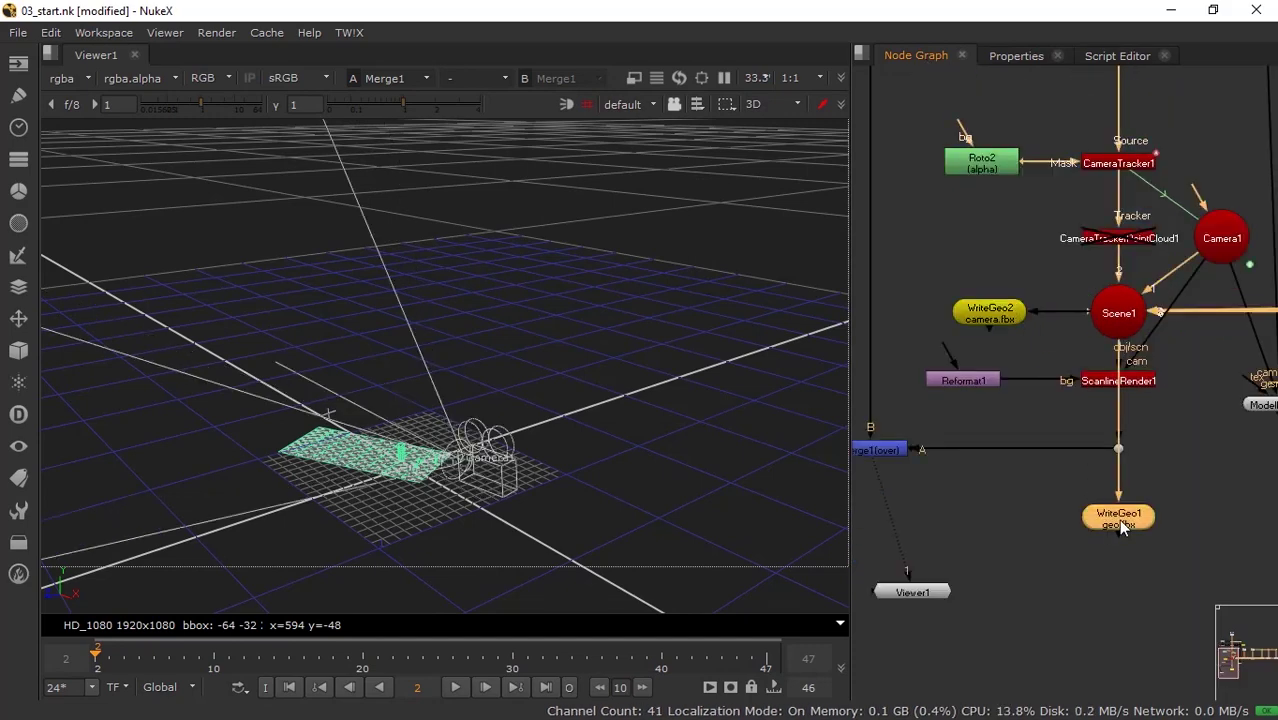
pyautogui.doubleClick(1118, 519)
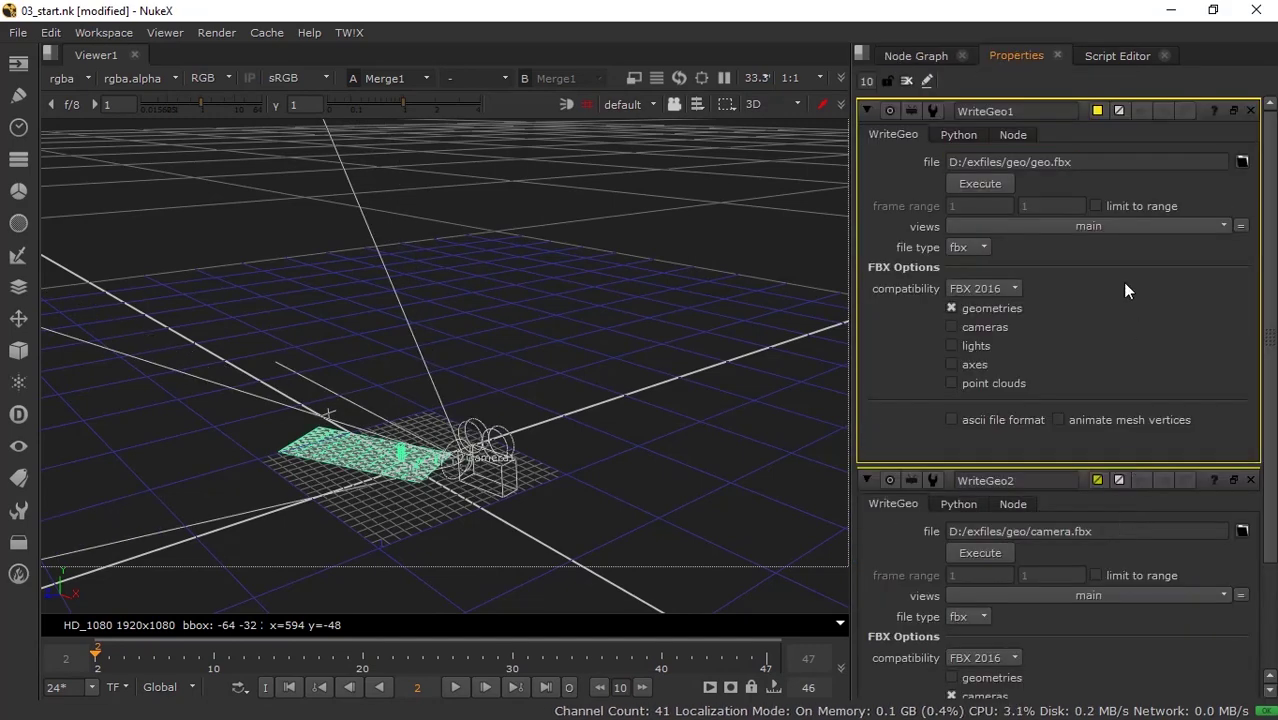
pyautogui.click(977, 185)
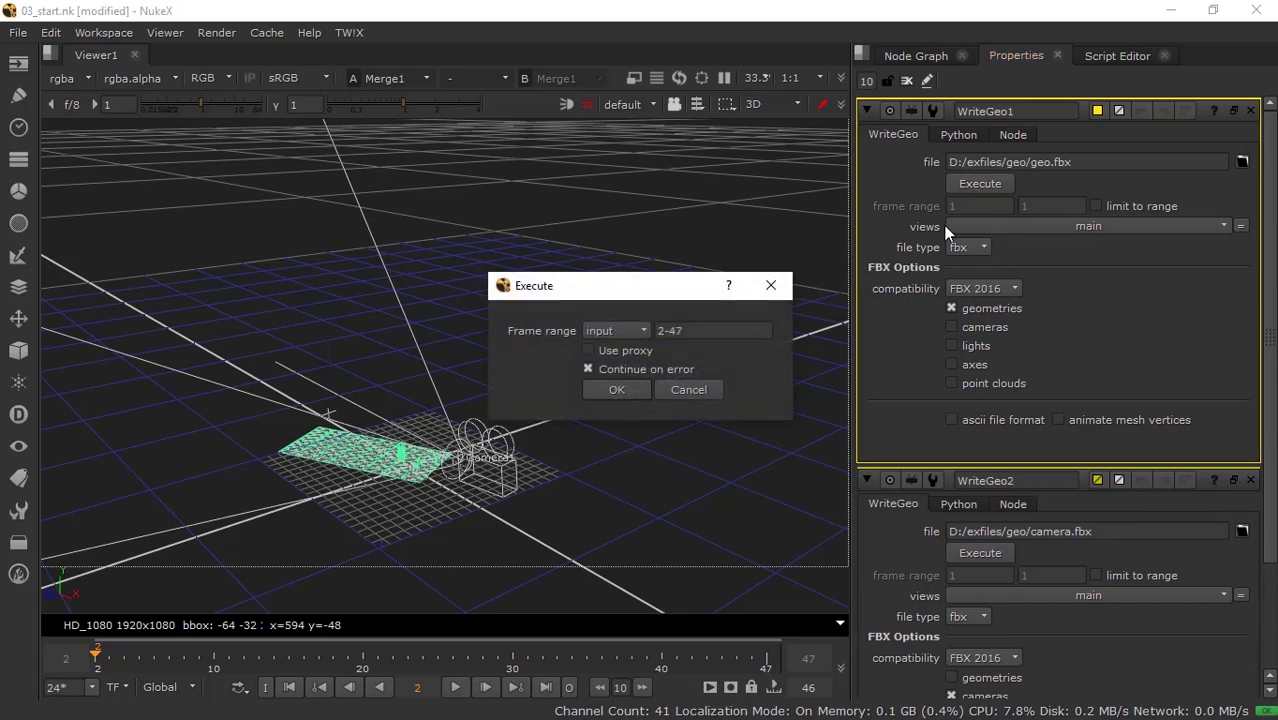
pyautogui.moveTo(666, 293); pyautogui.dragTo(919, 255)
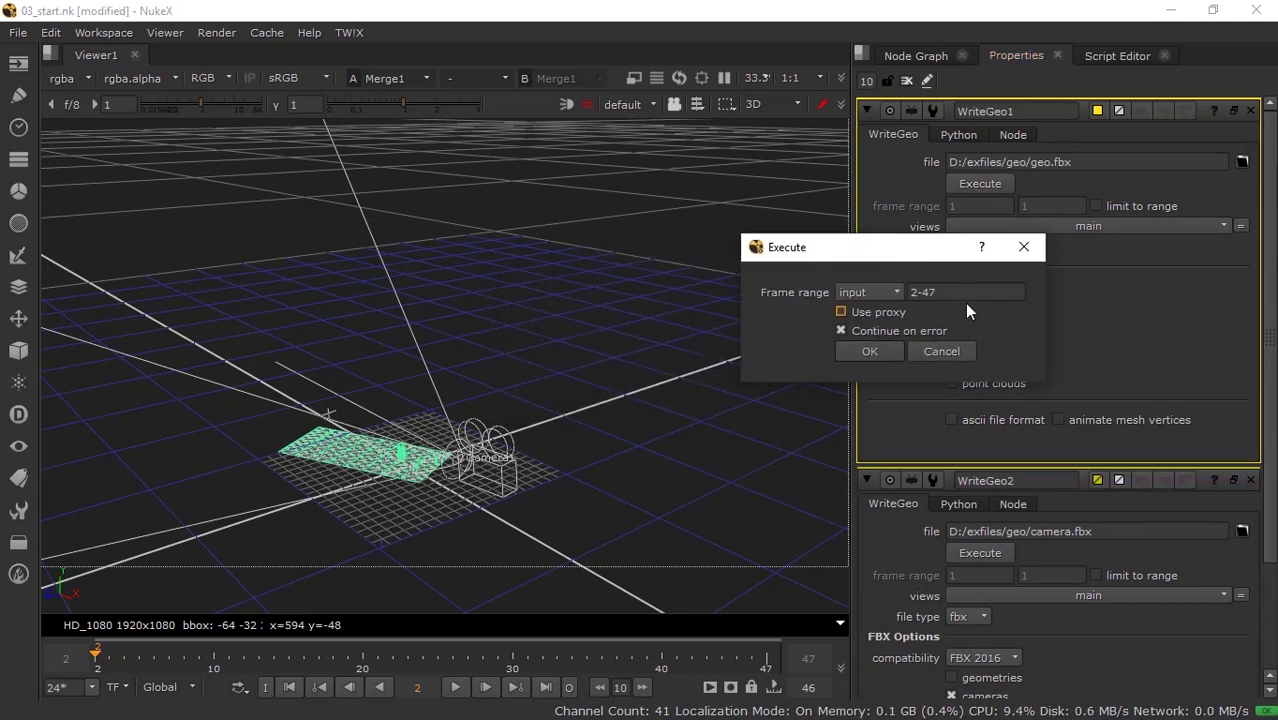
pyautogui.click(869, 352)
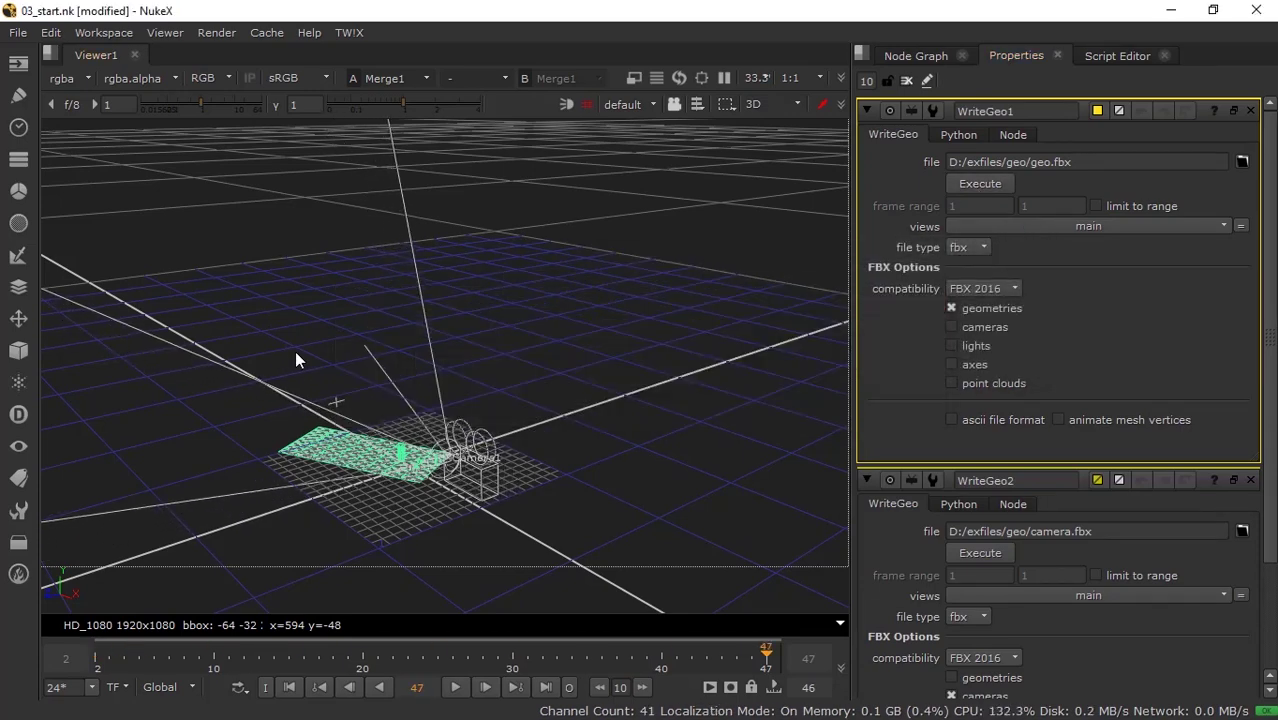
pyautogui.click(916, 56)
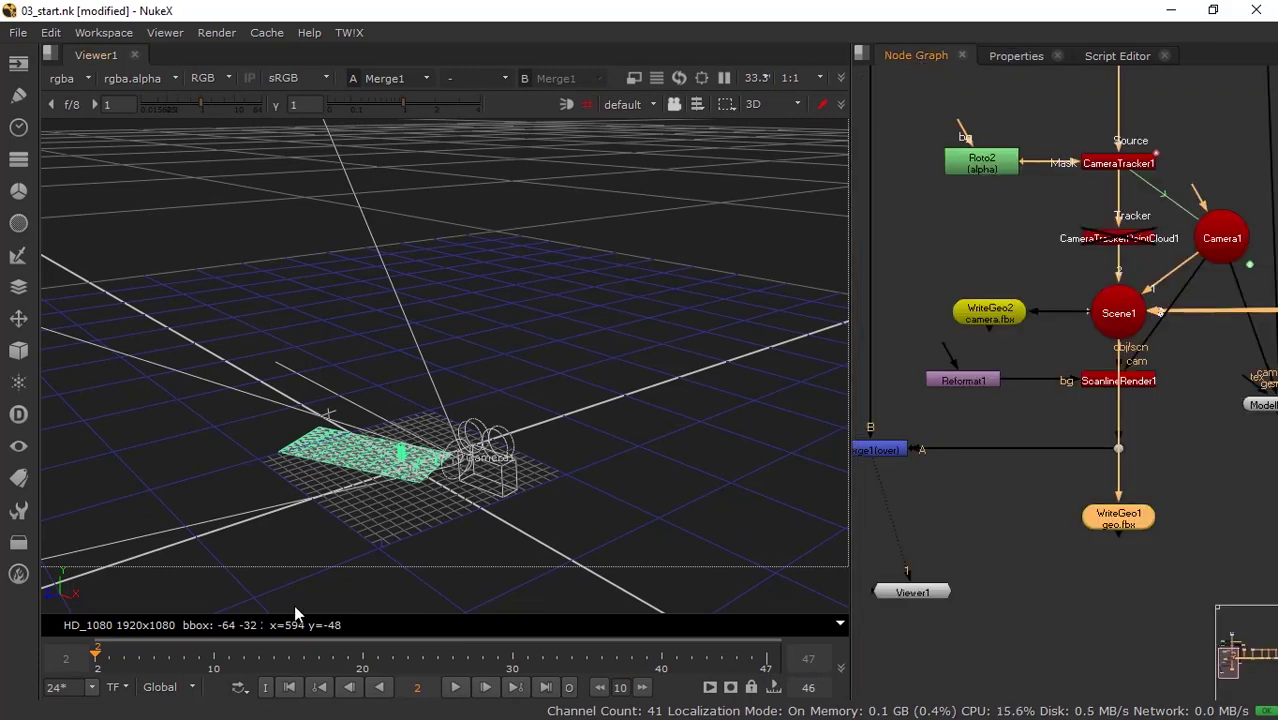
pyautogui.press('super')
pyautogui.moveTo(328, 706)
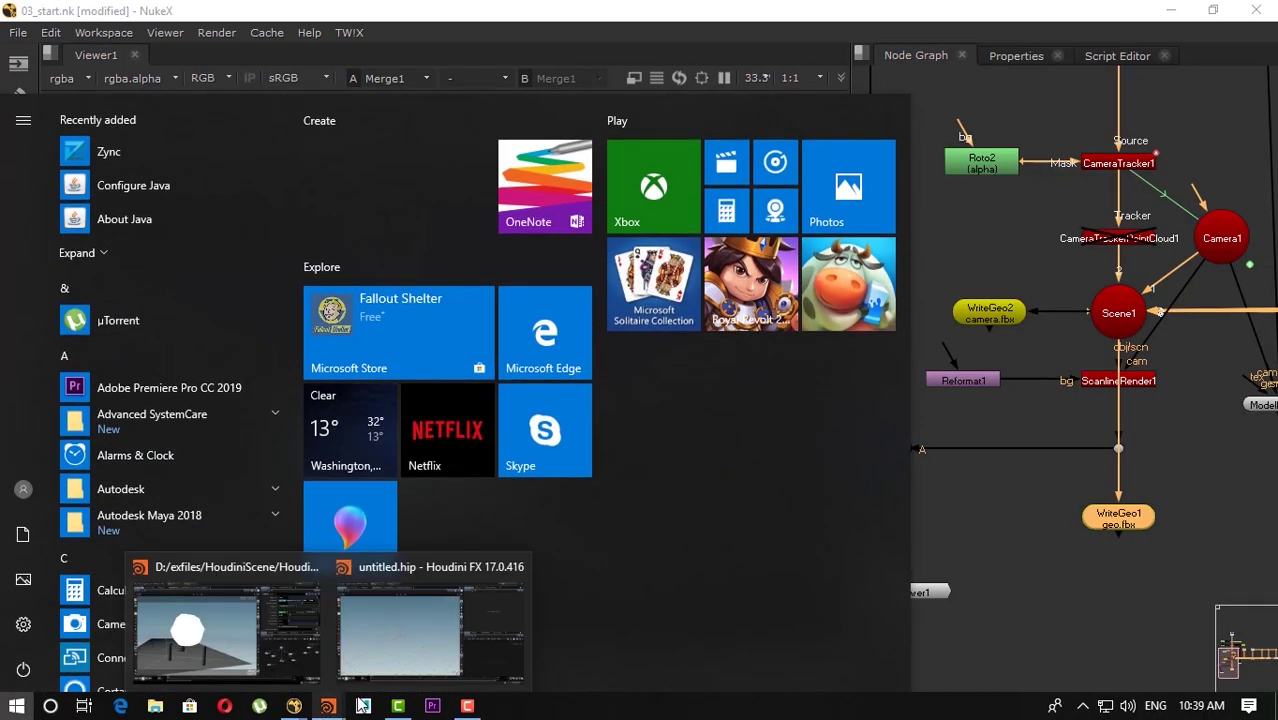
# Switch to Houdini FX and bring up the Filmbox FBX import options.
pyautogui.click(461, 615)
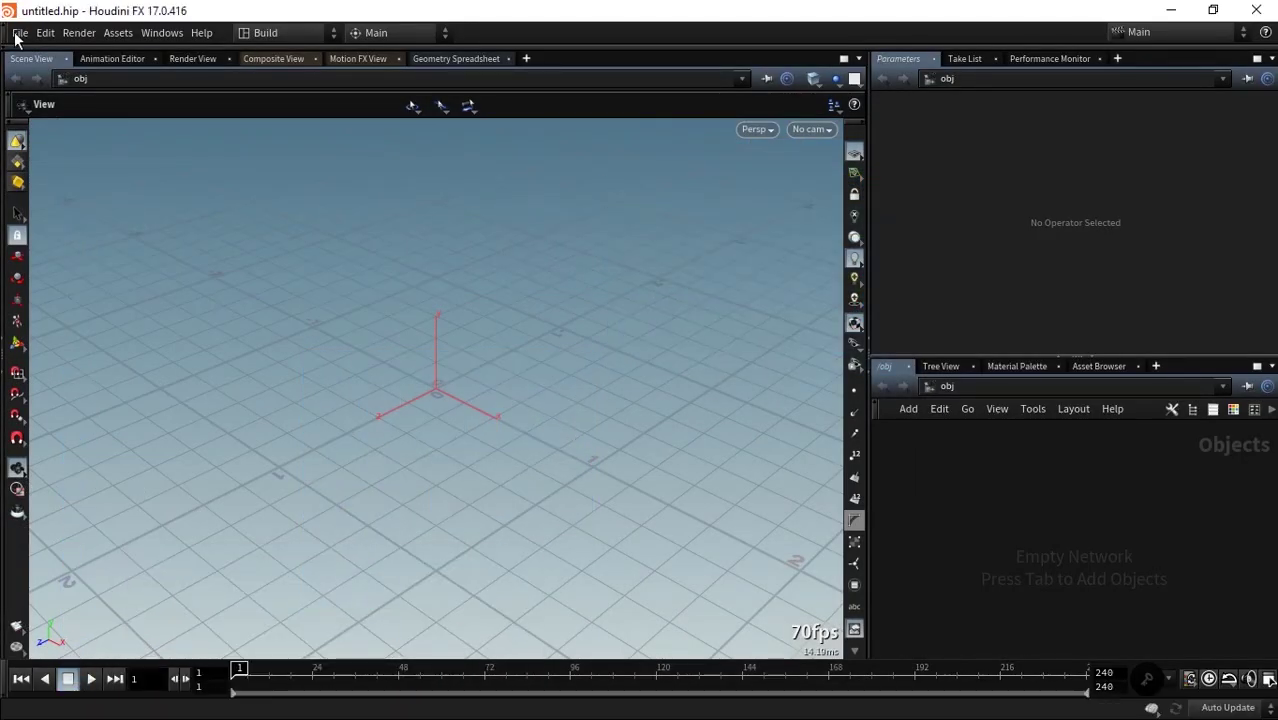
pyautogui.click(18, 33)
pyautogui.moveTo(31, 322)
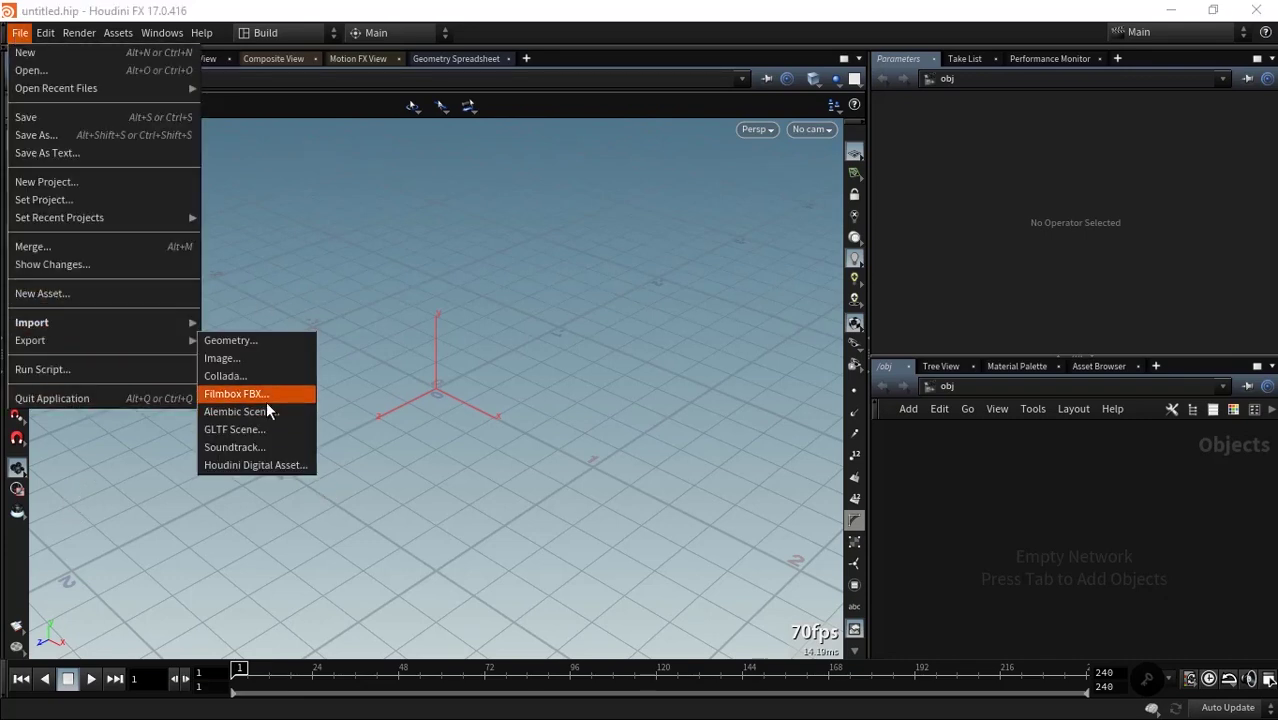
pyautogui.click(264, 395)
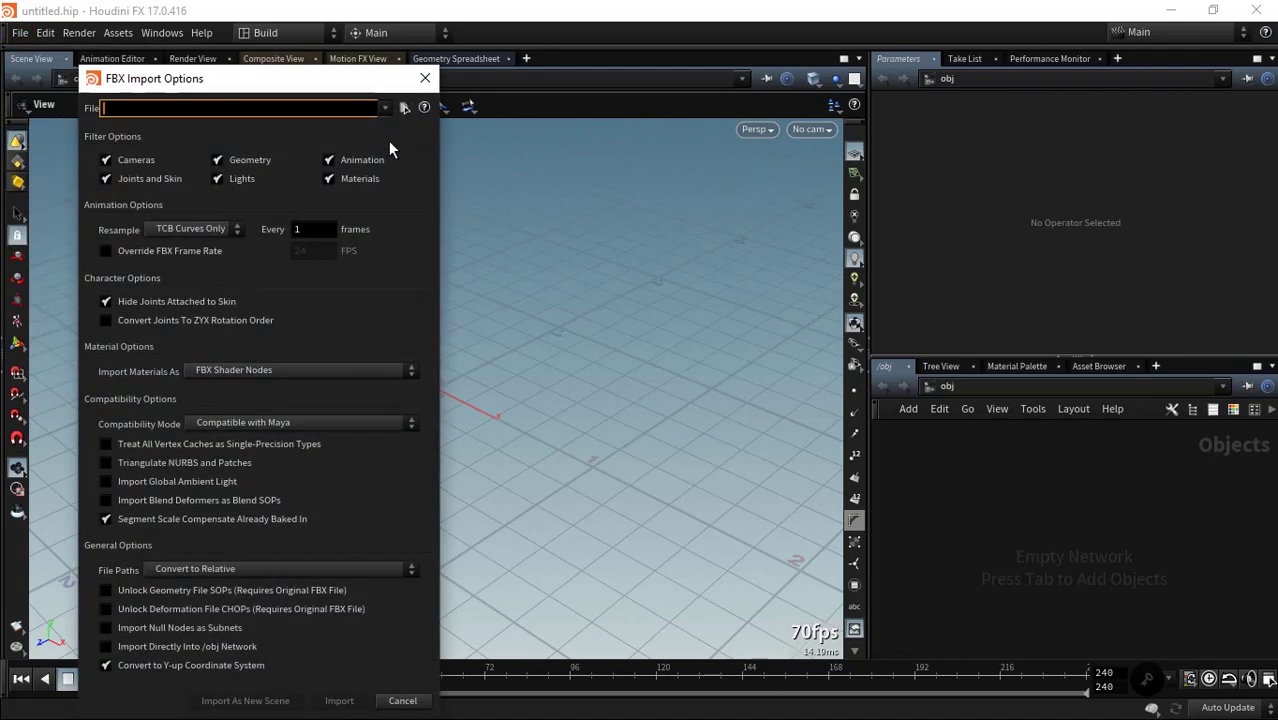
pyautogui.moveTo(275, 92); pyautogui.dragTo(595, 28)
# Import D:/exfiles/geo/camera.fbx, creating the camera_fbx network.
pyautogui.click(720, 46)
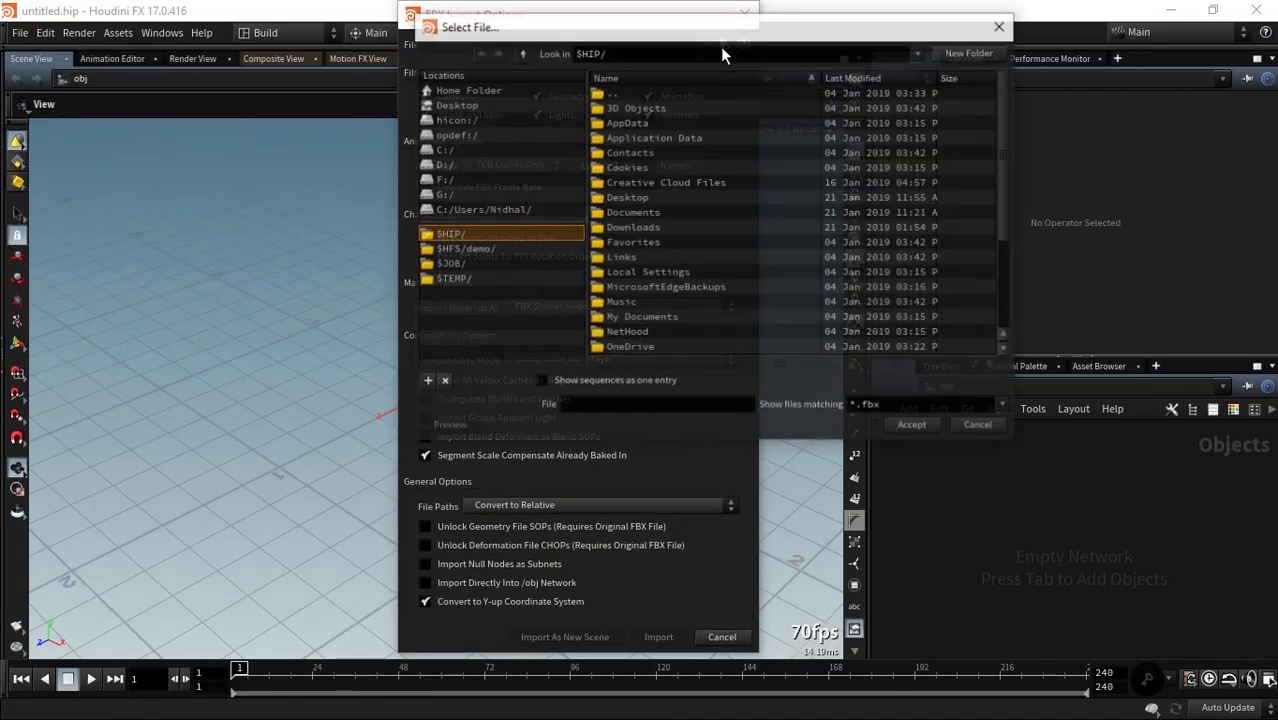
pyautogui.moveTo(694, 42); pyautogui.dragTo(722, 71)
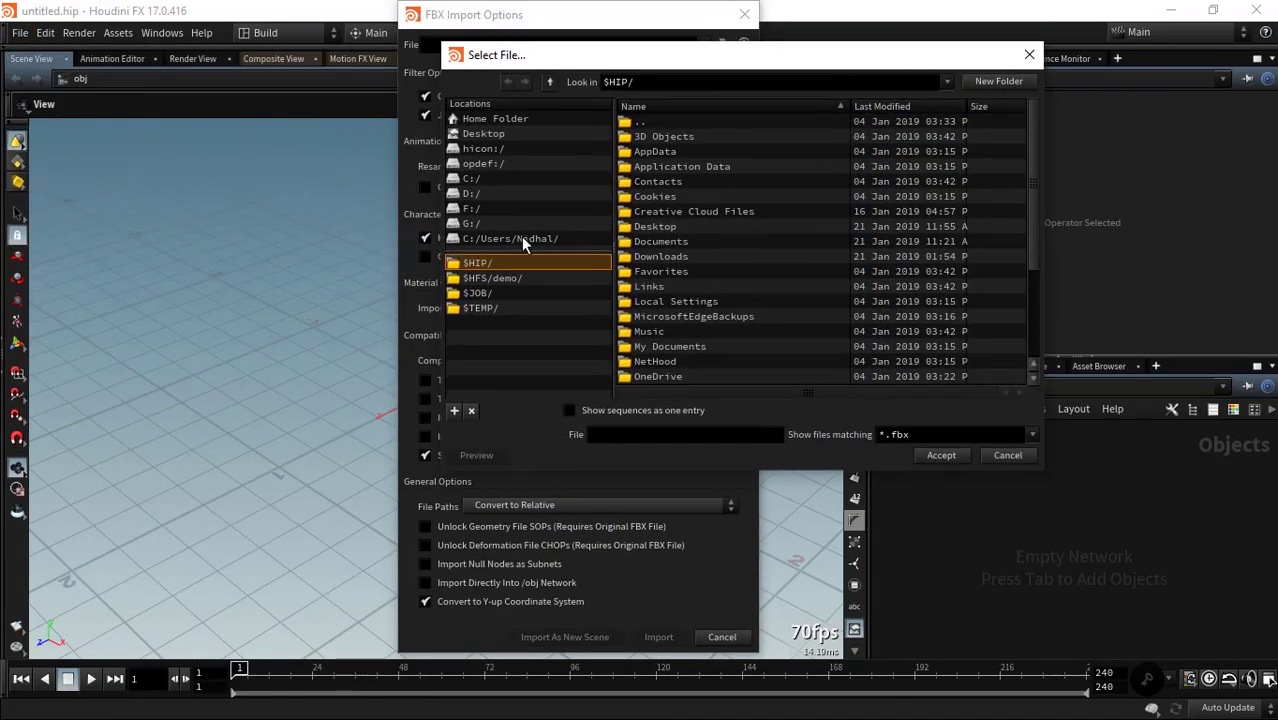
pyautogui.click(503, 196)
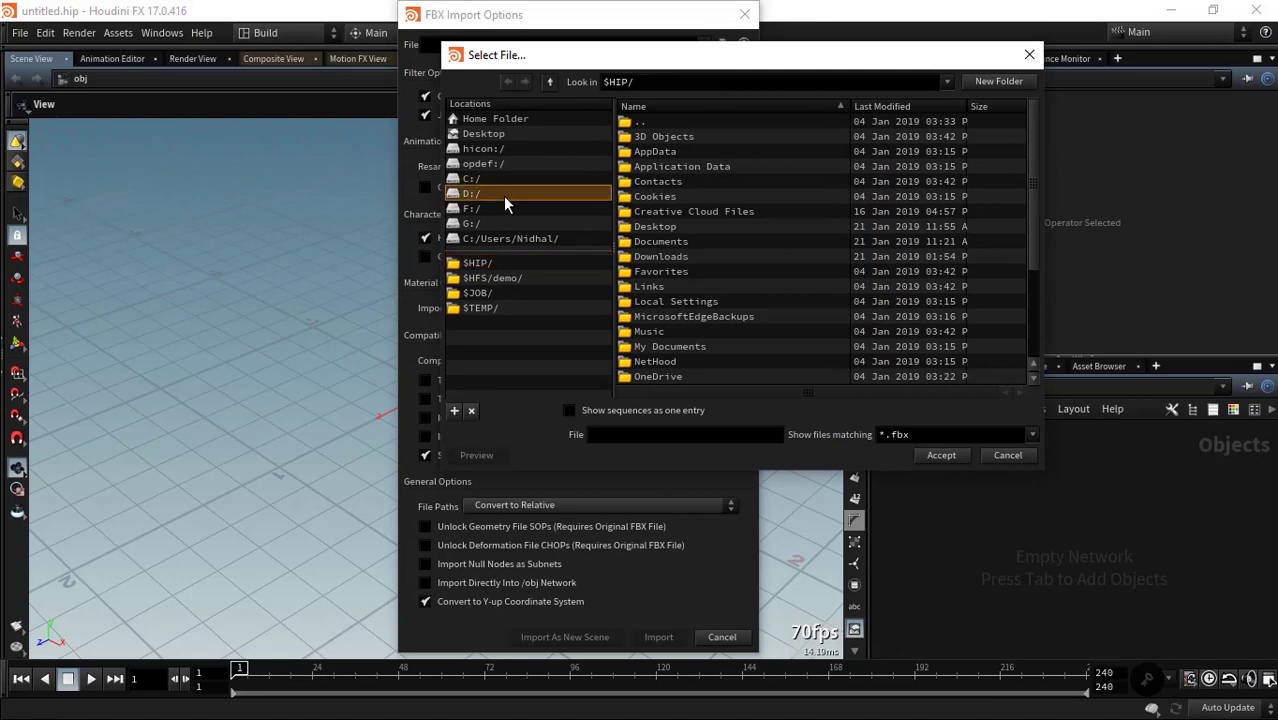
pyautogui.moveTo(1039, 147); pyautogui.dragTo(1032, 190)
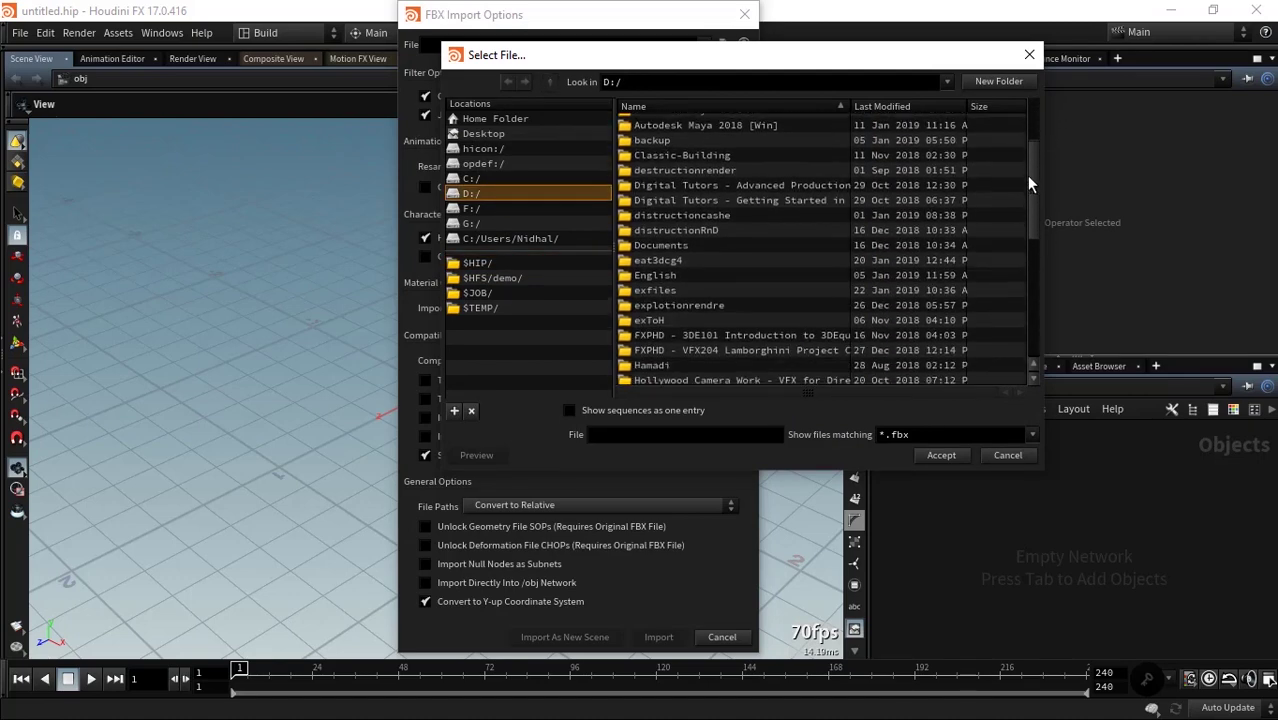
pyautogui.doubleClick(666, 262)
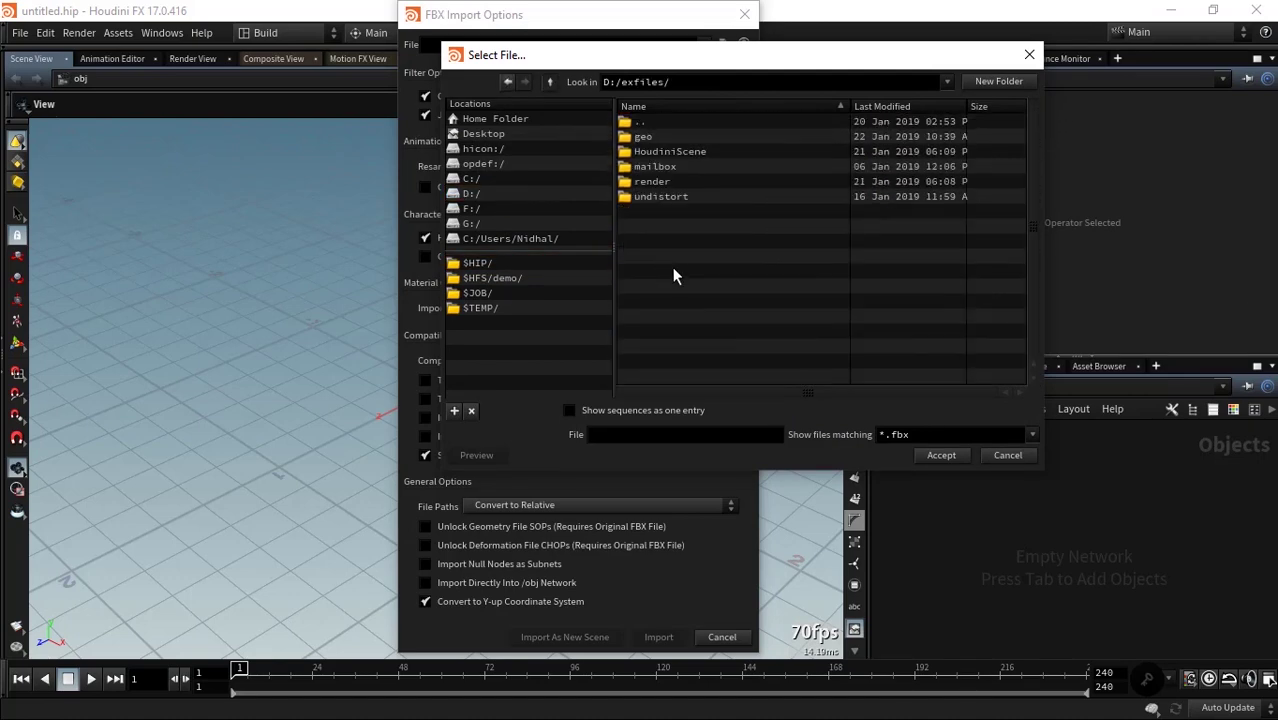
pyautogui.doubleClick(671, 141)
pyautogui.click(704, 140)
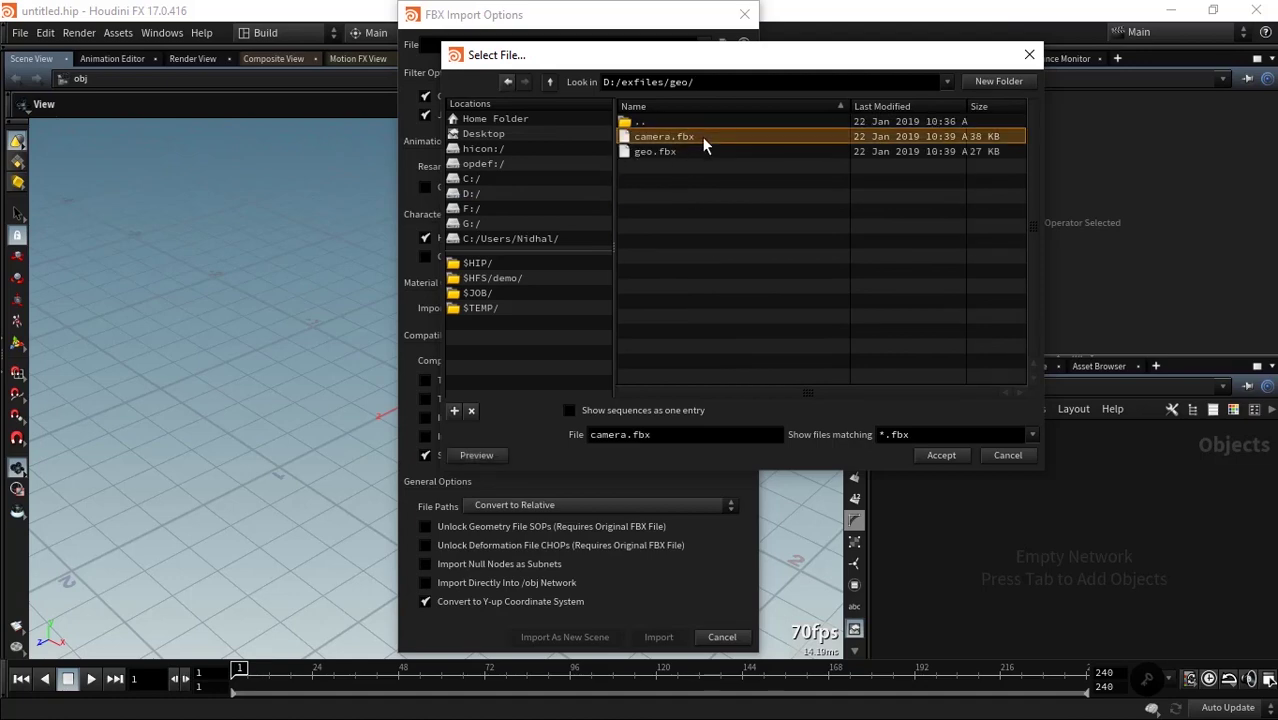
pyautogui.click(943, 457)
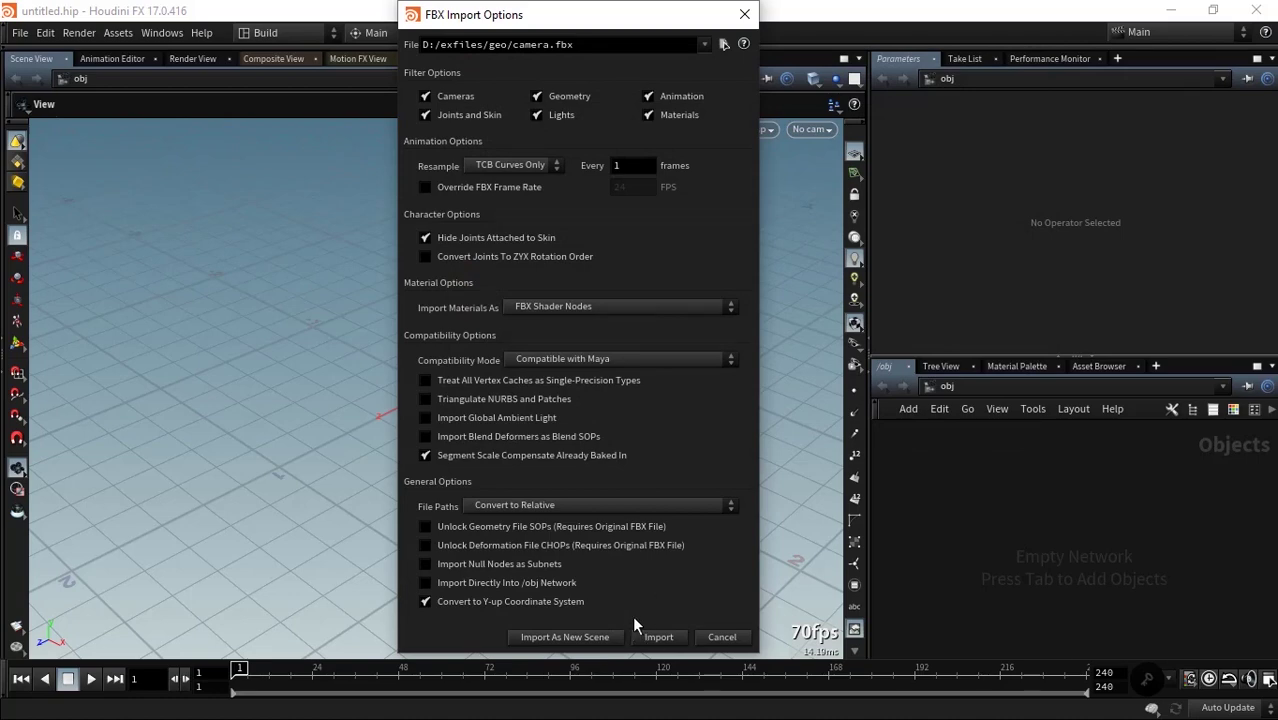
pyautogui.click(665, 640)
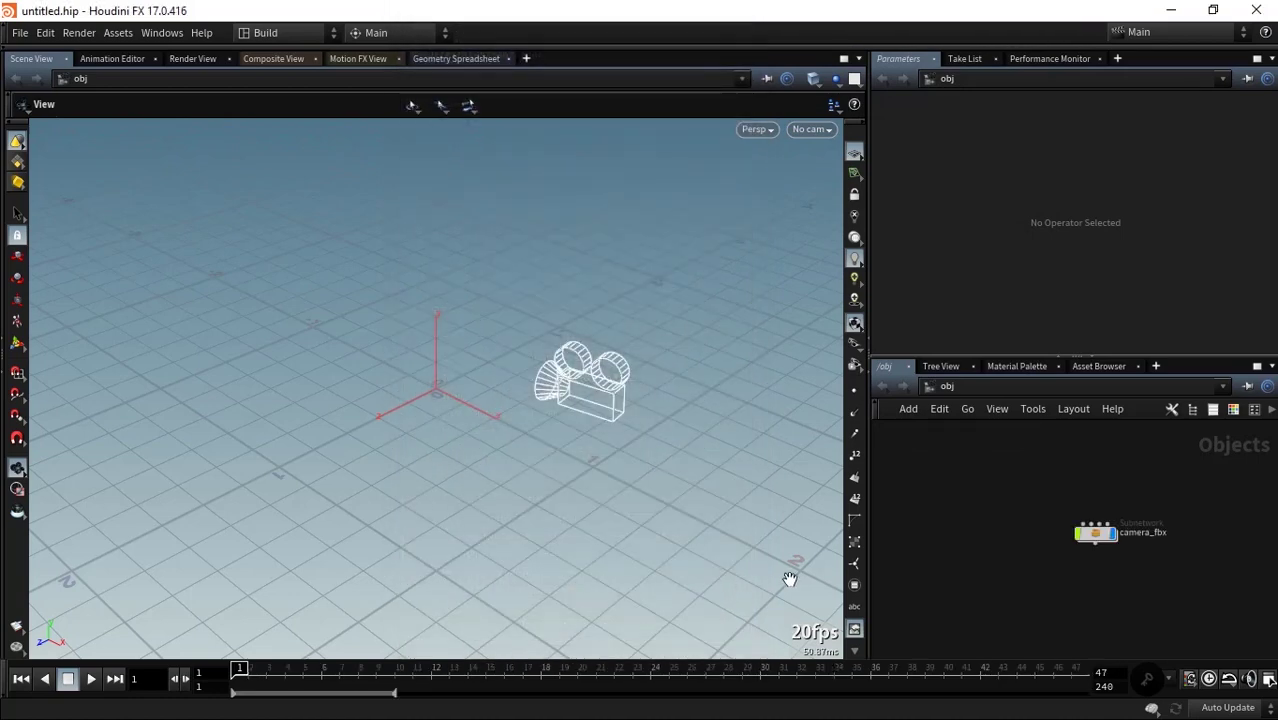
# Import D:/exfiles/geo/geo.fbx, adding the ground plane and three cylinders.
pyautogui.click(16, 38)
pyautogui.moveTo(30, 340)
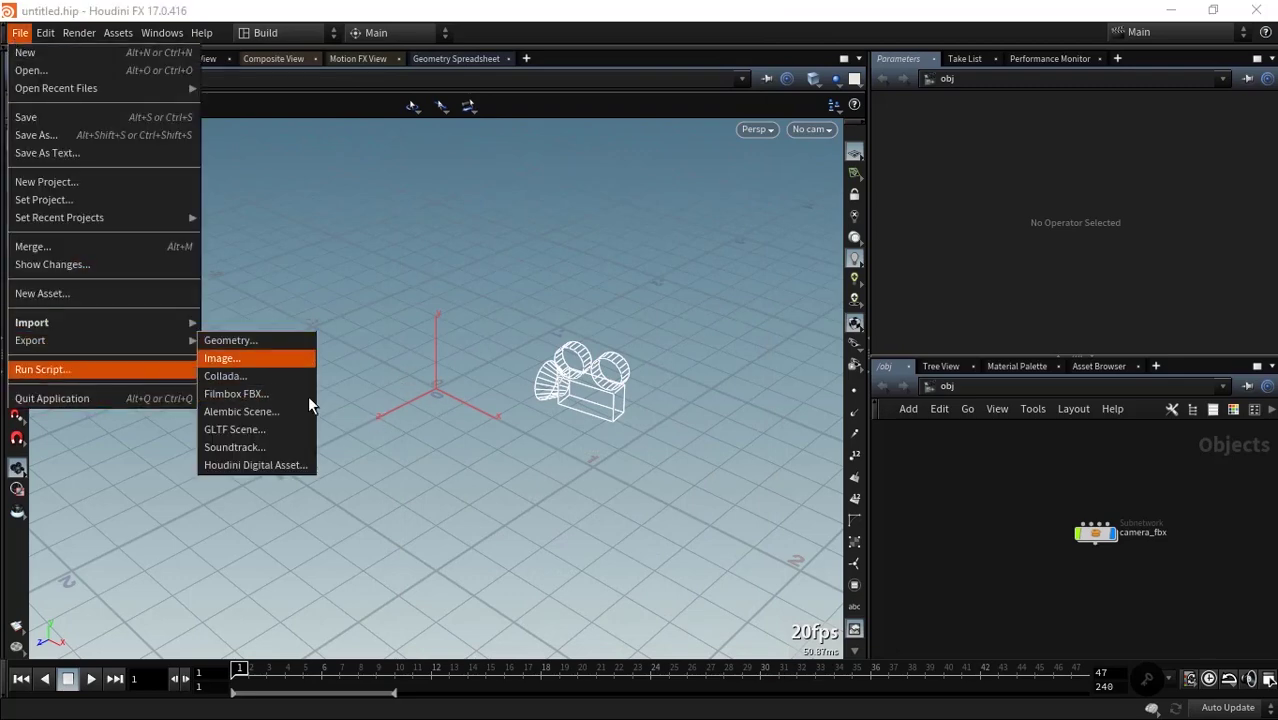
pyautogui.moveTo(60, 322)
pyautogui.click(276, 391)
pyautogui.click(724, 45)
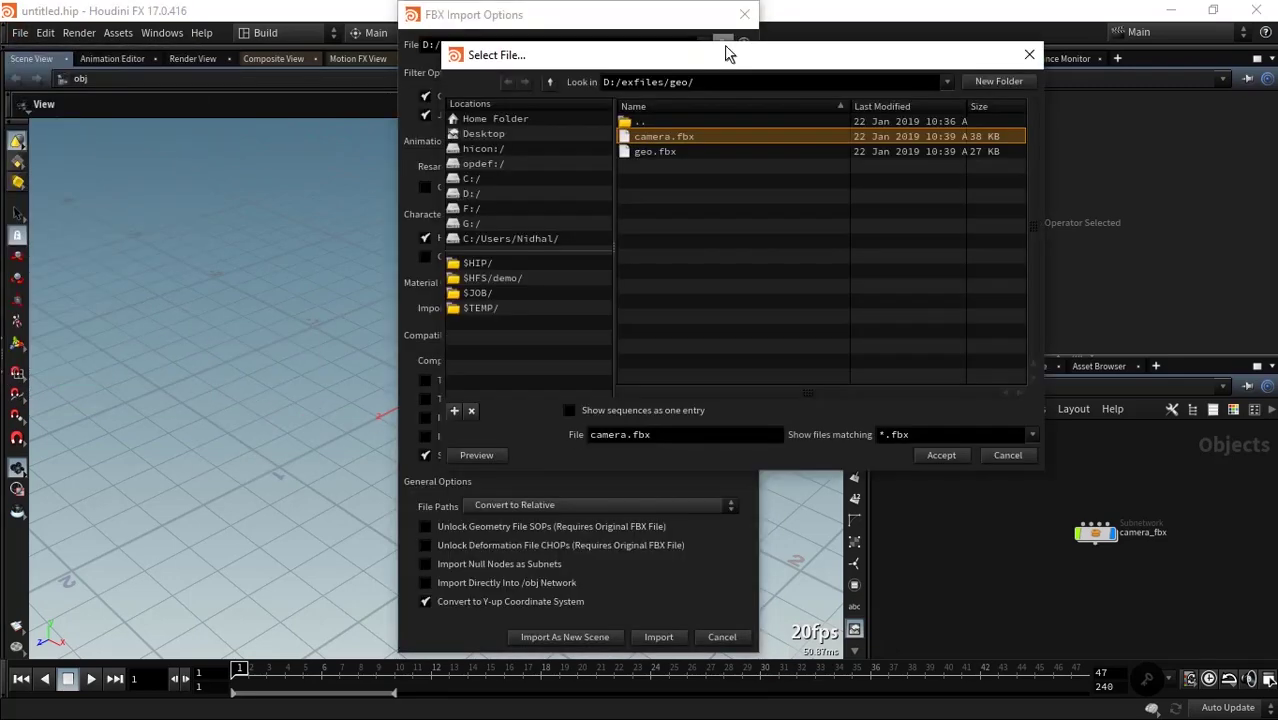
pyautogui.click(662, 151)
pyautogui.click(945, 456)
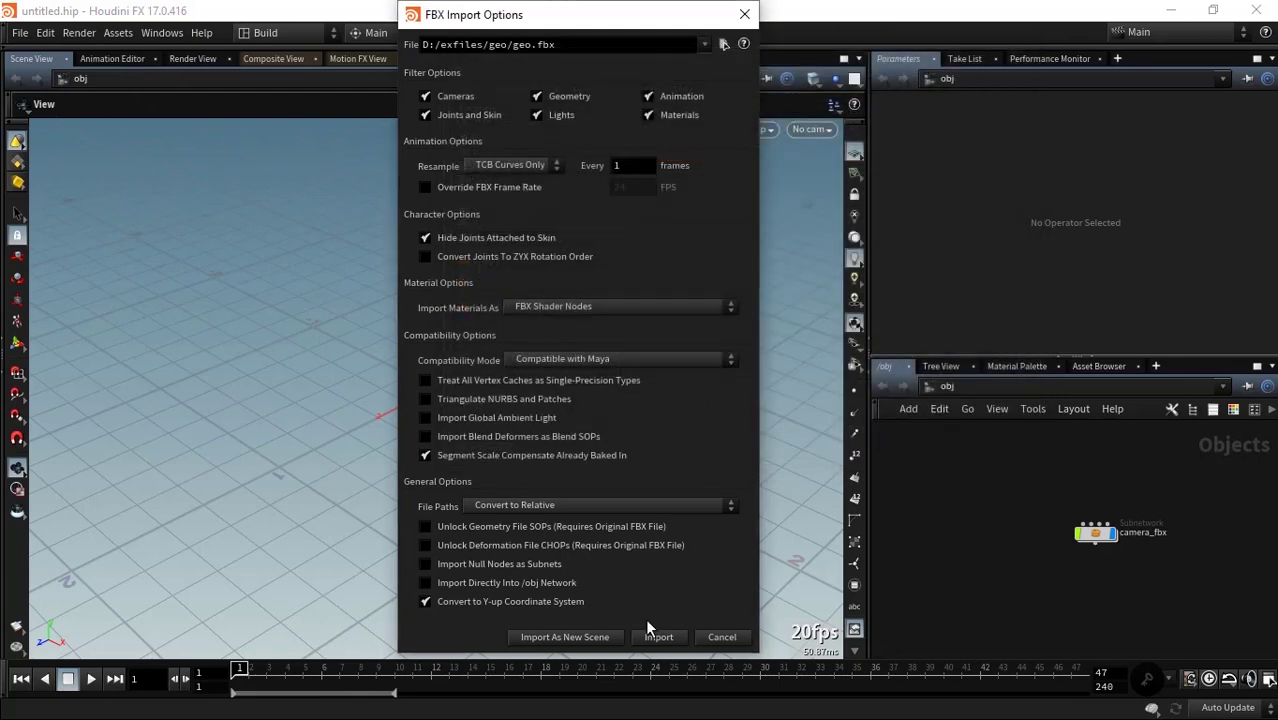
pyautogui.click(654, 633)
pyautogui.moveTo(509, 346); pyautogui.dragTo(705, 187)
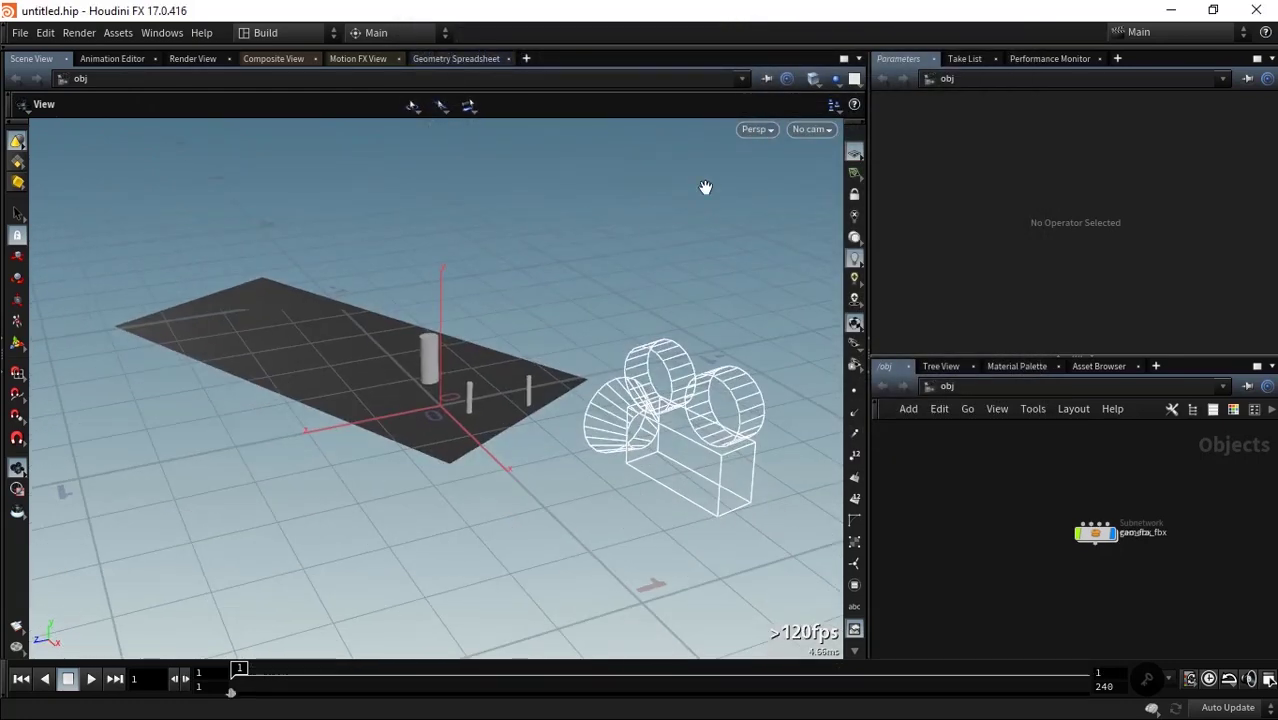
pyautogui.click(812, 129)
# Look through Camera1 and set Global Animation Options to Start 2, End 47.
pyautogui.click(835, 213)
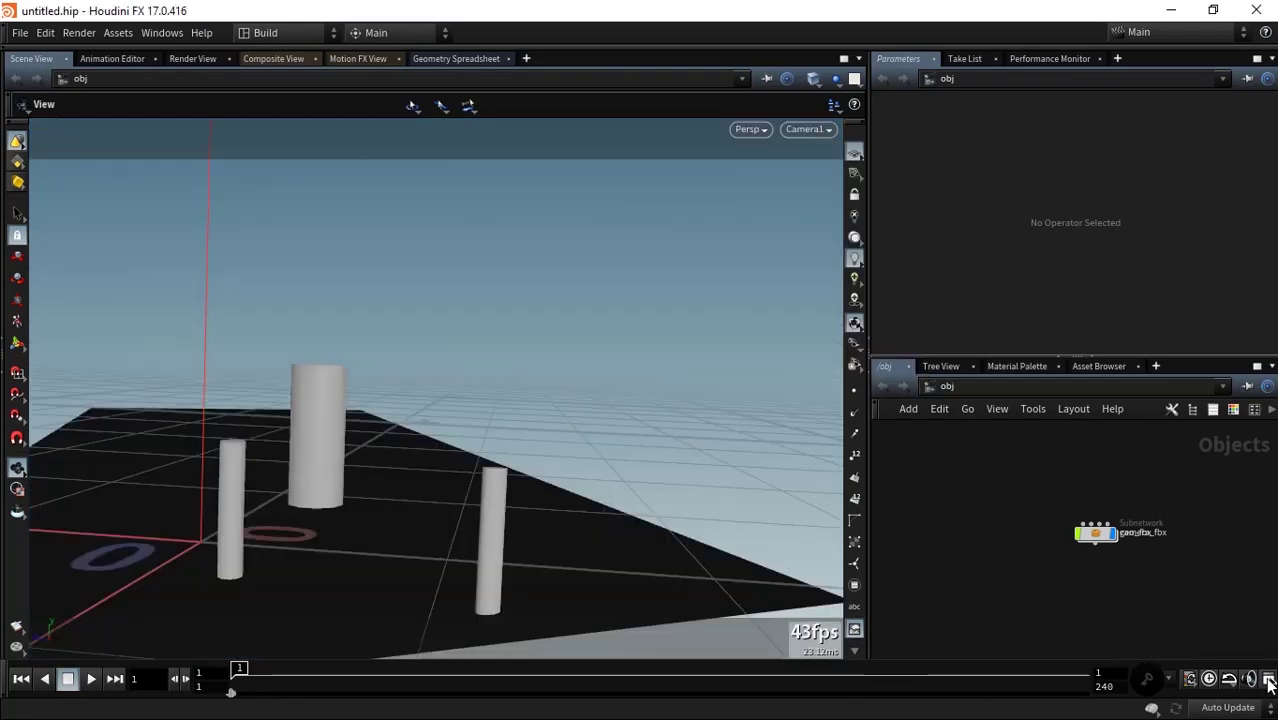
pyautogui.click(1270, 683)
pyautogui.moveTo(1109, 383); pyautogui.dragTo(760, 302)
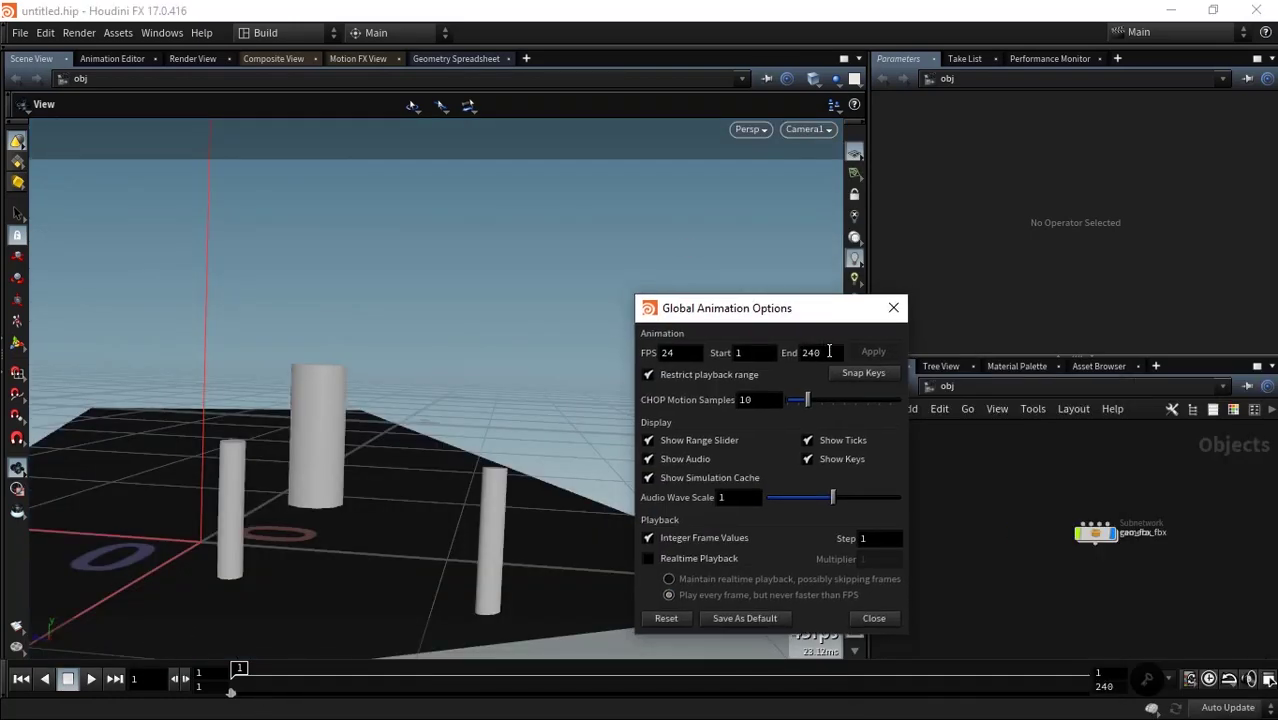
pyautogui.click(829, 351)
pyautogui.write('47')
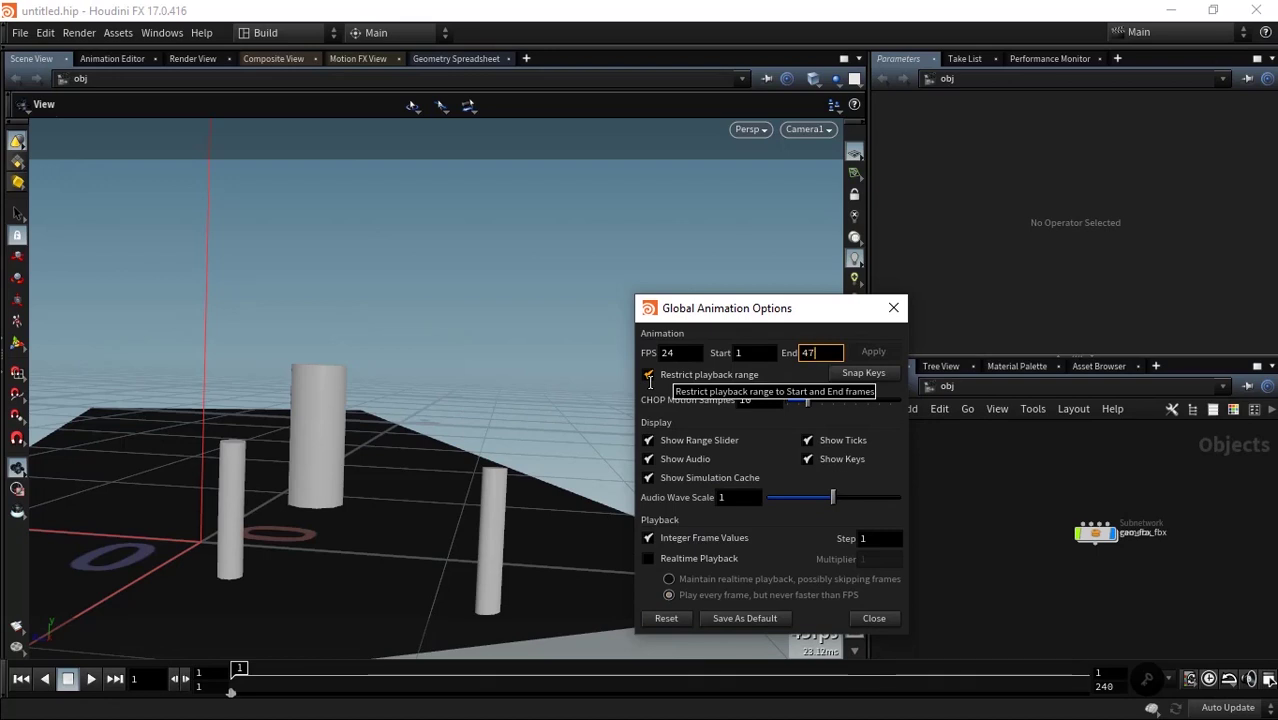
pyautogui.press('Tab')
pyautogui.write('2')
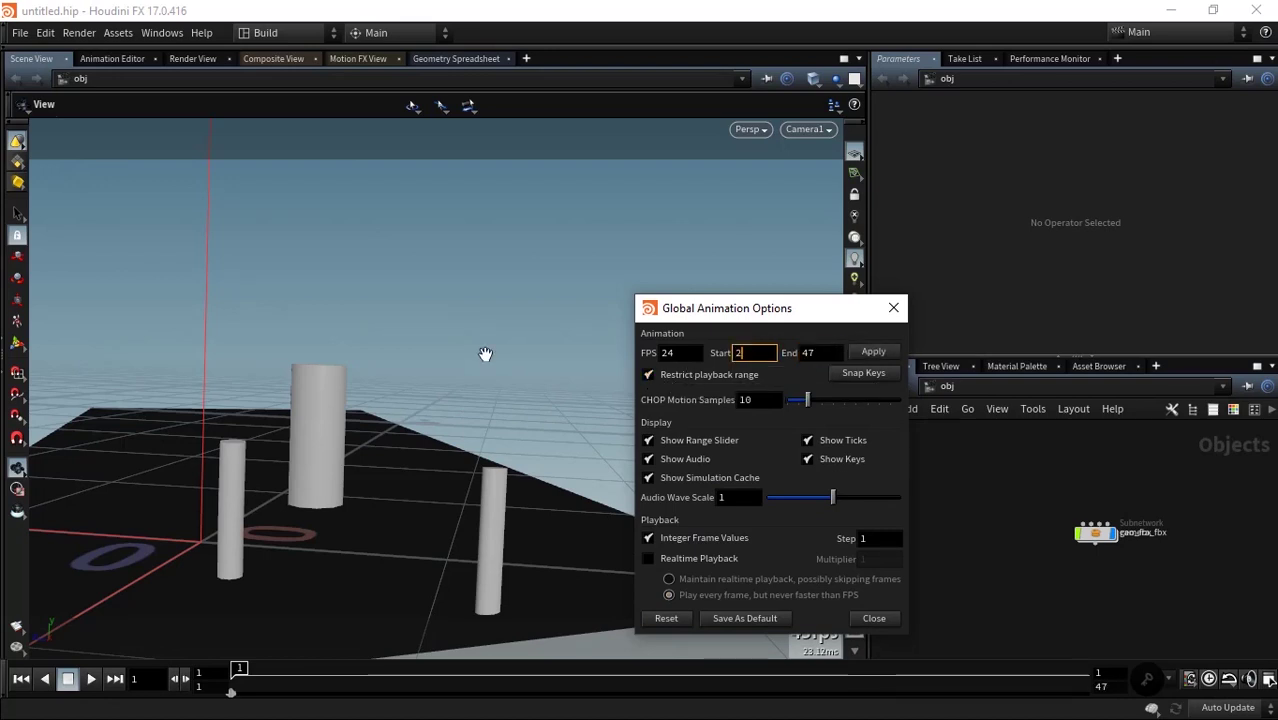
pyautogui.click(874, 353)
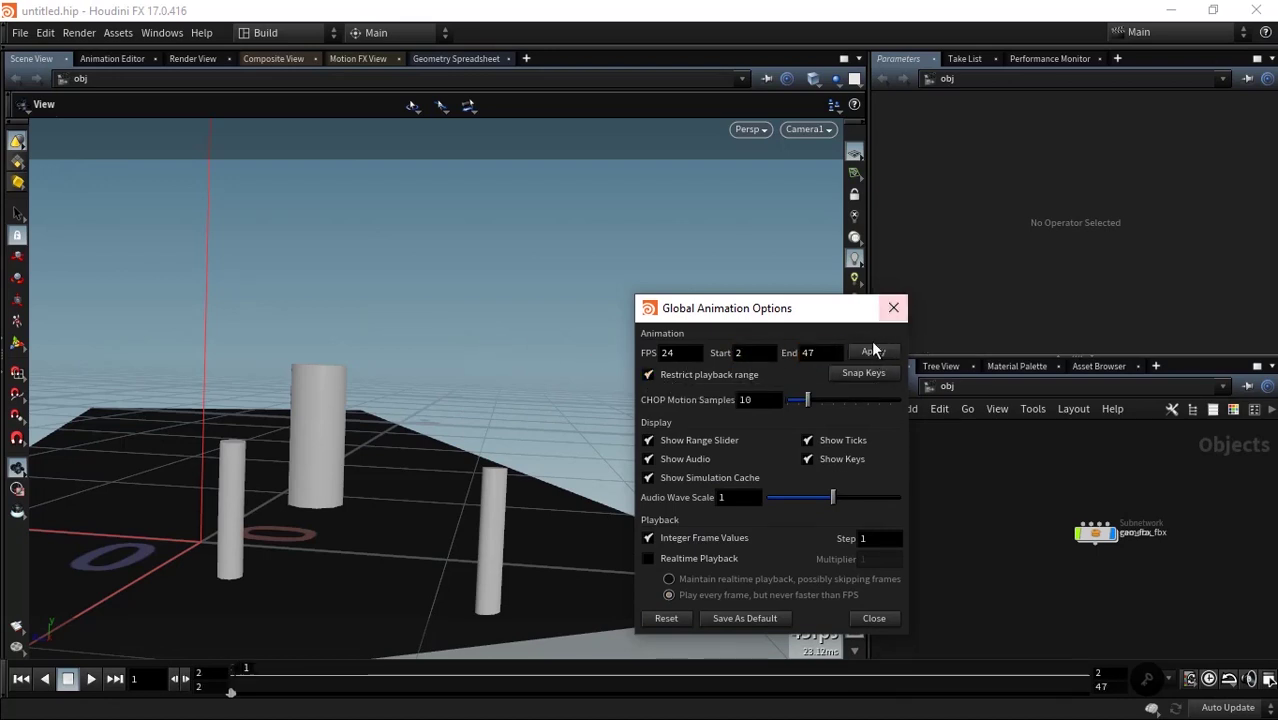
pyautogui.click(893, 308)
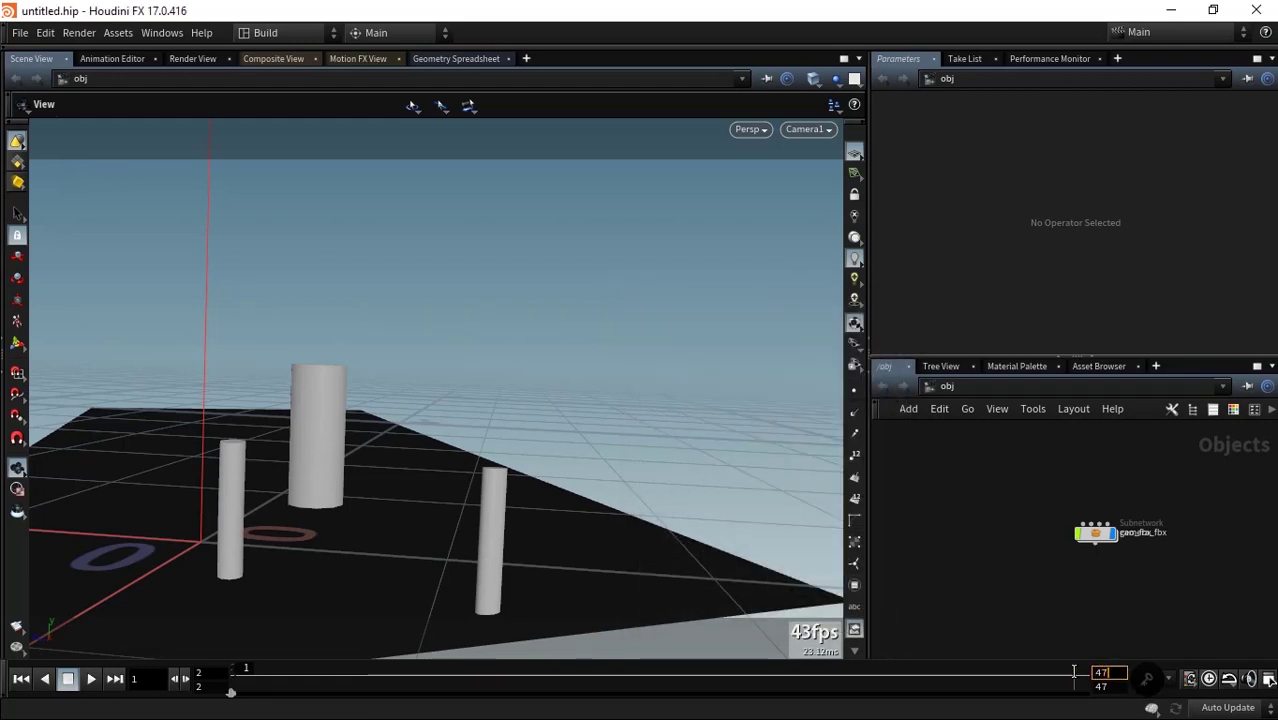
pyautogui.press('Return')
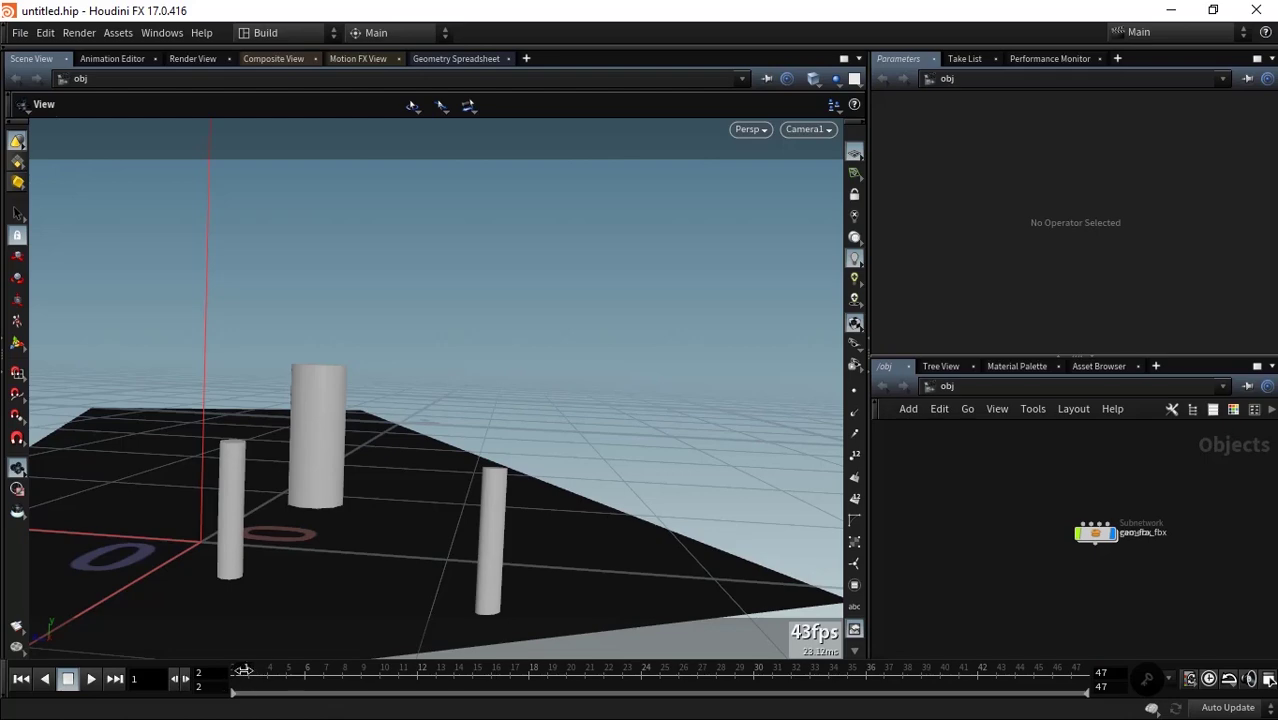
# Scrub back to frame 2 and orbit out of Camera1 to frame the whole scene.
pyautogui.moveTo(243, 670); pyautogui.dragTo(1071, 668)
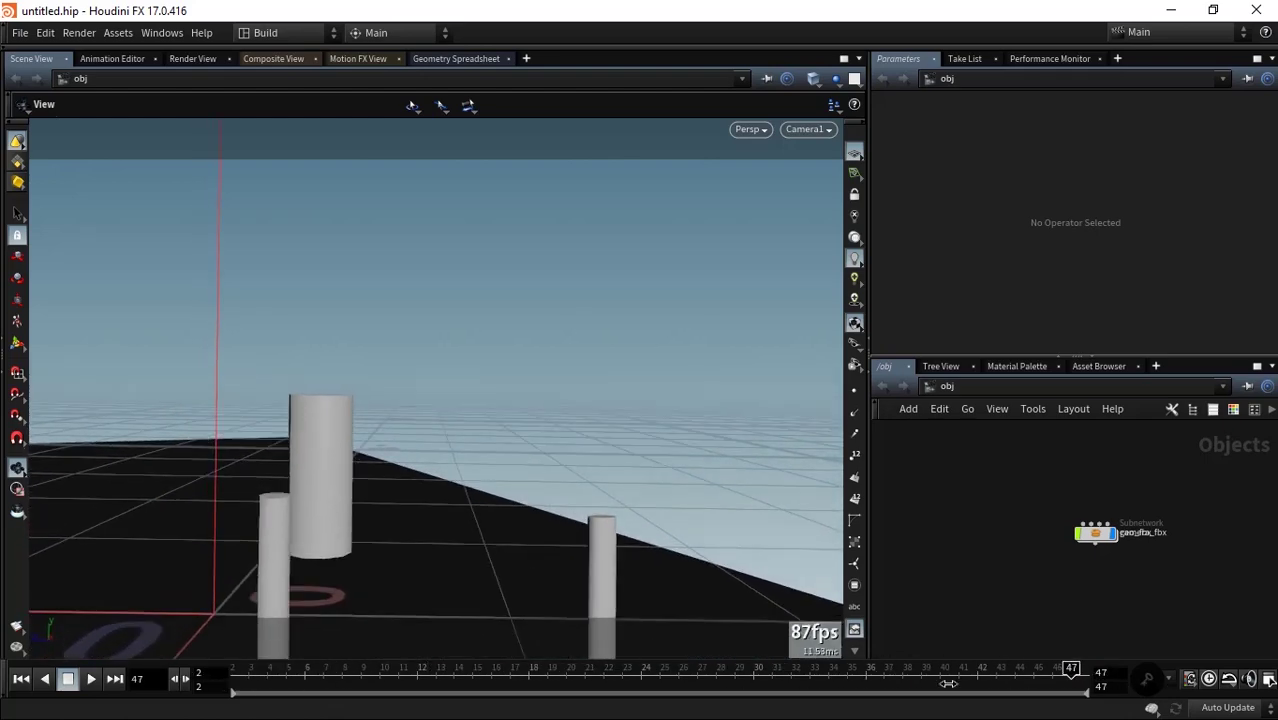
pyautogui.click(239, 668)
pyautogui.moveTo(590, 357)
pyautogui.mouseDown()
pyautogui.moveTo(650, 354)
pyautogui.moveTo(439, 457)
pyautogui.moveTo(442, 441)
pyautogui.mouseUp()
pyautogui.press('g')
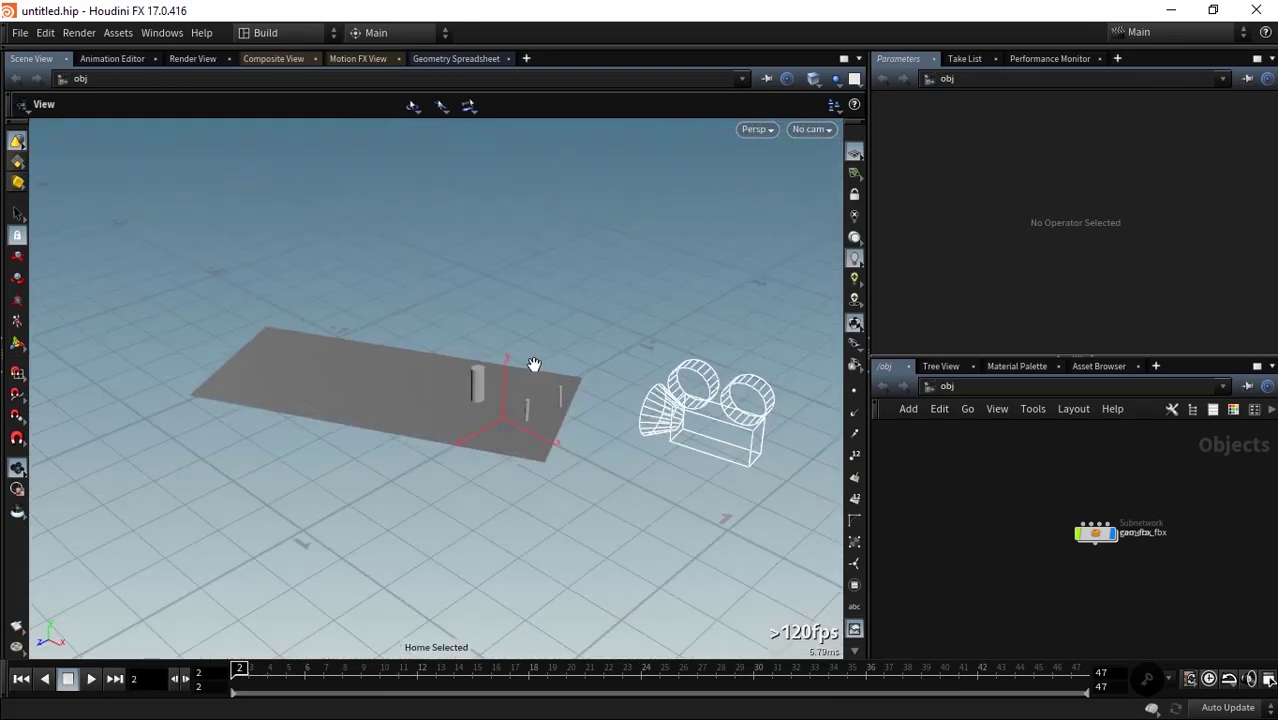
pyautogui.moveTo(533, 365)
pyautogui.mouseDown()
pyautogui.moveTo(496, 322)
pyautogui.moveTo(524, 350)
pyautogui.moveTo(462, 394)
pyautogui.moveTo(539, 442)
pyautogui.mouseUp()
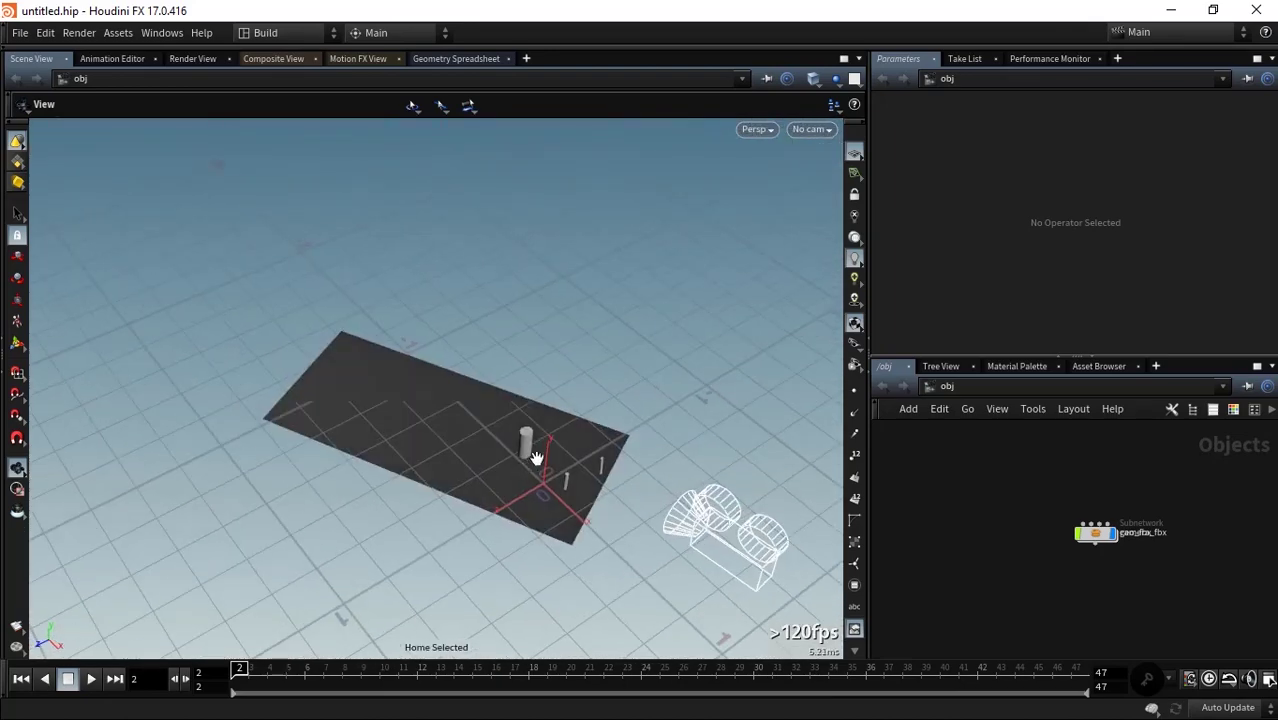
# Spread the geo_fbx and camera_fbx nodes apart and narrow the 3D viewport.
pyautogui.moveTo(1084, 543); pyautogui.dragTo(1000, 467)
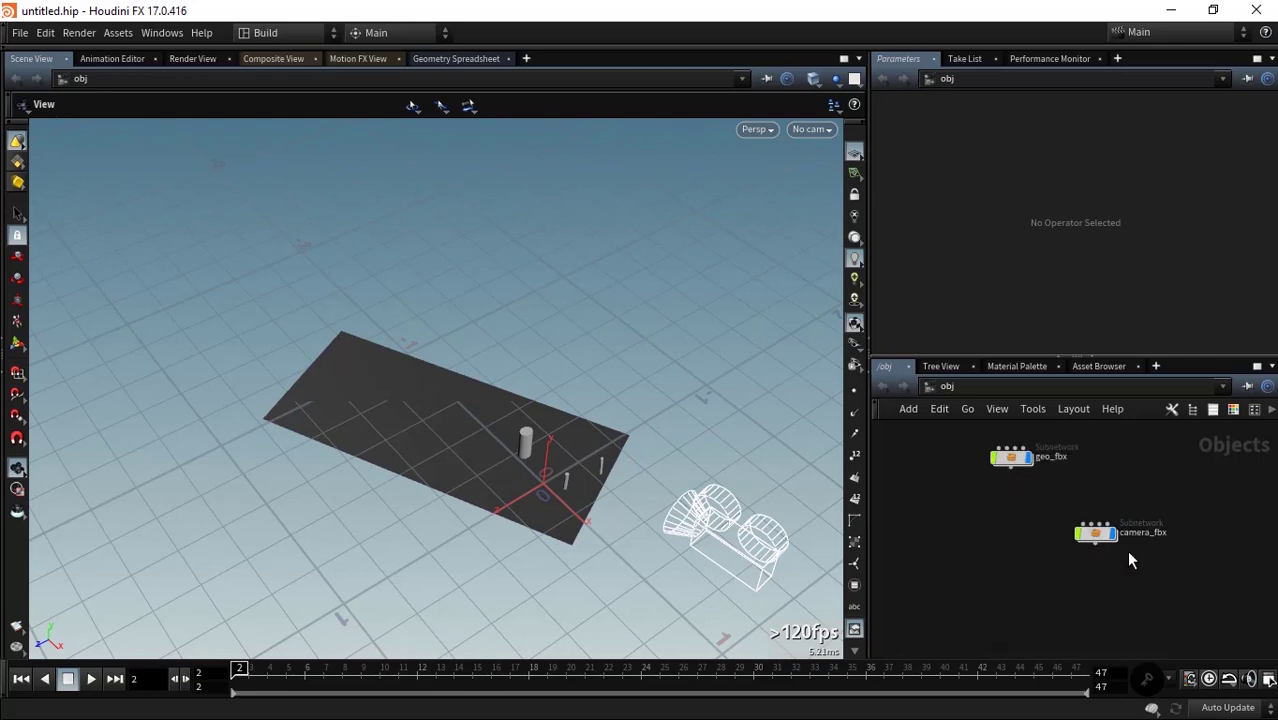
pyautogui.moveTo(1098, 537); pyautogui.dragTo(1163, 516)
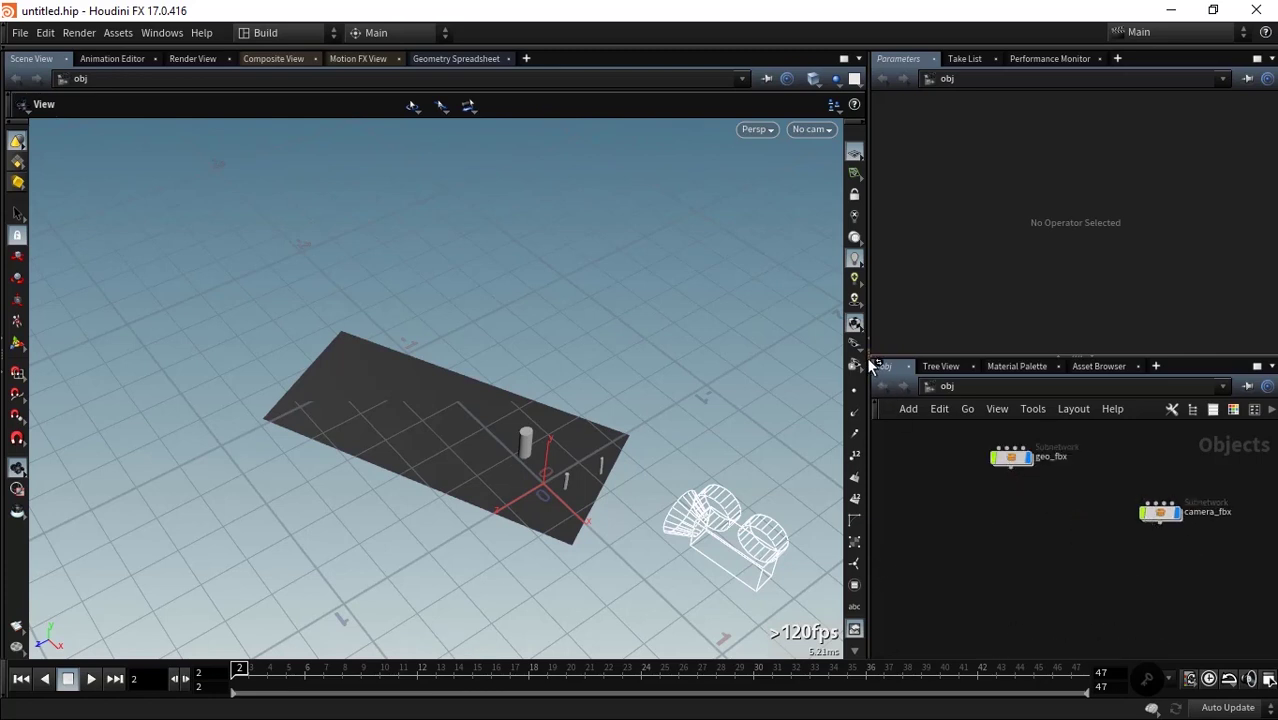
pyautogui.moveTo(869, 360); pyautogui.dragTo(822, 358)
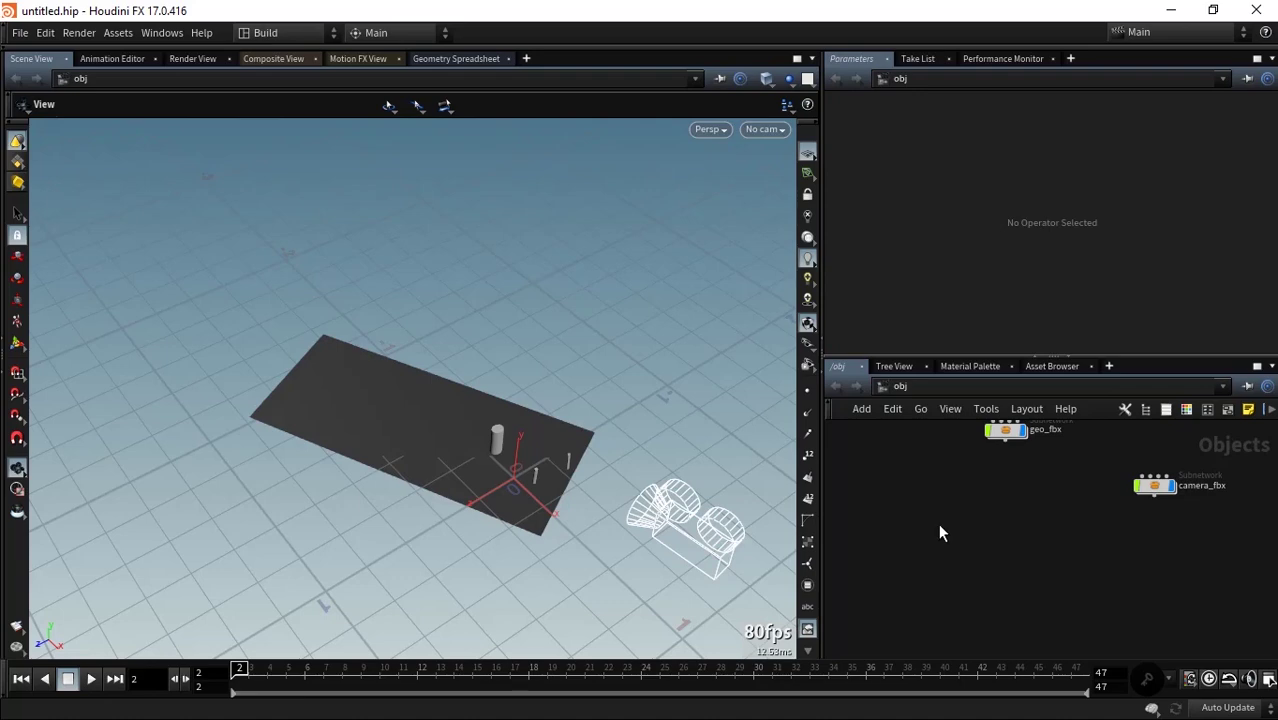
# Add a new object node to the network via the Tab search for 'null'.
pyautogui.press('Tab')
pyautogui.write('null')
pyautogui.press('Return')
pyautogui.click(938, 523)
# Confirm Hip File Options units of 1 metre length and 1 kilogram mass, then close Preferences.
pyautogui.moveTo(436, 491)
pyautogui.keyDown('alt'); pyautogui.mouseDown()
pyautogui.moveTo(479, 476)
pyautogui.moveTo(264, 369)
pyautogui.moveTo(285, 477)
pyautogui.moveTo(365, 409)
pyautogui.moveTo(491, 400)
pyautogui.moveTo(279, 278)
pyautogui.mouseUp(); pyautogui.keyUp('alt')
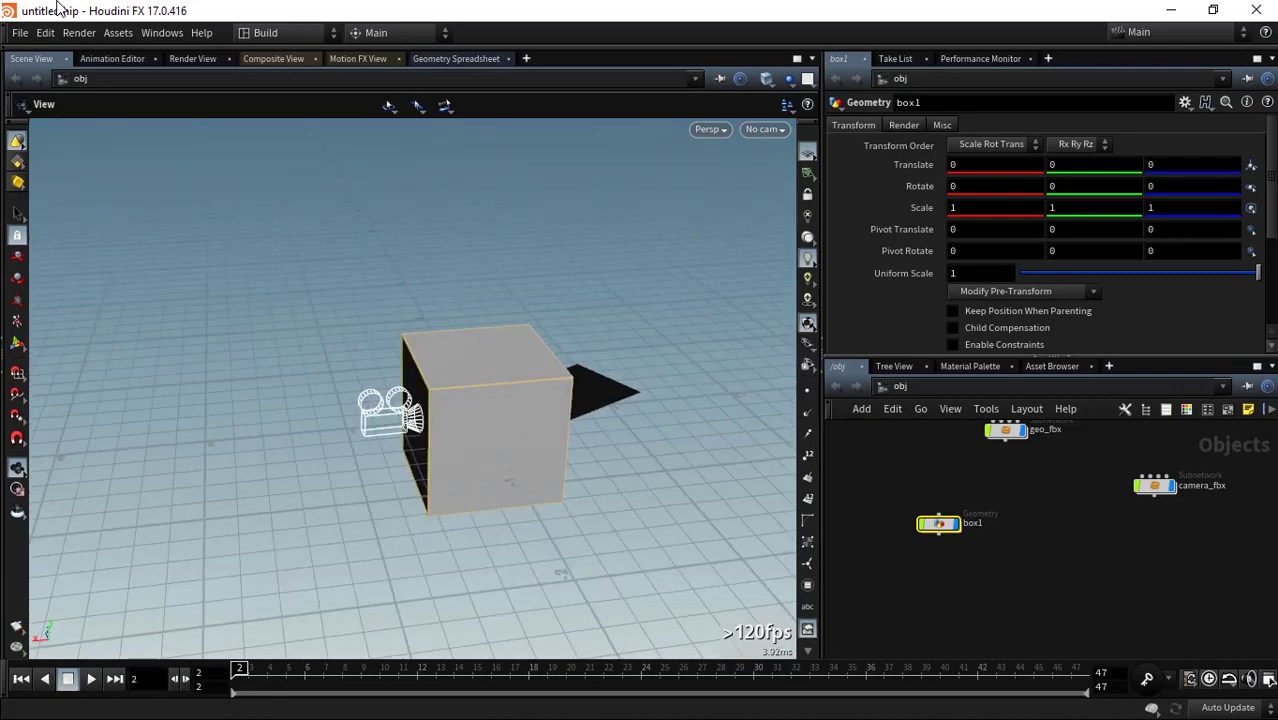
pyautogui.click(48, 40)
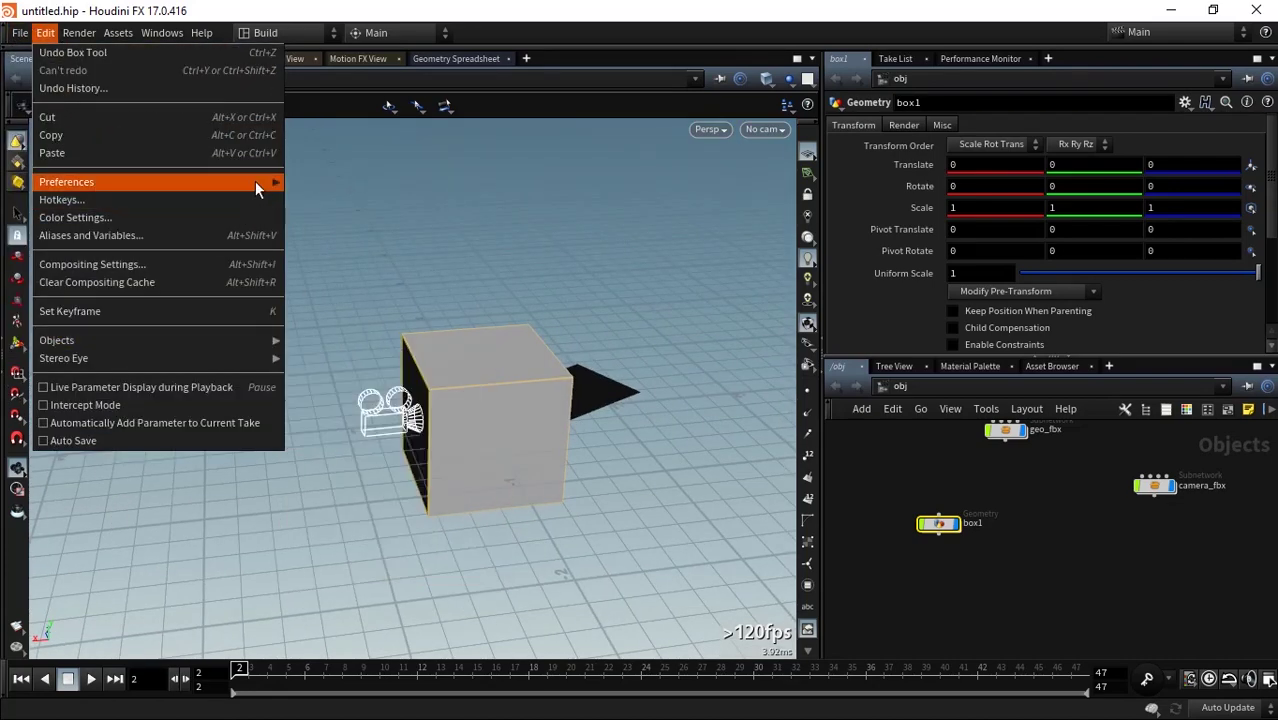
pyautogui.moveTo(66, 182)
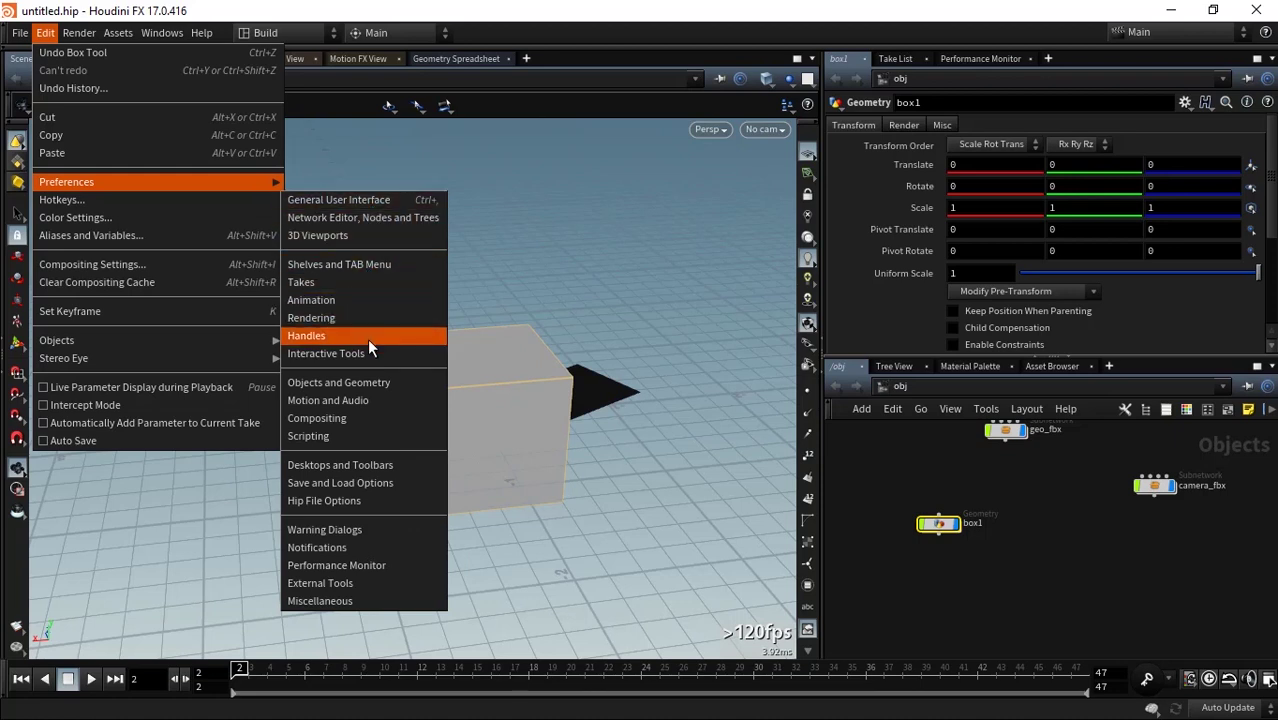
pyautogui.click(360, 502)
pyautogui.moveTo(369, 93); pyautogui.dragTo(493, 57)
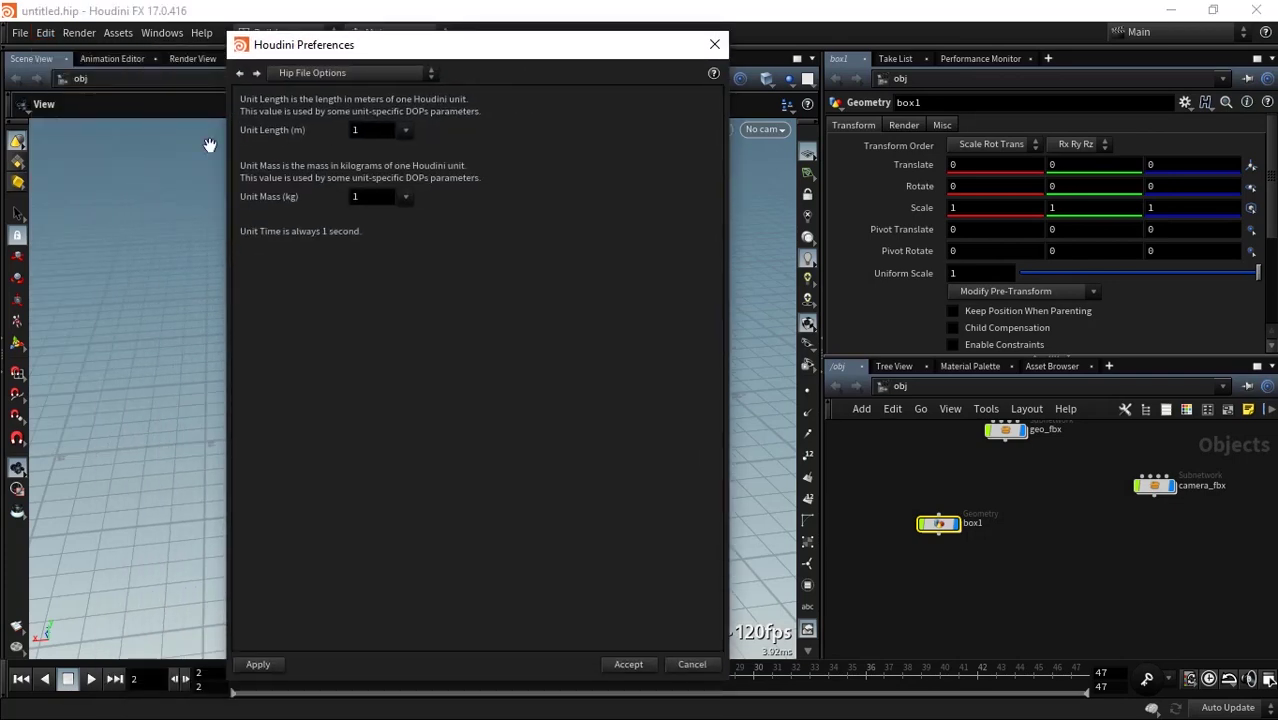
pyautogui.moveTo(412, 46); pyautogui.dragTo(808, 29)
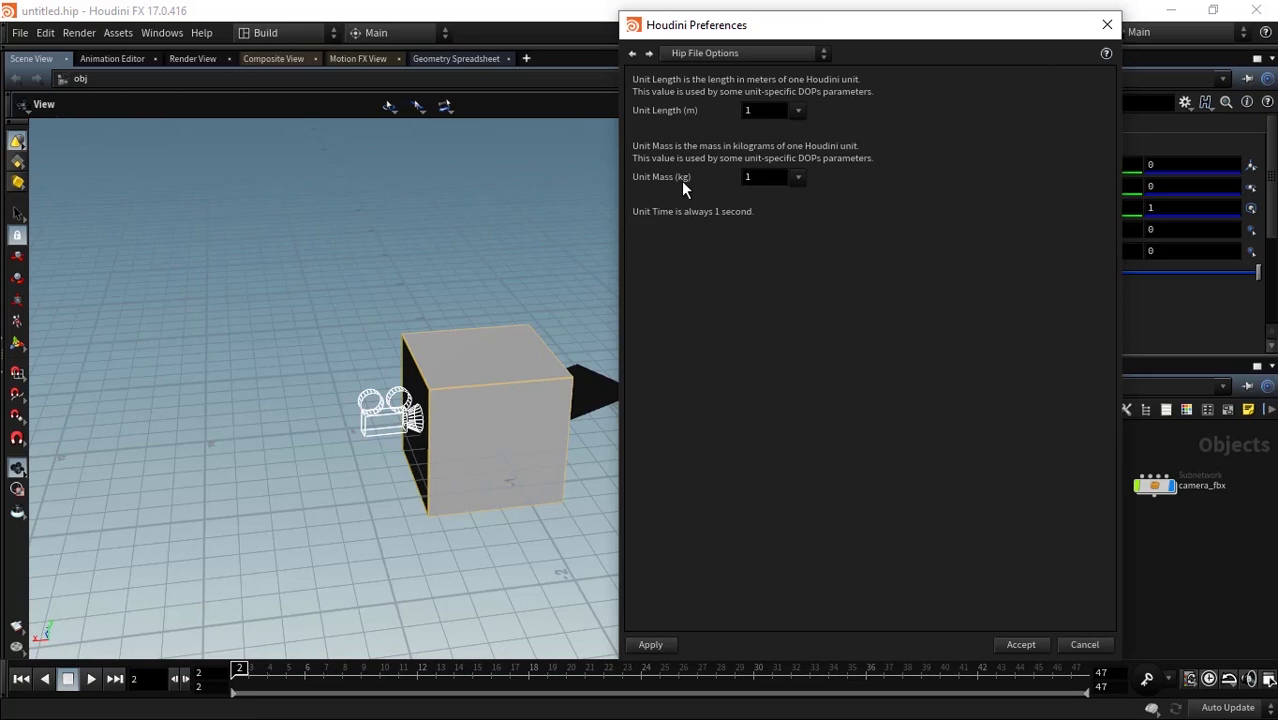
pyautogui.click(1110, 26)
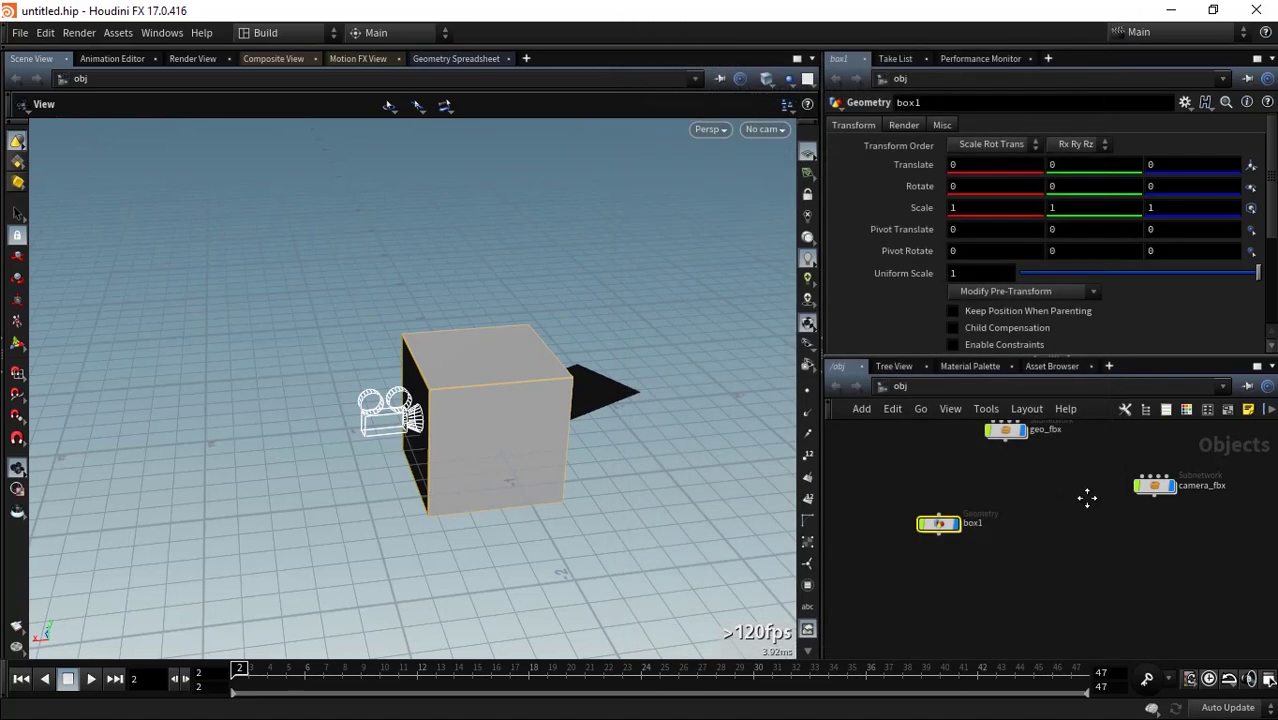
# Cut object0–object3 from geo_fbx and paste them at the object level.
pyautogui.doubleClick(1020, 456)
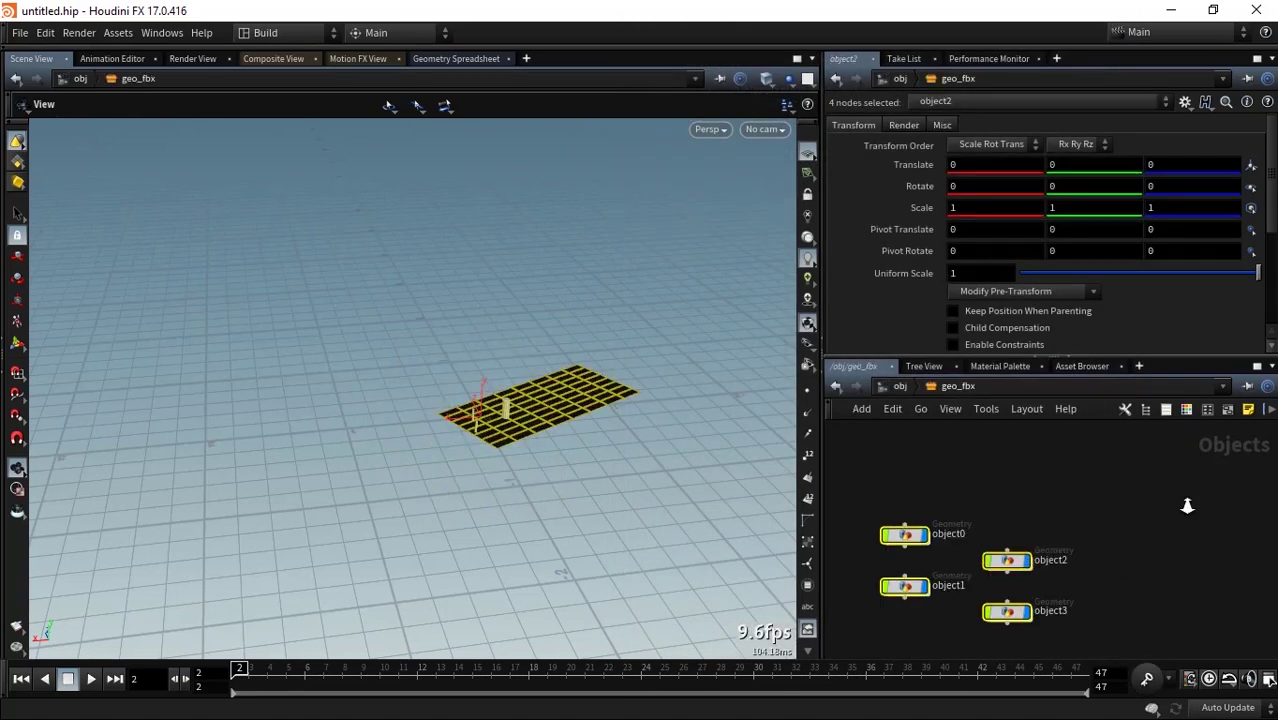
pyautogui.moveTo(898, 484); pyautogui.dragTo(1176, 652)
pyautogui.click(1161, 560)
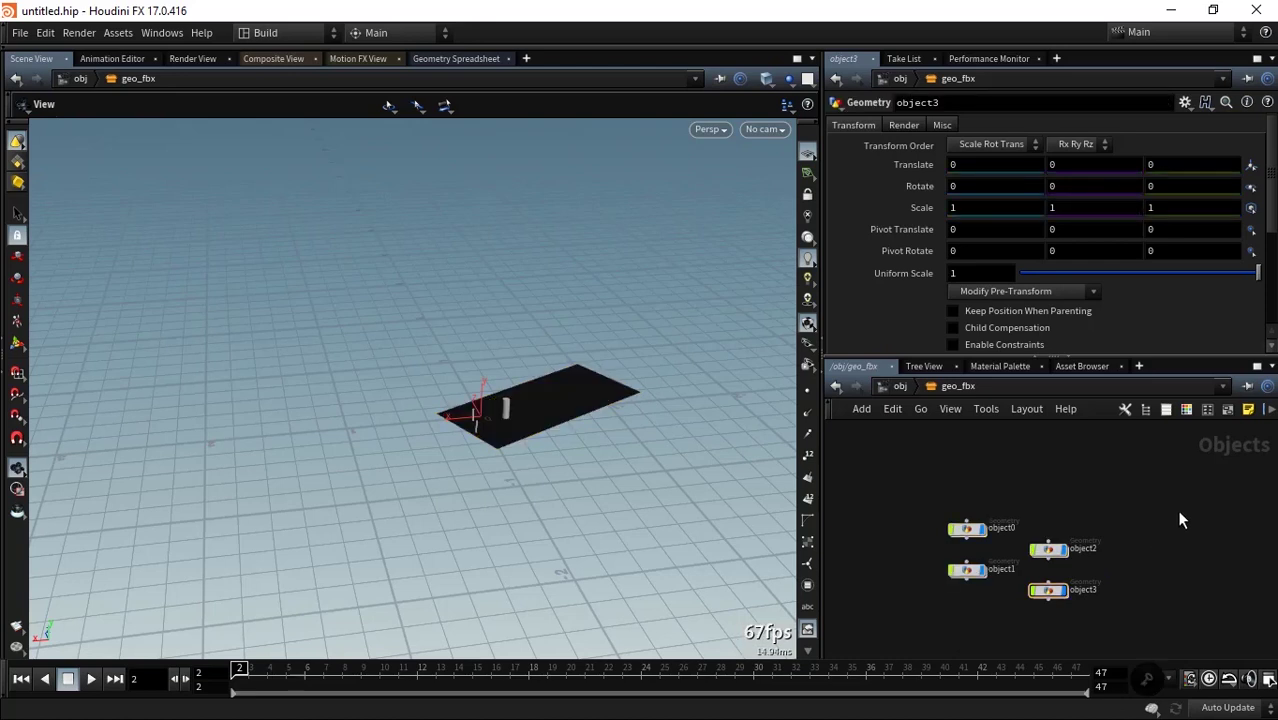
pyautogui.moveTo(1152, 490); pyautogui.dragTo(878, 620)
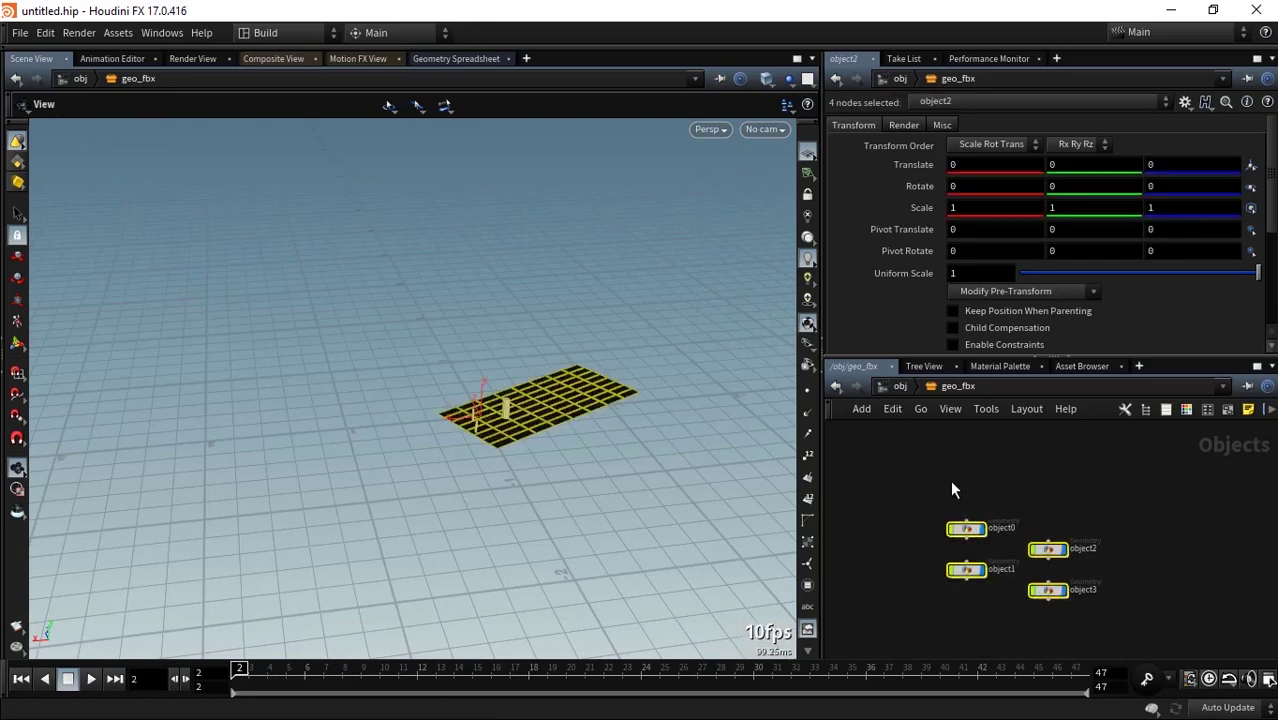
pyautogui.hotkey('ctrl', 'x')
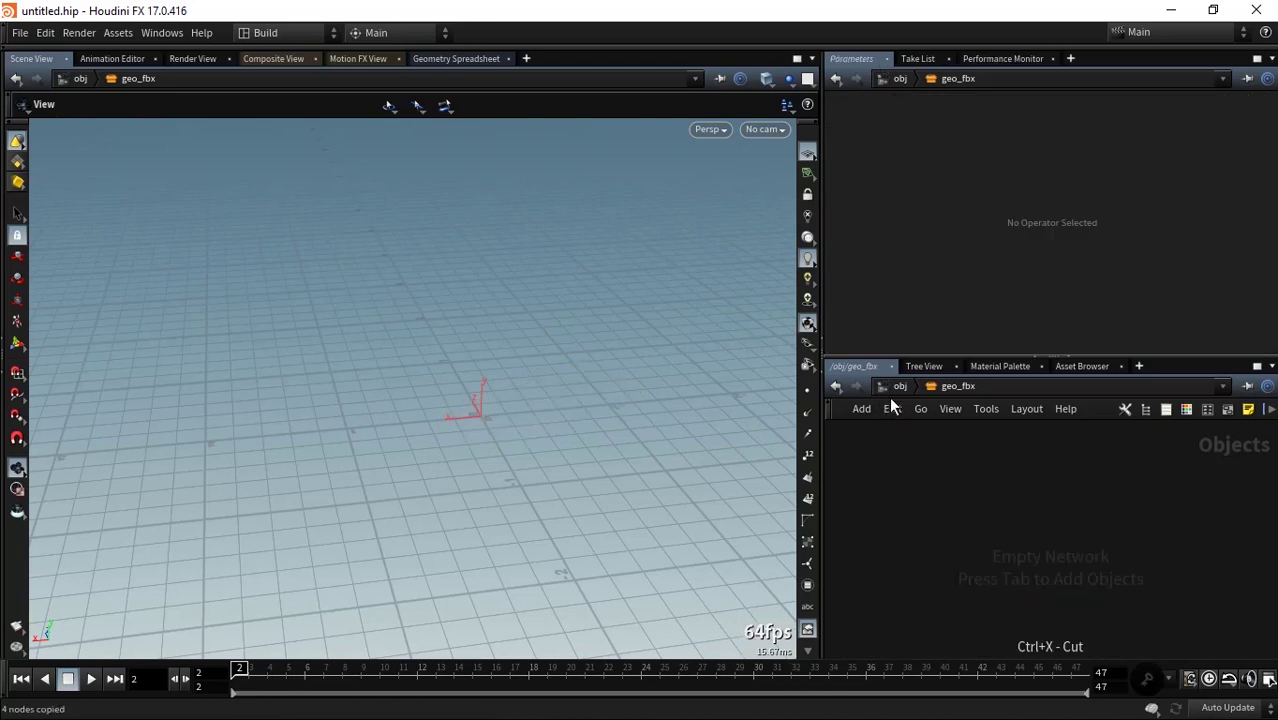
pyautogui.click(897, 386)
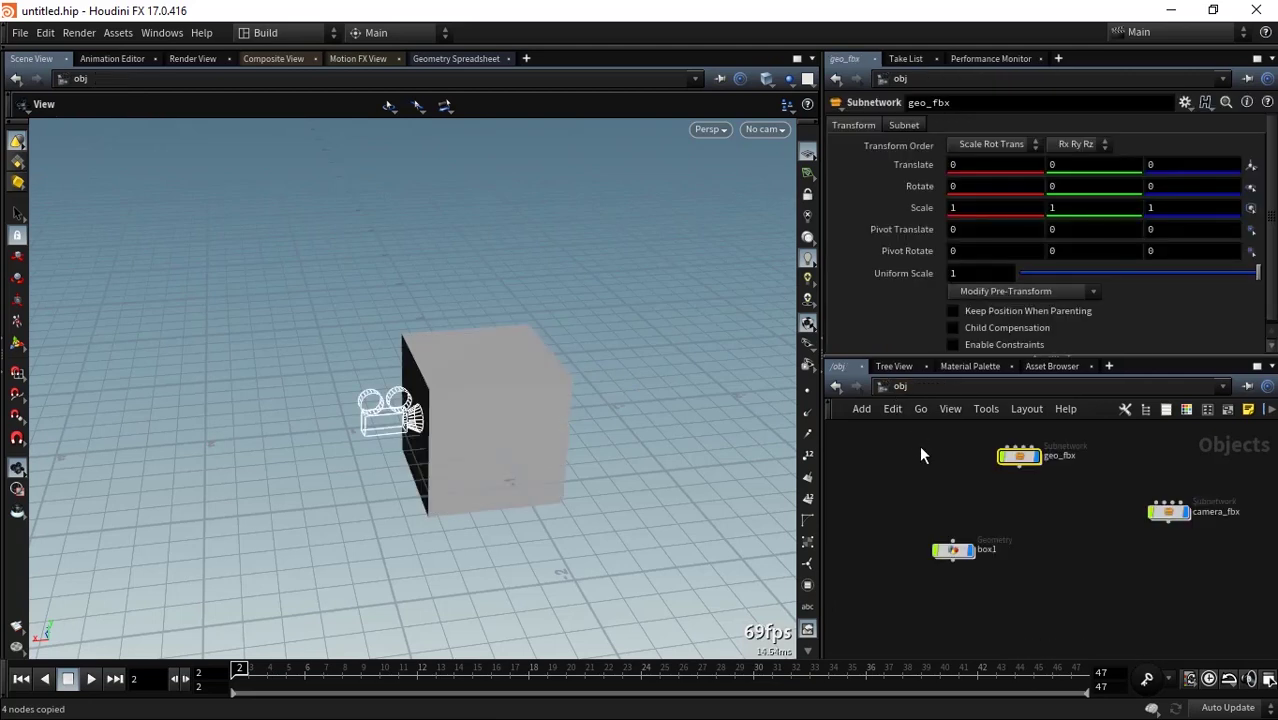
pyautogui.hotkey('ctrl', 'v')
# Arrange object0–object3, removing the accidental wire between object1 and object0.
pyautogui.click(1005, 492)
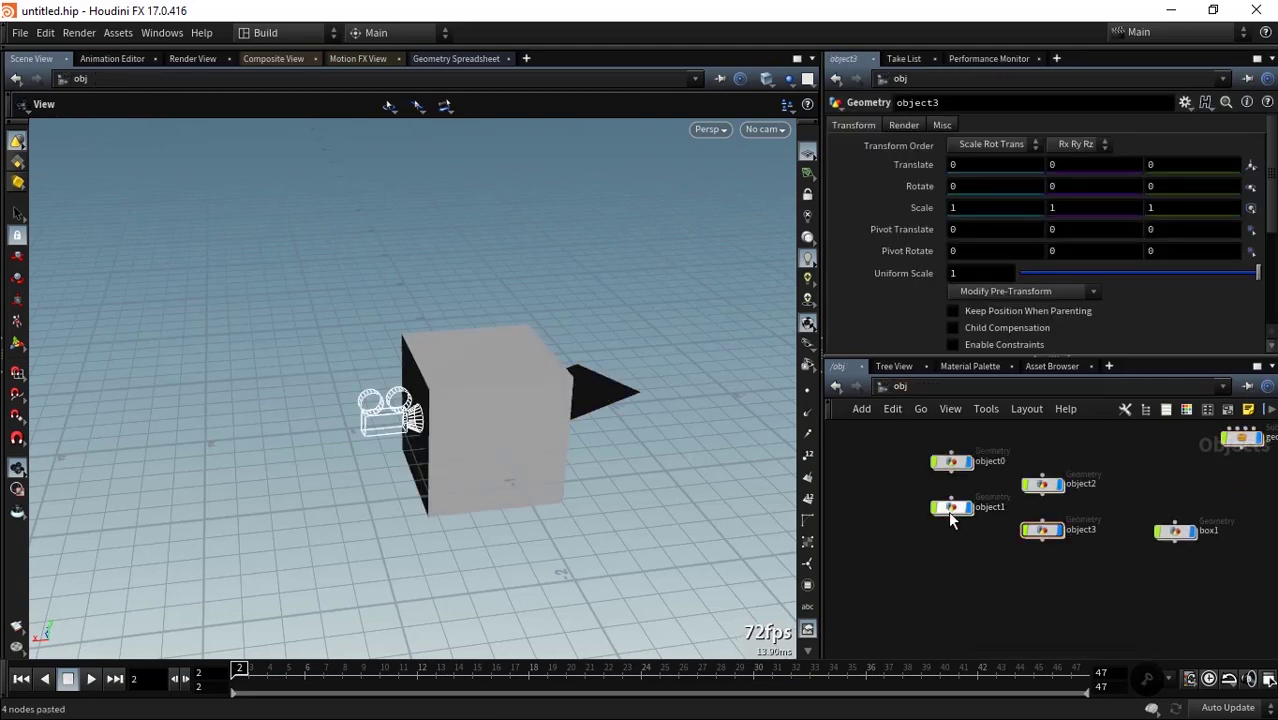
pyautogui.moveTo(948, 507); pyautogui.dragTo(852, 505)
pyautogui.moveTo(952, 466); pyautogui.dragTo(952, 520, button='middle')
pyautogui.moveTo(950, 517); pyautogui.dragTo(940, 555)
pyautogui.moveTo(1040, 538); pyautogui.dragTo(1065, 538)
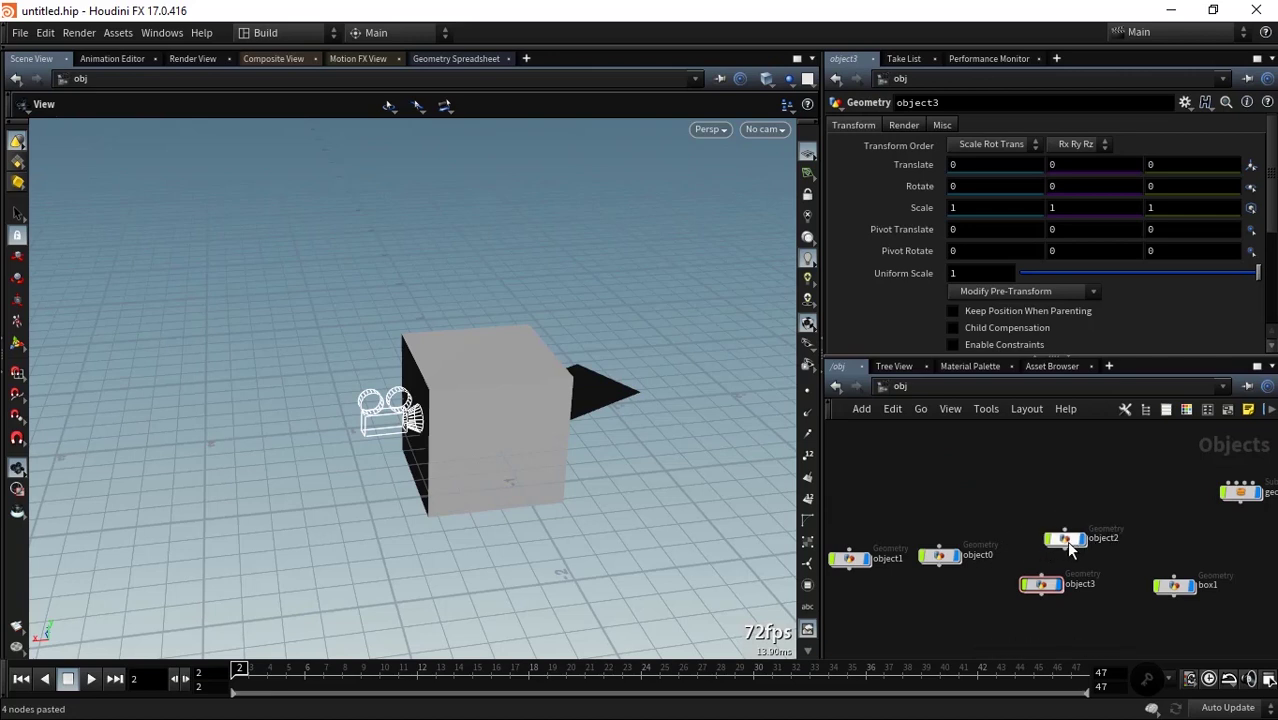
pyautogui.click(1040, 594)
pyautogui.moveTo(1044, 585); pyautogui.dragTo(1012, 597)
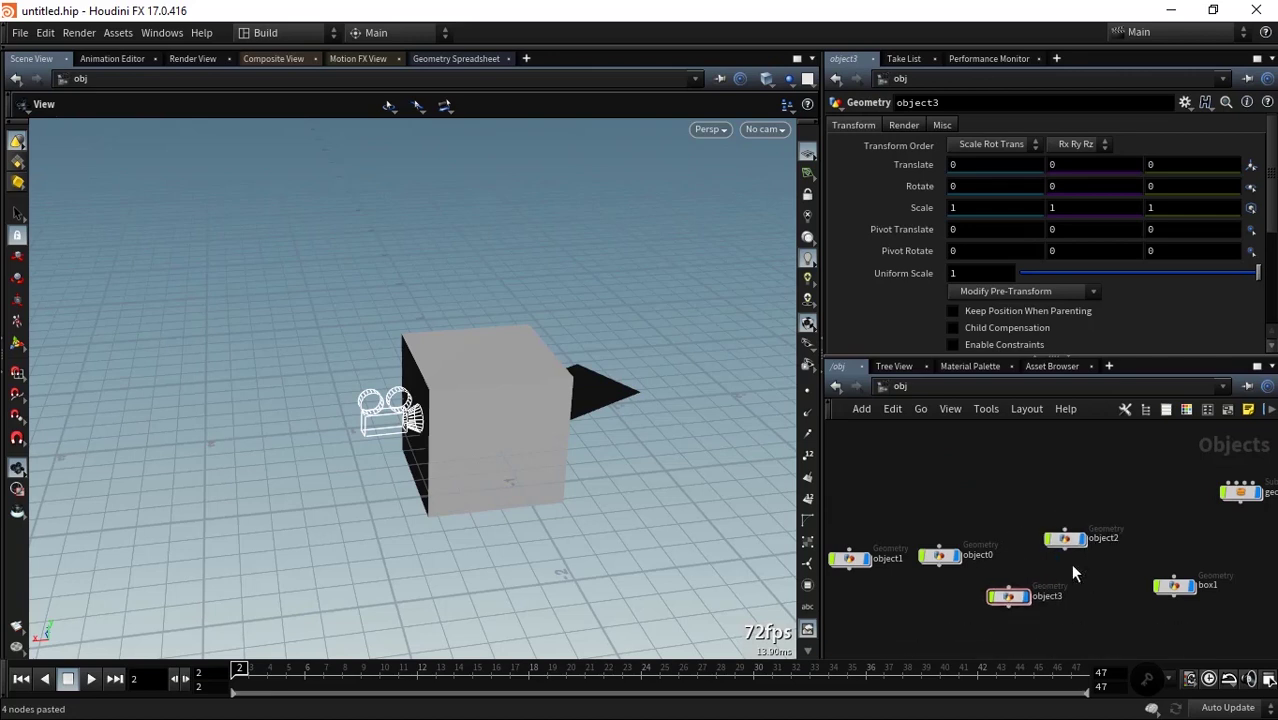
pyautogui.moveTo(1068, 538); pyautogui.dragTo(1075, 604)
pyautogui.moveTo(940, 560); pyautogui.dragTo(912, 612)
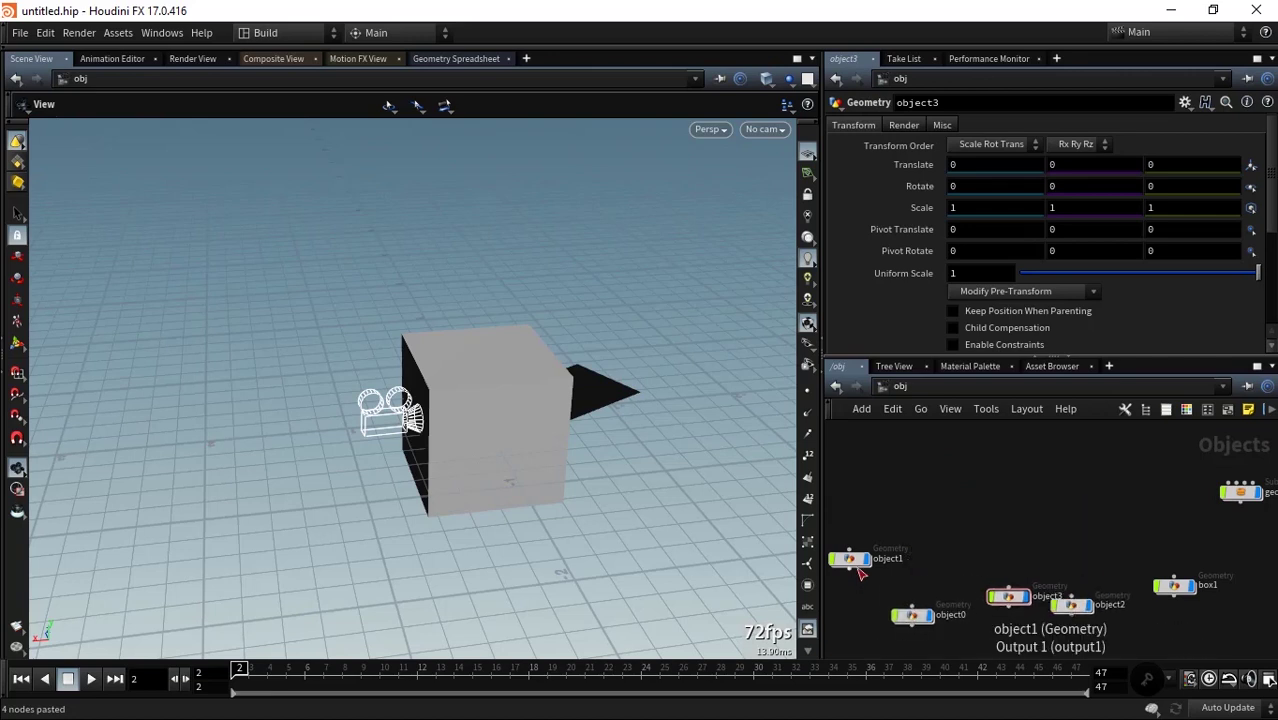
pyautogui.click(849, 568)
pyautogui.click(911, 606)
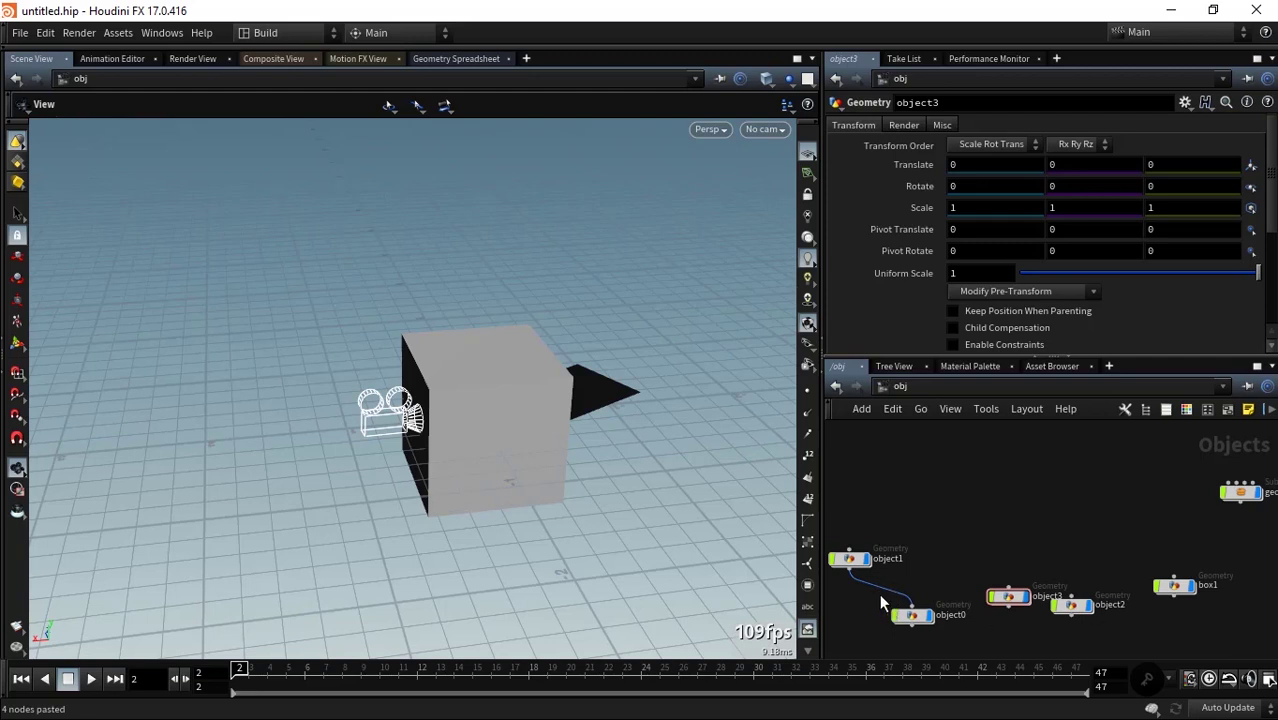
pyautogui.press('y')
pyautogui.moveTo(880, 603); pyautogui.dragTo(995, 537)
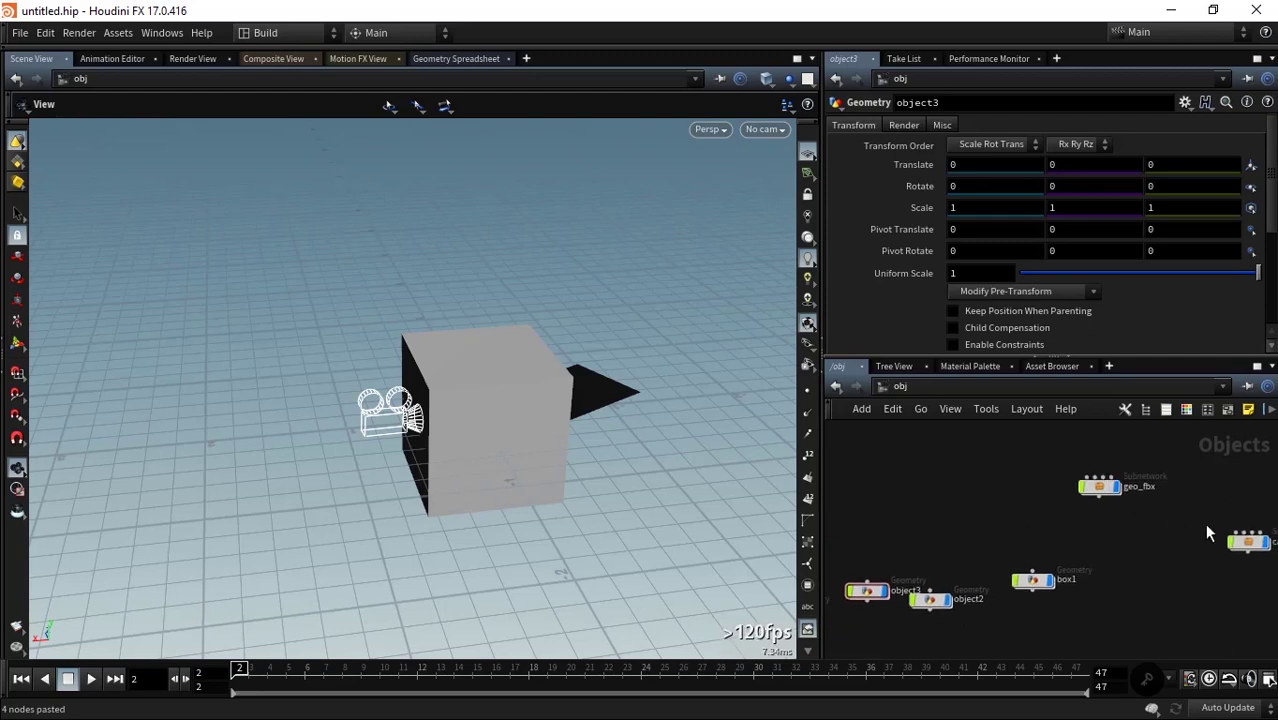
# Cut Camera1 from camera_fbx and paste it at the object level.
pyautogui.doubleClick(1218, 482)
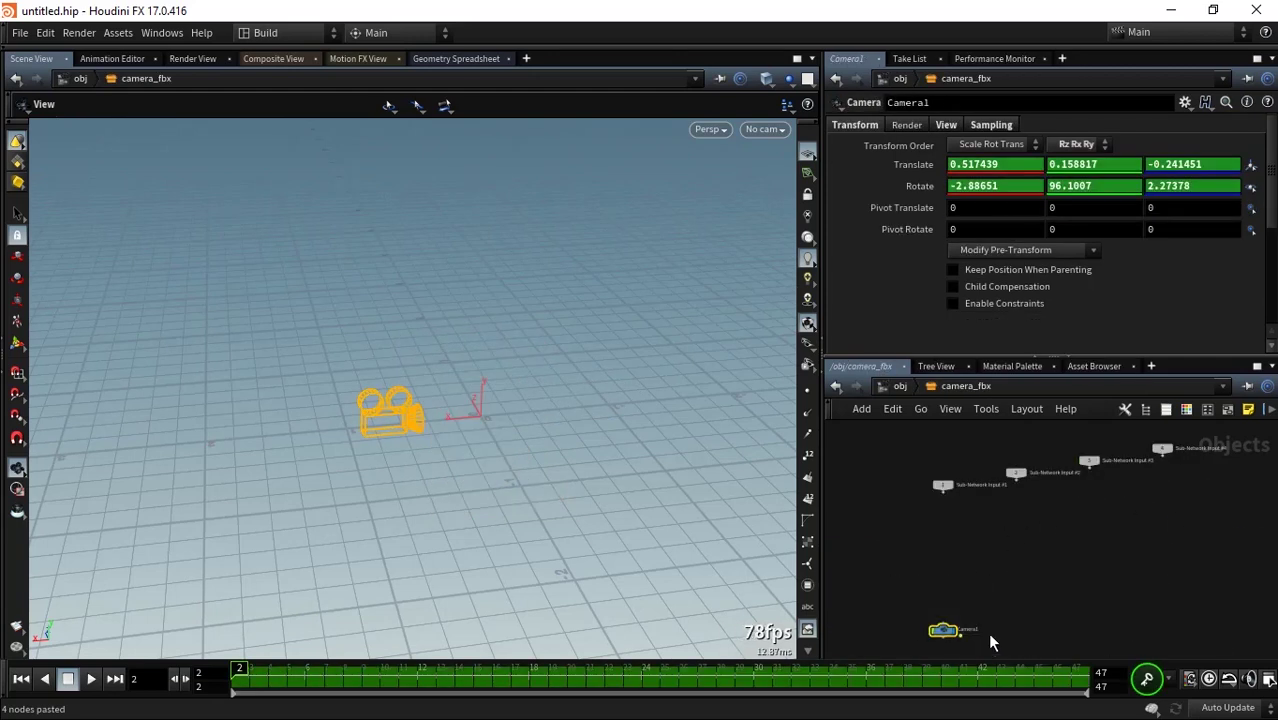
pyautogui.hotkey('ctrl', 'x')
pyautogui.click(902, 386)
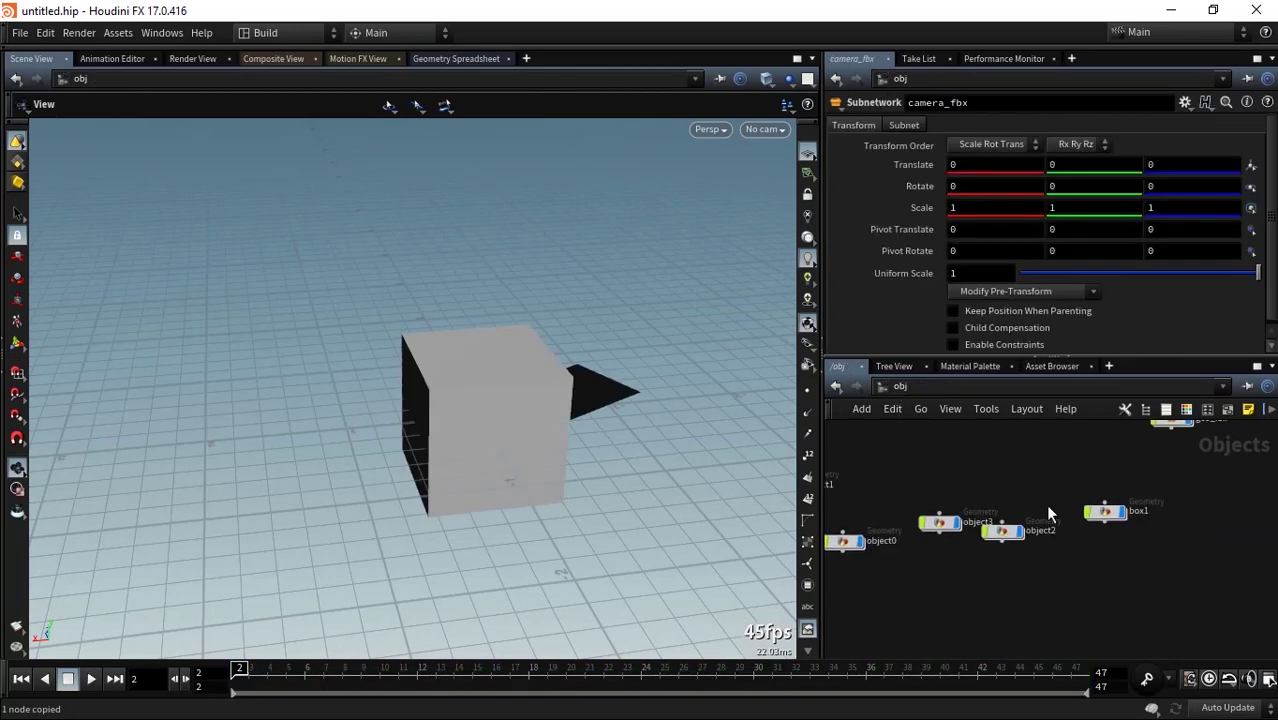
pyautogui.moveTo(1045, 504); pyautogui.dragTo(1018, 571, button='middle')
pyautogui.hotkey('ctrl', 'v')
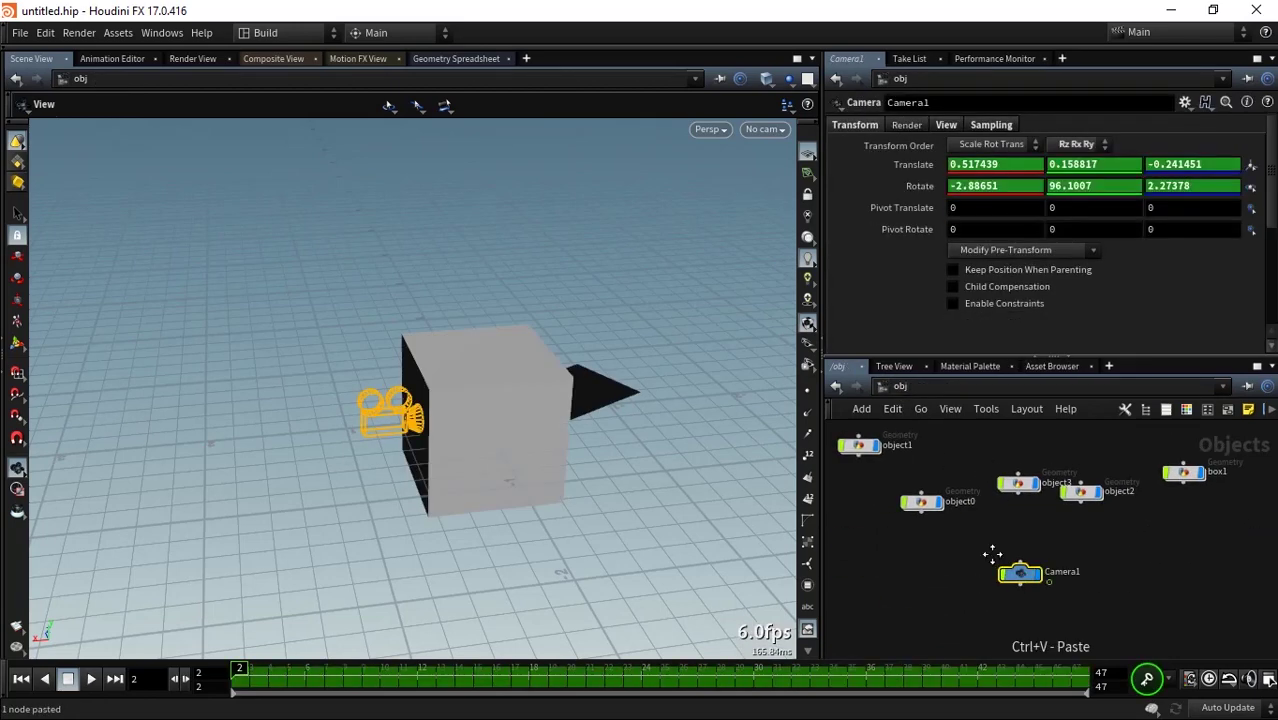
# Place null1 and parent object0–object3 and Camera1 under it.
pyautogui.press('Tab')
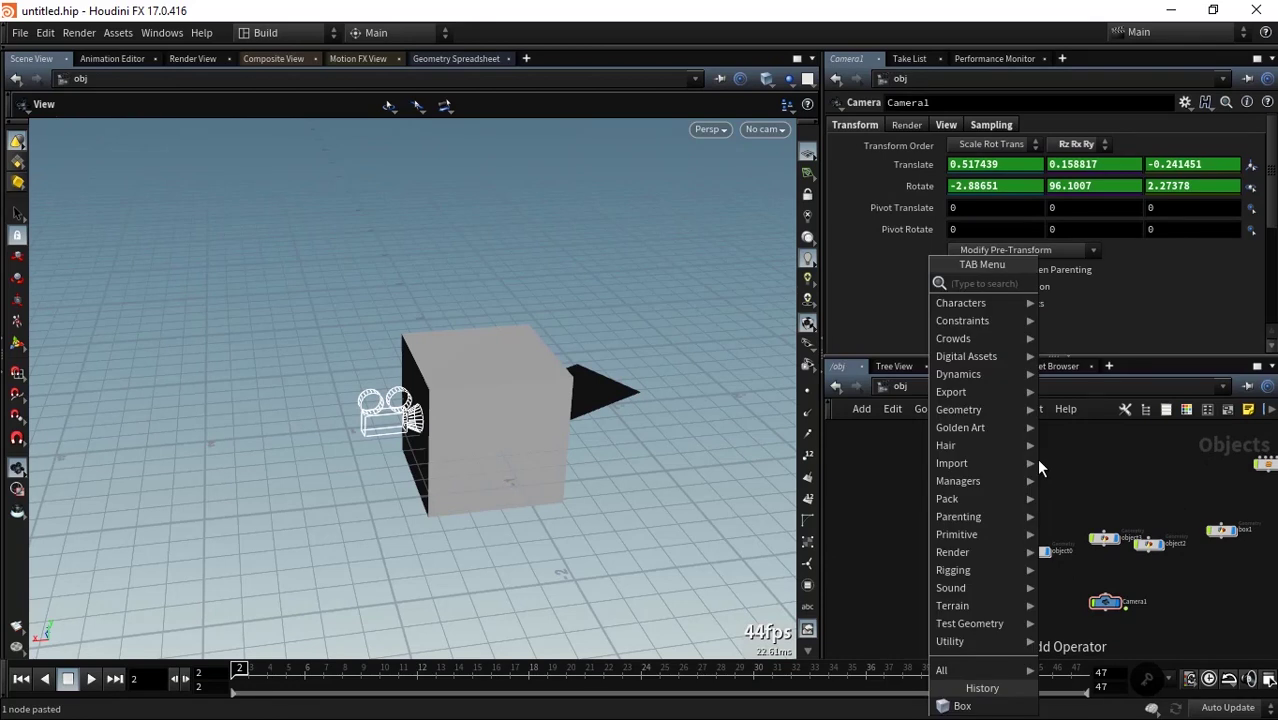
pyautogui.write('null')
pyautogui.press('Return')
pyautogui.click(1036, 459)
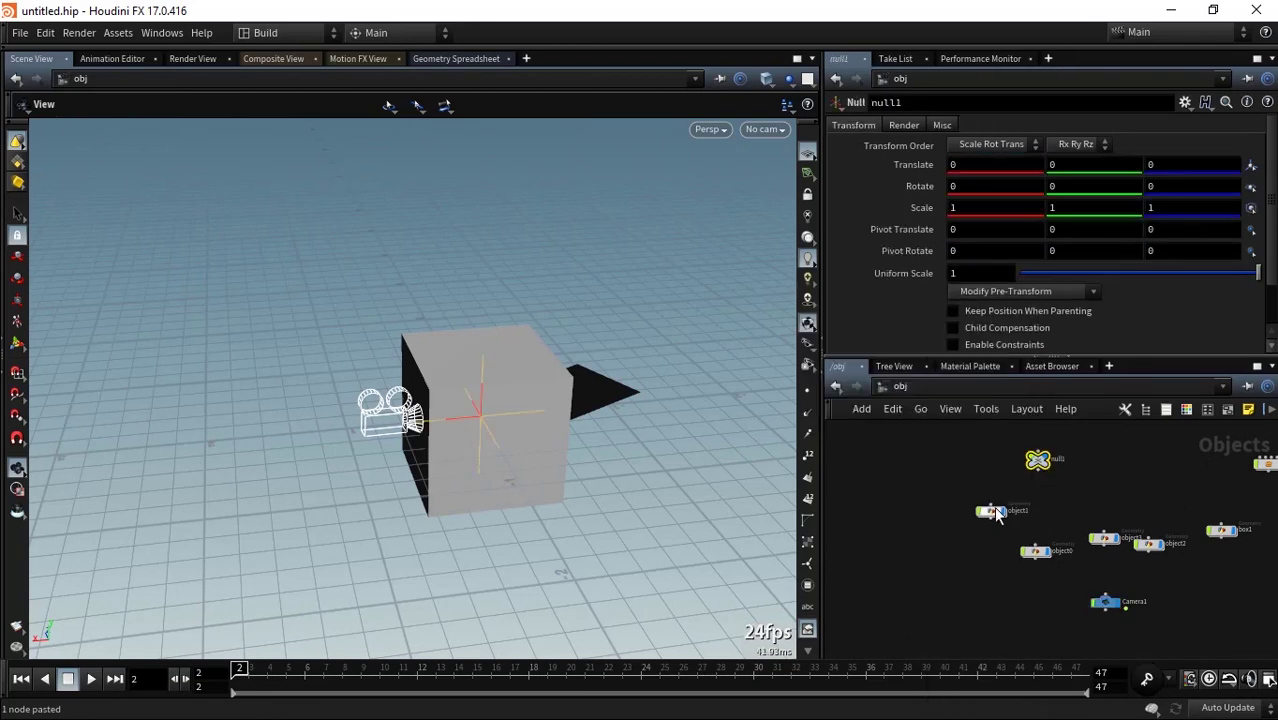
pyautogui.moveTo(955, 484); pyautogui.dragTo(1164, 559)
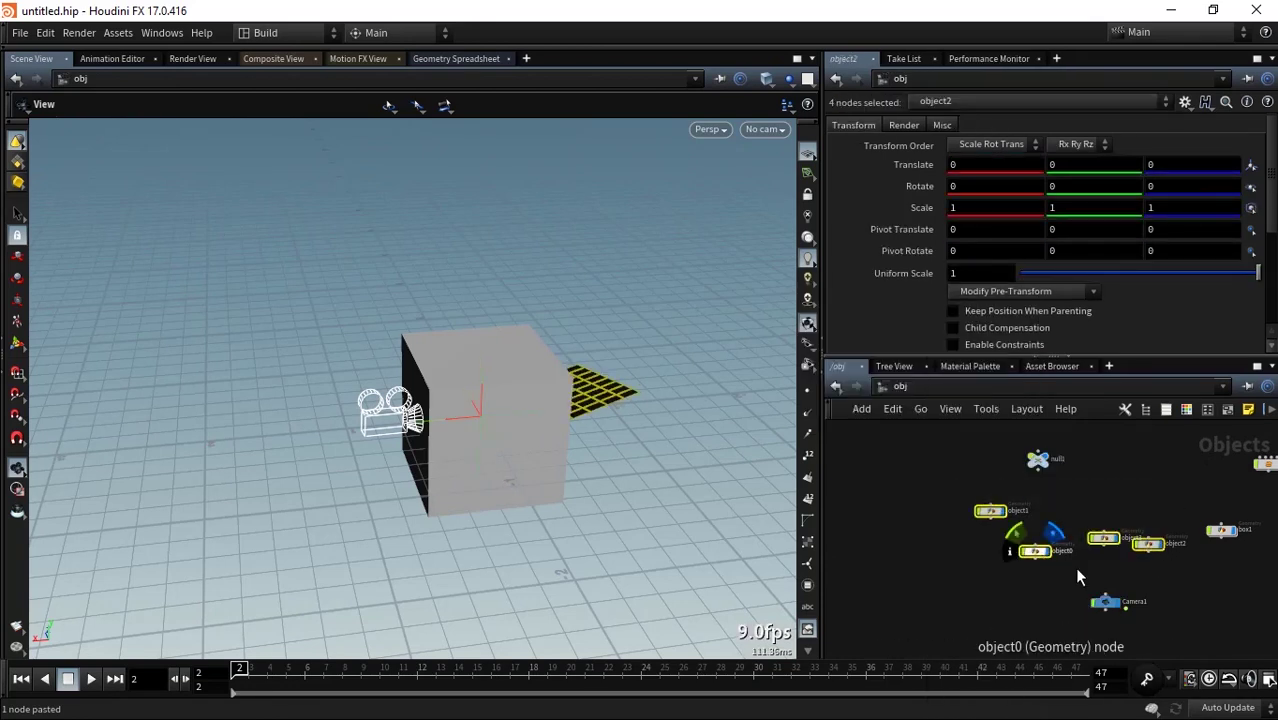
pyautogui.keyDown('shift'); pyautogui.click(1105, 600); pyautogui.keyUp('shift')
pyautogui.click(1105, 594)
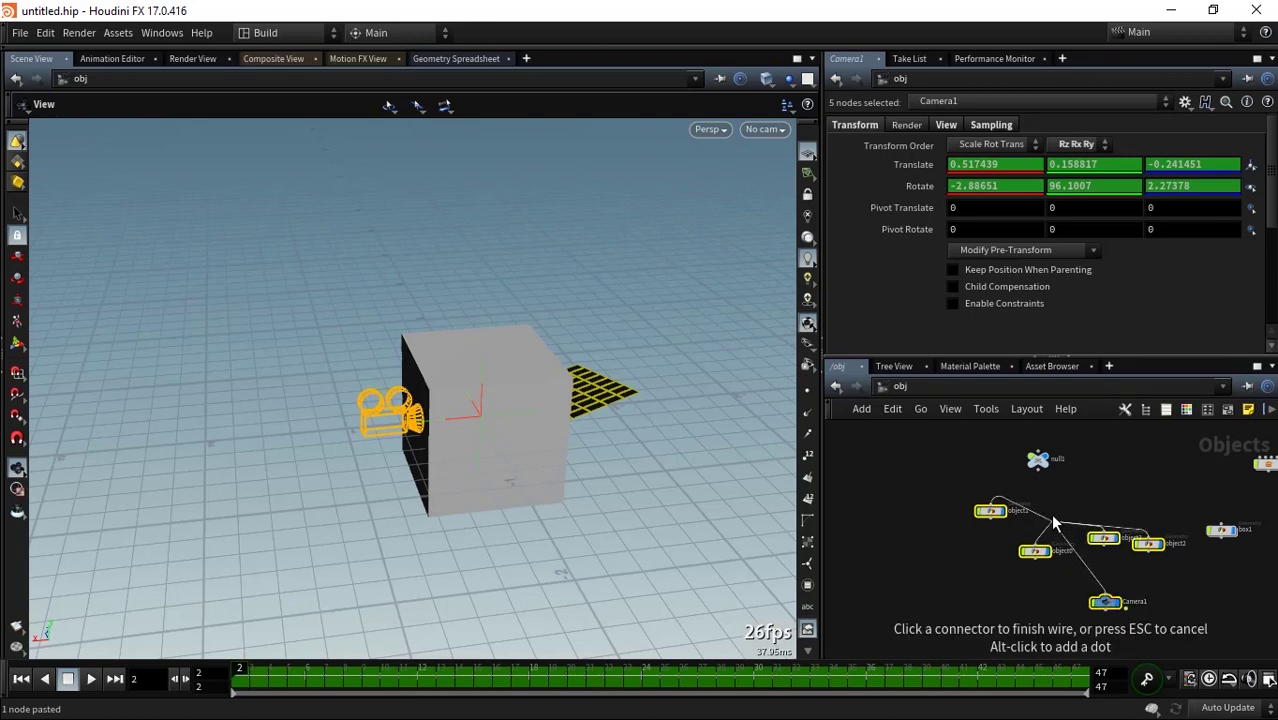
pyautogui.click(1038, 468)
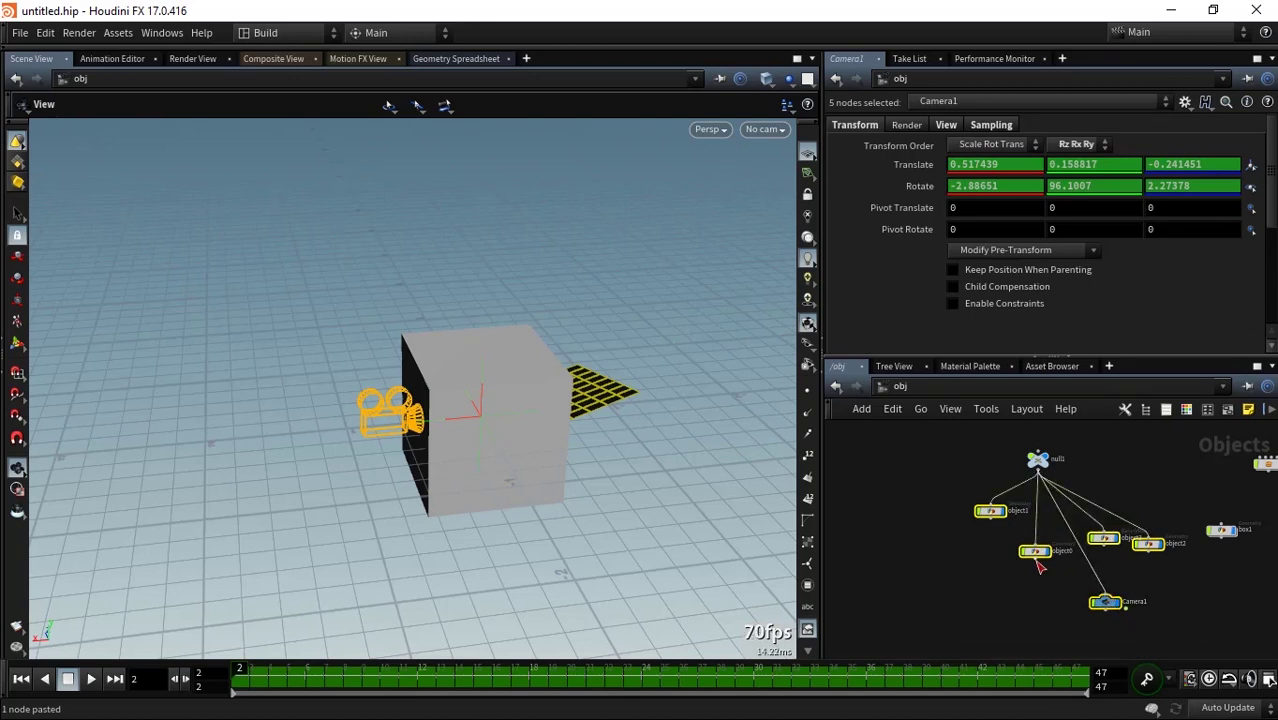
# Switch to rounded wires, nudge object3 and Camera1, and select null1.
pyautogui.click(991, 631)
pyautogui.hotkey('shift', 'r')
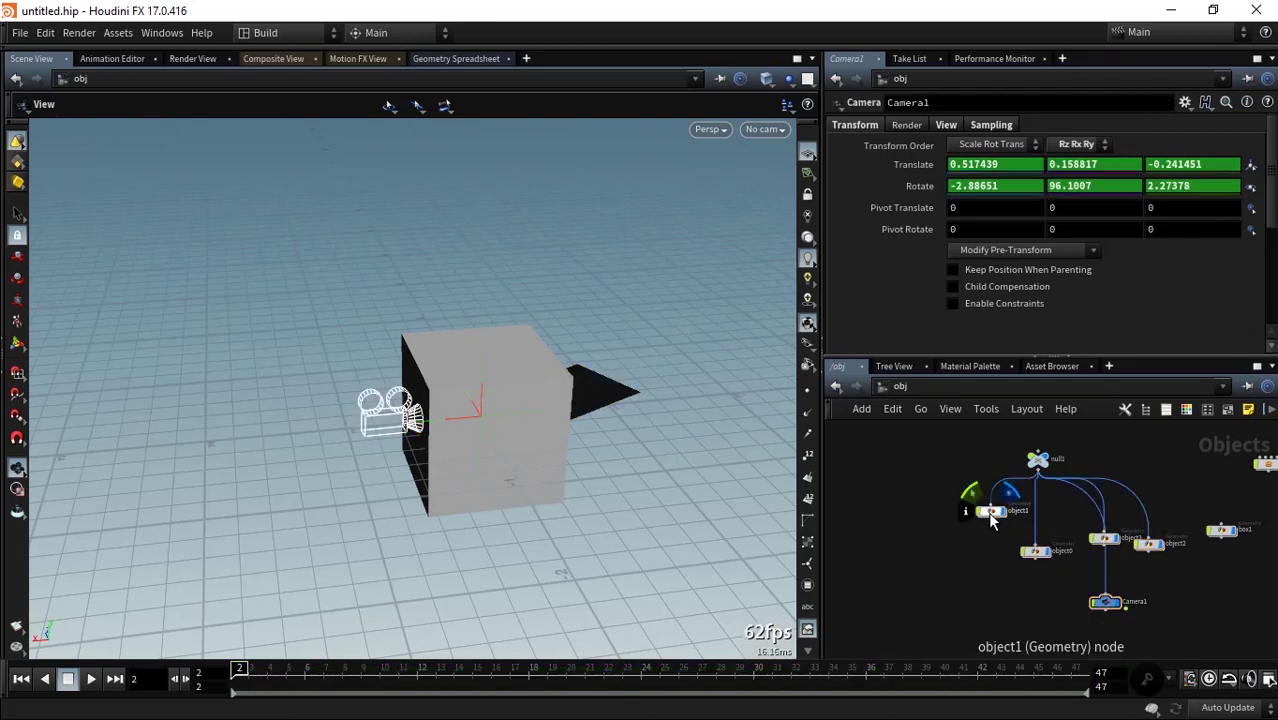
pyautogui.moveTo(1108, 541); pyautogui.dragTo(1172, 545)
pyautogui.moveTo(1108, 613); pyautogui.dragTo(1077, 591)
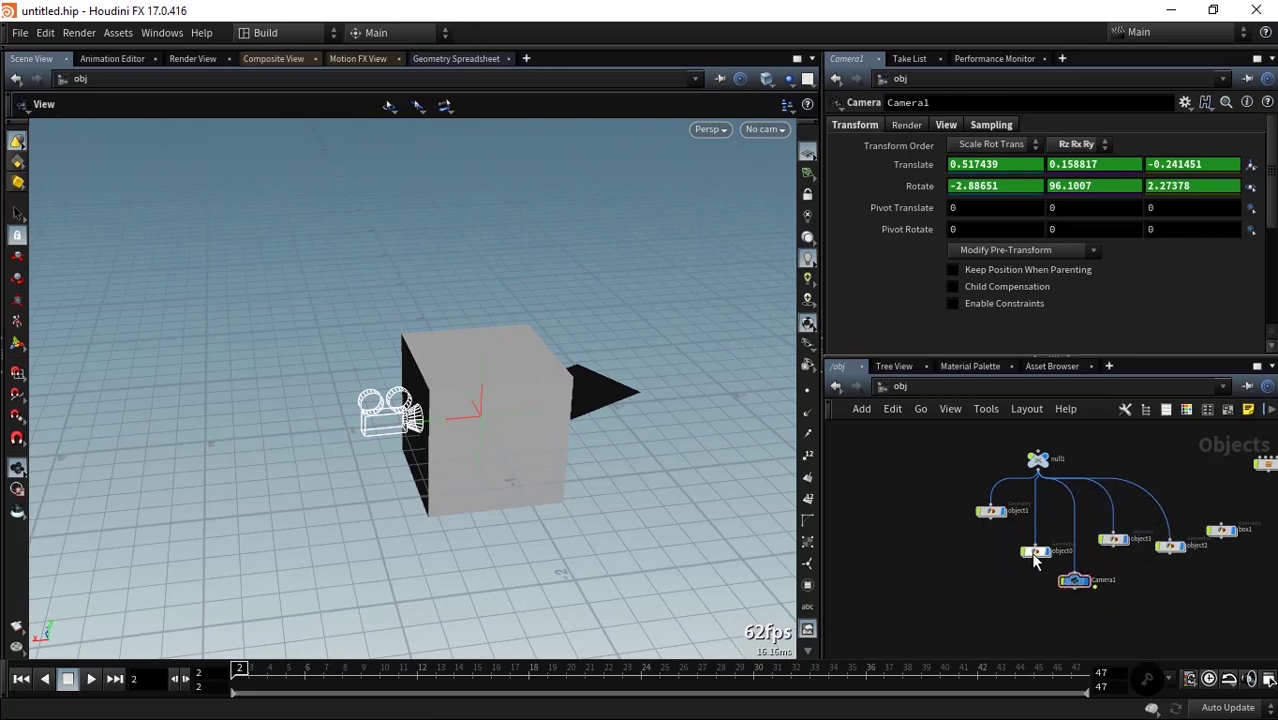
pyautogui.moveTo(969, 436); pyautogui.dragTo(1110, 482)
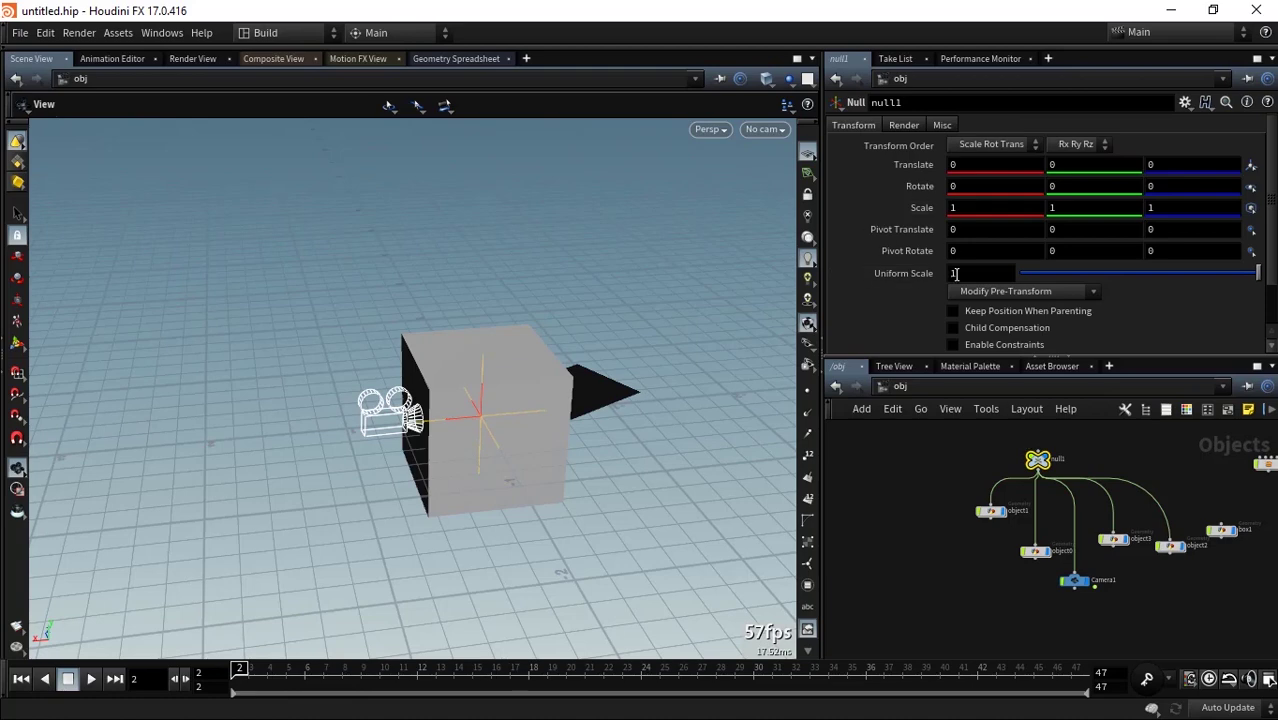
# Set null1's Uniform Scale to 10 and view the scene through Camera1.
pyautogui.write('0')
pyautogui.press('Return')
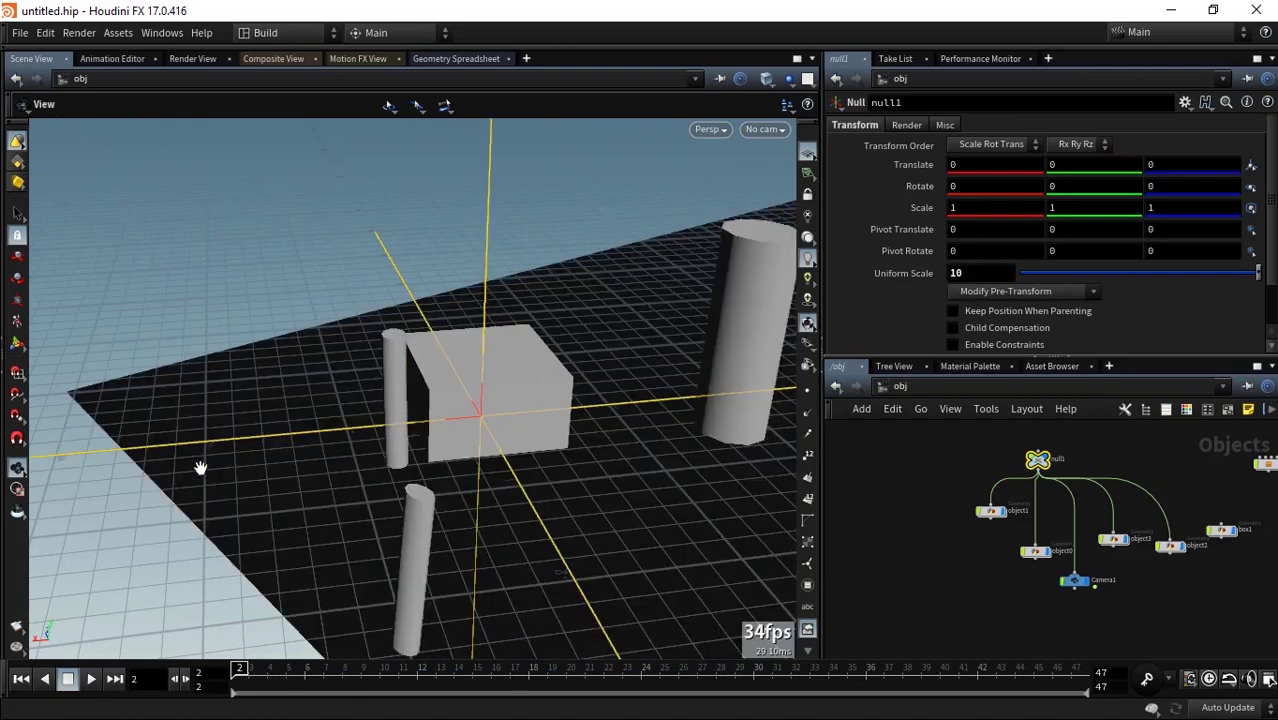
pyautogui.moveTo(200, 468); pyautogui.dragTo(845, 157)
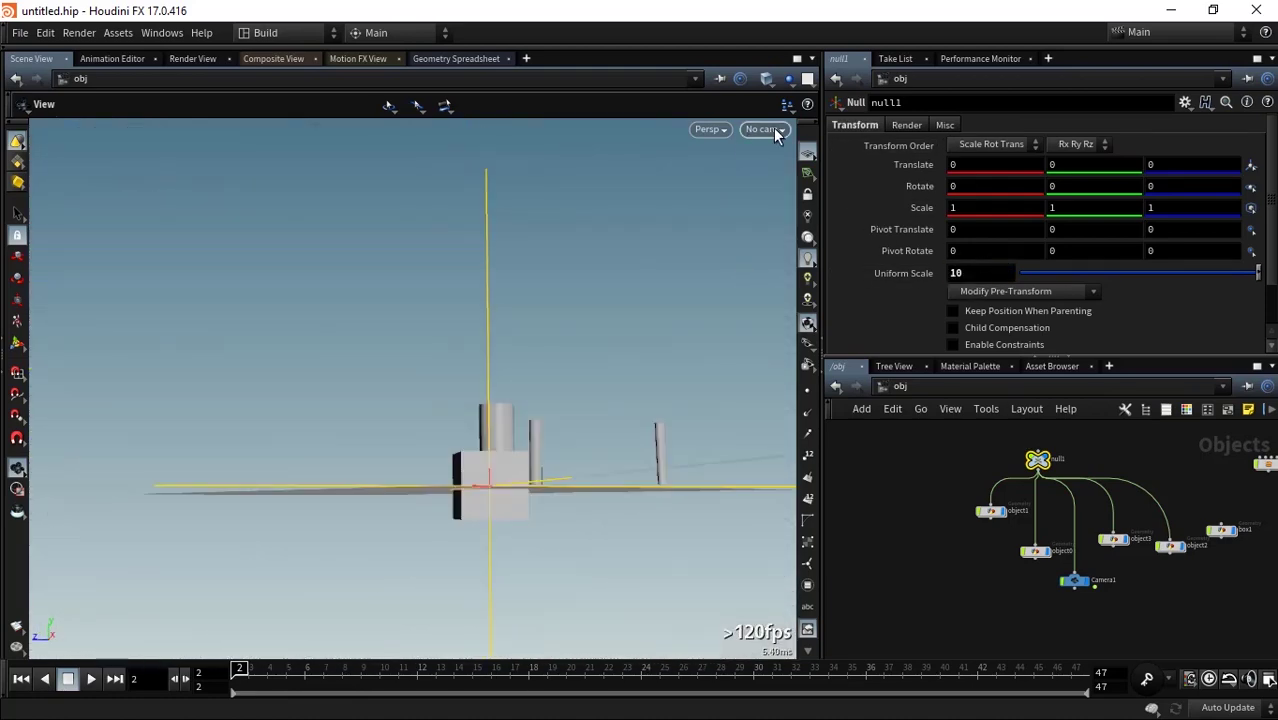
pyautogui.click(775, 135)
pyautogui.click(795, 213)
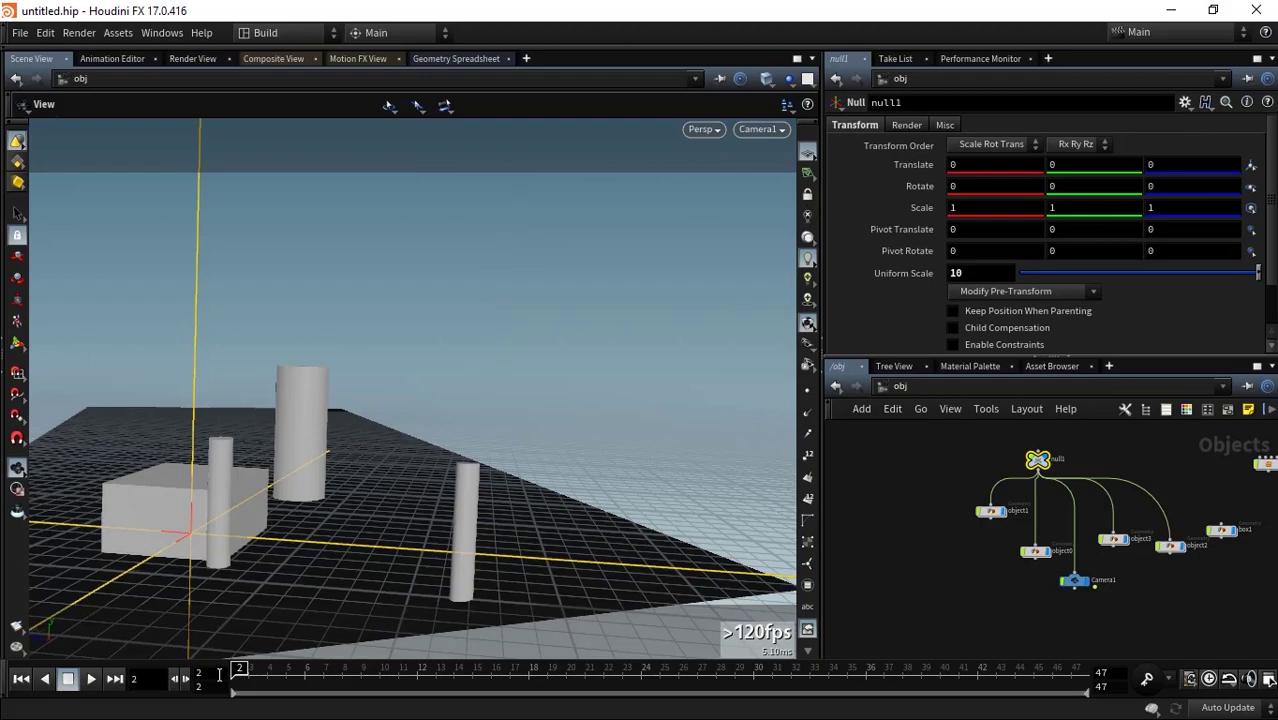
pyautogui.moveTo(241, 669); pyautogui.dragTo(645, 676)
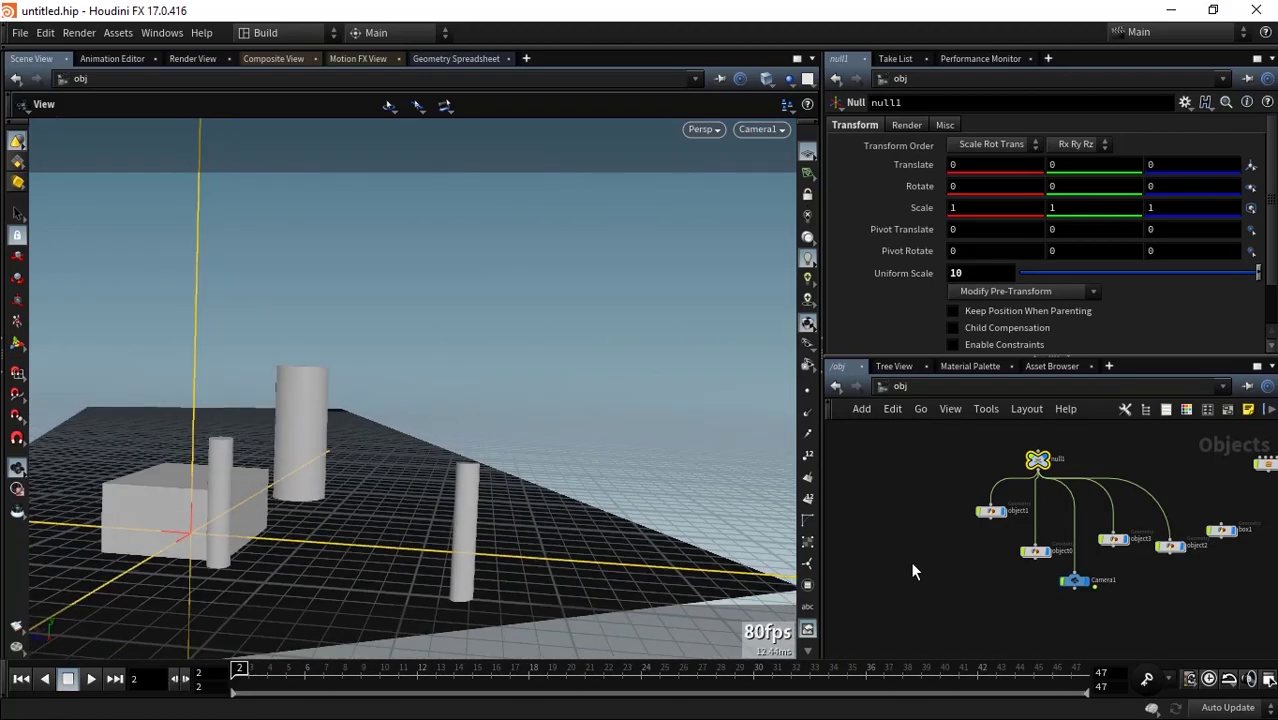
# Delete the geo_fbx and camera_fbx import nodes and box1.
pyautogui.click(967, 577)
pyautogui.scroll(2, 1110, 585)
pyautogui.scroll(-2, 1130, 560)
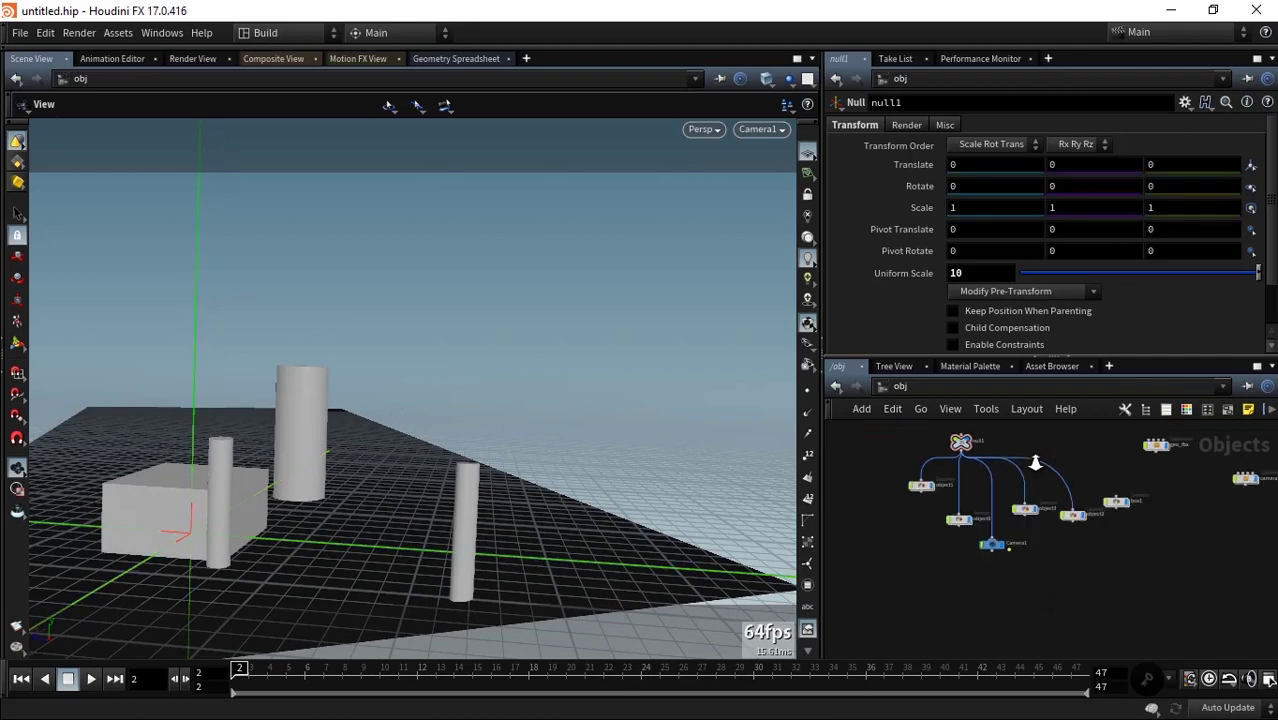
pyautogui.scroll(-1, 1159, 476)
pyautogui.scroll(-1, 1160, 475)
pyautogui.scroll(-1, 1152, 490)
pyautogui.moveTo(1152, 494); pyautogui.dragTo(942, 477)
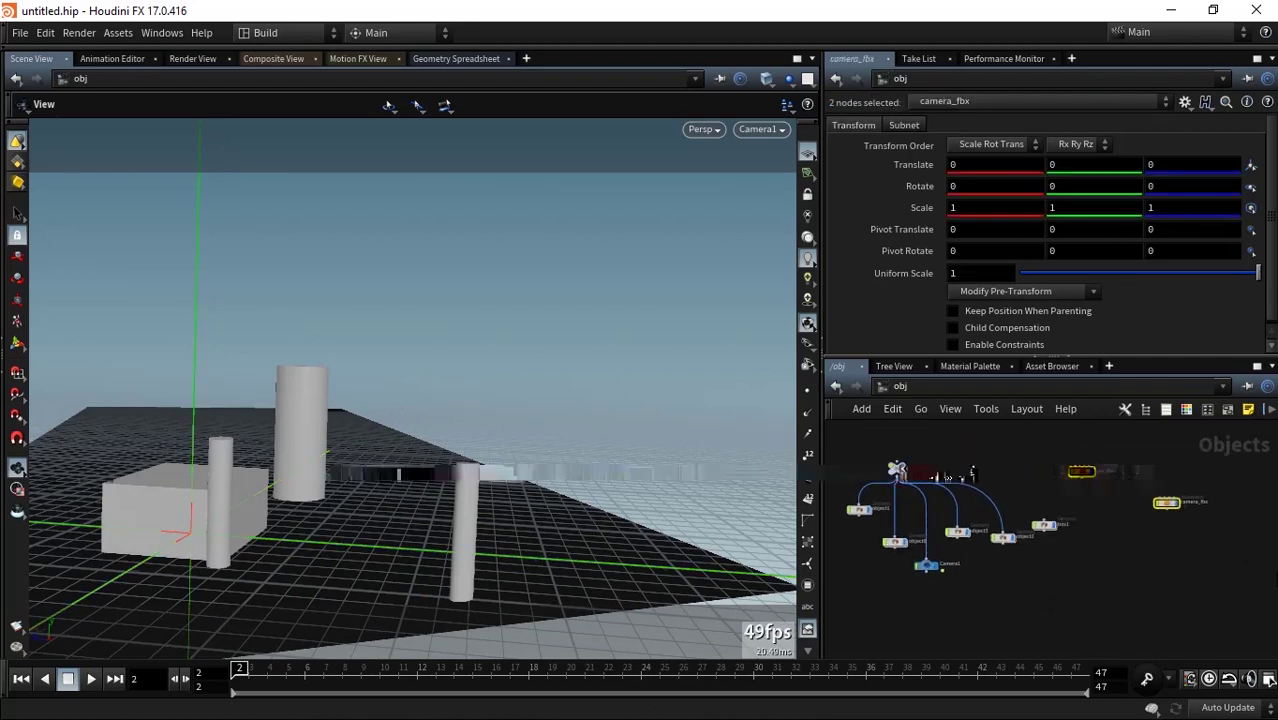
pyautogui.press('Delete')
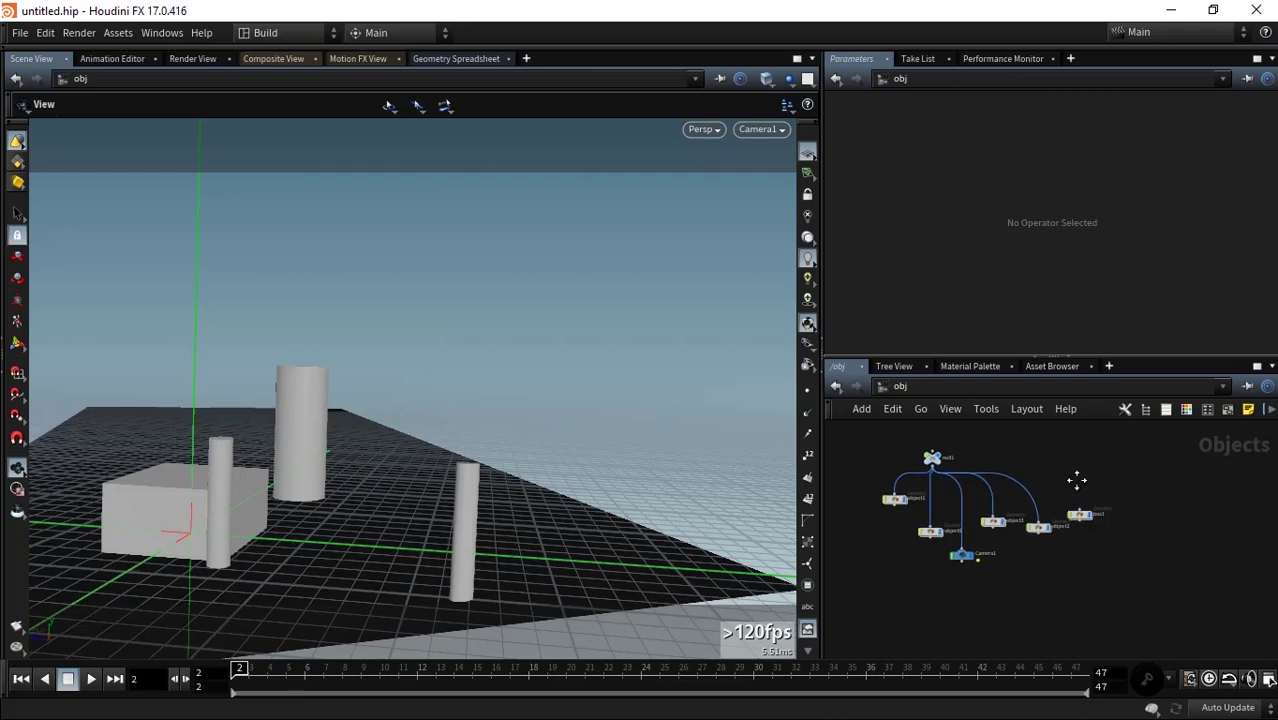
pyautogui.scroll(2, 1120, 478)
pyautogui.moveTo(1108, 497); pyautogui.dragTo(1178, 497)
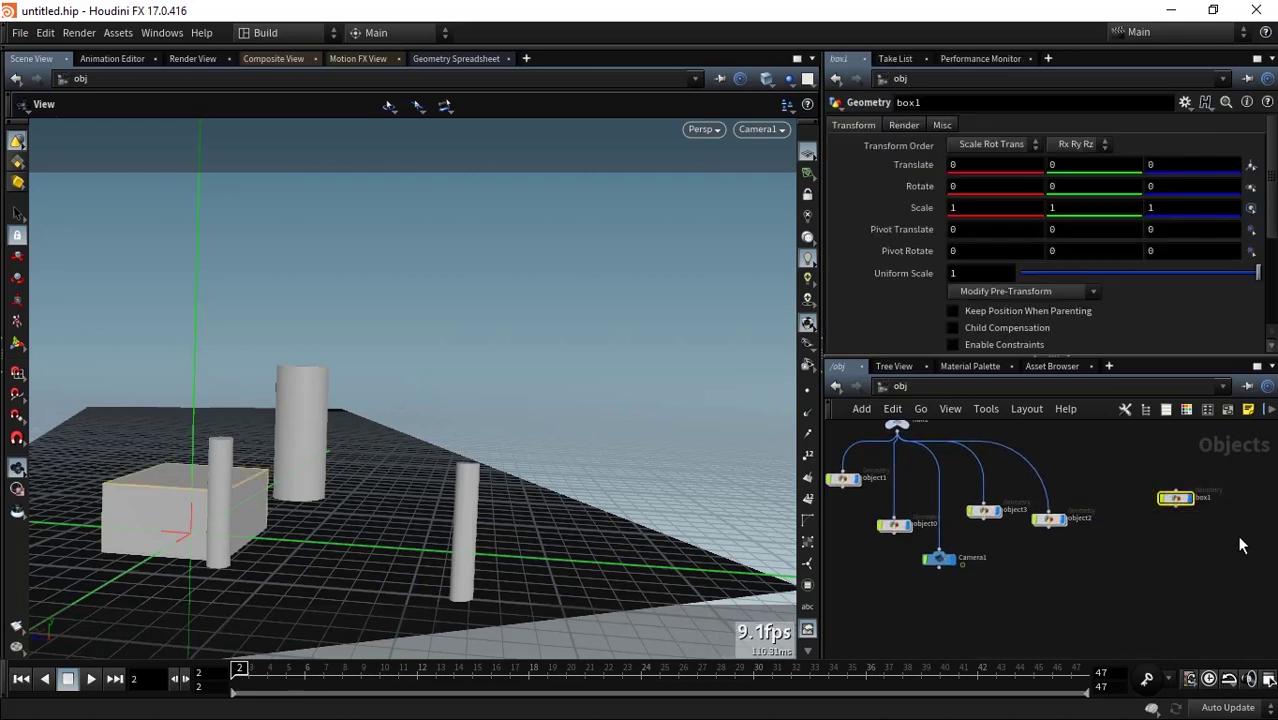
pyautogui.press('Delete')
pyautogui.scroll(-2, 1043, 546)
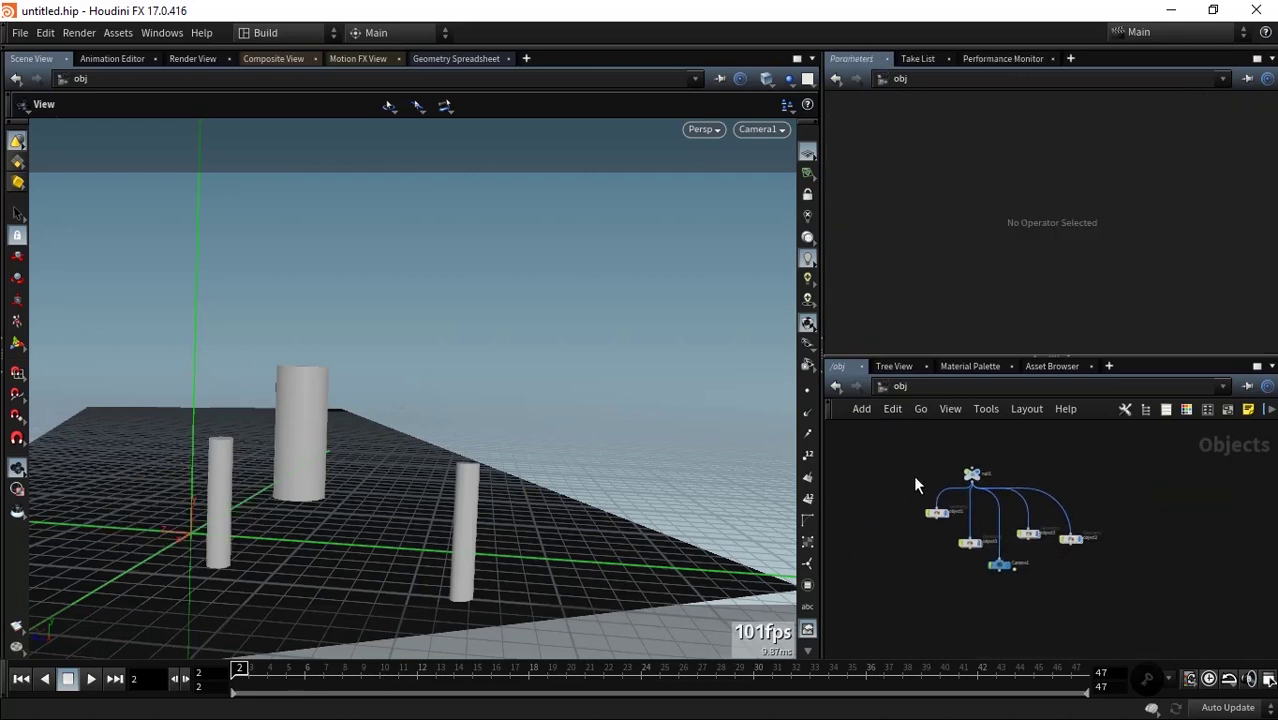
# Move null1 up and right, removing an accidentally added sticky note.
pyautogui.moveTo(975, 485)
pyautogui.mouseDown()
pyautogui.moveTo(1004, 478)
pyautogui.moveTo(1128, 567)
pyautogui.mouseUp()
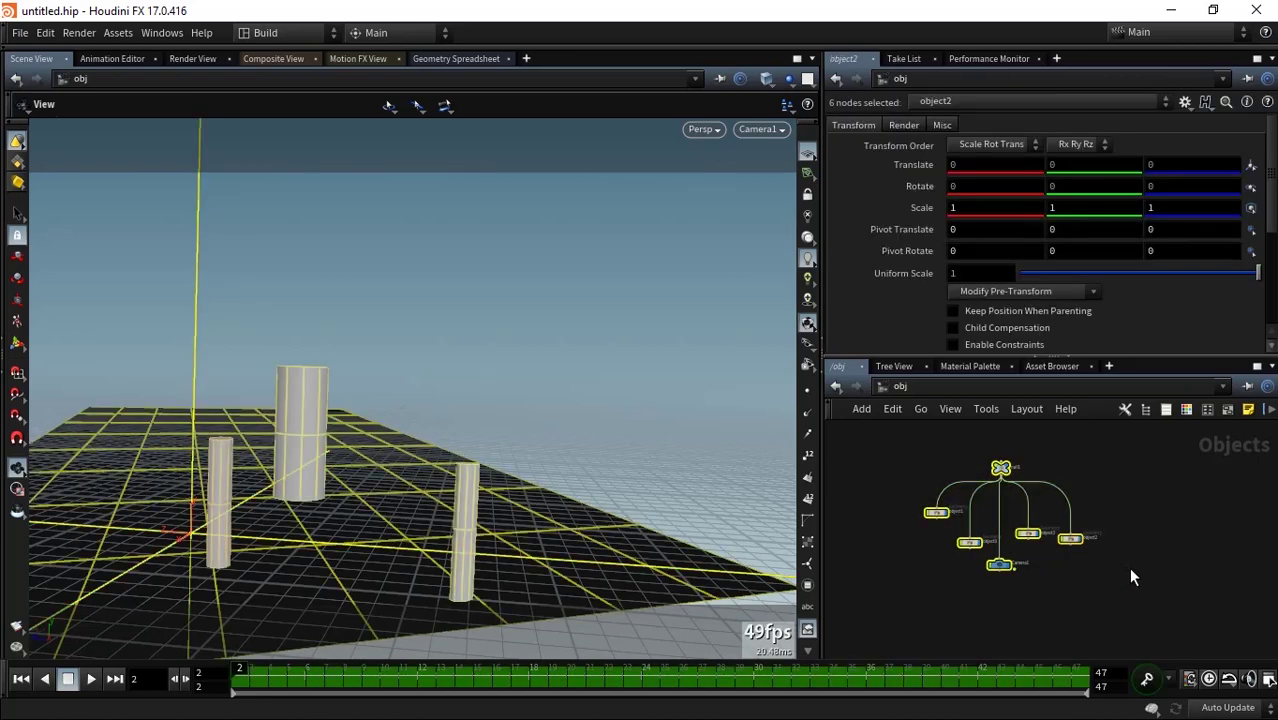
pyautogui.hotkey('shift', 'p')
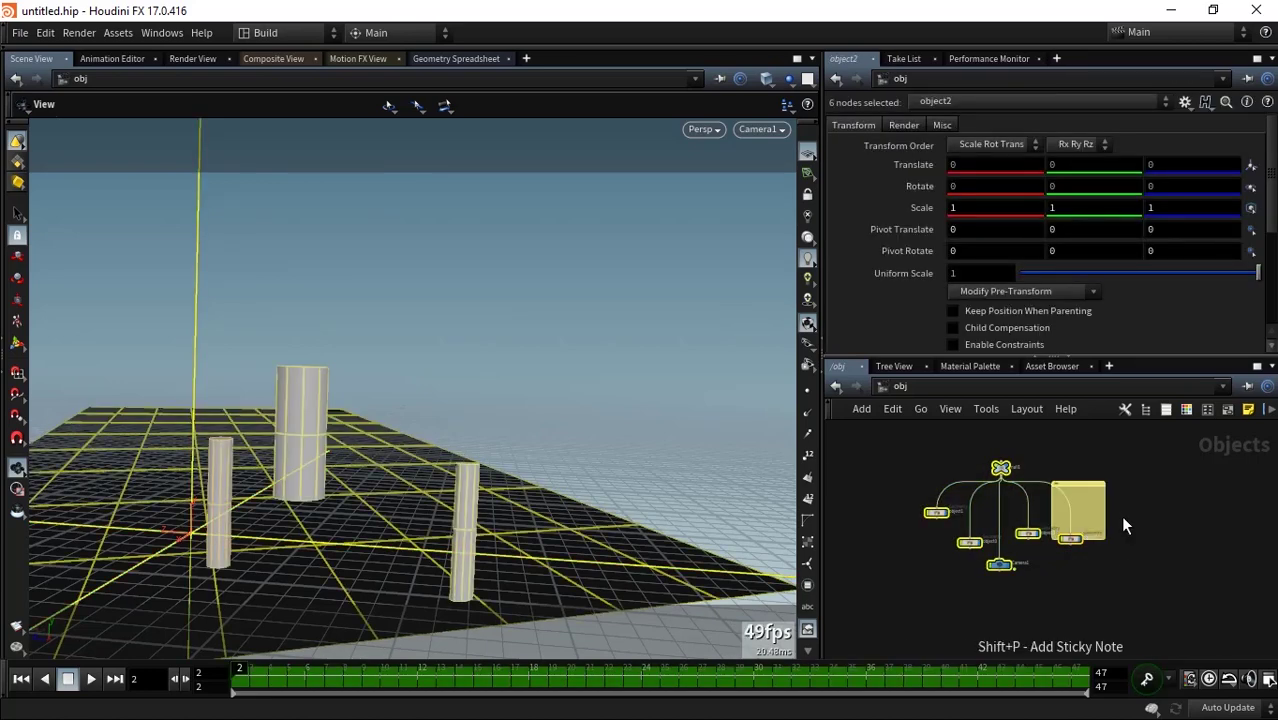
pyautogui.click(1115, 498)
pyautogui.press('Delete')
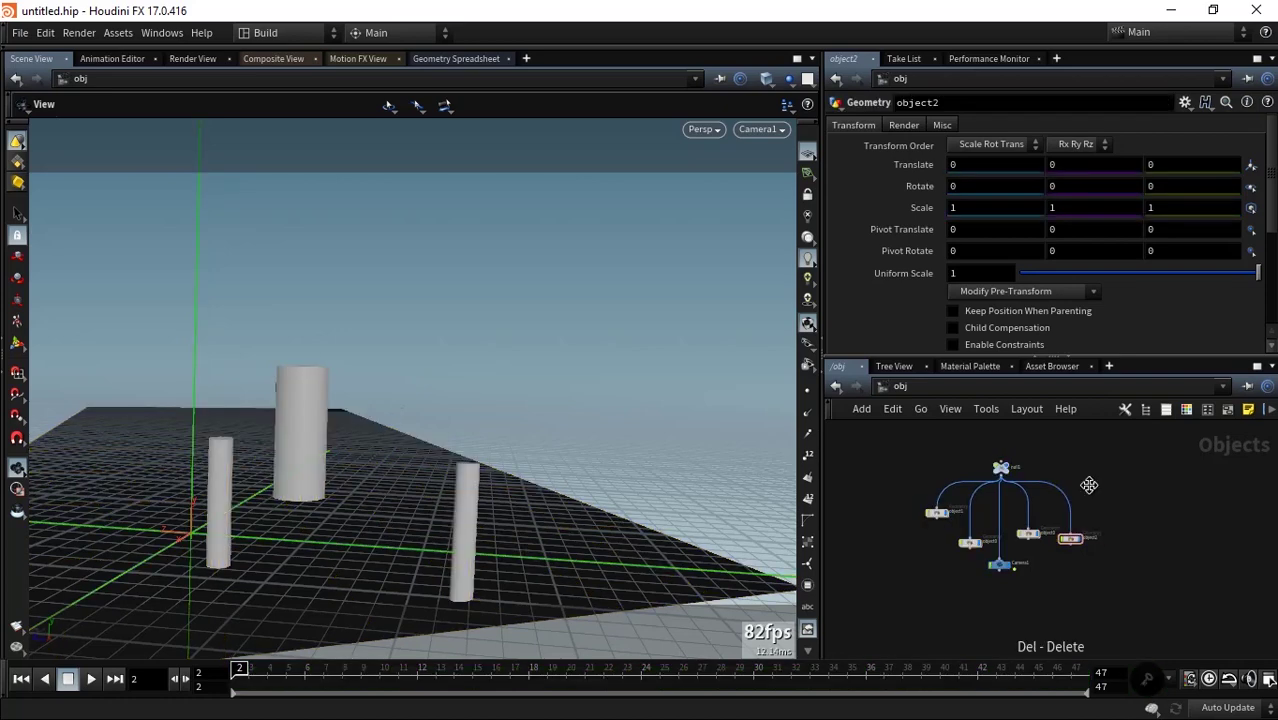
# Wrap null1, object0–object3 and Camera1 in a network box.
pyautogui.moveTo(1116, 460); pyautogui.dragTo(757, 648)
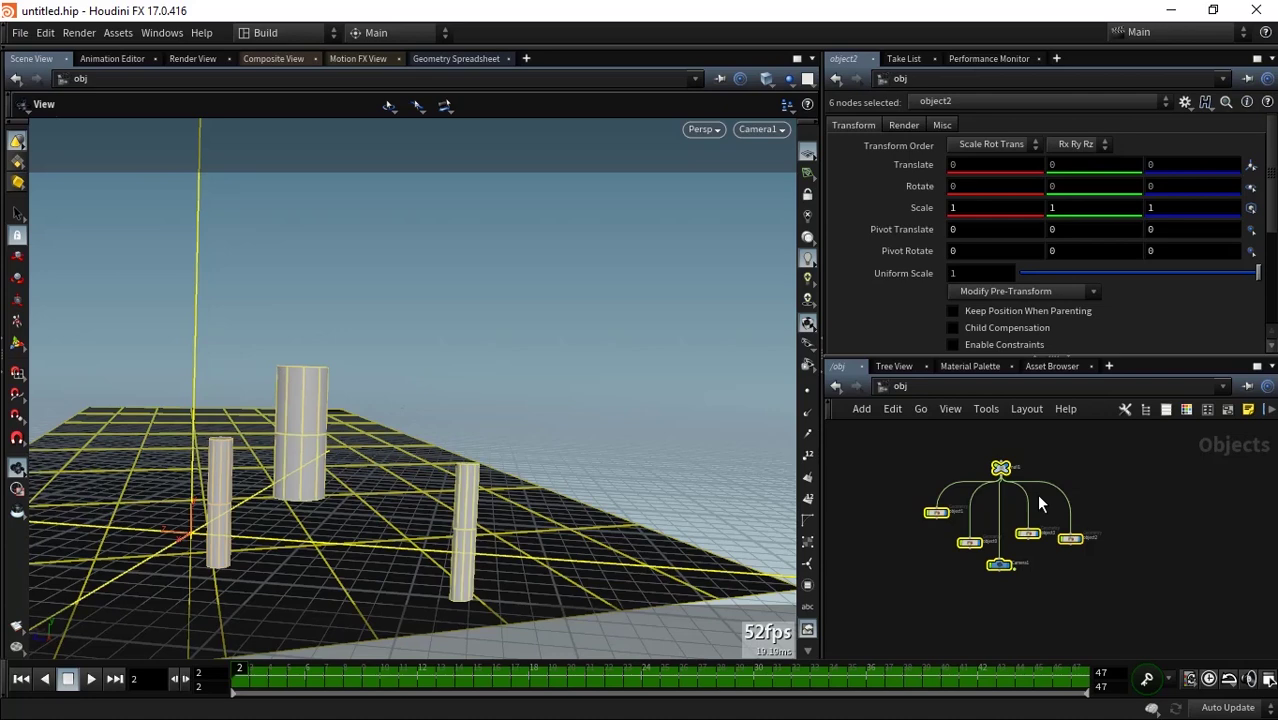
pyautogui.hotkey('shift', 'o')
pyautogui.click(1115, 577)
pyautogui.scroll(2, 1115, 577)
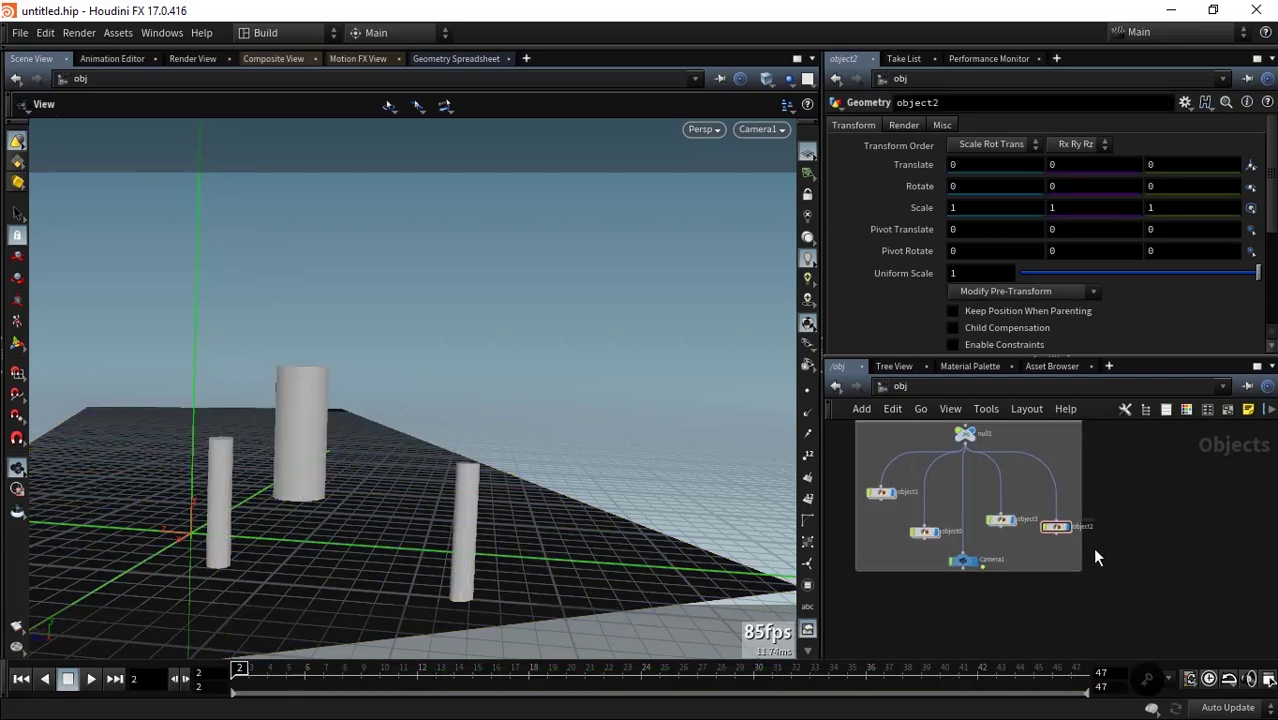
pyautogui.moveTo(1008, 424)
pyautogui.mouseDown()
pyautogui.moveTo(1035, 485)
pyautogui.moveTo(1034, 468)
pyautogui.mouseUp()
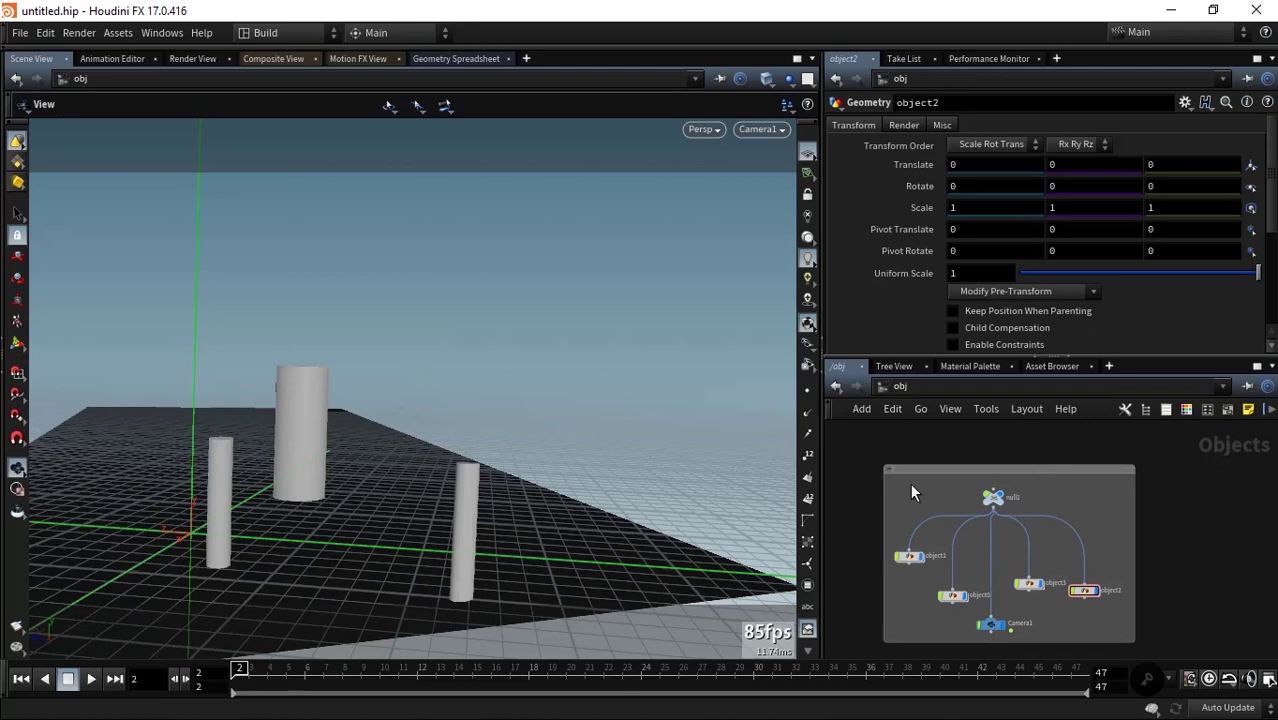
pyautogui.scroll(2, 978, 470)
pyautogui.scroll(1, 978, 475)
# Title the network box 'mAIN SCENE'.
pyautogui.doubleClick(967, 490)
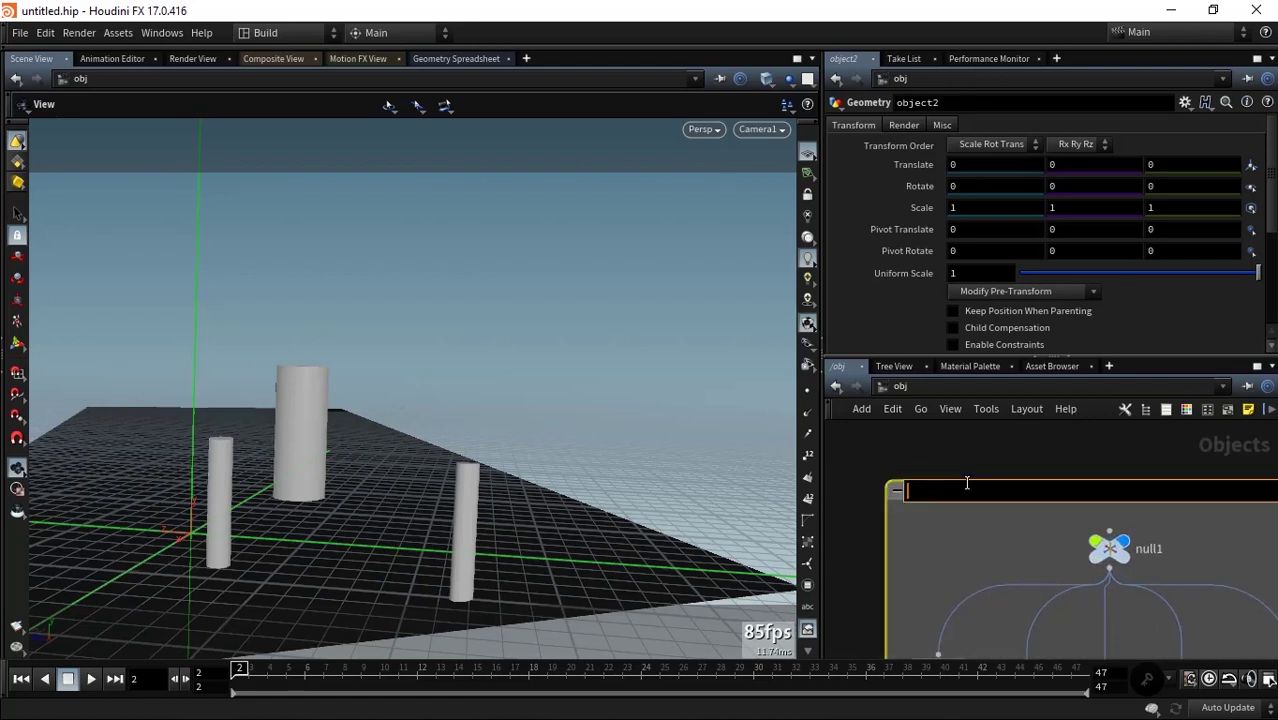
pyautogui.press('Return')
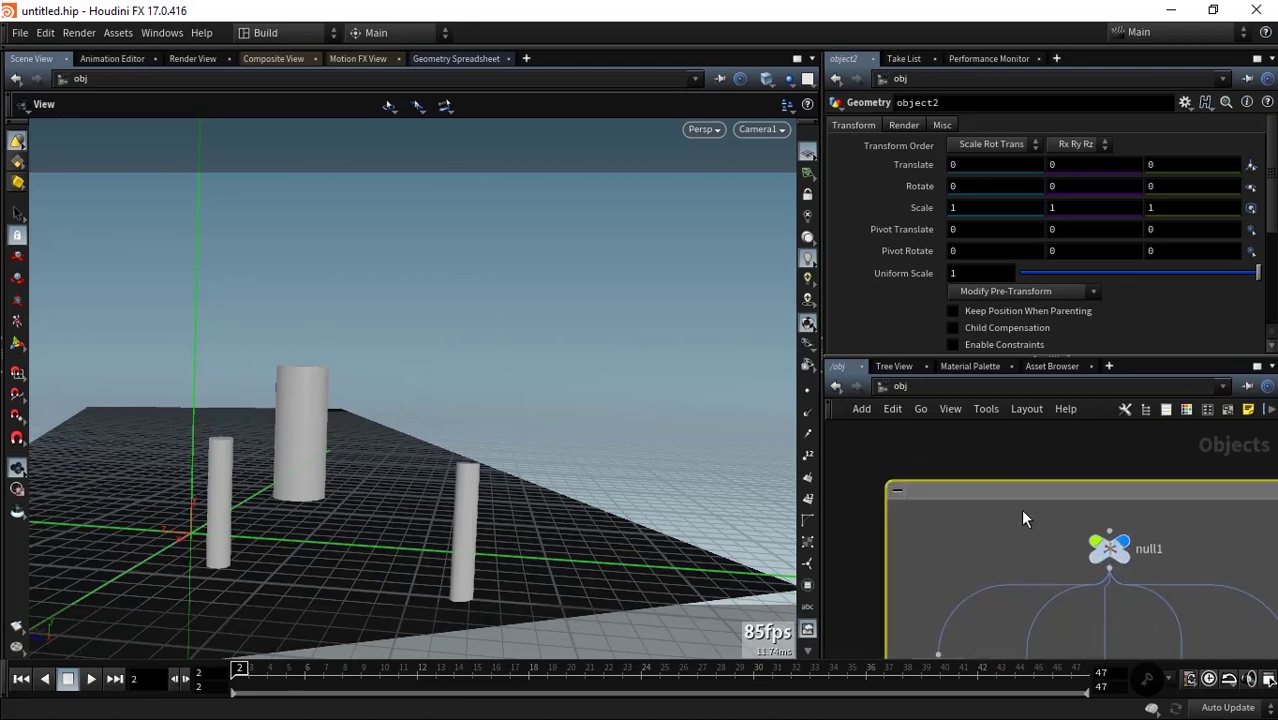
pyautogui.doubleClick(1018, 488)
pyautogui.write('m')
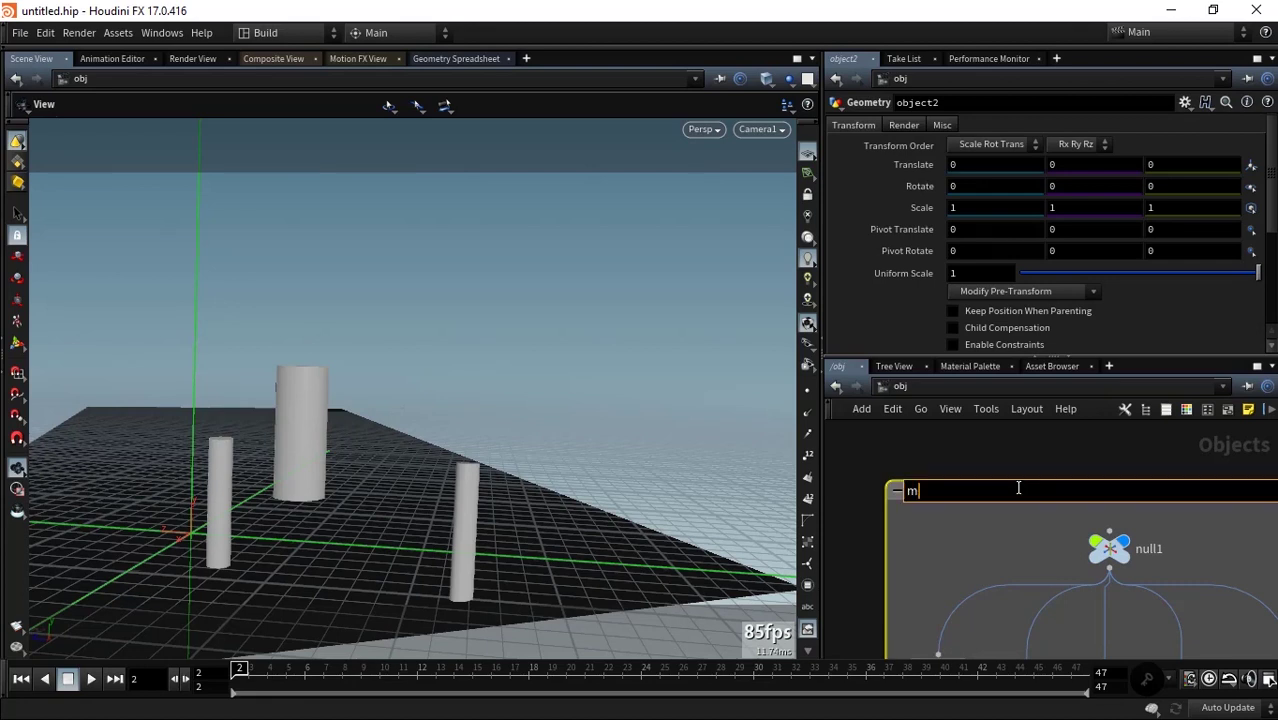
pyautogui.write('AIN SCA')
pyautogui.press('BackSpace')
pyautogui.write('ENE')
pyautogui.click(1008, 462)
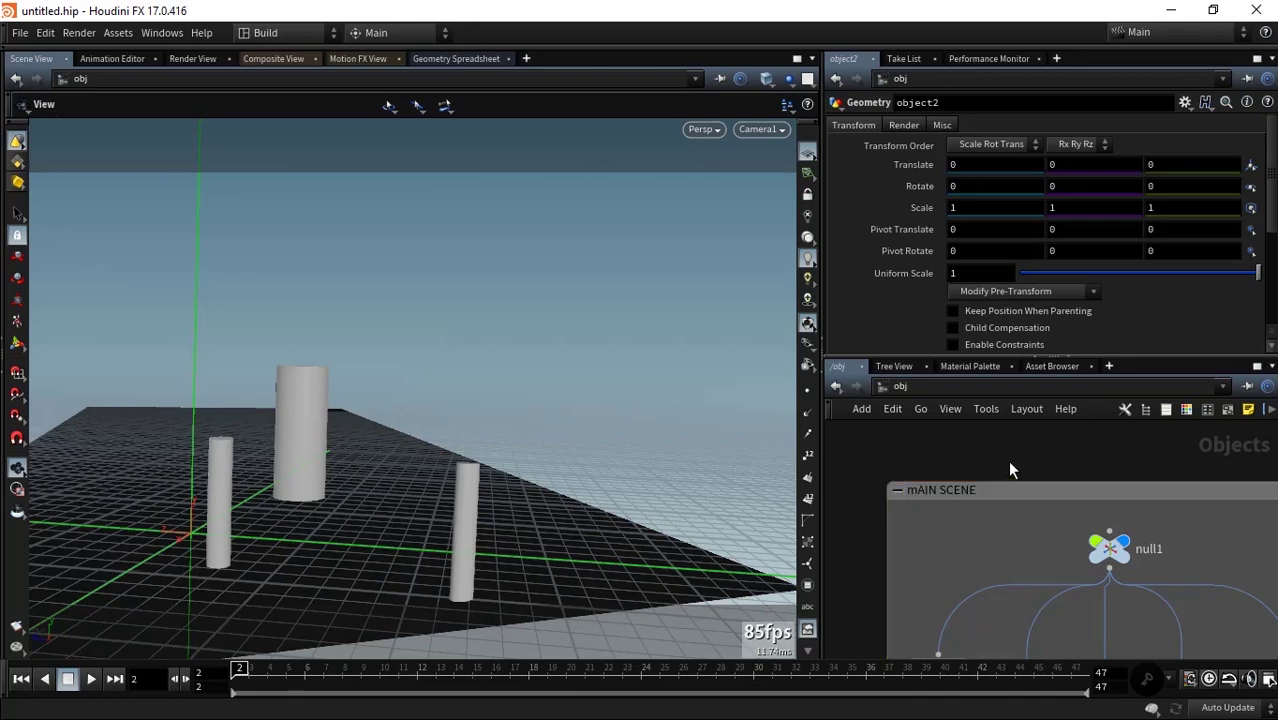
pyautogui.scroll(-3, 1007, 461)
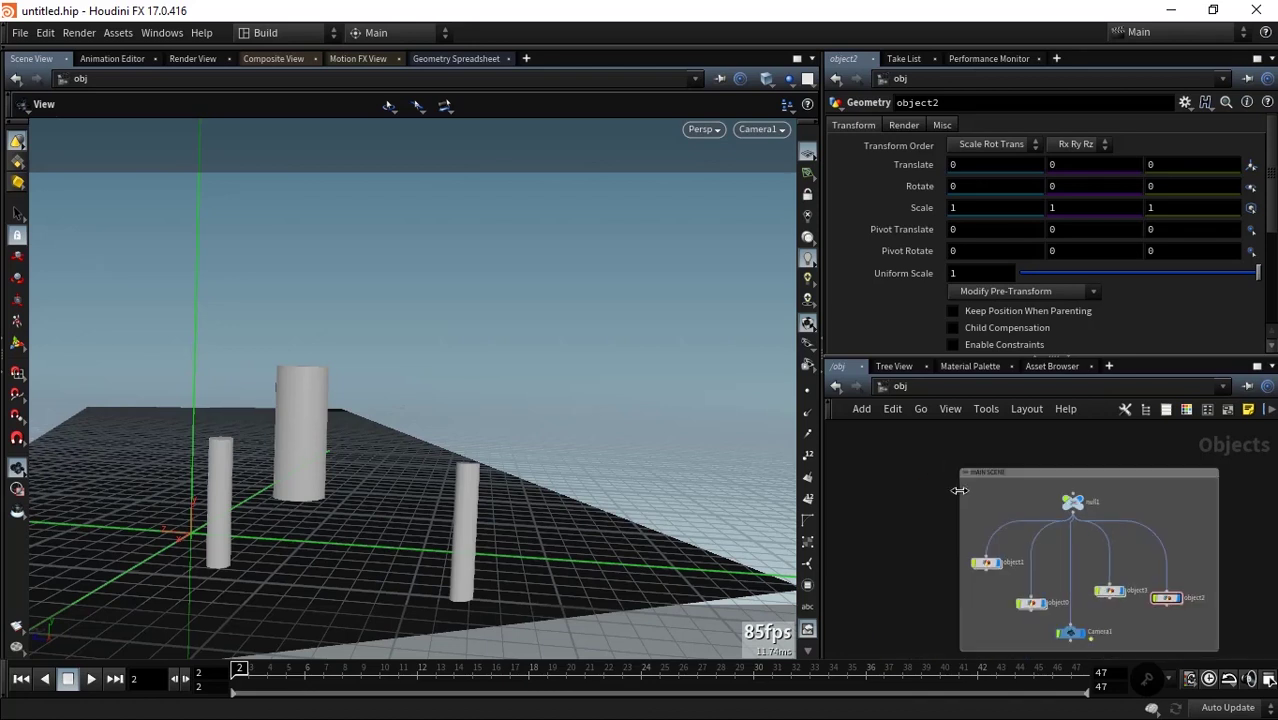
pyautogui.scroll(2, 1048, 525)
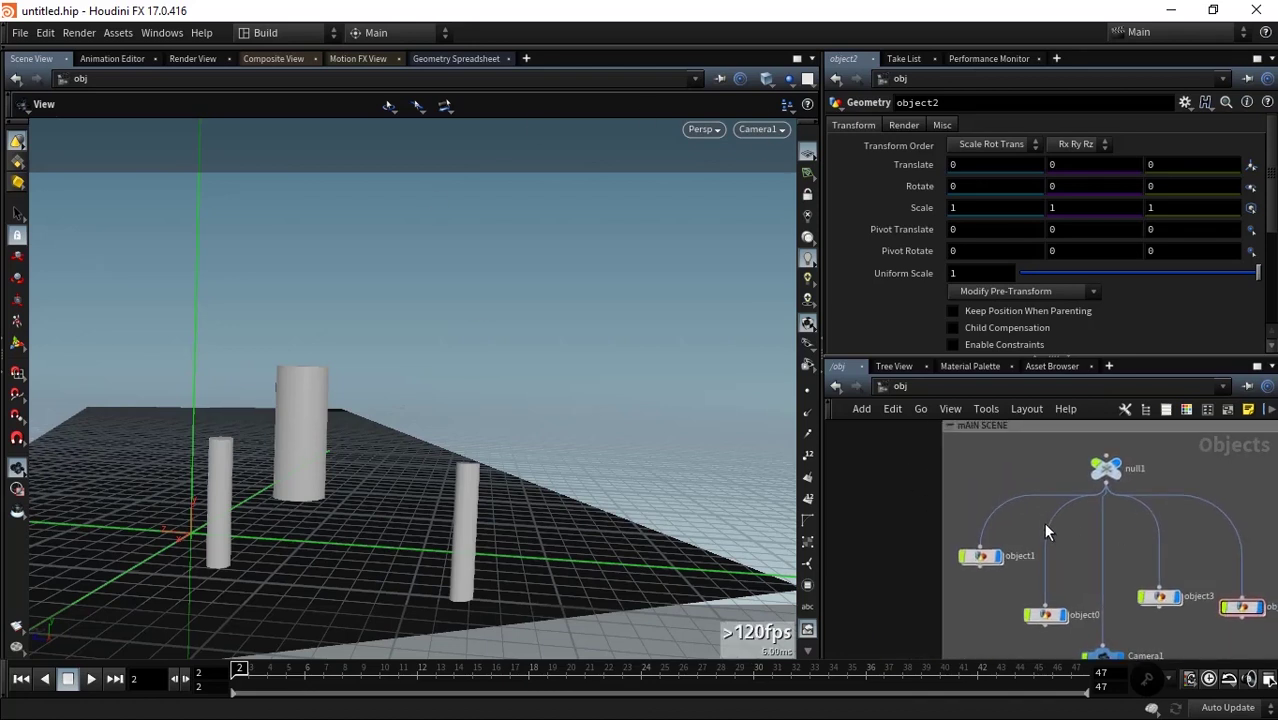
# Set Camera1's background image to the undis.$F4.jpeg sequence in D:/exfiles/undistort, shown as one entry.
pyautogui.scroll(-2, 1012, 593)
pyautogui.click(1091, 548)
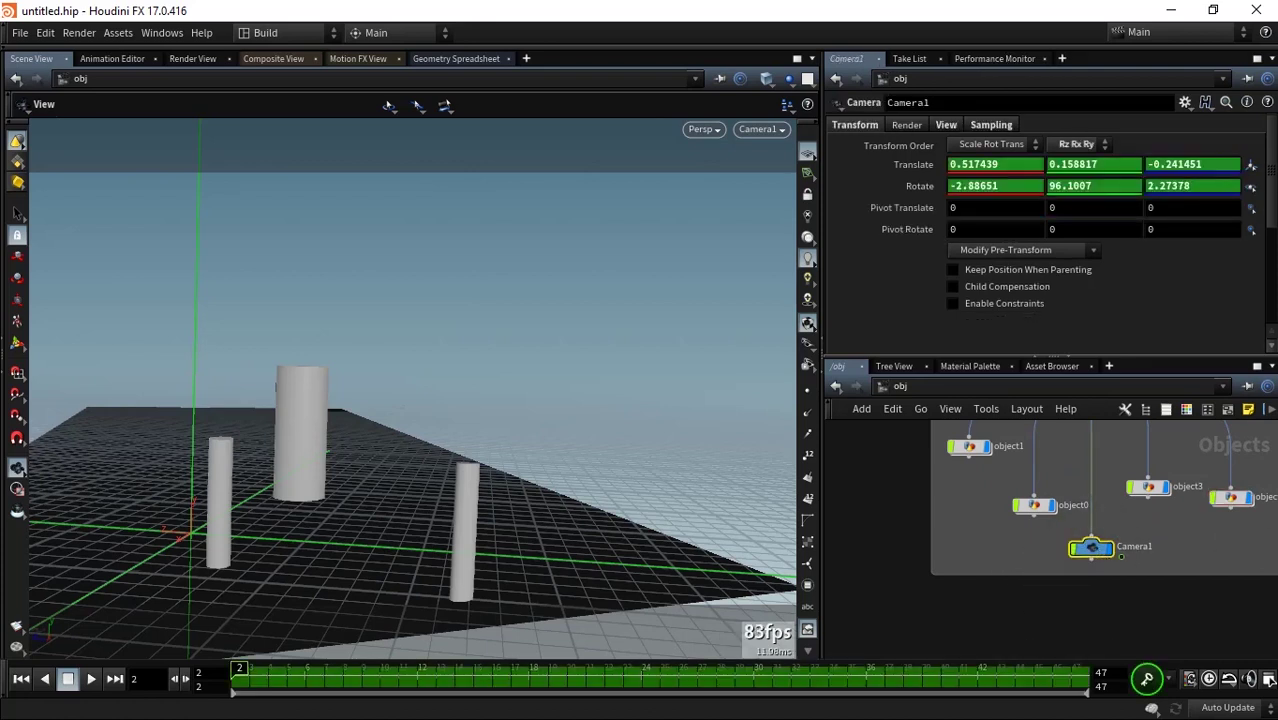
pyautogui.click(946, 124)
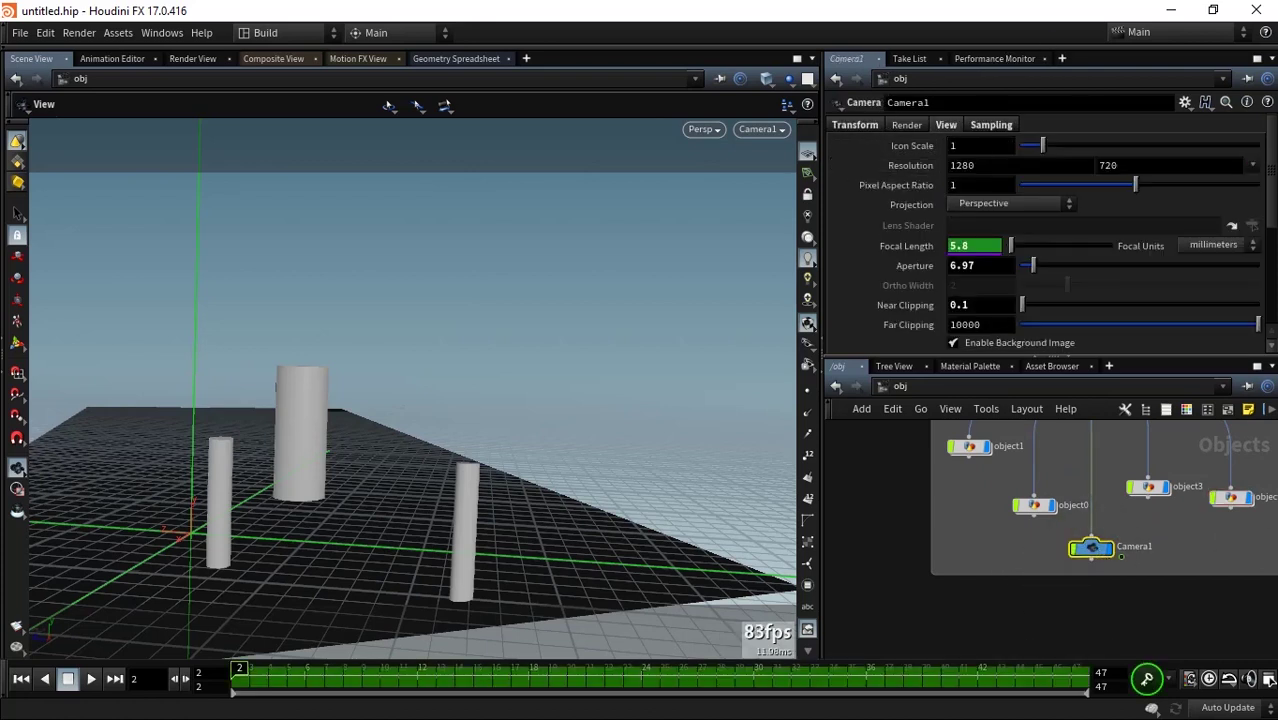
pyautogui.scroll(-3, 1270, 160)
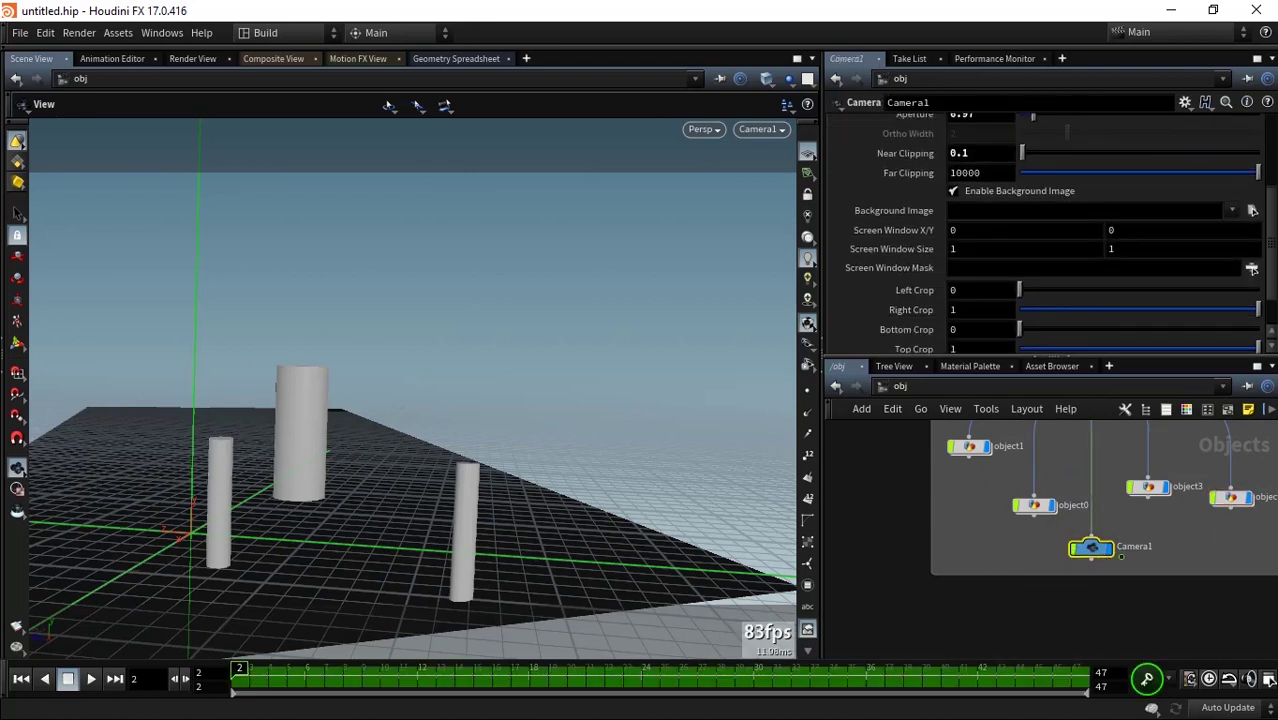
pyautogui.click(1253, 212)
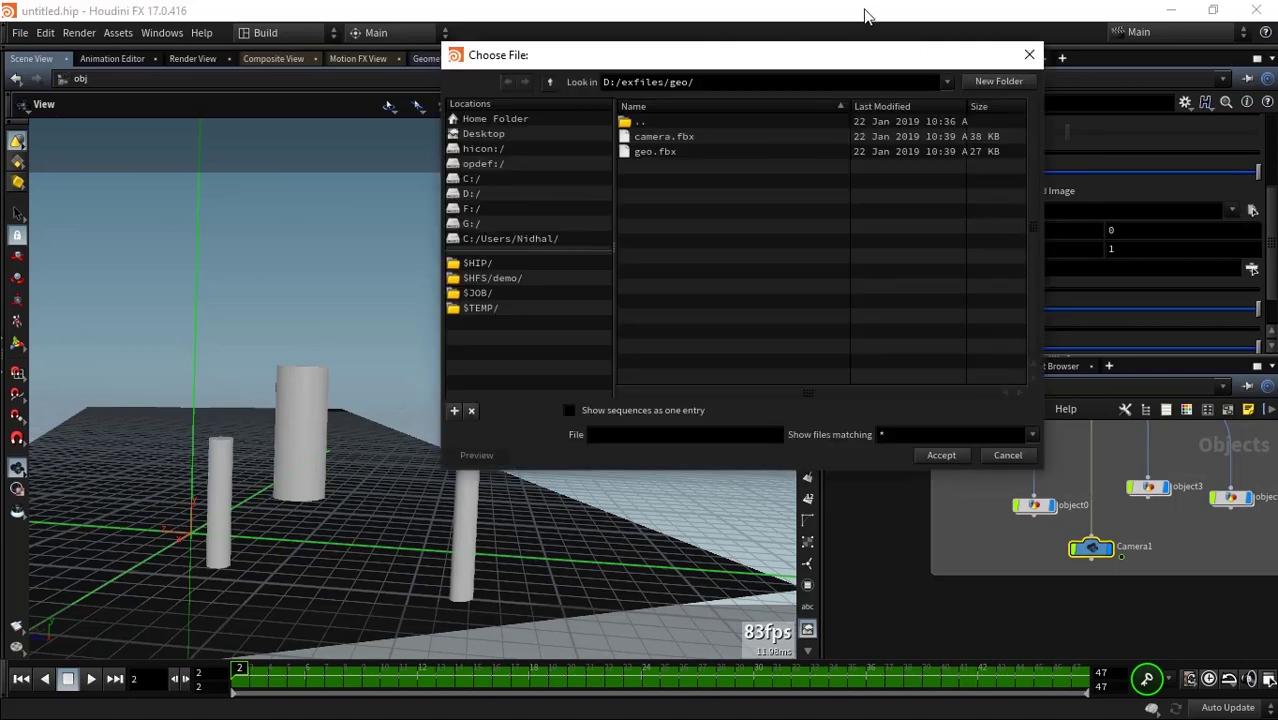
pyautogui.doubleClick(638, 122)
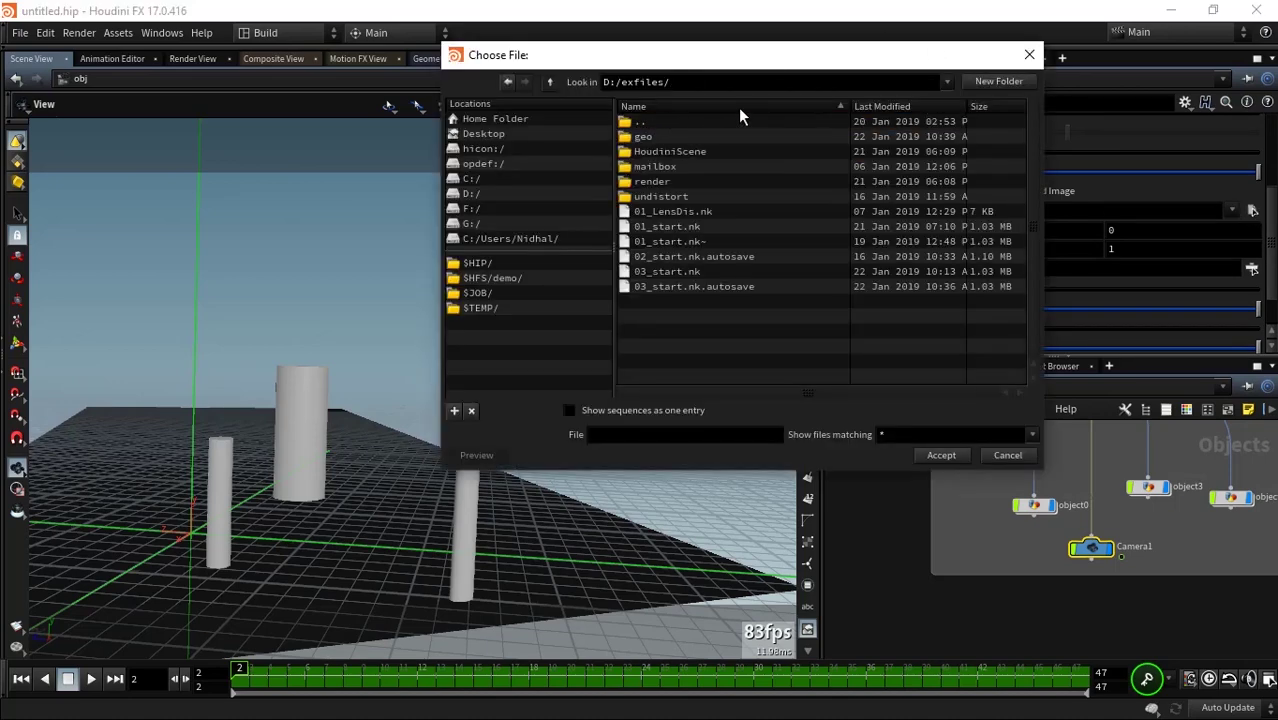
pyautogui.doubleClick(680, 196)
pyautogui.click(690, 410)
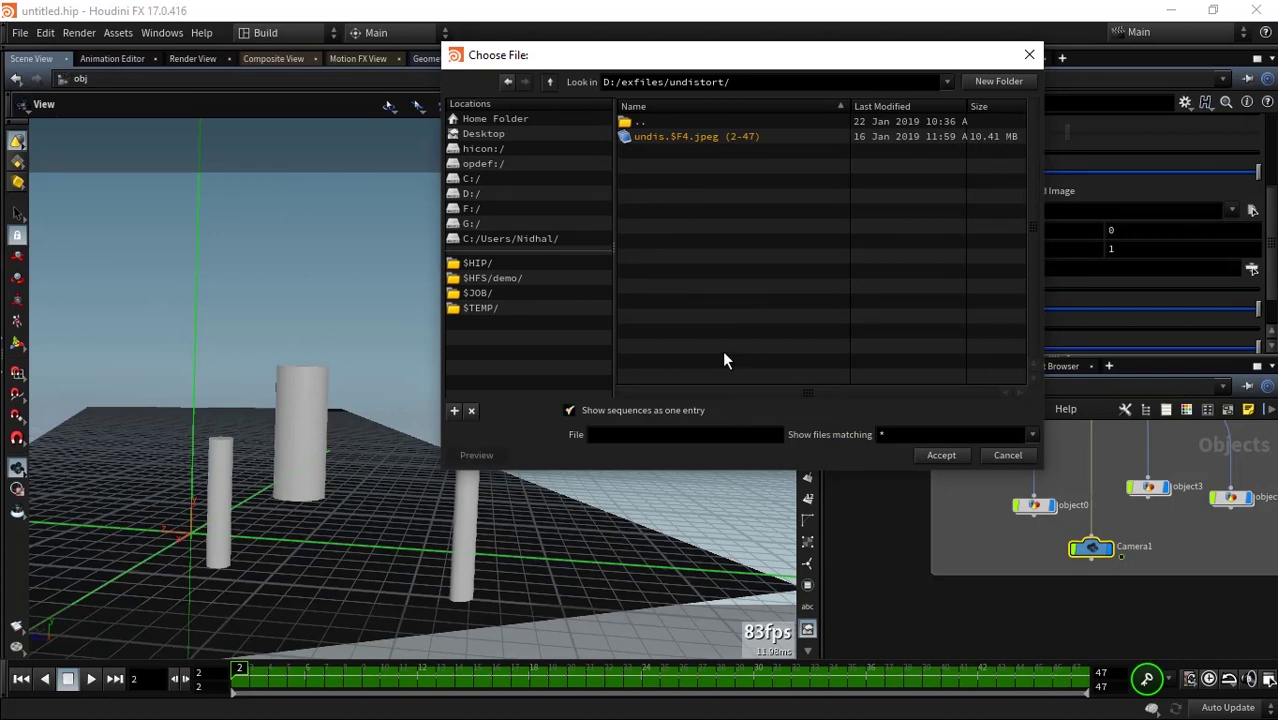
pyautogui.click(737, 140)
pyautogui.click(956, 462)
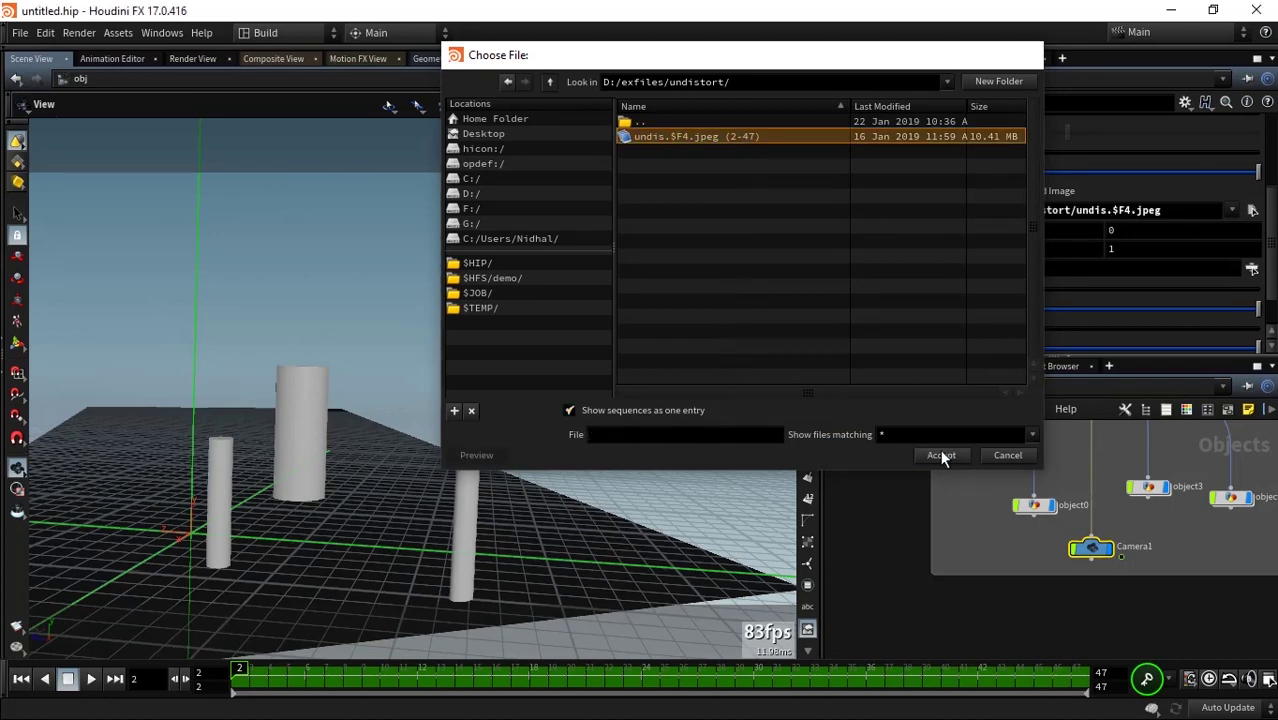
pyautogui.moveTo(239, 672)
pyautogui.mouseDown()
pyautogui.moveTo(1013, 680)
pyautogui.moveTo(418, 668)
pyautogui.mouseUp()
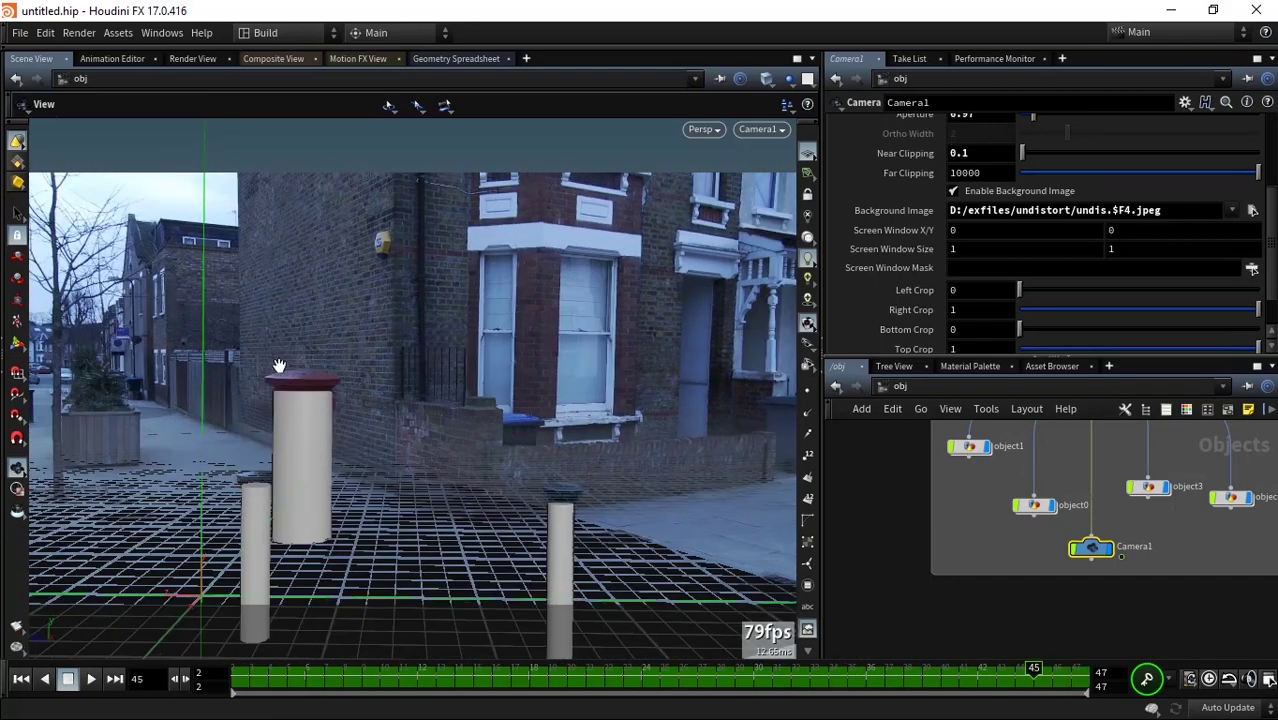
pyautogui.moveTo(1020, 665); pyautogui.dragTo(306, 668)
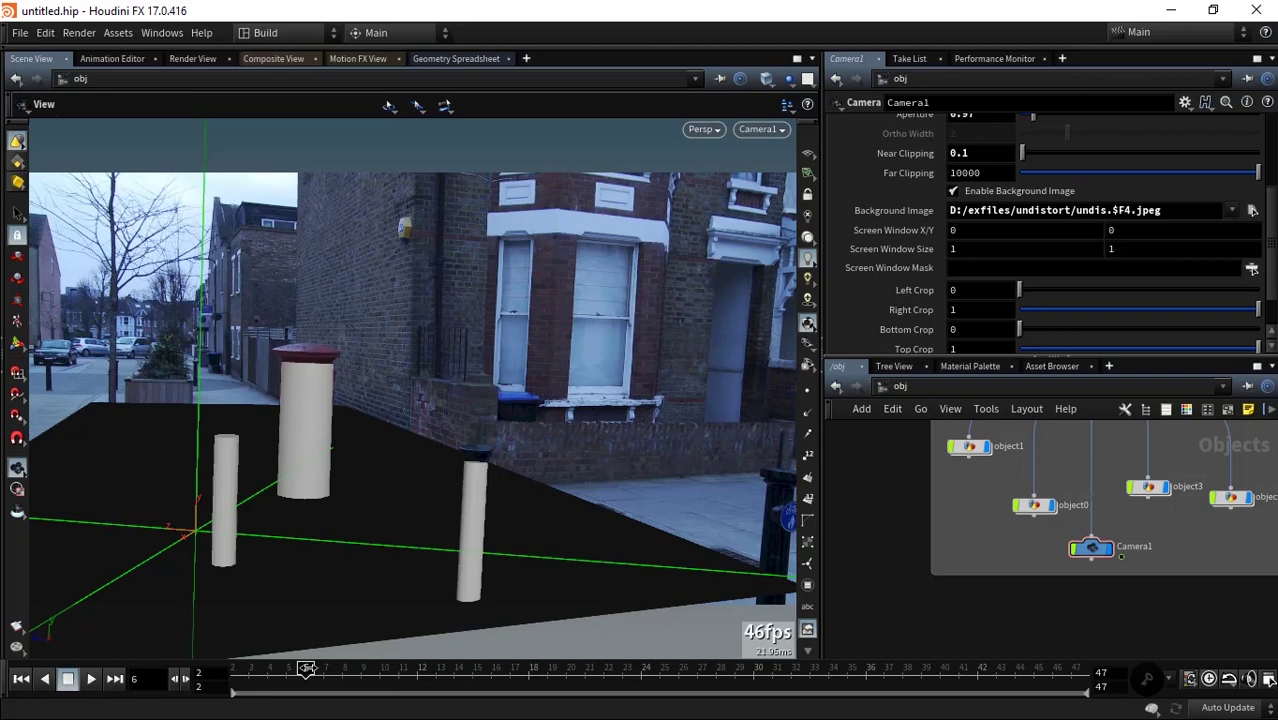
pyautogui.moveTo(307, 668); pyautogui.dragTo(922, 668)
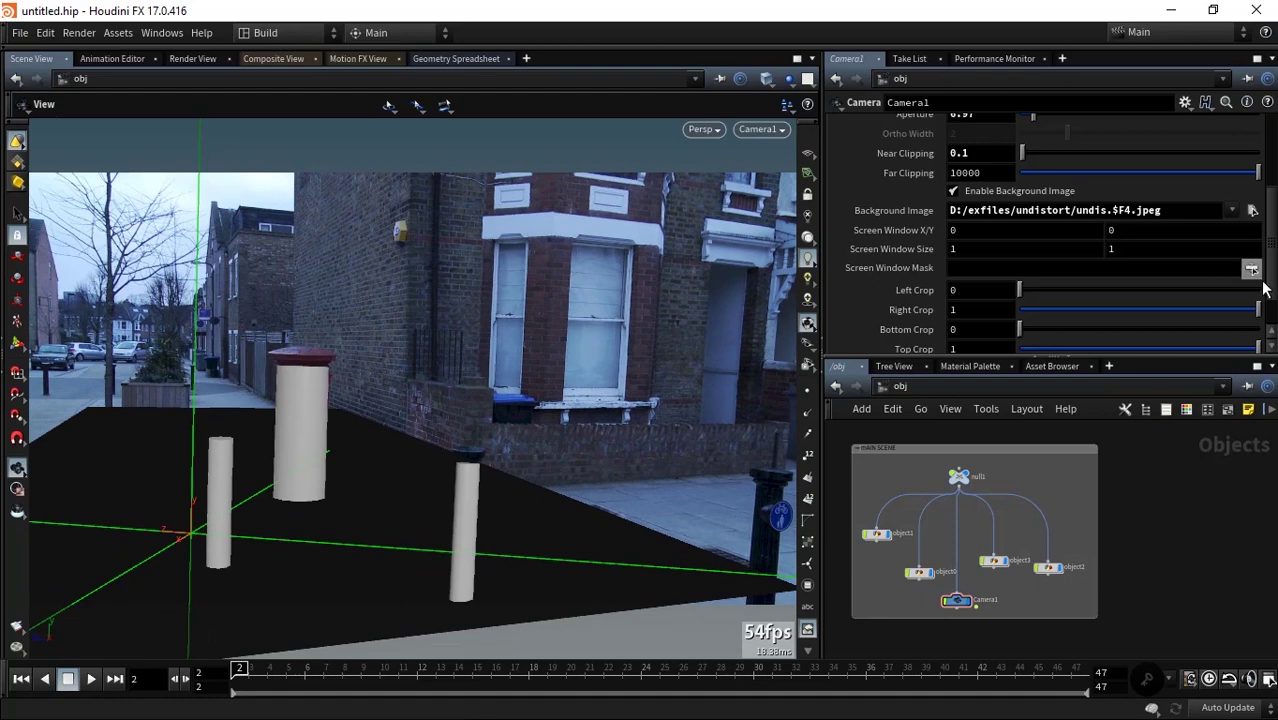
# In Camera1's parameter interface editor, collapse Transform, Render and Sampling, then inspect Resolution and Screen Window X/Y.
pyautogui.scroll(5, 1273, 238)
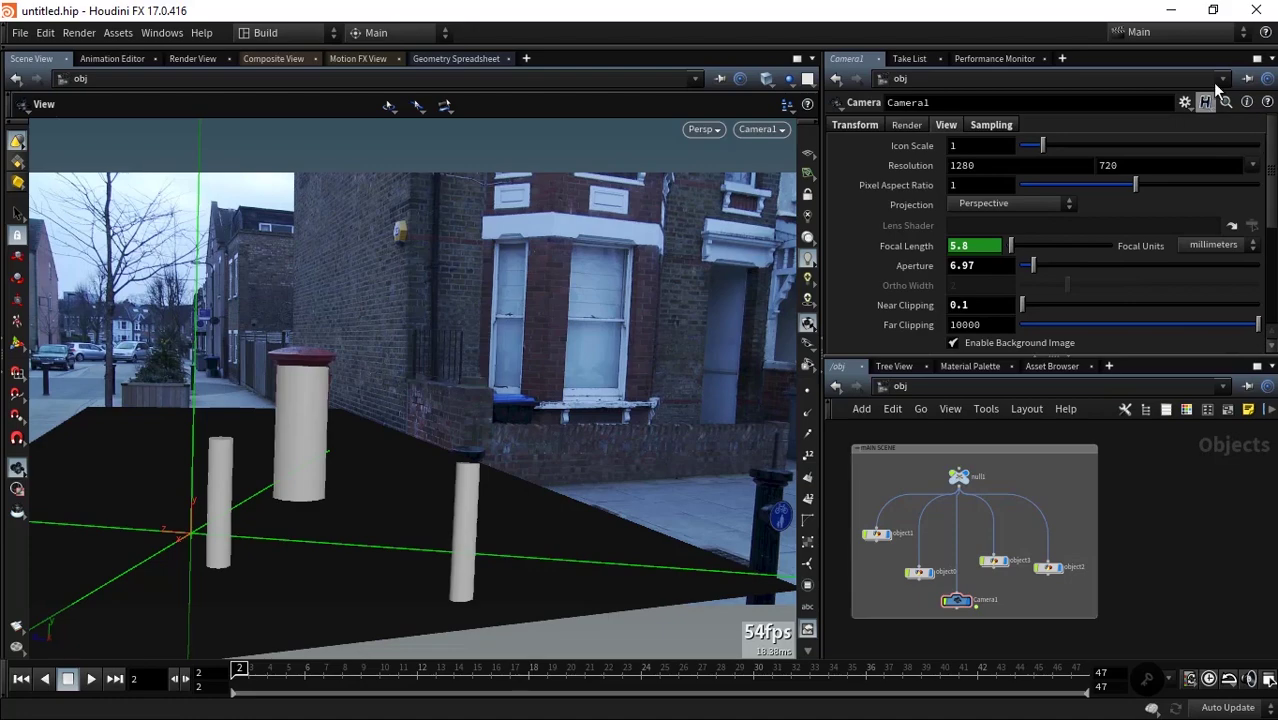
pyautogui.click(1184, 103)
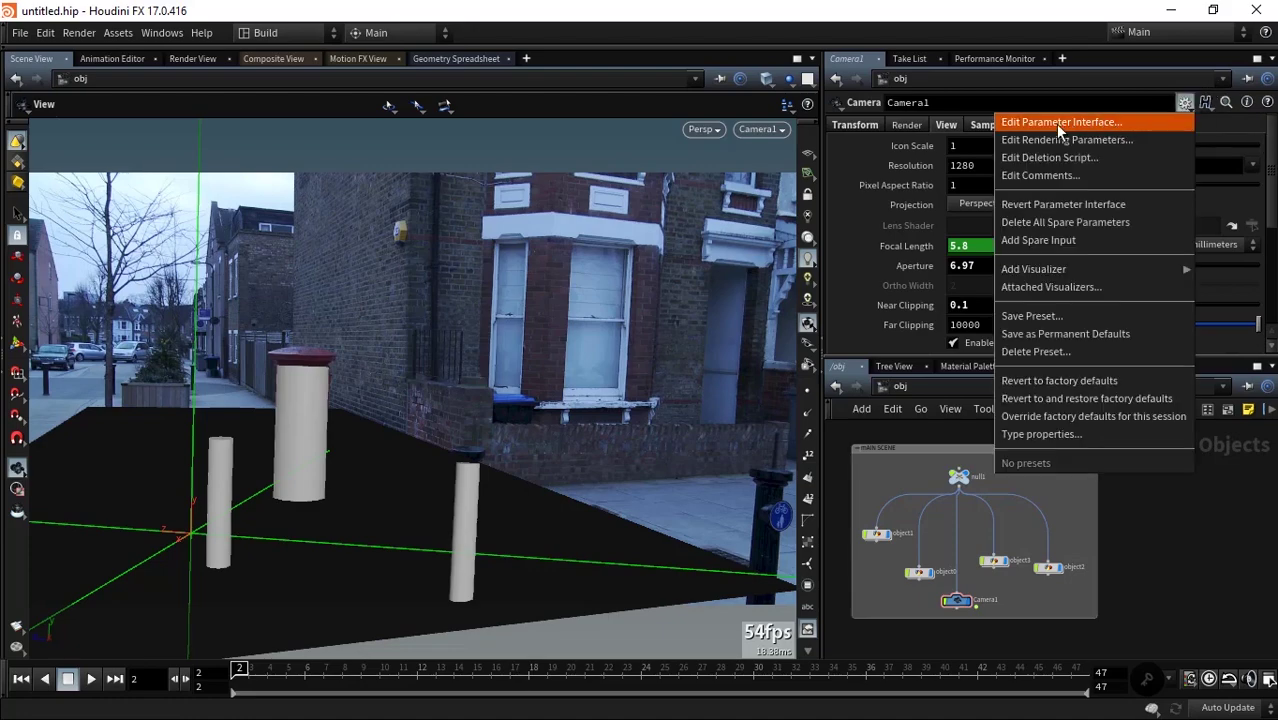
pyautogui.click(1158, 124)
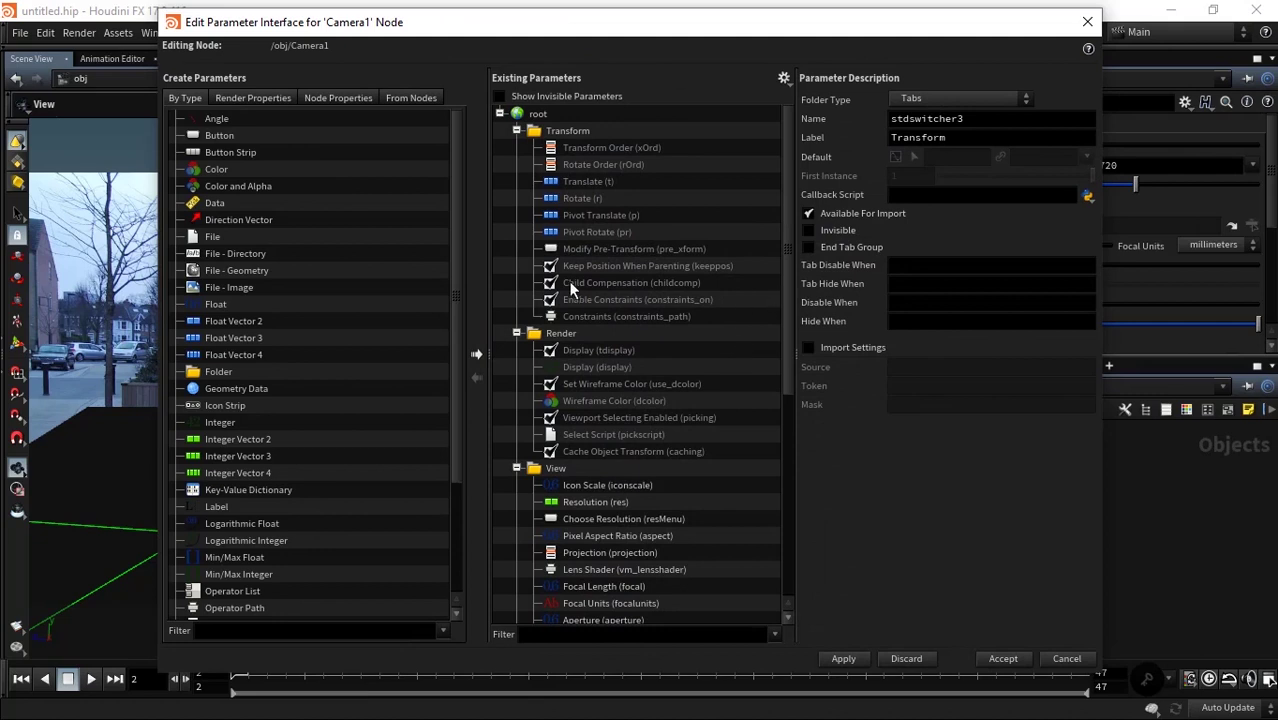
pyautogui.click(516, 130)
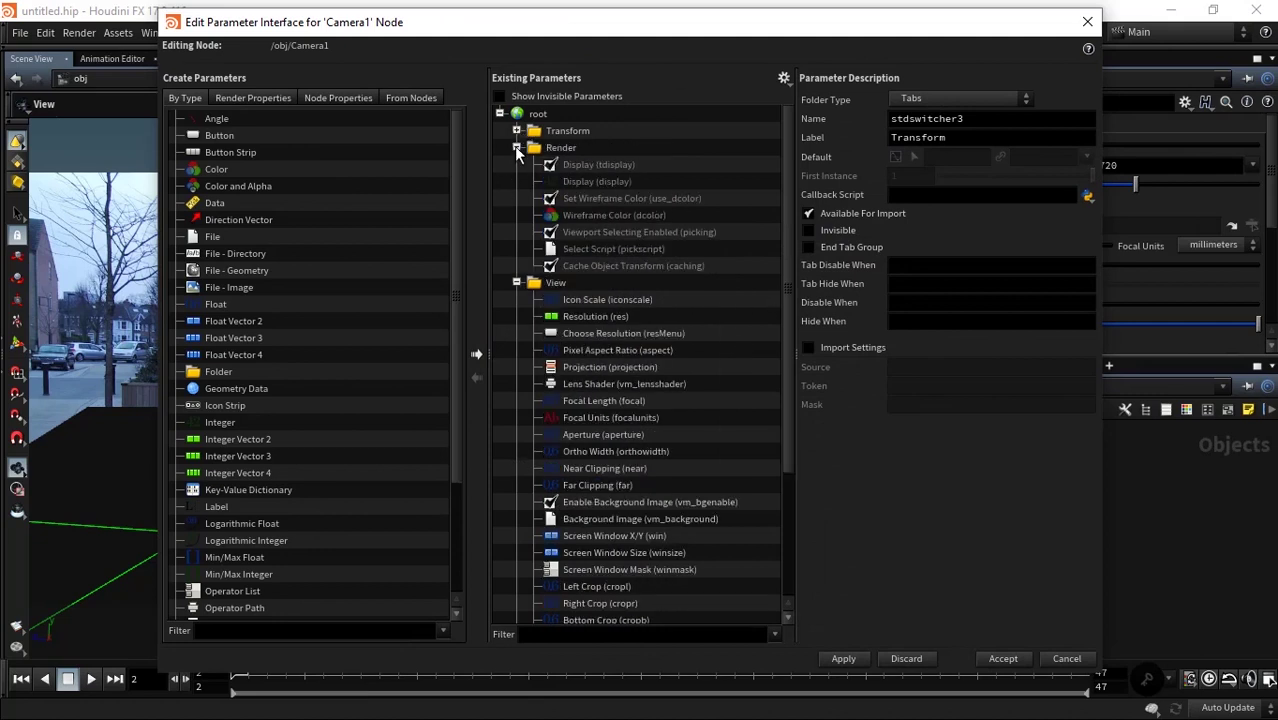
pyautogui.click(516, 147)
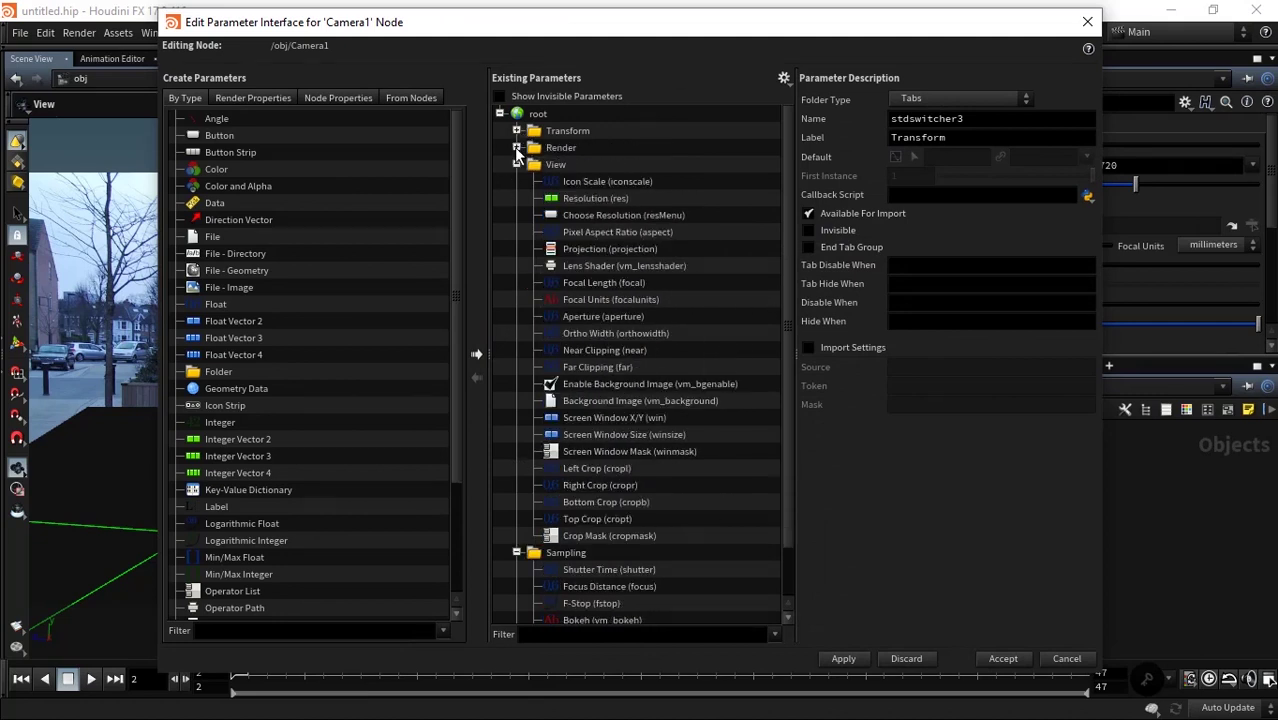
pyautogui.click(516, 552)
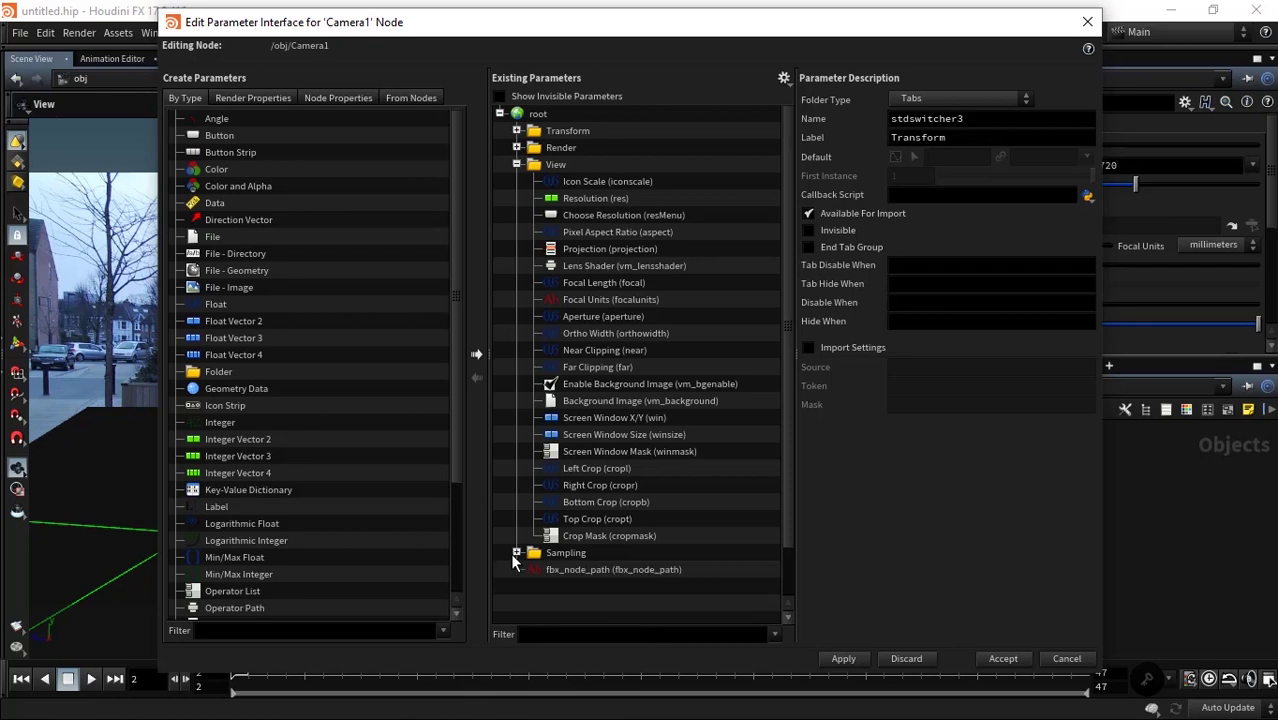
pyautogui.click(607, 198)
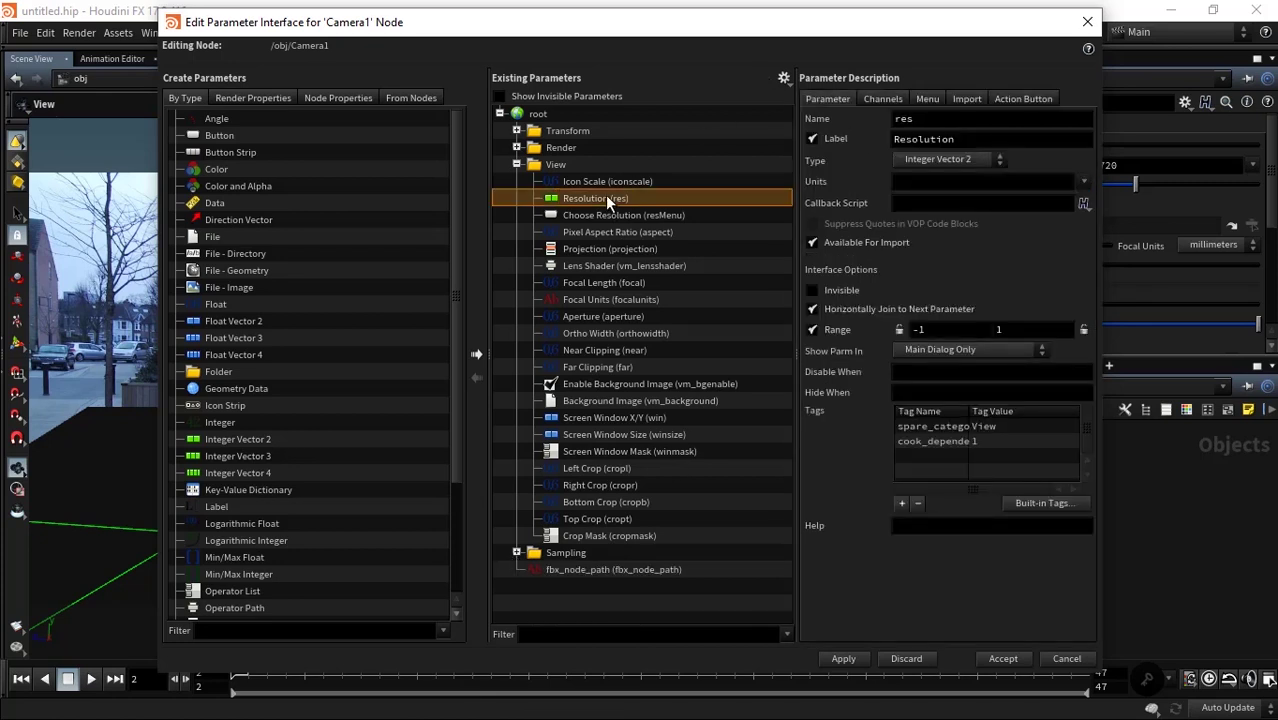
pyautogui.click(615, 419)
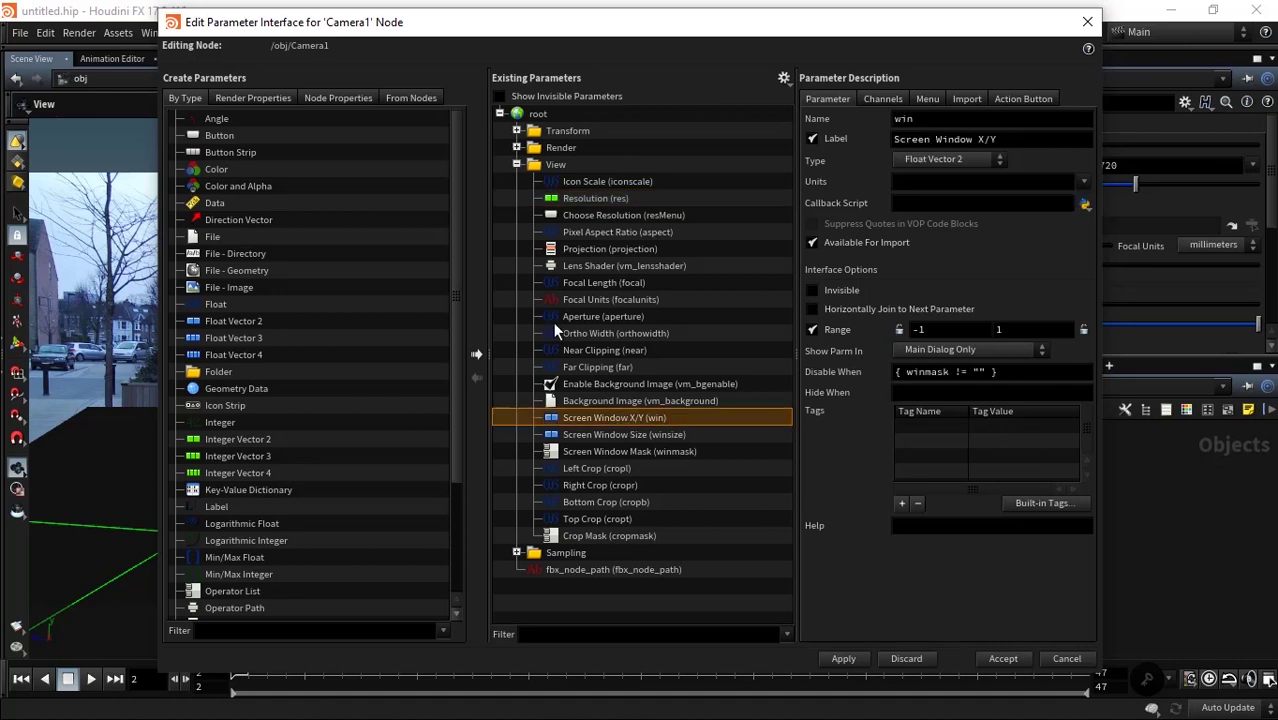
# Add a Float parameter named vertical_rez, labelled 'vertical', to the View folder.
pyautogui.moveTo(211, 306)
pyautogui.mouseDown()
pyautogui.moveTo(588, 225)
pyautogui.moveTo(596, 205)
pyautogui.mouseUp()
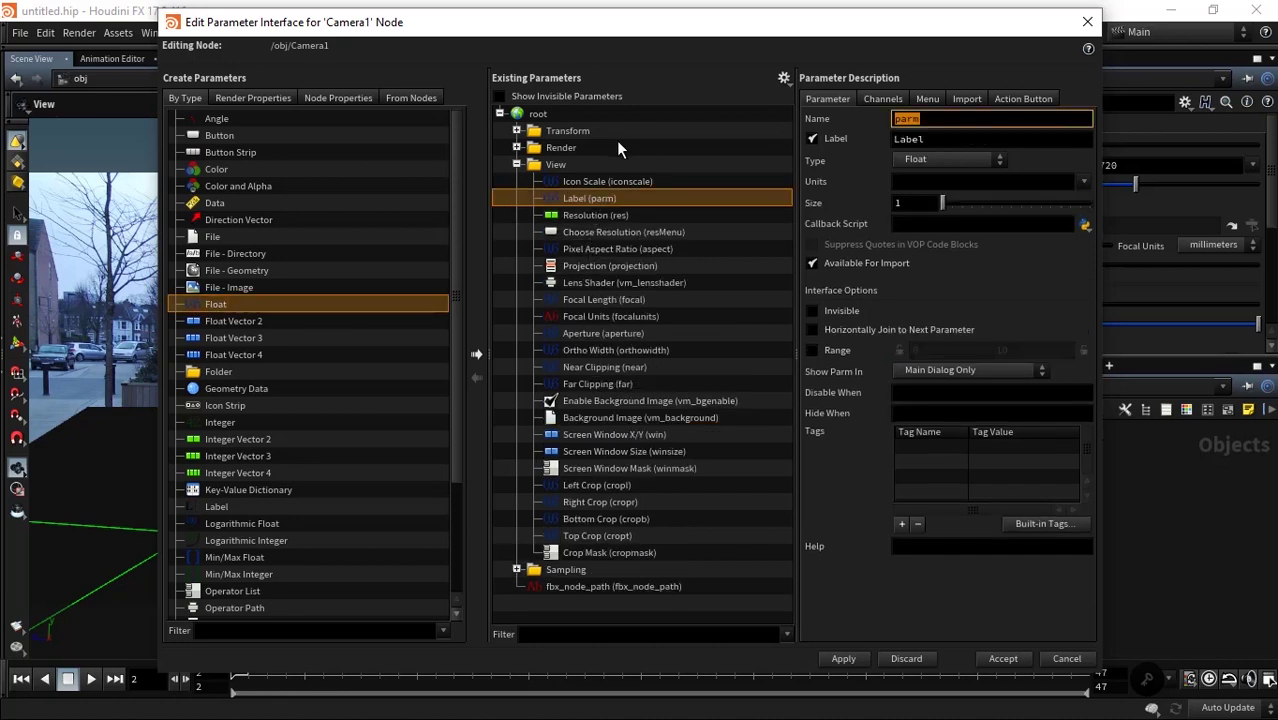
pyautogui.write('VECT')
pyautogui.write('IRC')
pyautogui.write('AL')
pyautogui.hotkey('ctrl', 'a')
pyautogui.write('vertical')
pyautogui.press('Tab')
pyautogui.write('verti')
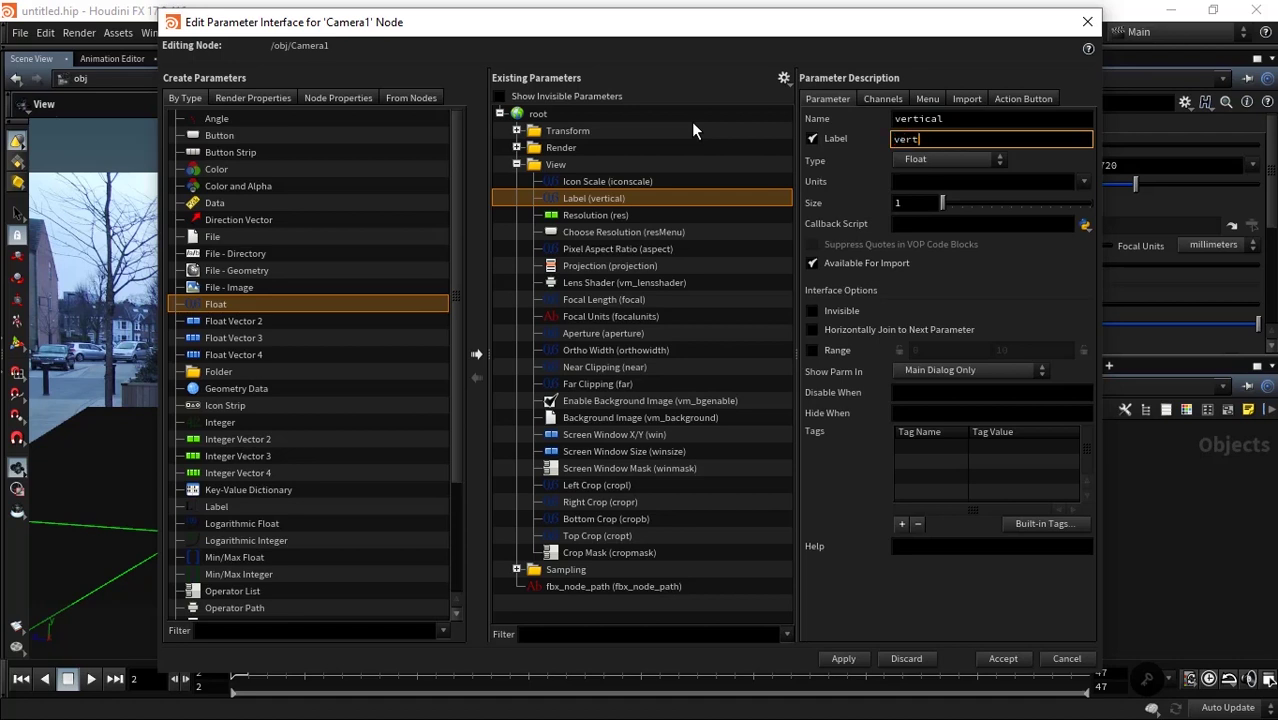
pyautogui.write('cle')
pyautogui.press('BackSpace')
pyautogui.press('BackSpace')
pyautogui.write('al')
pyautogui.click(968, 124)
pyautogui.write('_')
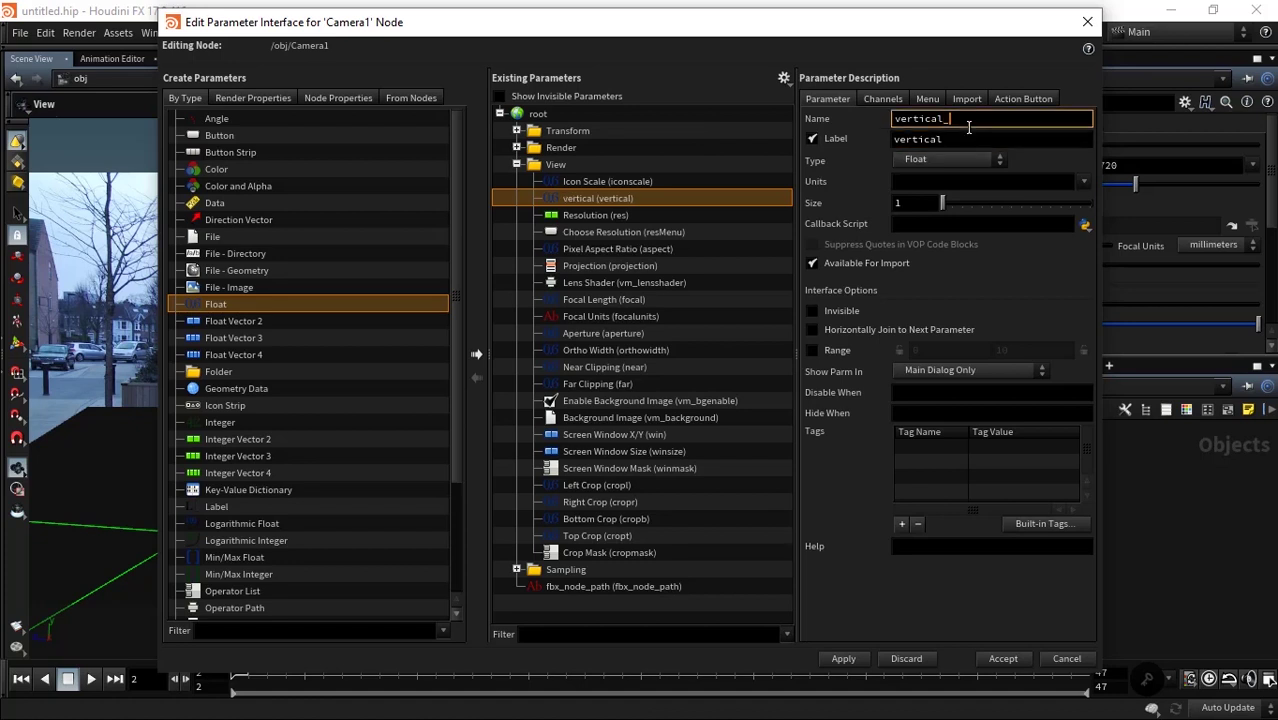
pyautogui.write('rez')
pyautogui.click(965, 136)
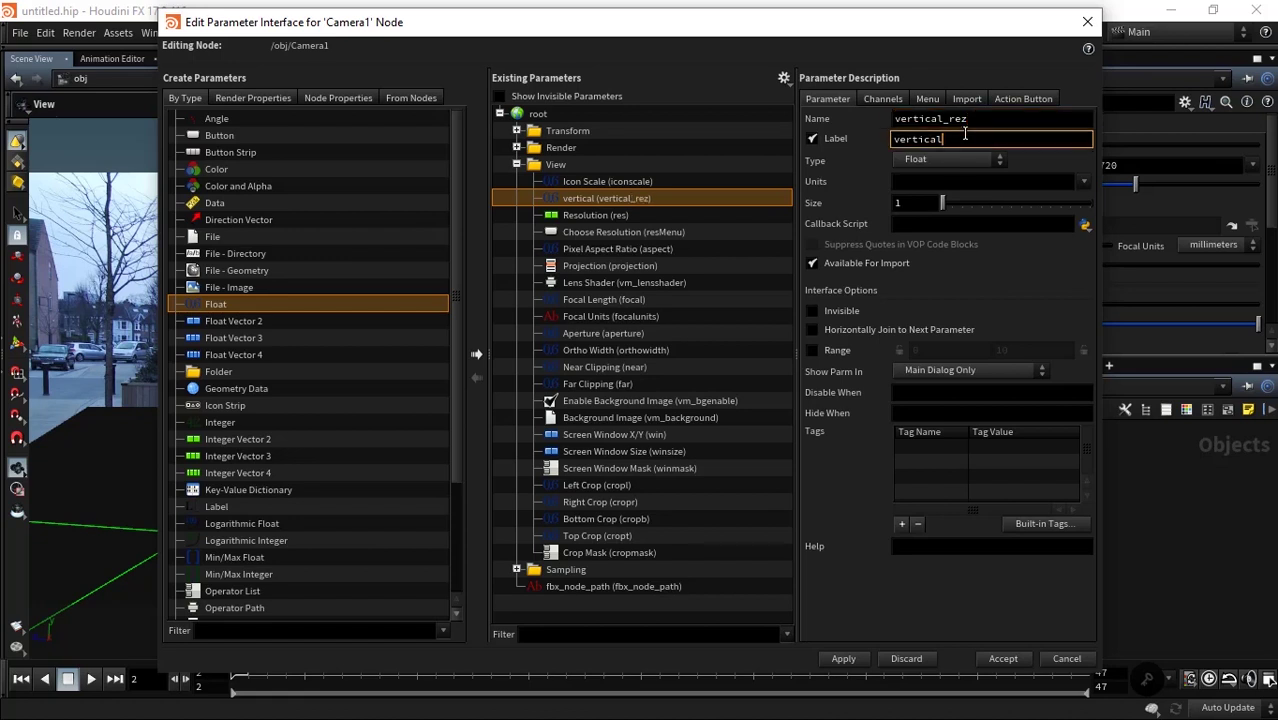
pyautogui.write('_rez')
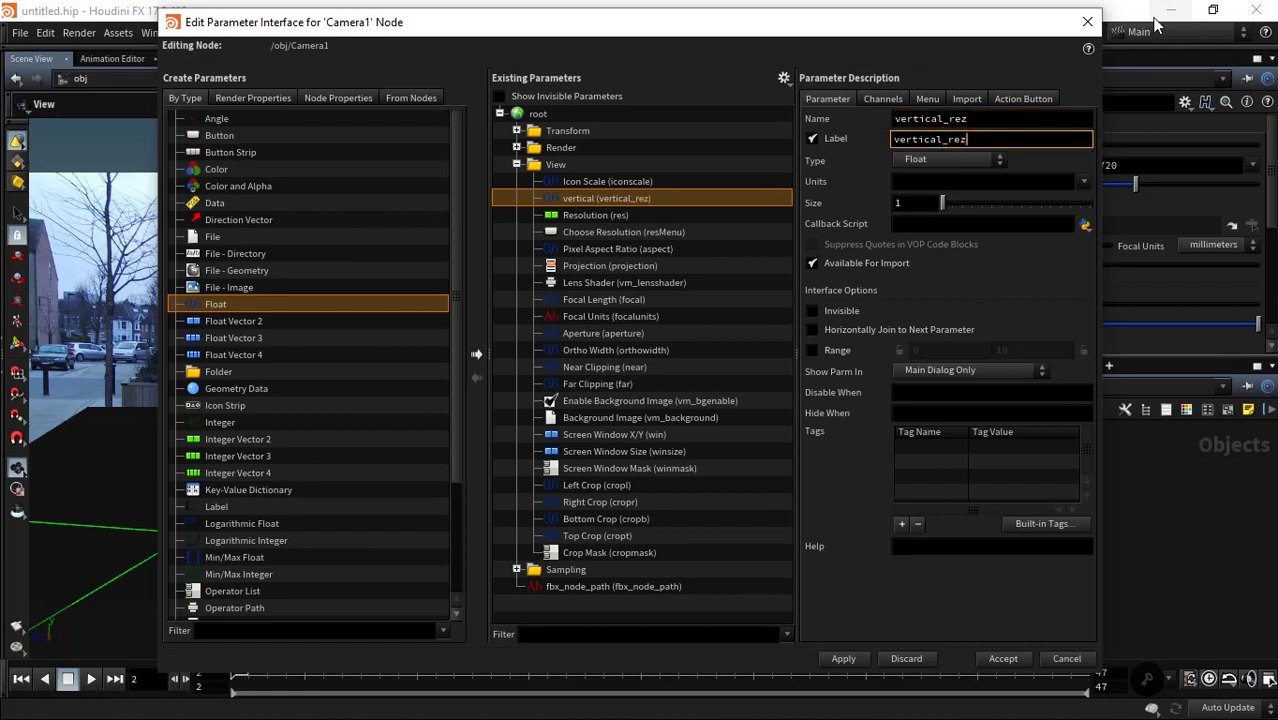
pyautogui.click(668, 215)
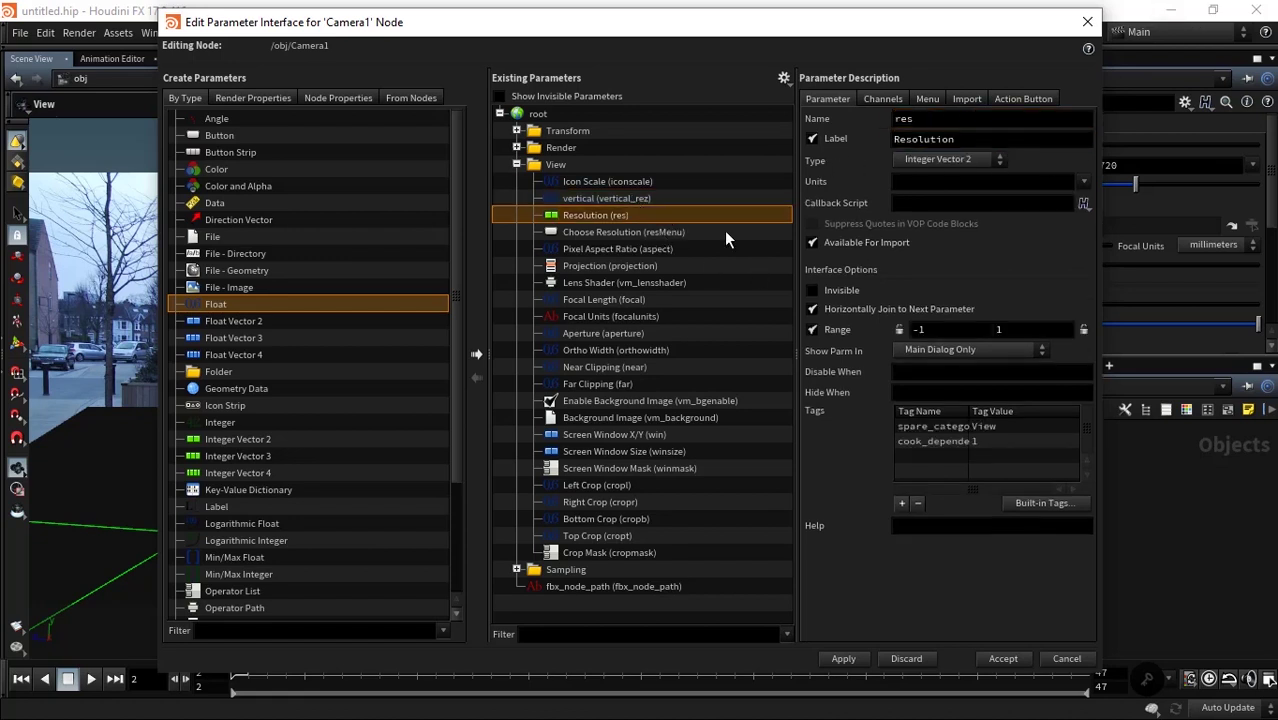
# Duplicate the Resolution parameter to create res2.
pyautogui.rightClick(576, 215)
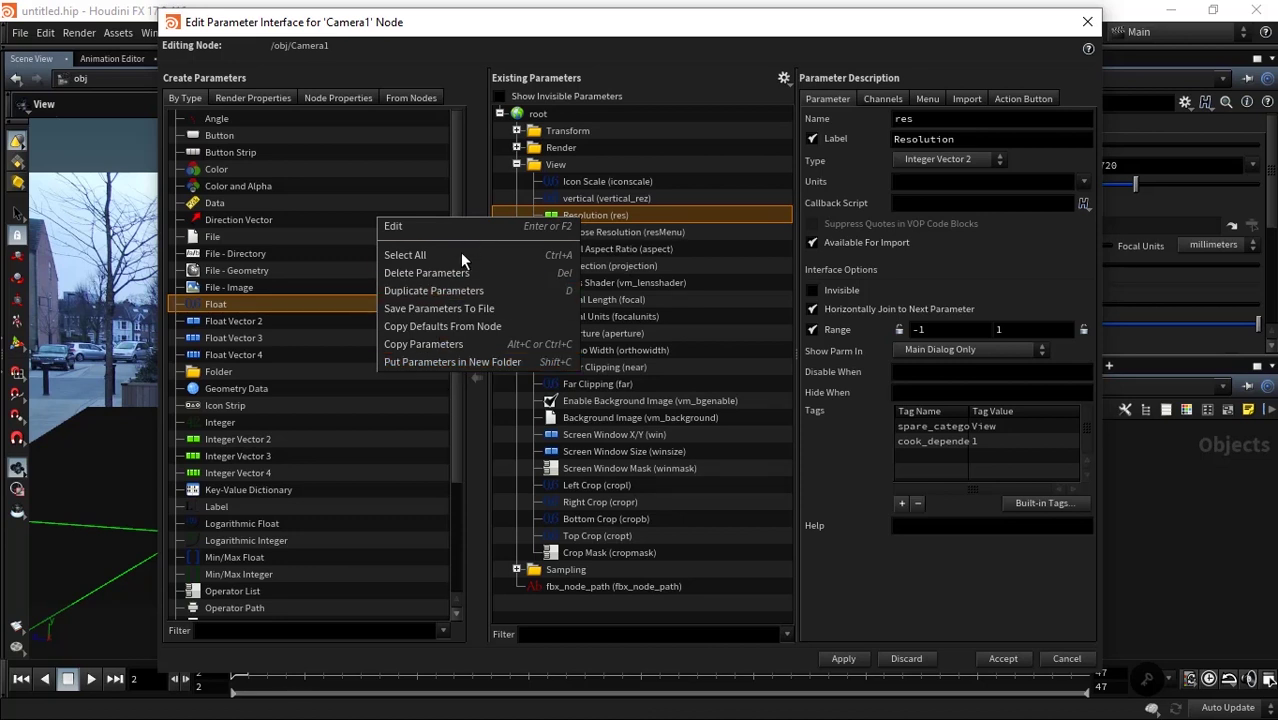
pyautogui.click(432, 291)
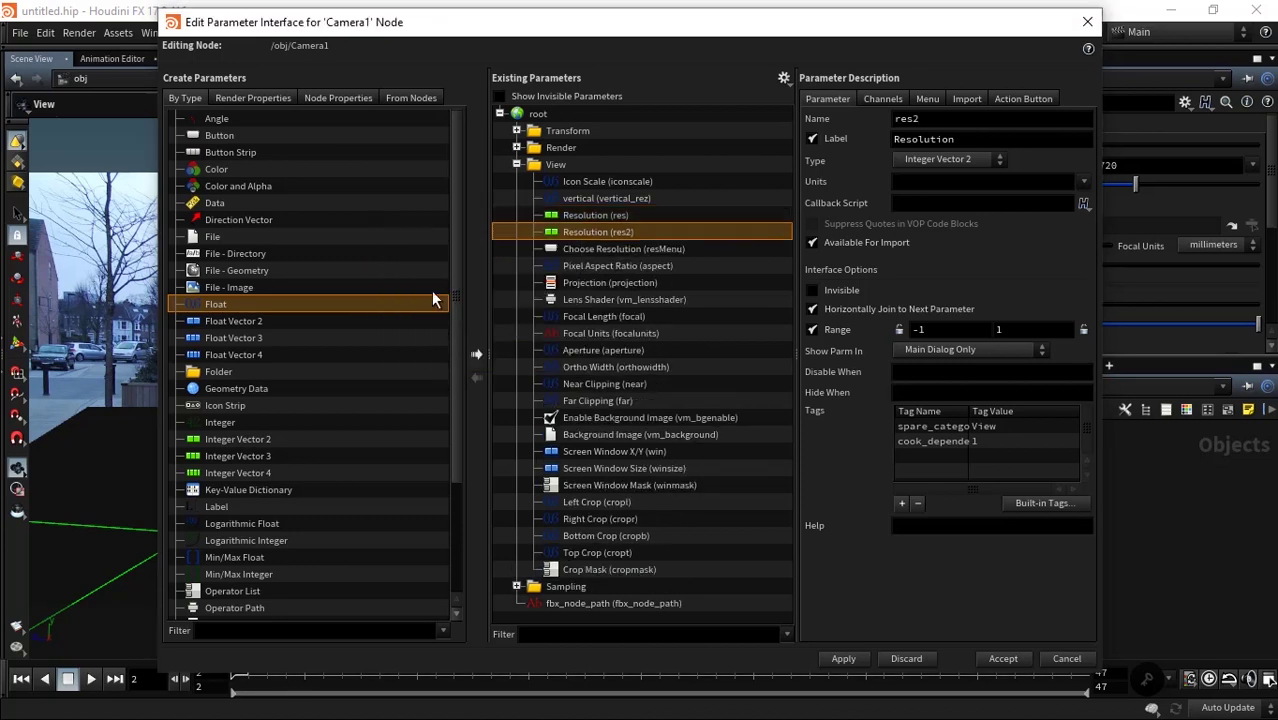
pyautogui.click(698, 215)
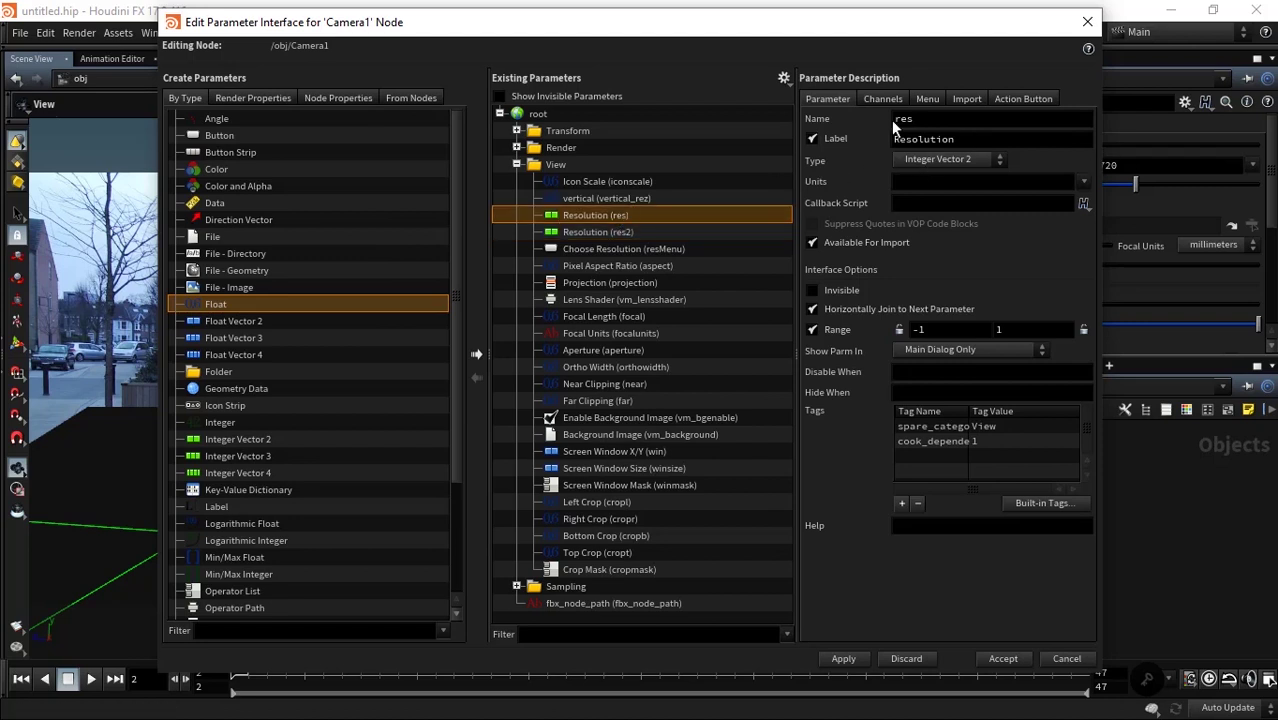
pyautogui.click(626, 230)
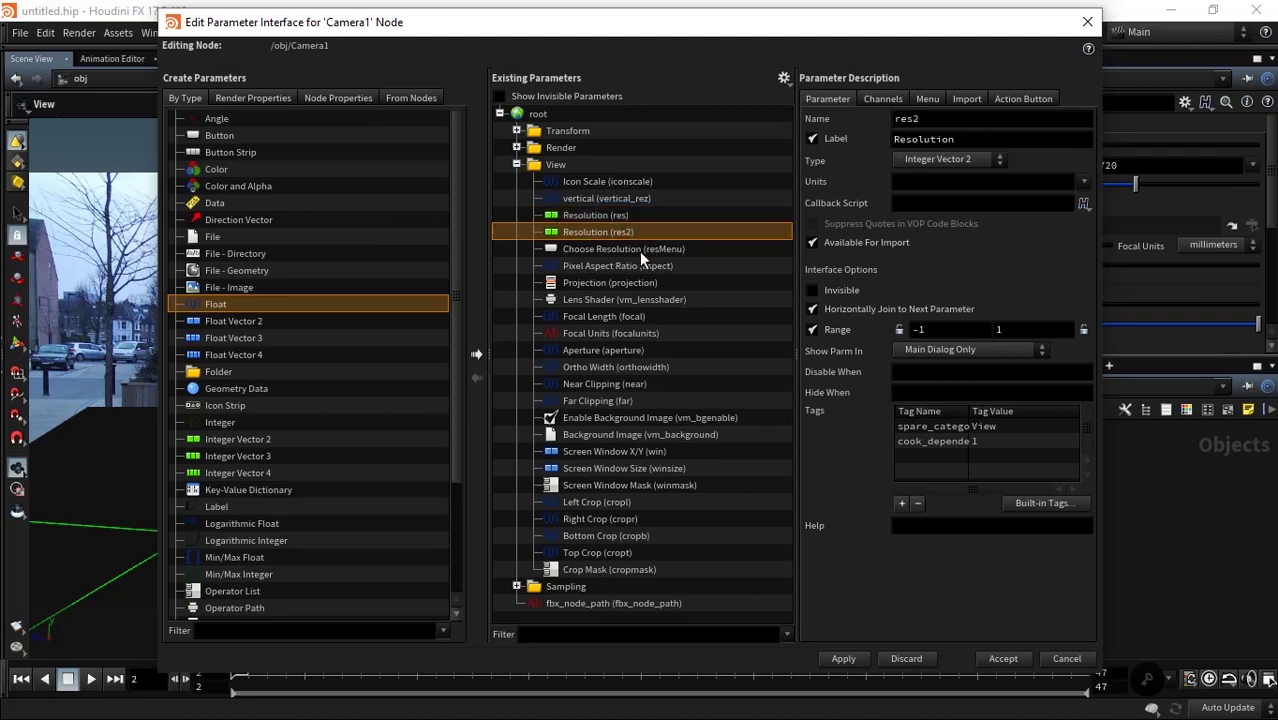
# Duplicate Screen Window X/Y to create win2, then check the Choose Resolution callback.
pyautogui.click(634, 455)
pyautogui.rightClick(626, 452)
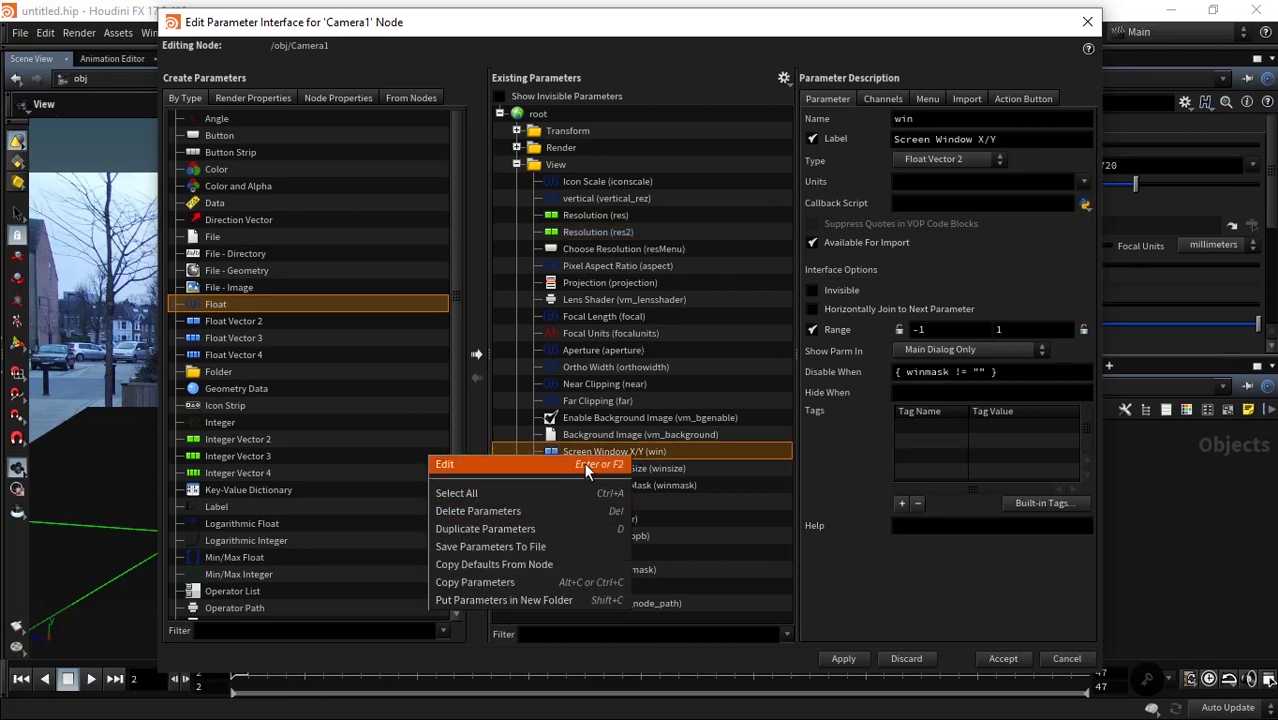
pyautogui.click(514, 530)
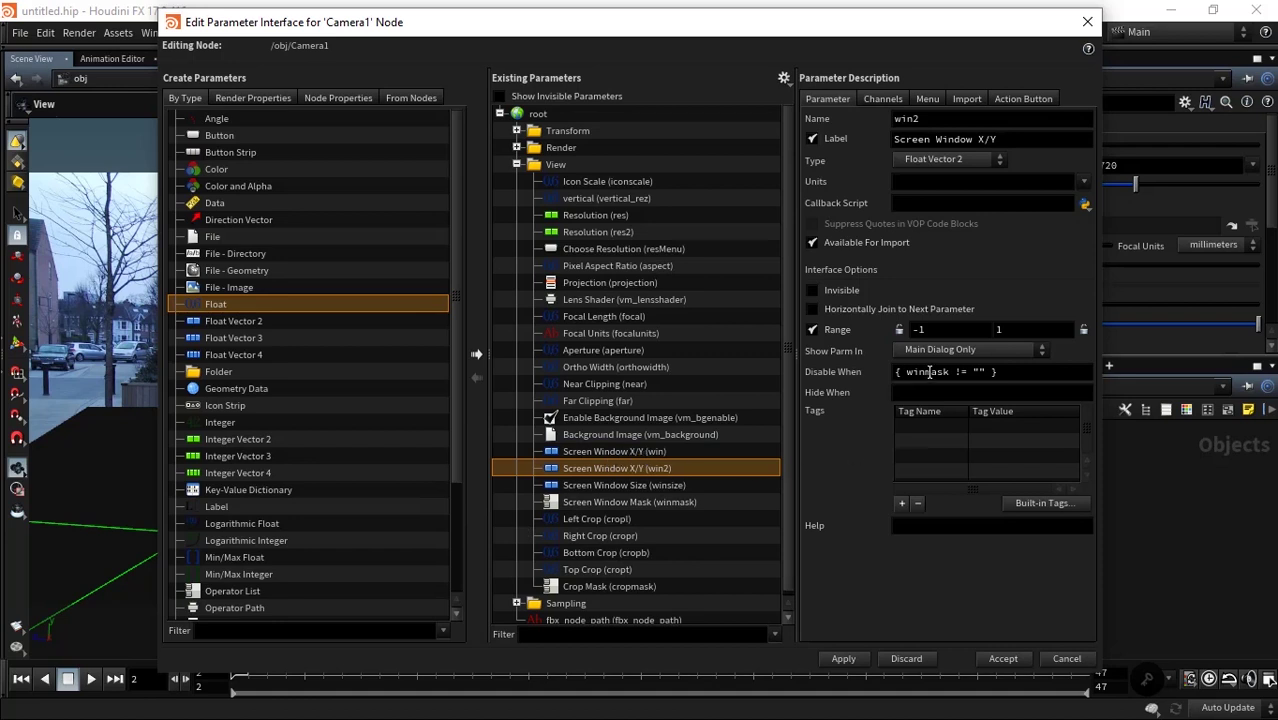
pyautogui.click(665, 455)
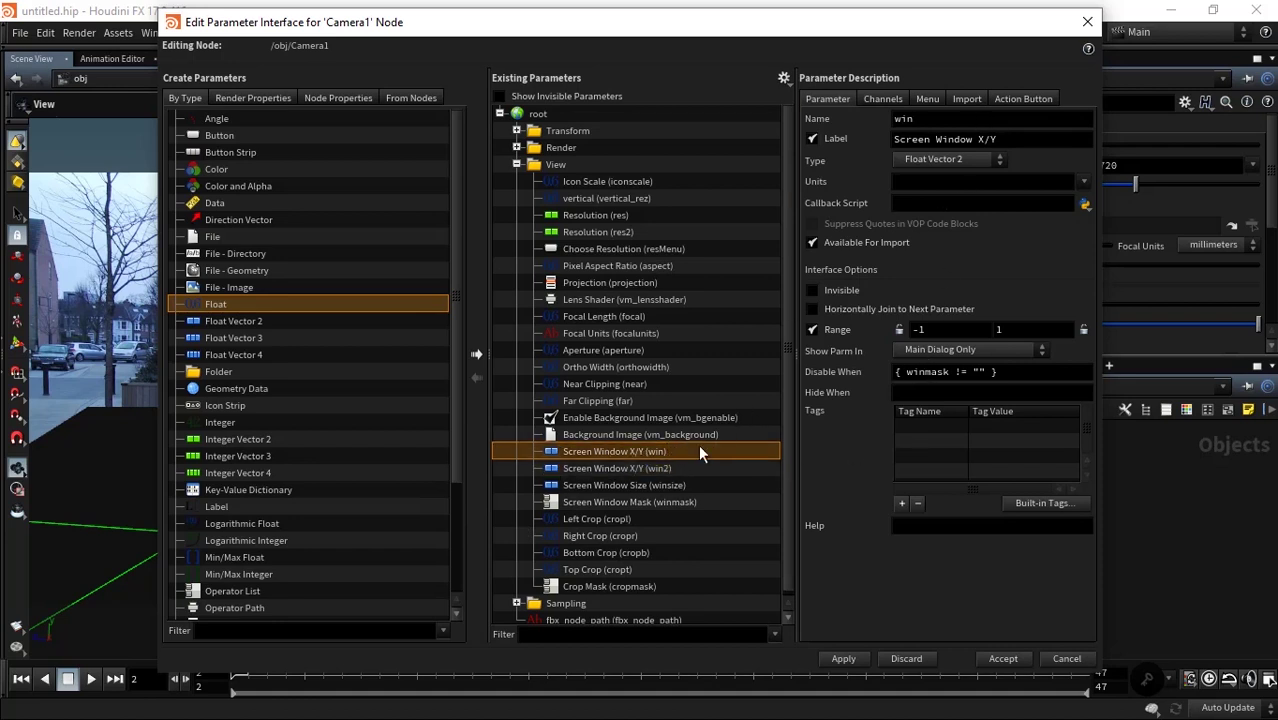
pyautogui.click(666, 468)
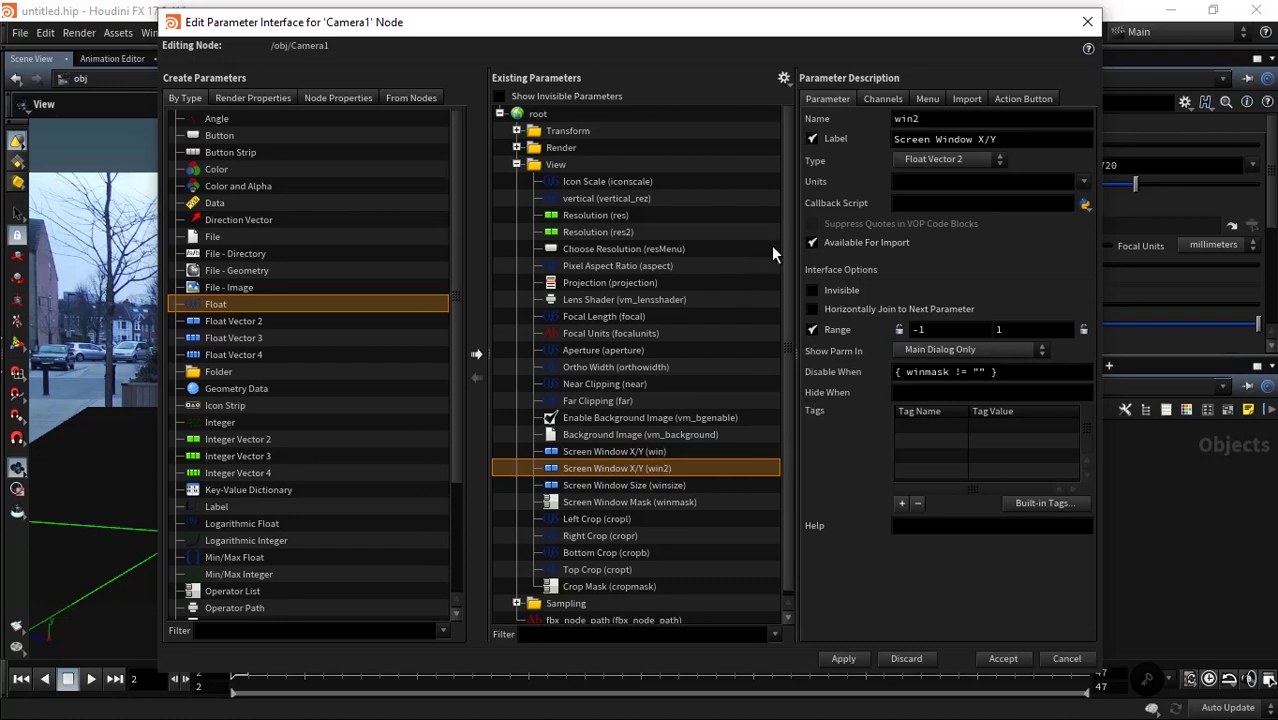
pyautogui.click(617, 250)
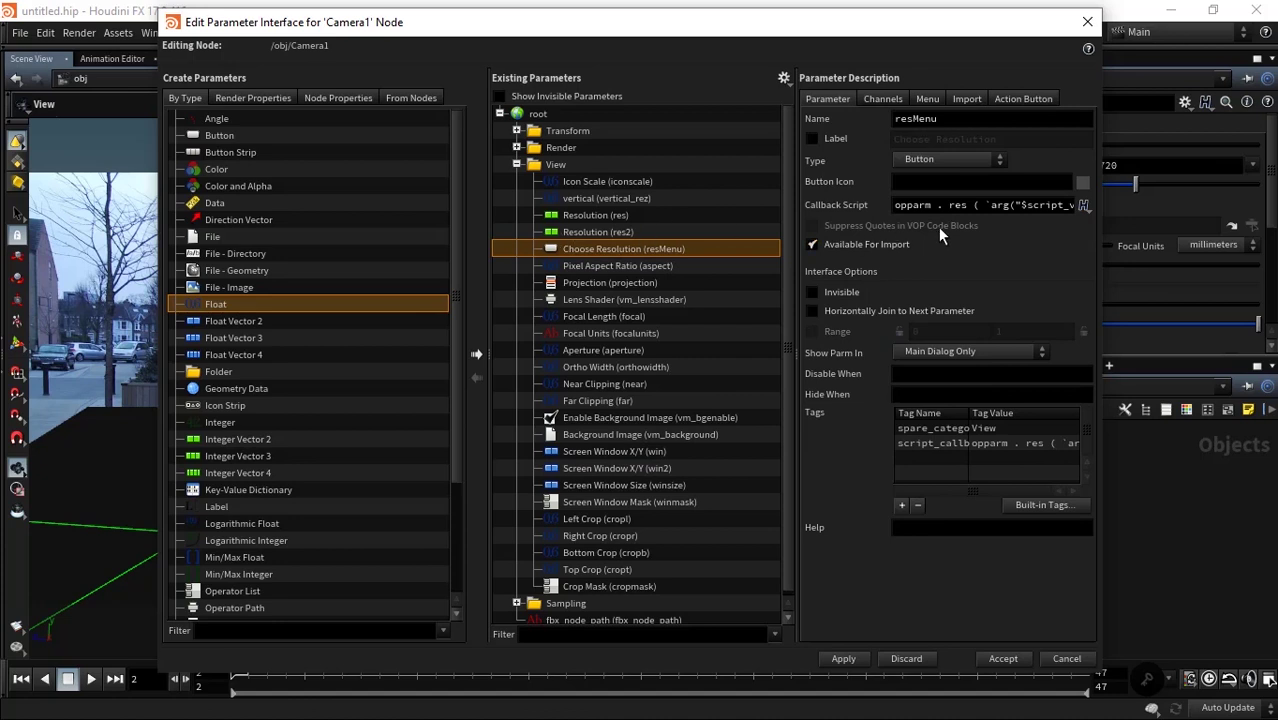
# Change the Choose Resolution callback from 'opparm . res' to 'opparm . res2' and apply.
pyautogui.click(966, 205)
pyautogui.write('2')
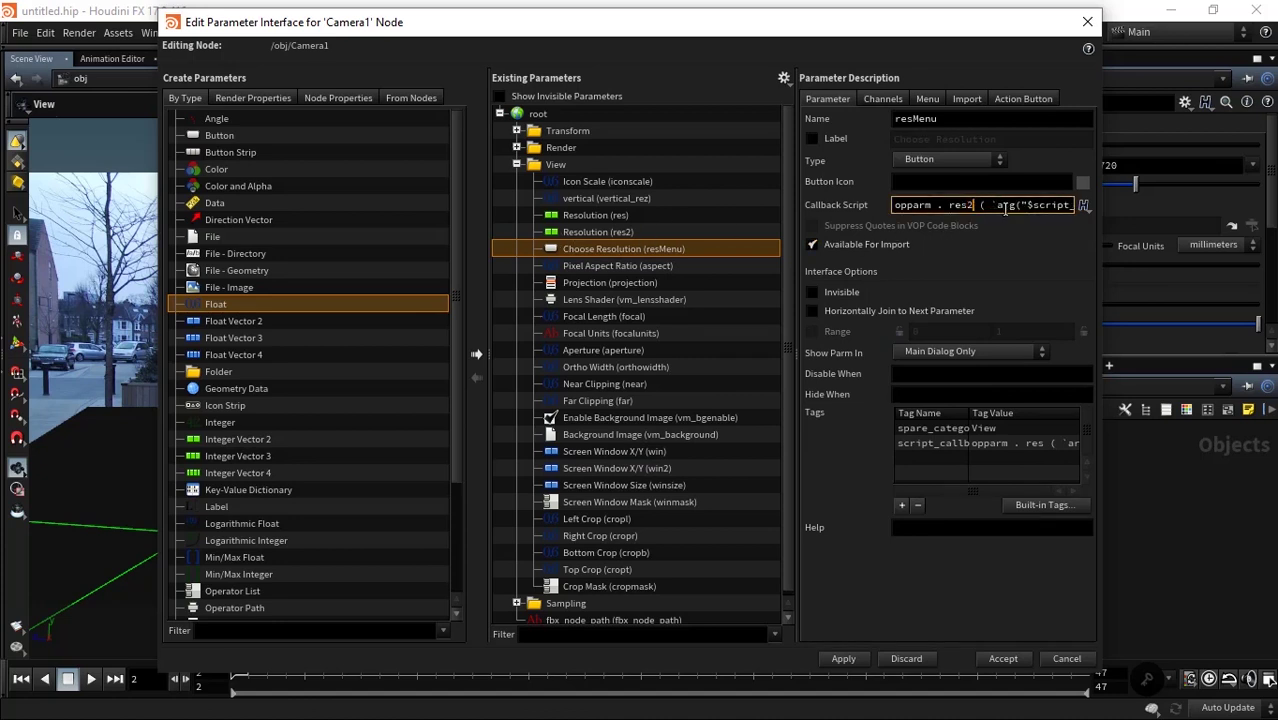
pyautogui.click(630, 233)
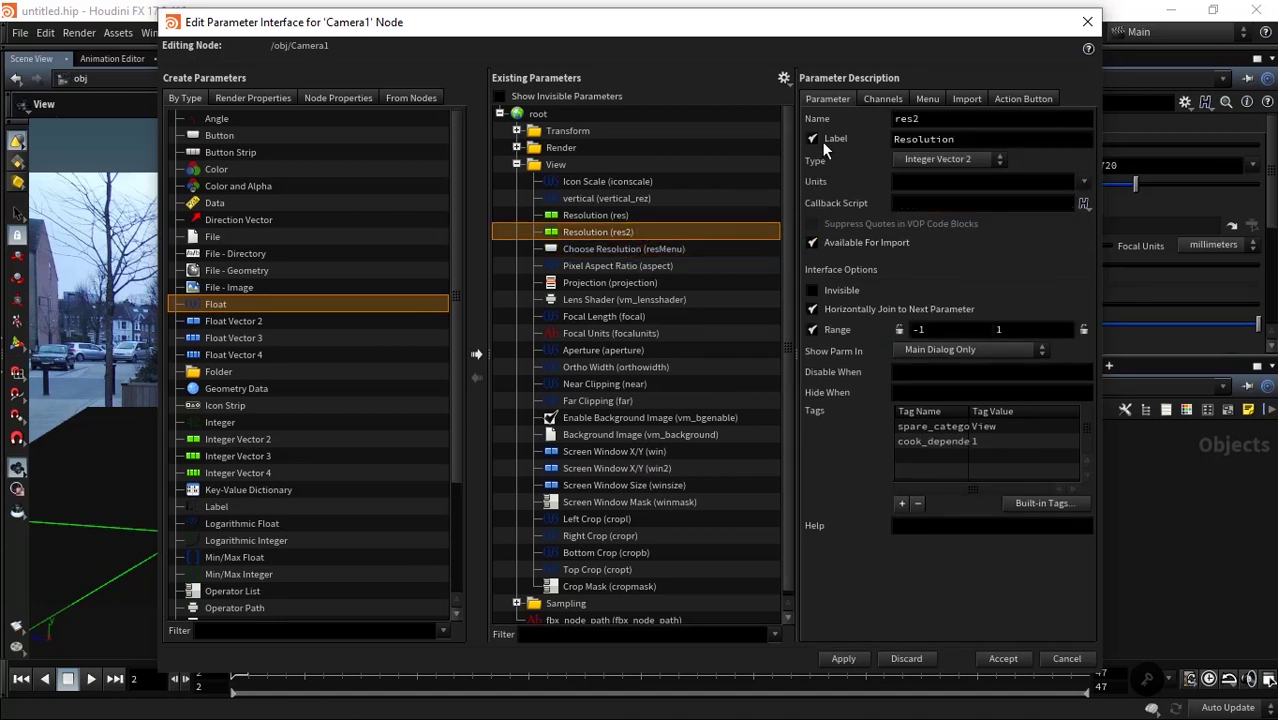
pyautogui.click(646, 244)
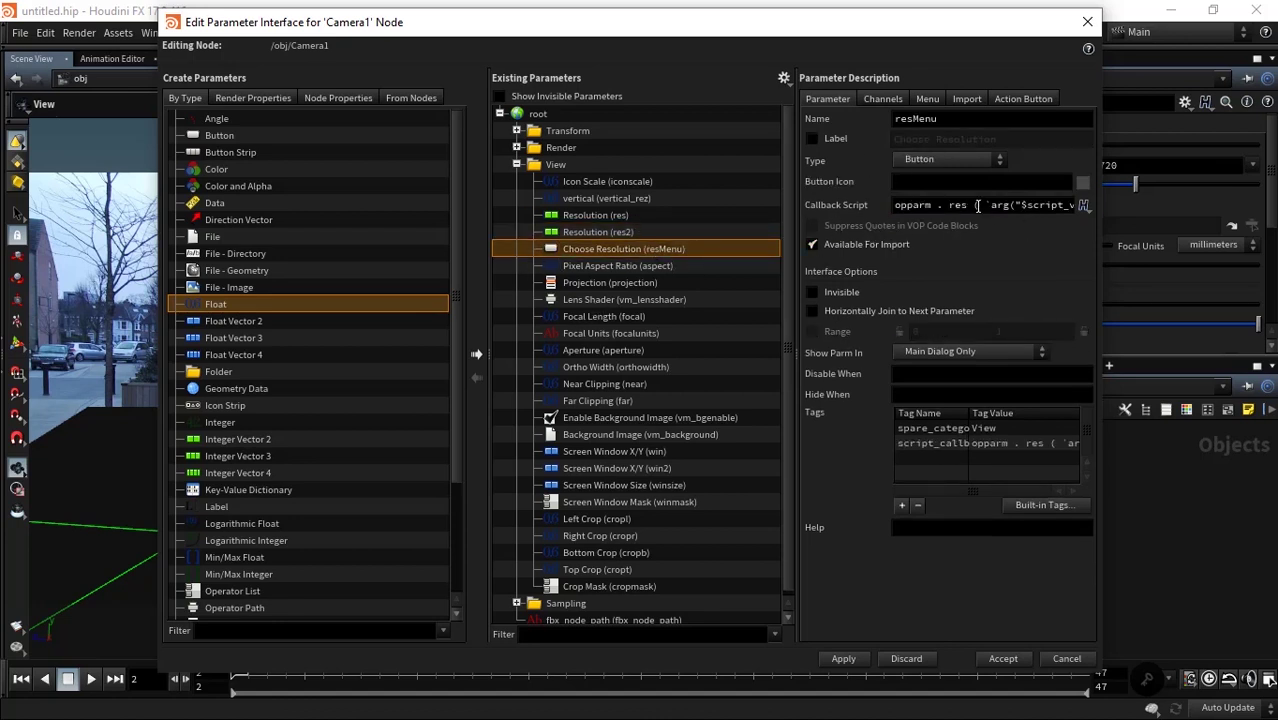
pyautogui.click(1011, 205)
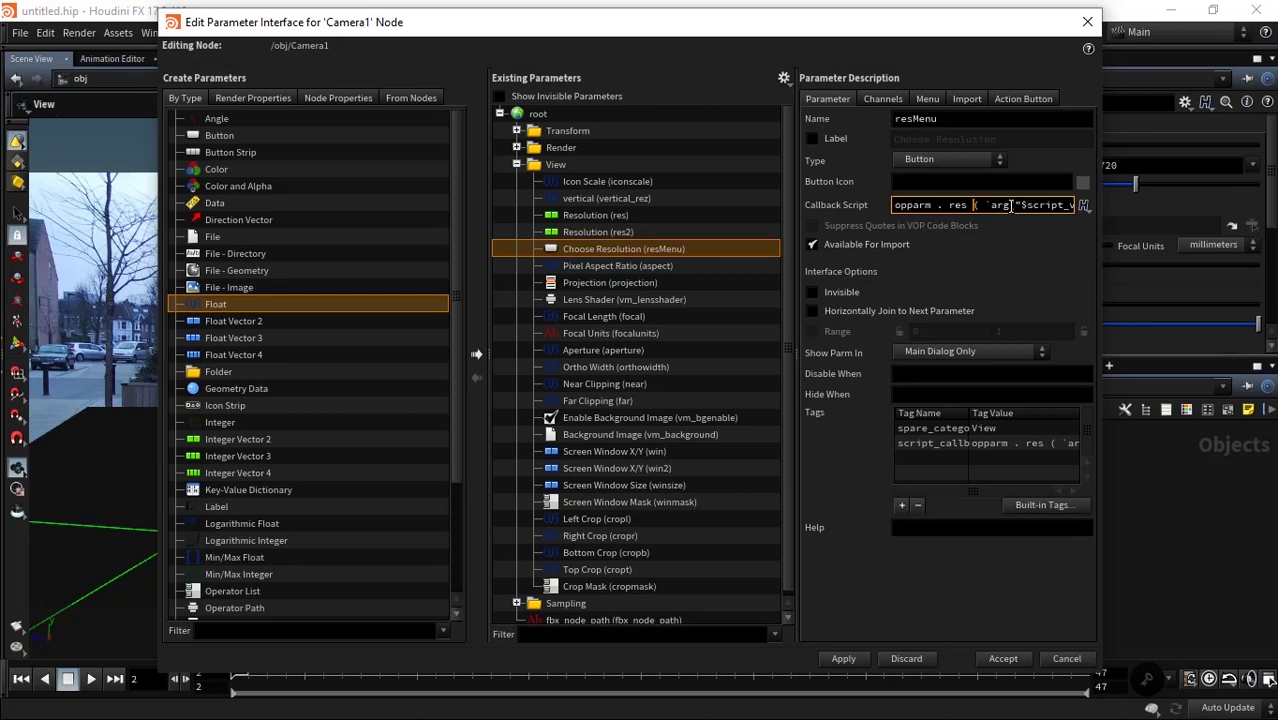
pyautogui.write('2')
pyautogui.click(845, 654)
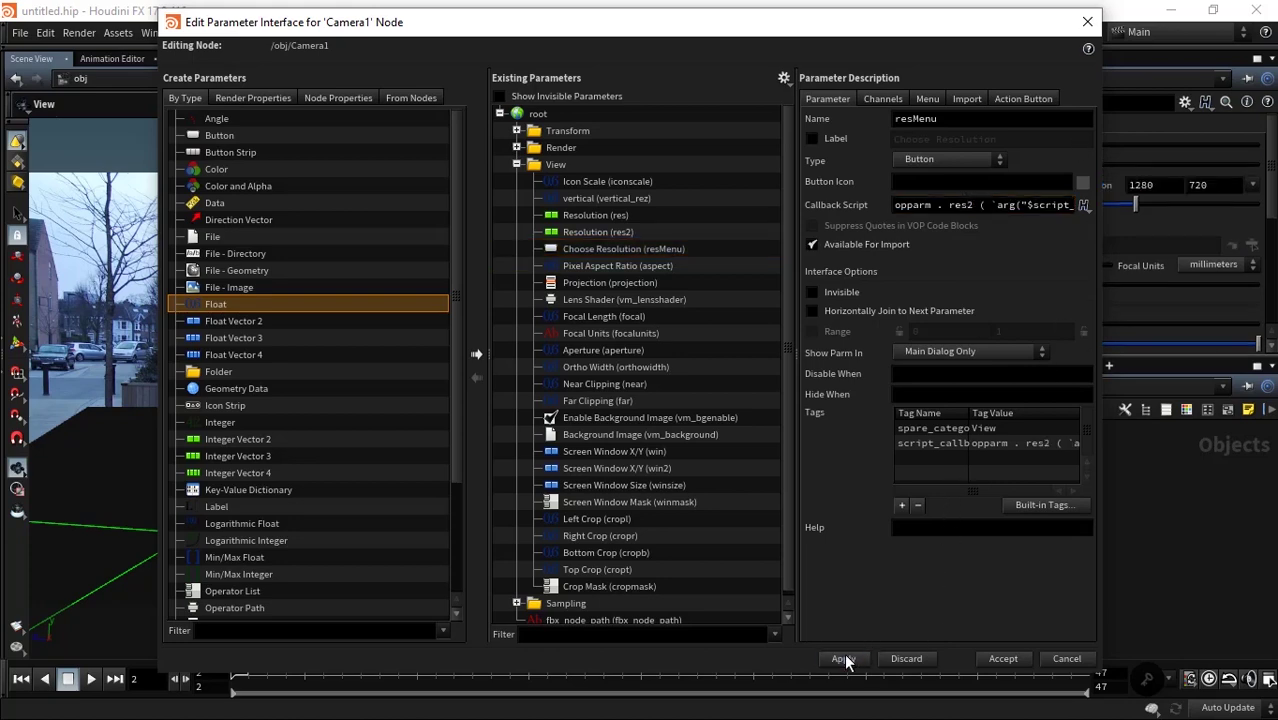
# Set the second resolution to the HDTV 1080 preset (1920 × 1080), then switch to NukeX.
pyautogui.click(1000, 660)
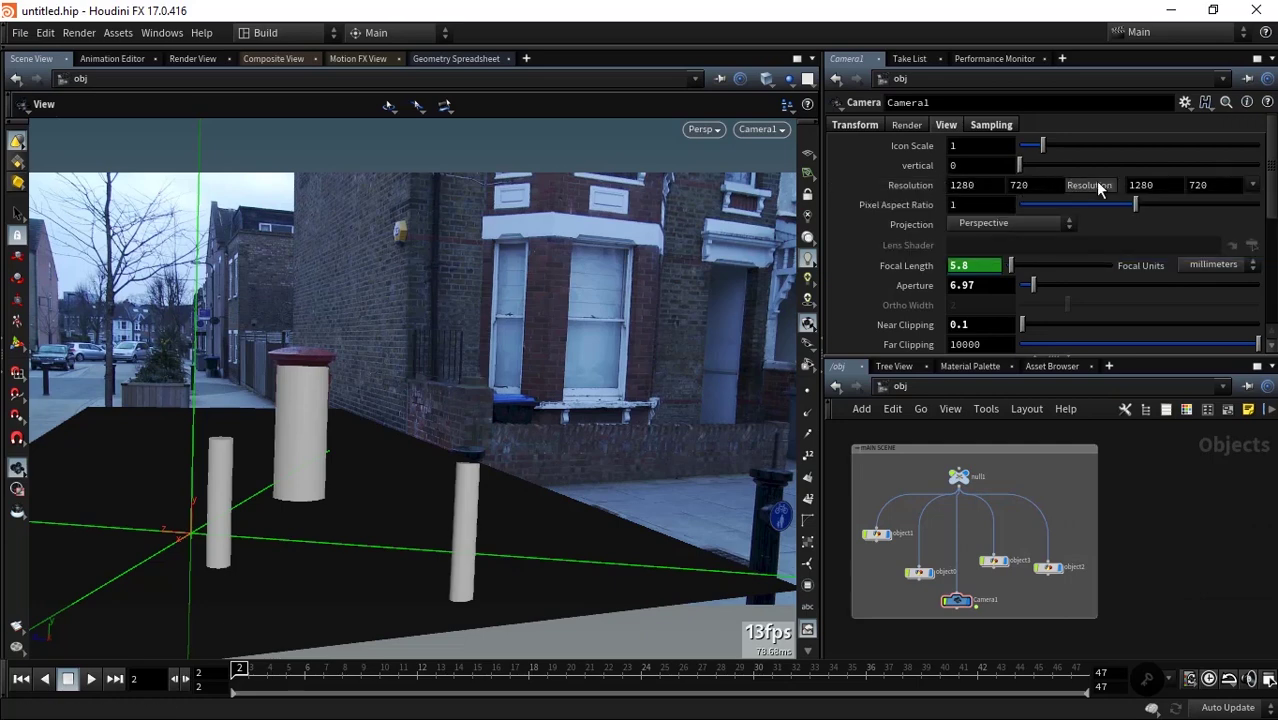
pyautogui.click(1252, 185)
pyautogui.click(1200, 237)
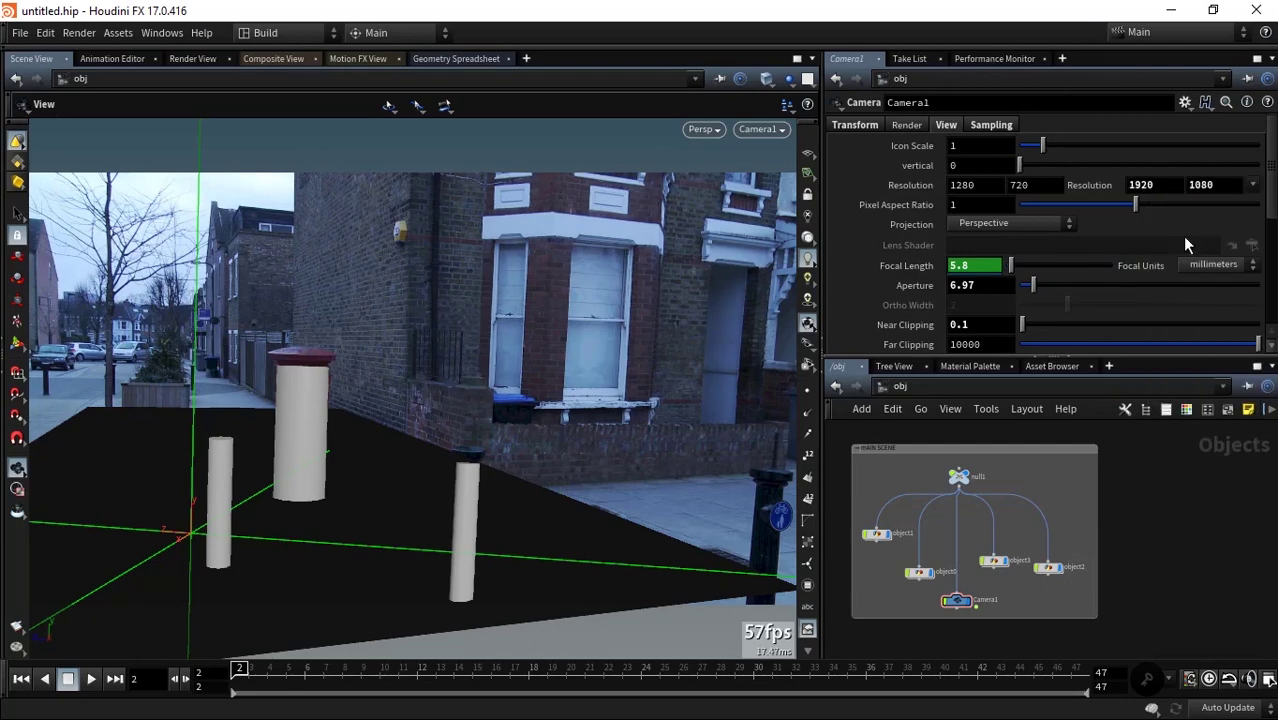
pyautogui.click(976, 167)
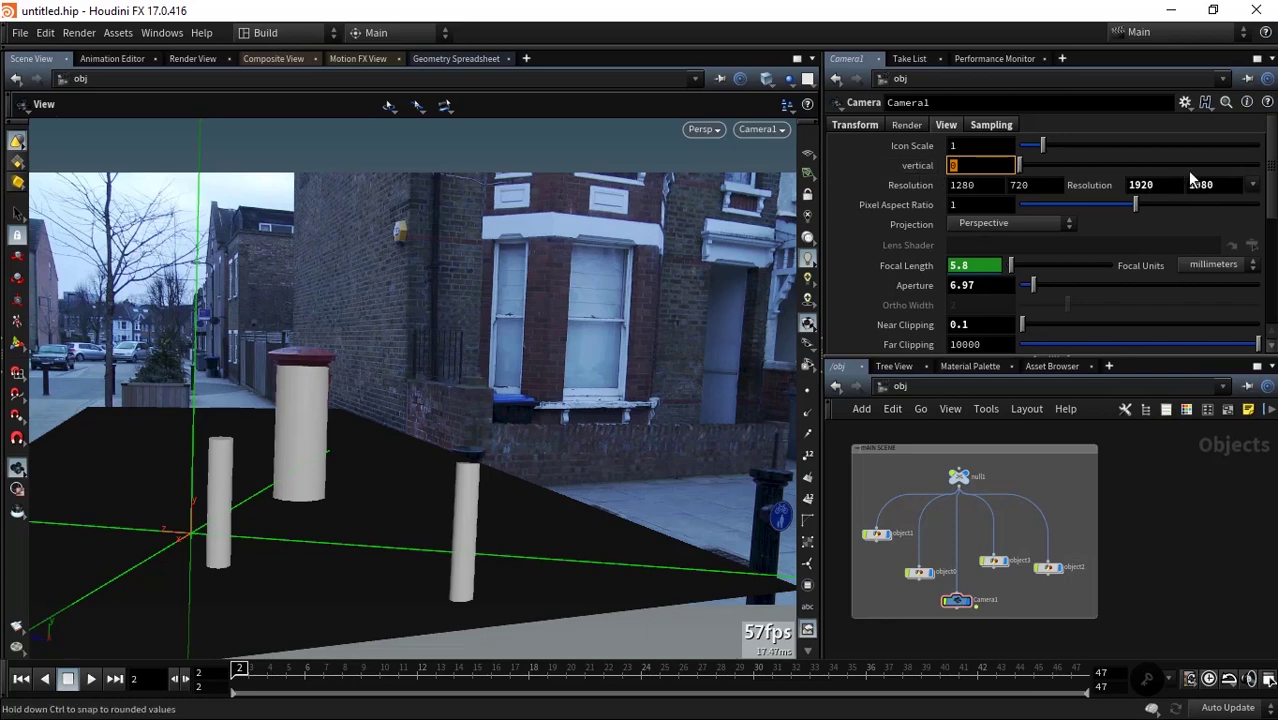
pyautogui.click(1150, 185)
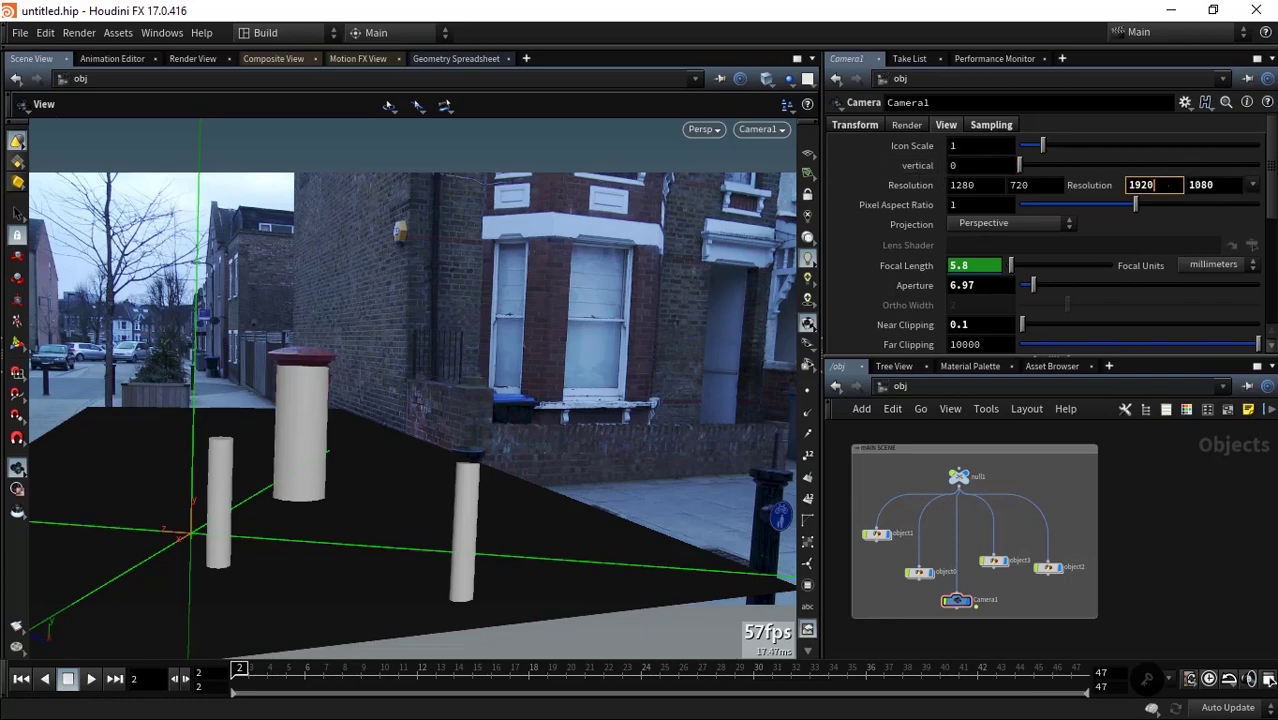
pyautogui.press('super')
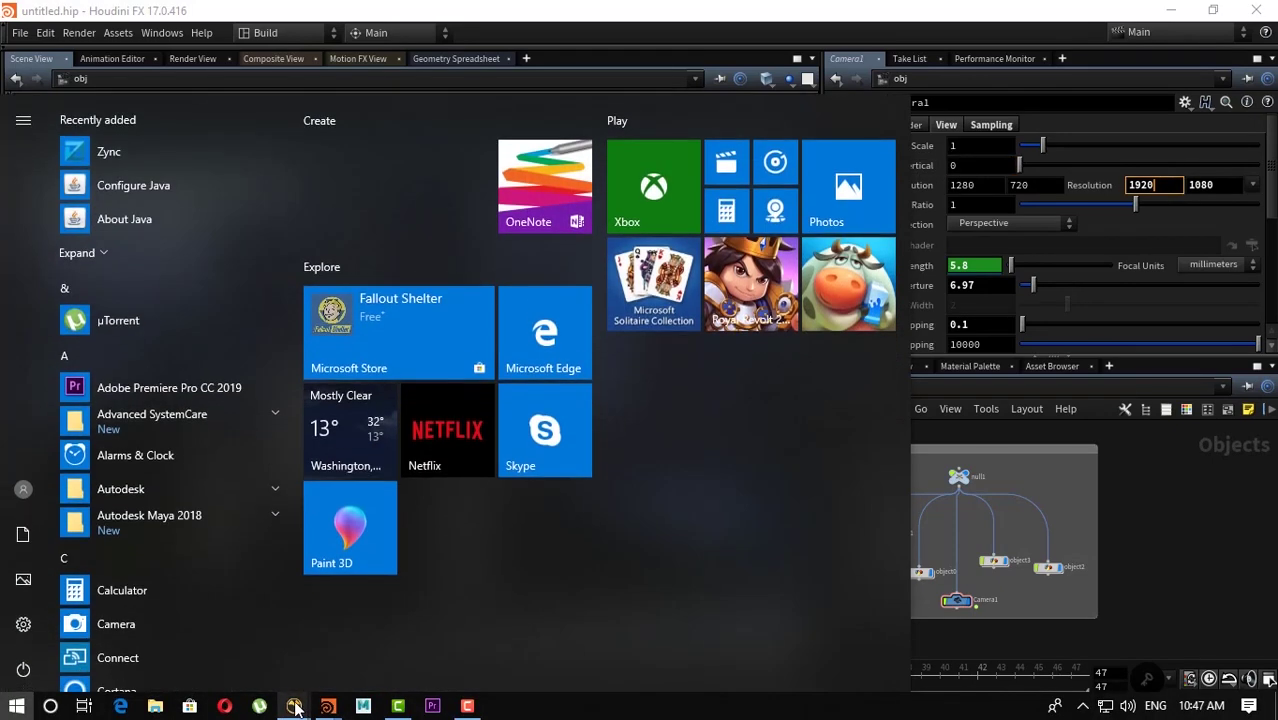
pyautogui.moveTo(363, 706)
pyautogui.click(362, 658)
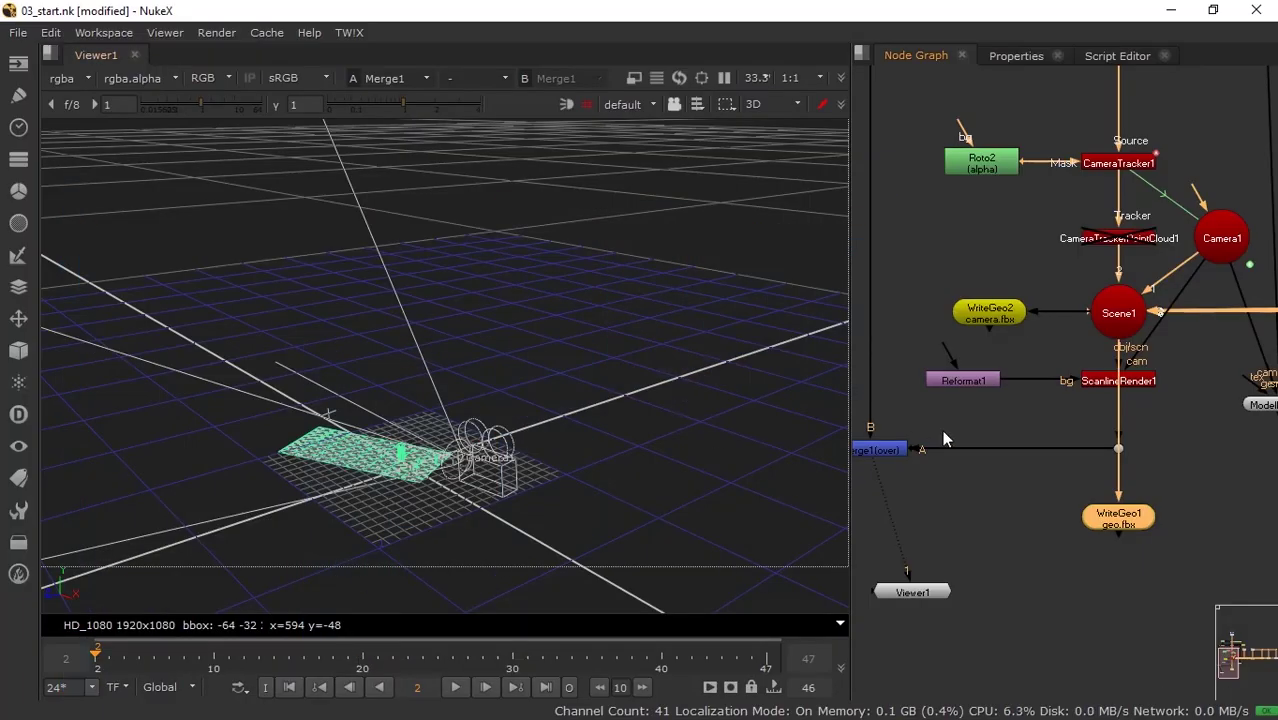
# View LensDistortion1 in 2D and inspect its bounding box from -64,-32 to 1981,1118.
pyautogui.scroll(-5, 987, 417)
pyautogui.scroll(2, 980, 395)
pyautogui.scroll(1, 958, 415)
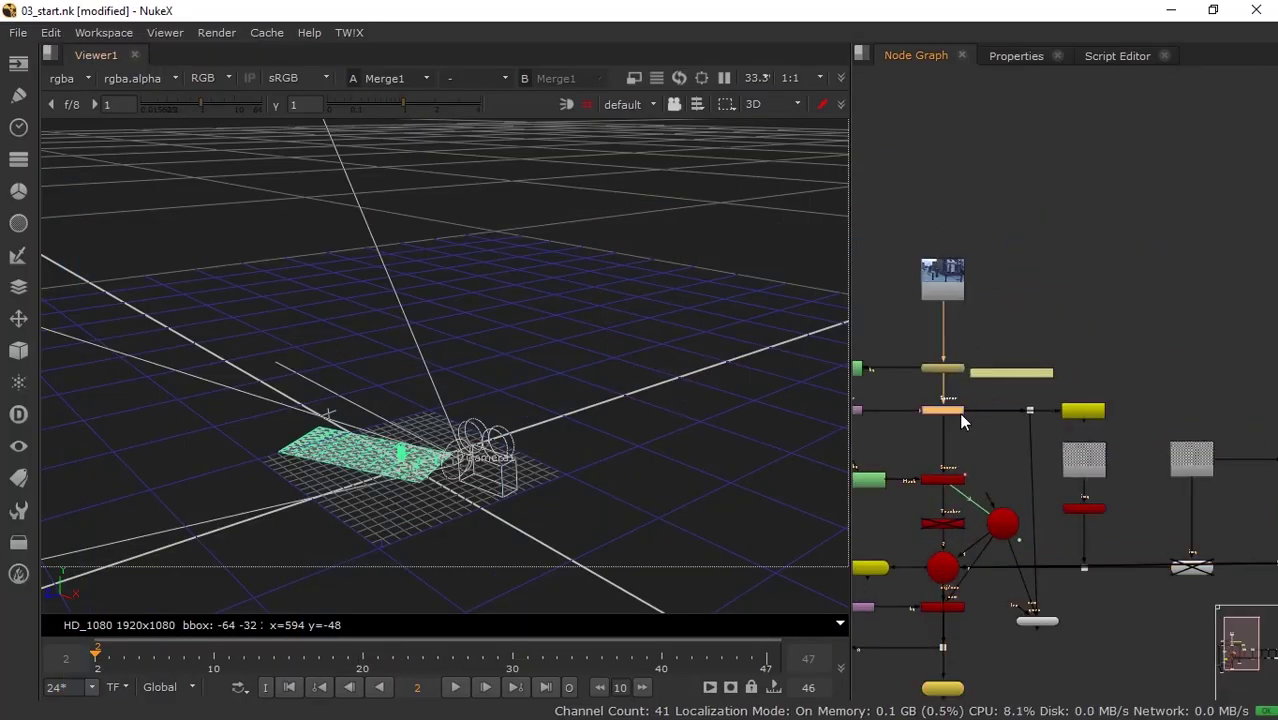
pyautogui.press('1')
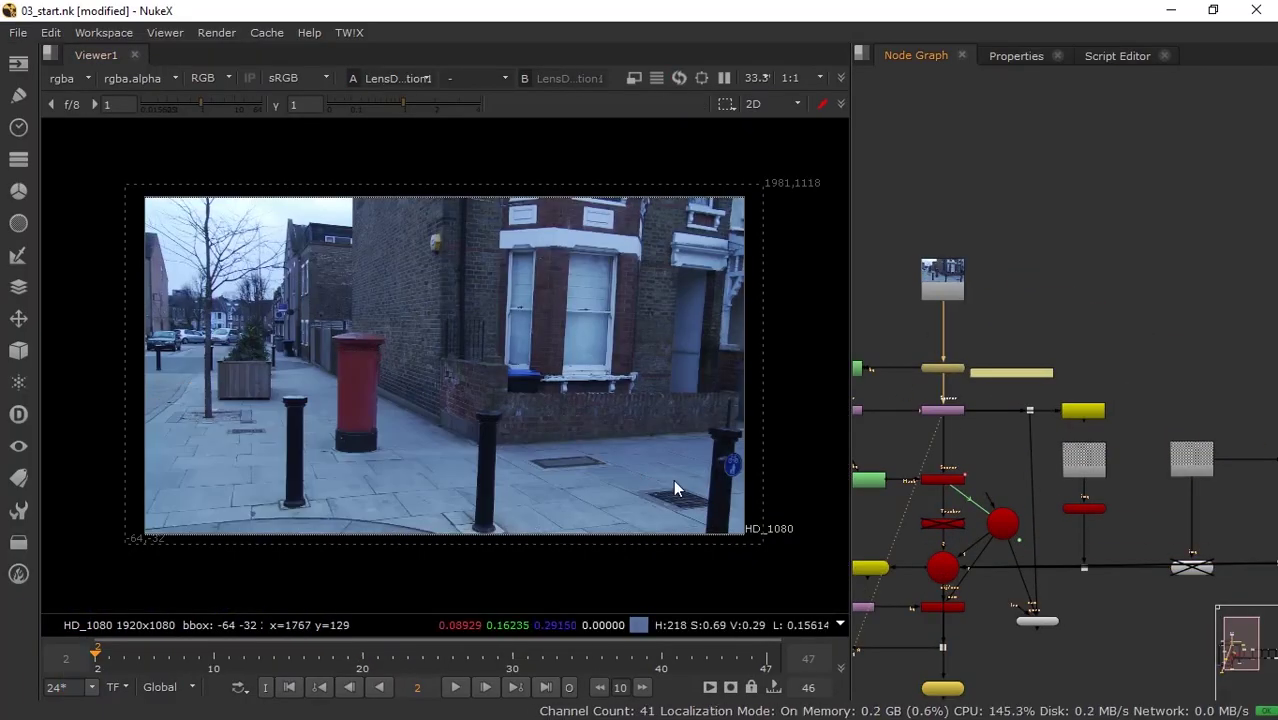
pyautogui.scroll(1, 606, 456)
pyautogui.scroll(-1, 620, 436)
pyautogui.scroll(-1, 598, 451)
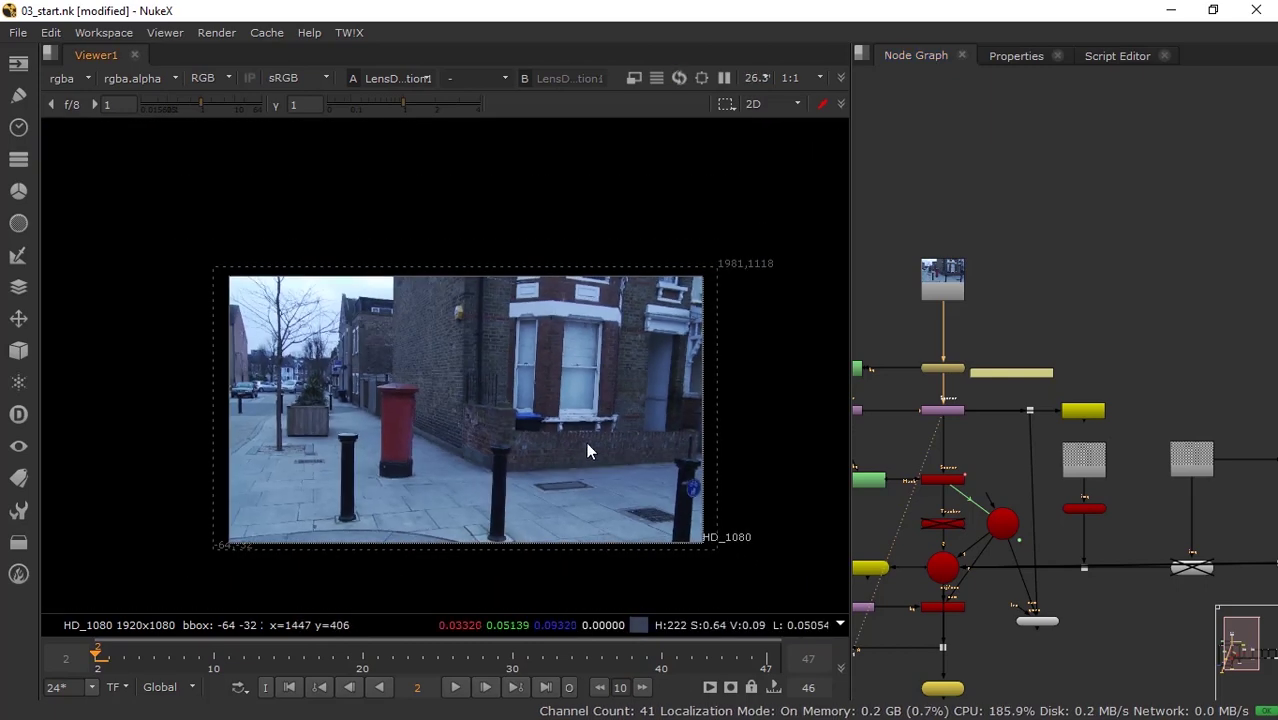
pyautogui.scroll(-2, 586, 442)
pyautogui.scroll(2, 530, 445)
pyautogui.moveTo(552, 427); pyautogui.dragTo(544, 393, button='middle')
pyautogui.scroll(2, 570, 385)
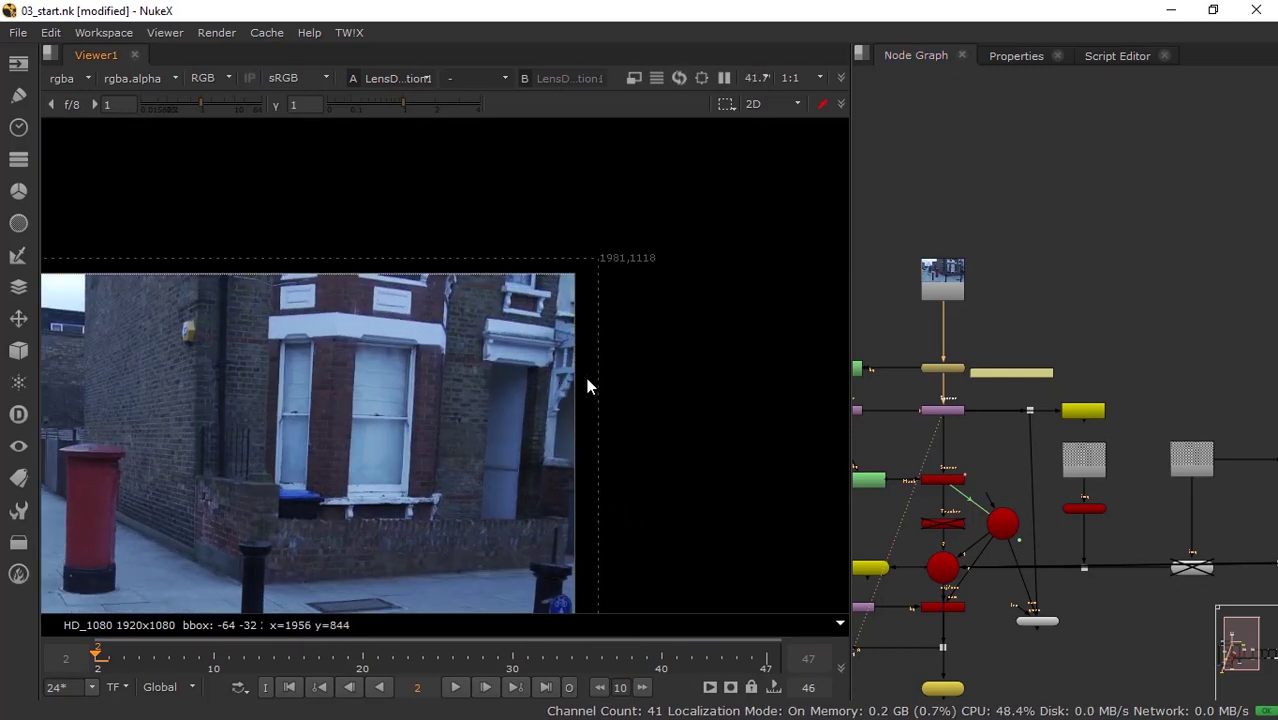
pyautogui.scroll(1, 670, 258)
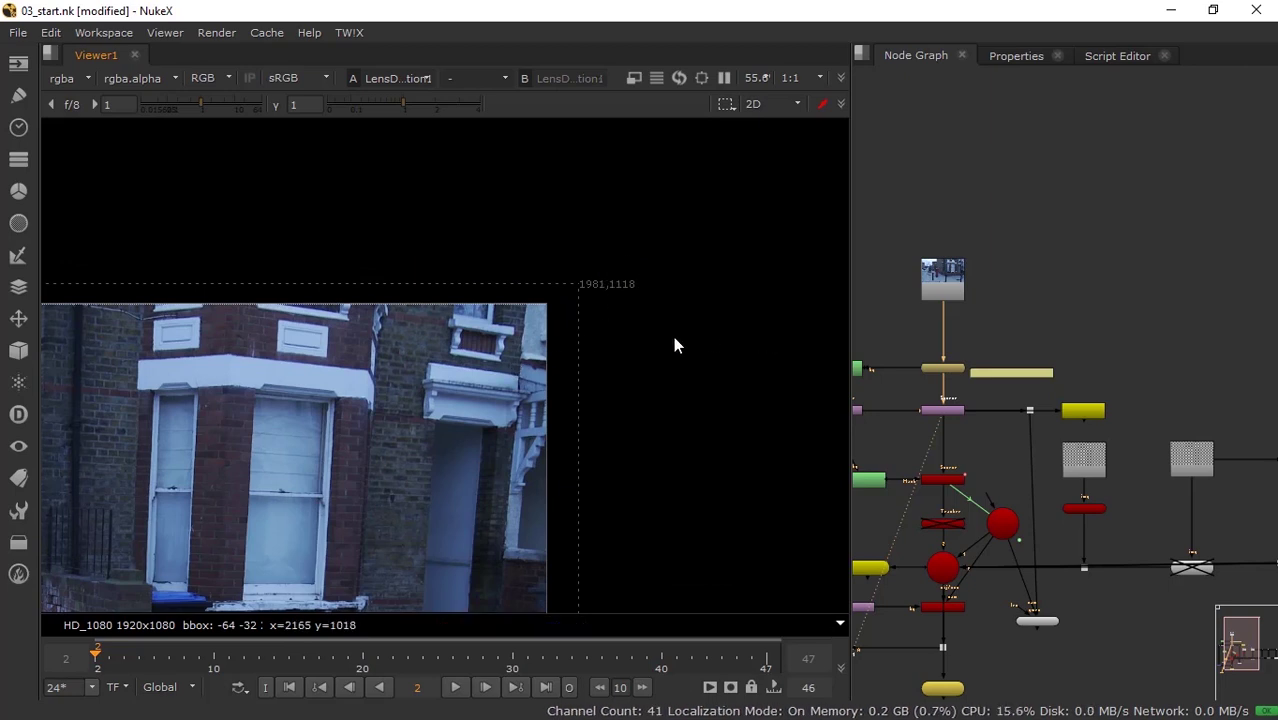
pyautogui.scroll(-1, 651, 341)
pyautogui.moveTo(651, 341); pyautogui.dragTo(676, 294, button='middle')
pyautogui.scroll(-3, 584, 294)
pyautogui.scroll(1, 420, 350)
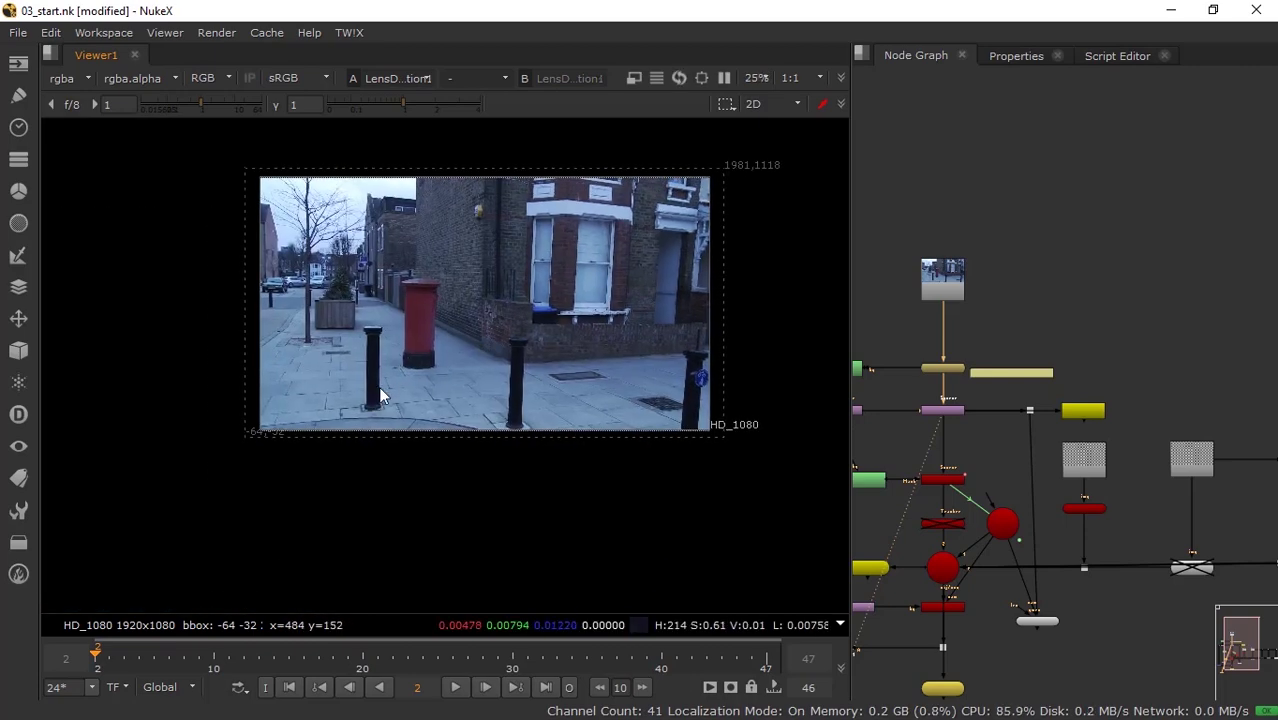
pyautogui.scroll(2, 366, 398)
pyautogui.scroll(4, 340, 412)
pyautogui.scroll(1, 257, 448)
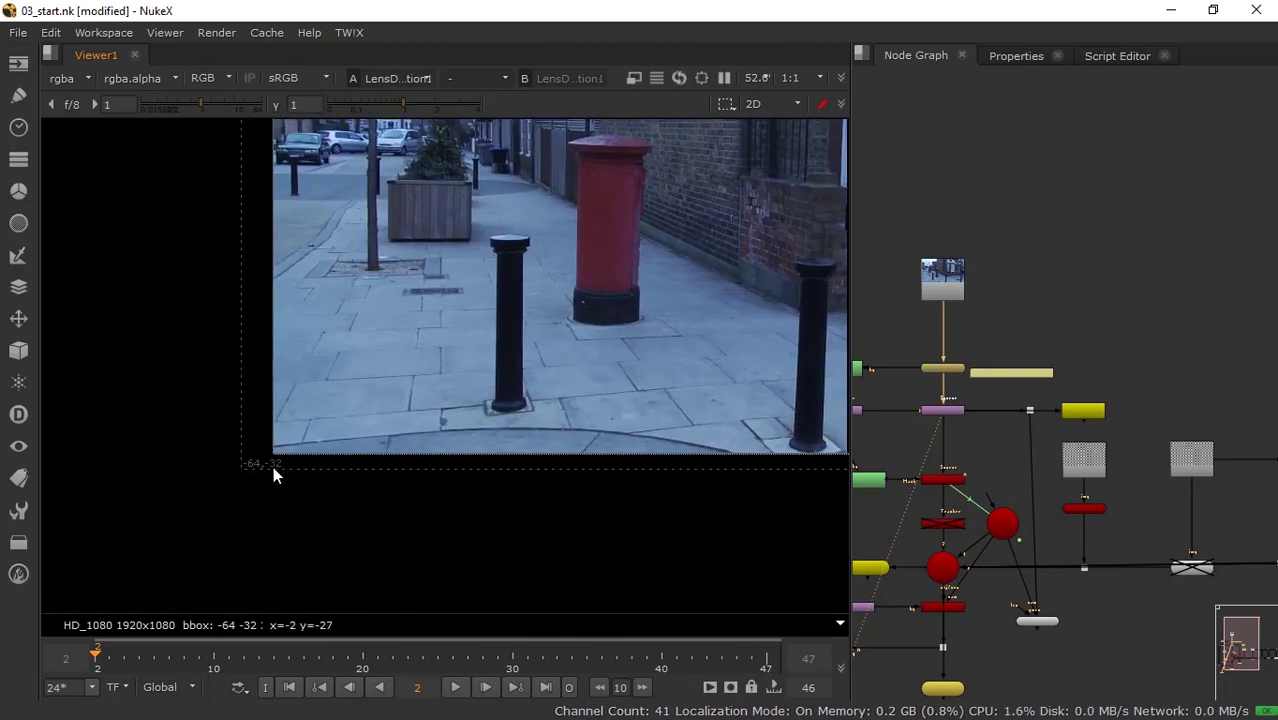
pyautogui.scroll(-3, 593, 370)
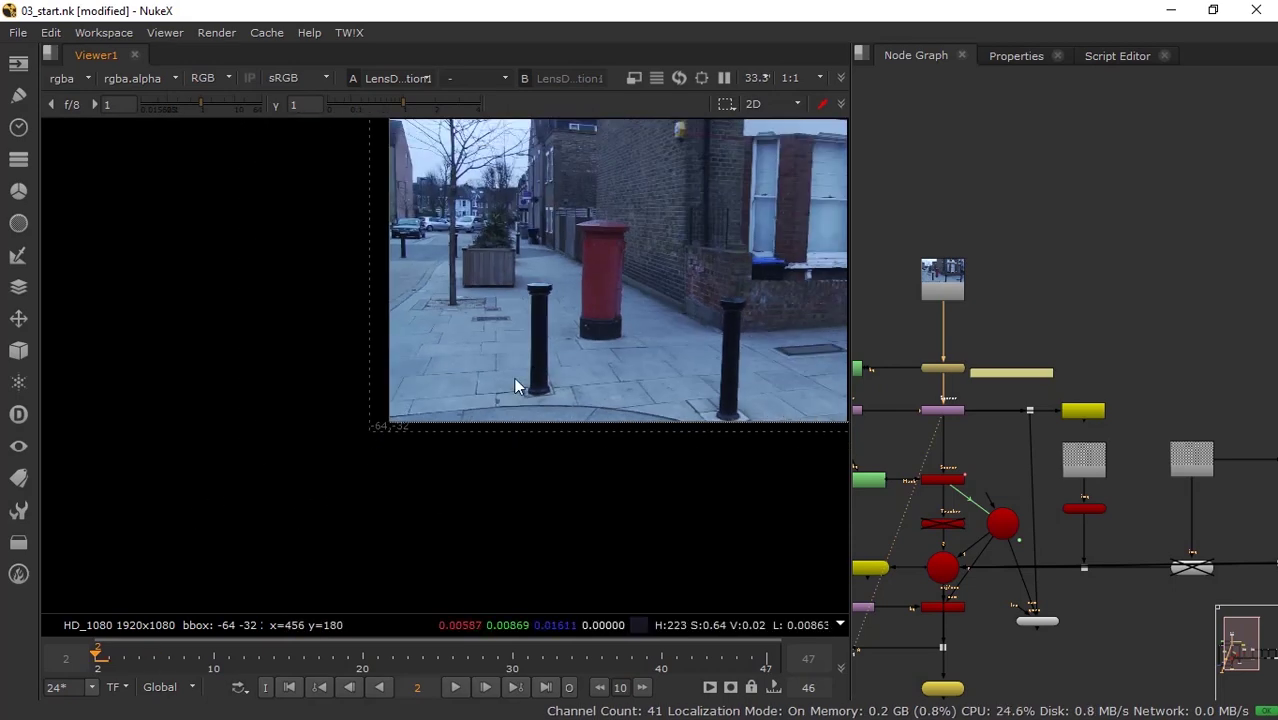
pyautogui.scroll(-2, 519, 379)
pyautogui.scroll(2, 476, 412)
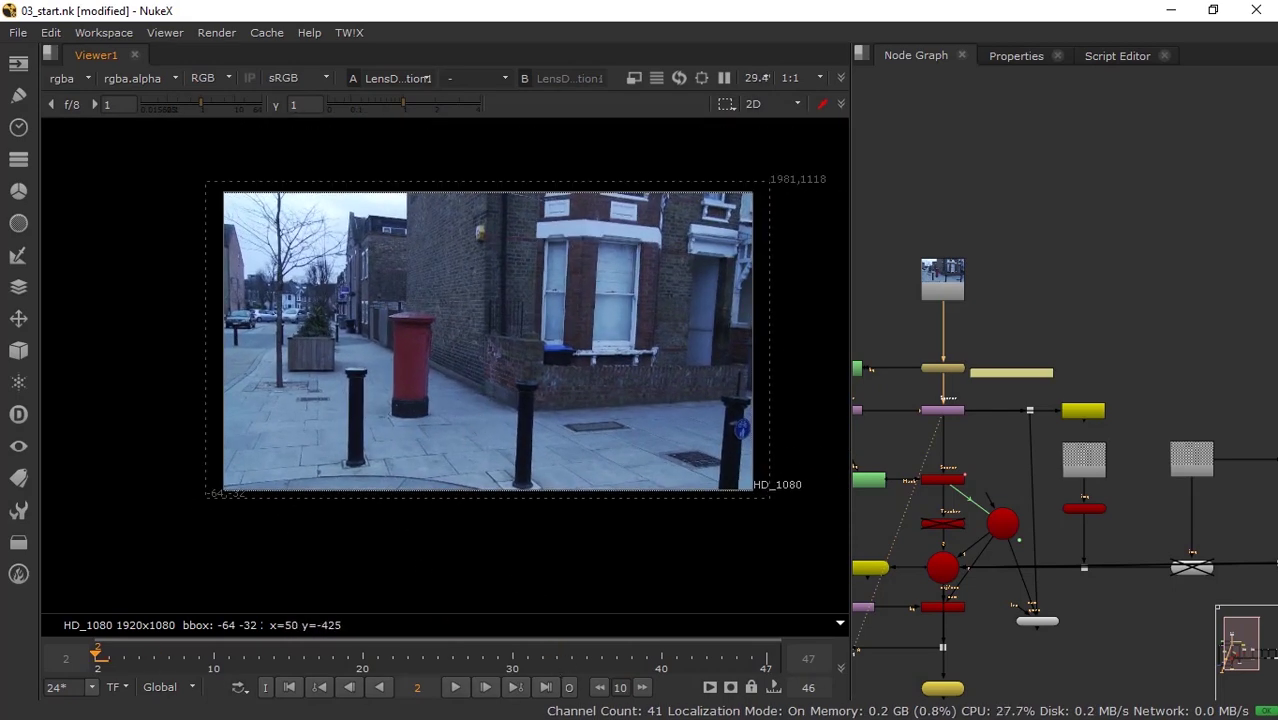
# Launch Calculator and compute 1118 + 32 = 1150.
pyautogui.press('super')
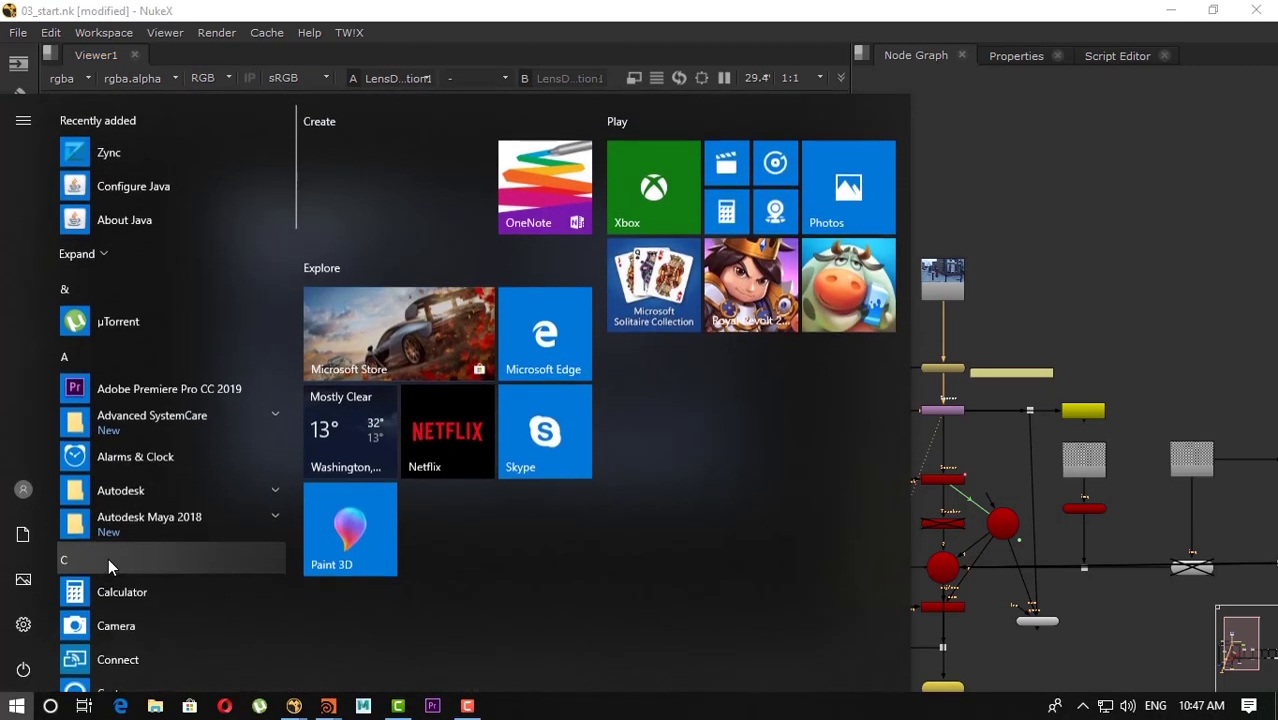
pyautogui.click(218, 590)
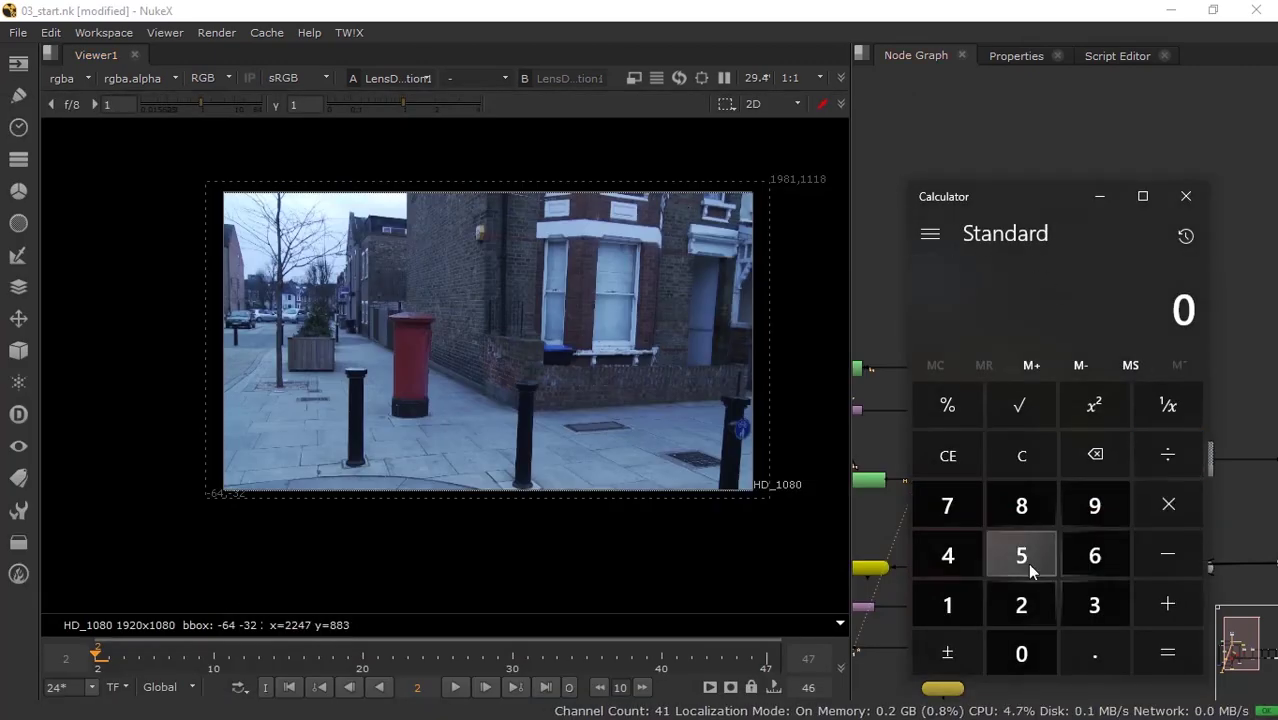
pyautogui.doubleClick(968, 604)
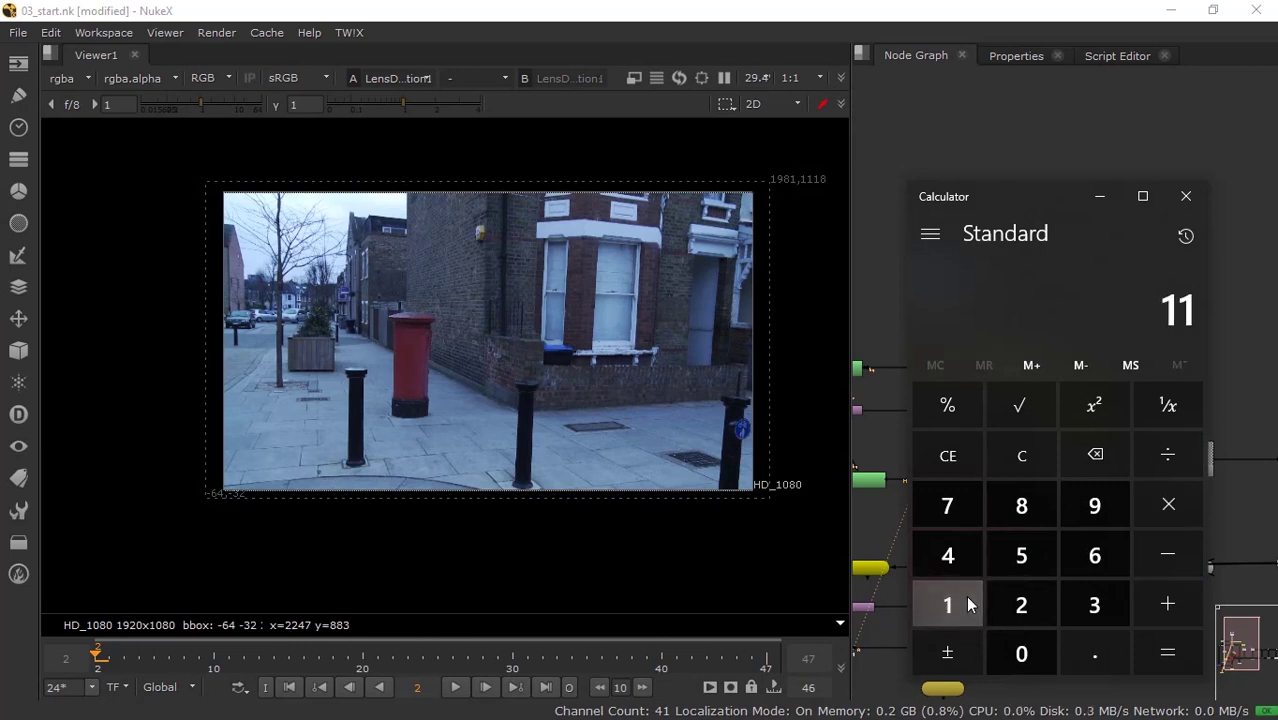
pyautogui.click(968, 604)
pyautogui.click(1036, 508)
pyautogui.click(1158, 606)
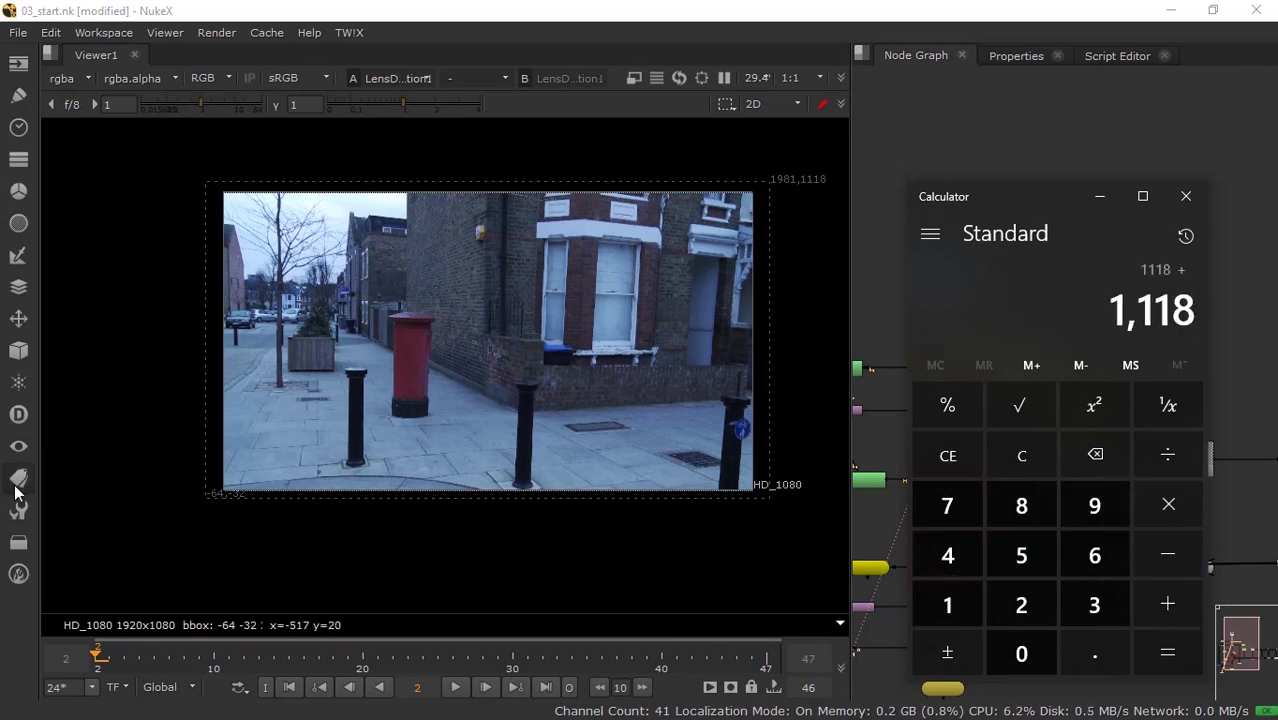
pyautogui.click(1087, 603)
pyautogui.click(1040, 606)
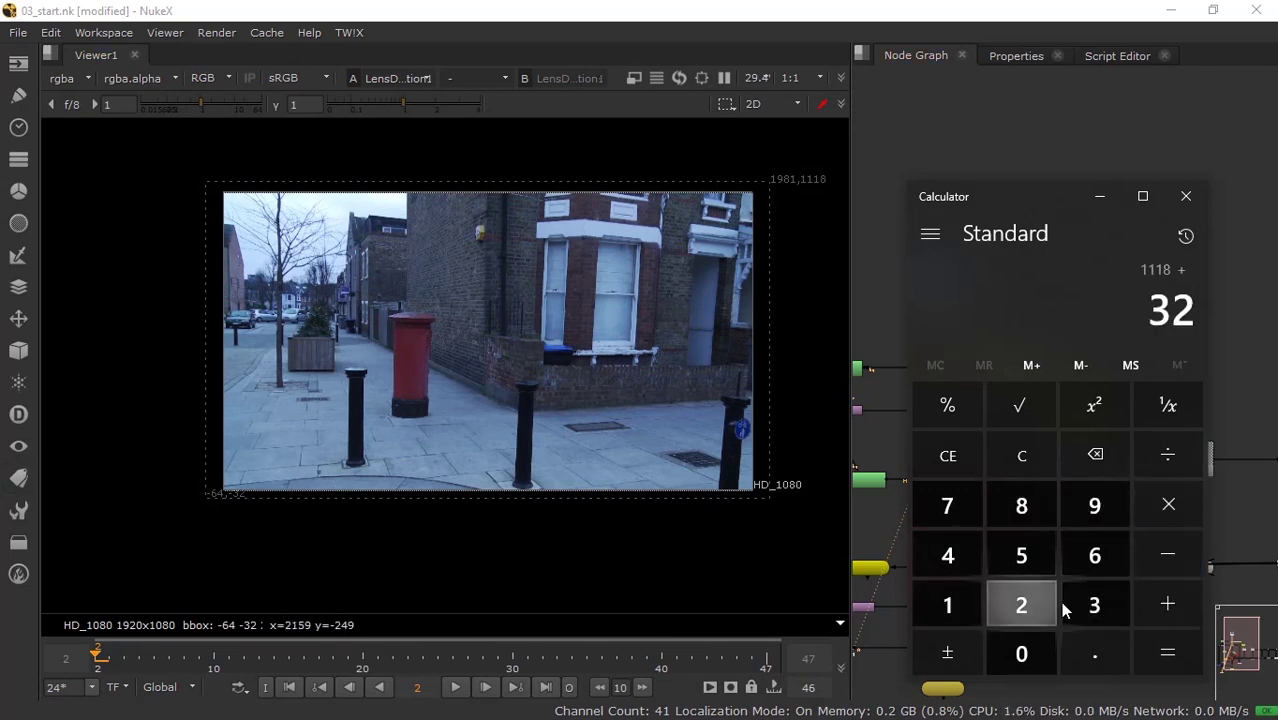
pyautogui.click(1167, 652)
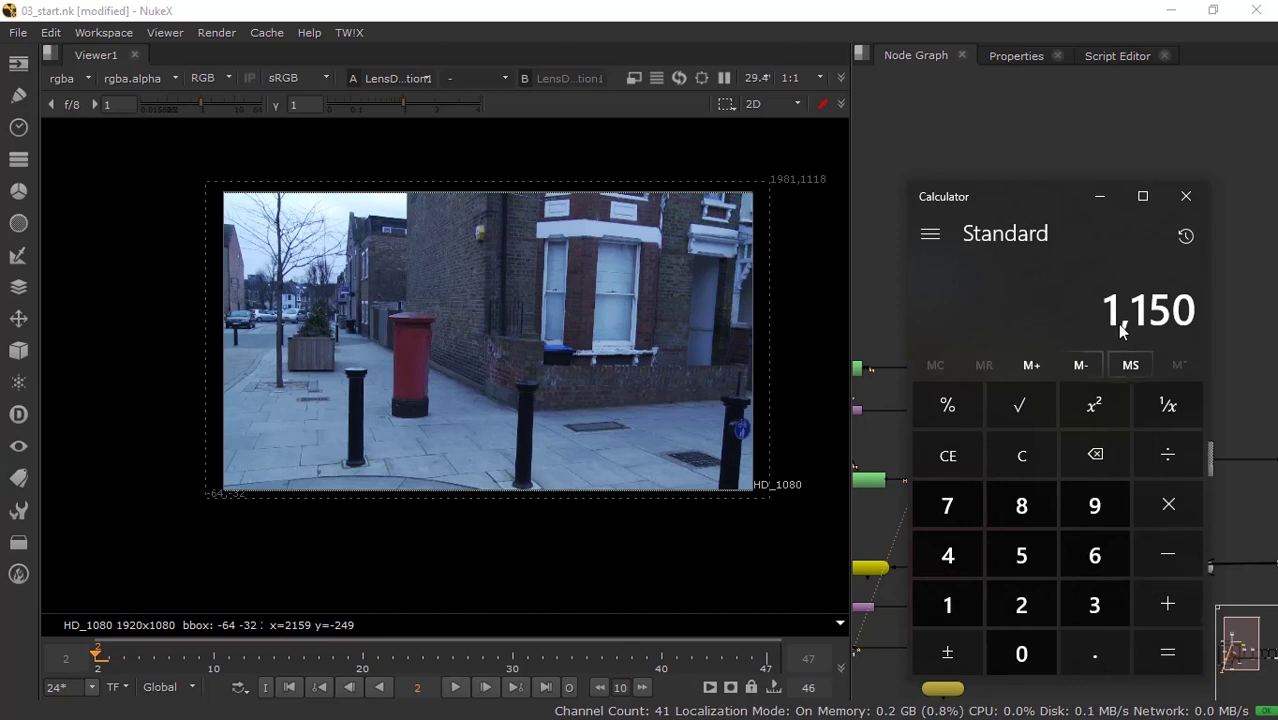
# Add 50 to 1150 for a total of 1200.
pyautogui.click(1166, 605)
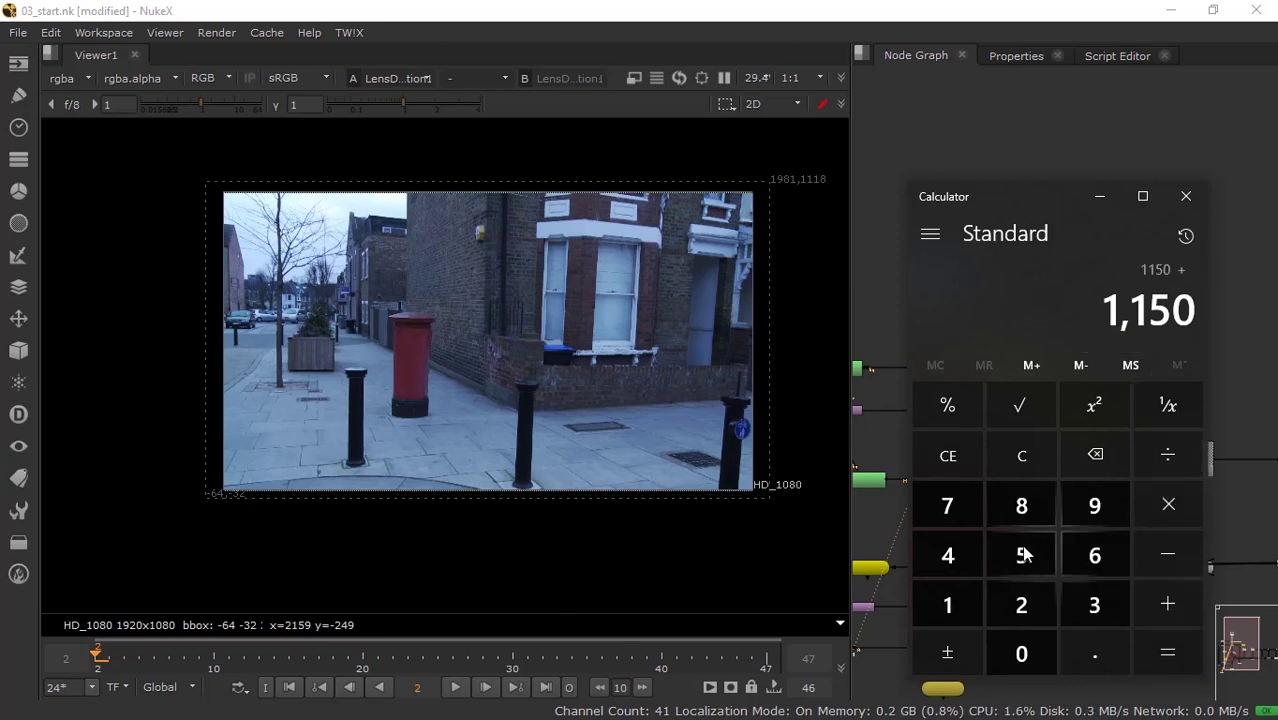
pyautogui.click(1020, 555)
pyautogui.click(1021, 652)
pyautogui.click(1167, 652)
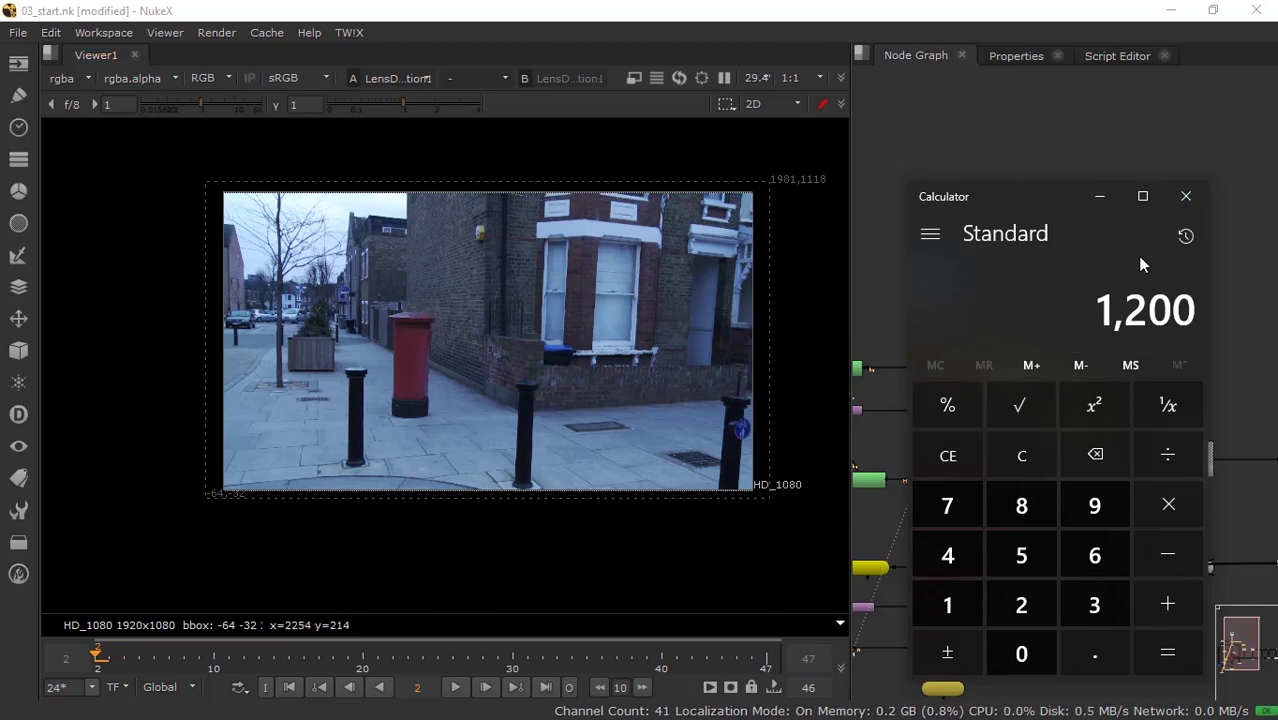
# Close Calculator and edit the sticky note's 1198 to read 1200.
pyautogui.click(1186, 196)
pyautogui.scroll(3, 1048, 288)
pyautogui.scroll(1, 1024, 360)
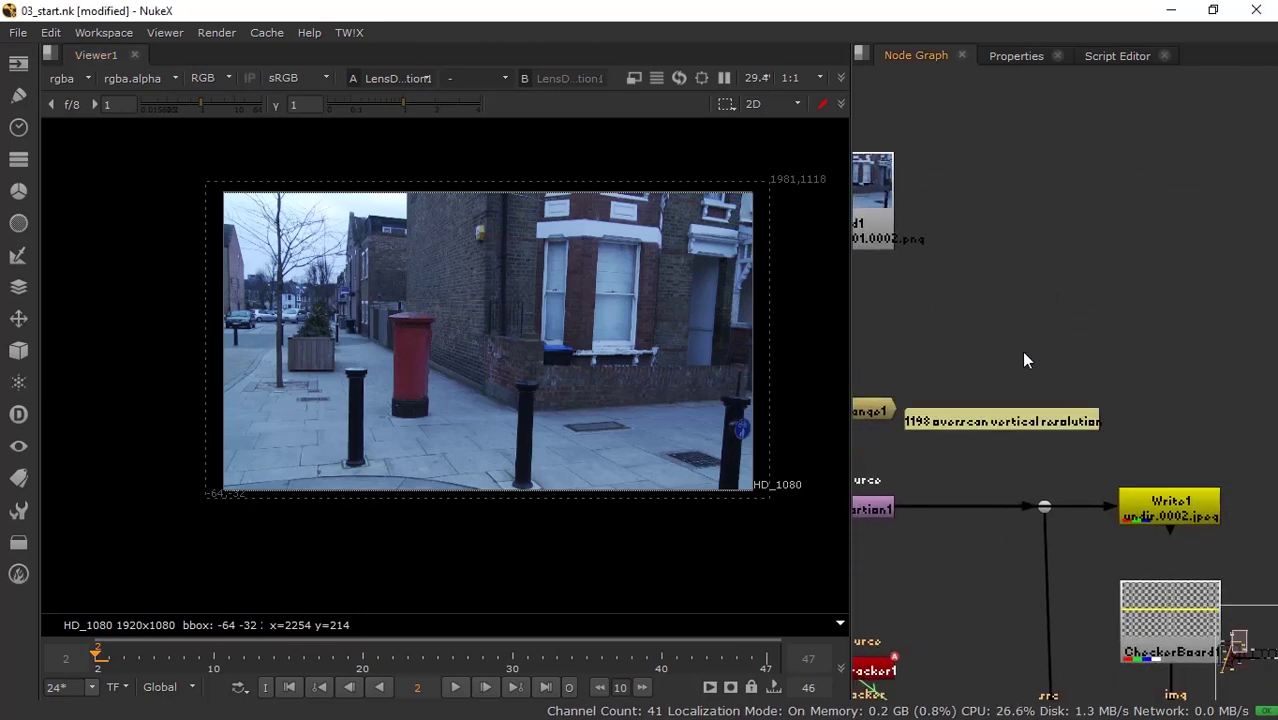
pyautogui.scroll(1, 1021, 350)
pyautogui.scroll(-1, 1037, 335)
pyautogui.doubleClick(955, 423)
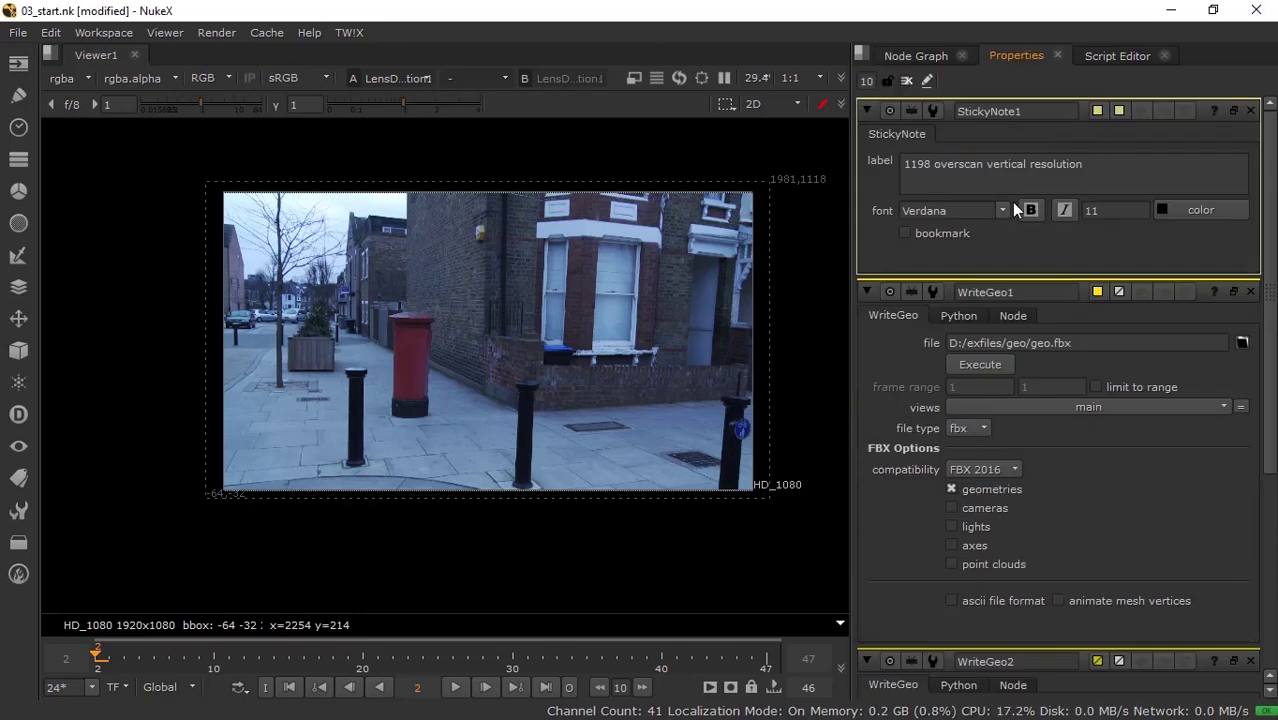
pyautogui.moveTo(914, 168); pyautogui.dragTo(928, 170)
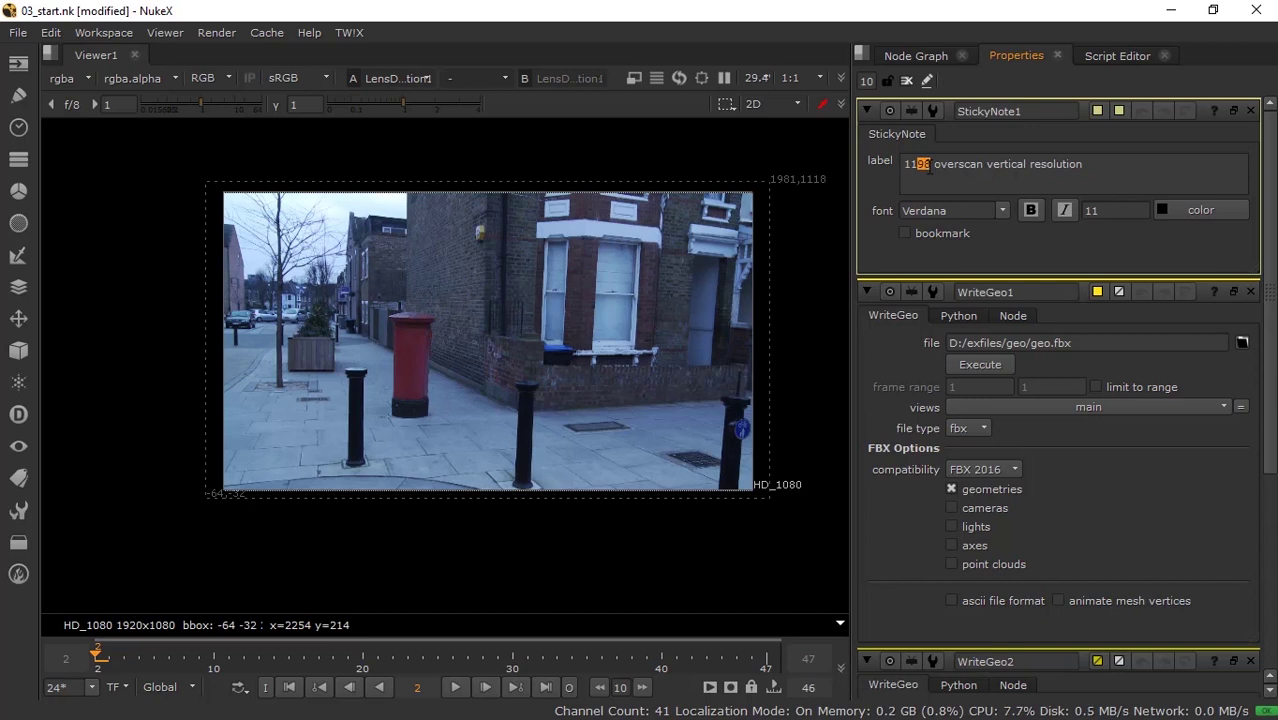
pyautogui.write('2200')
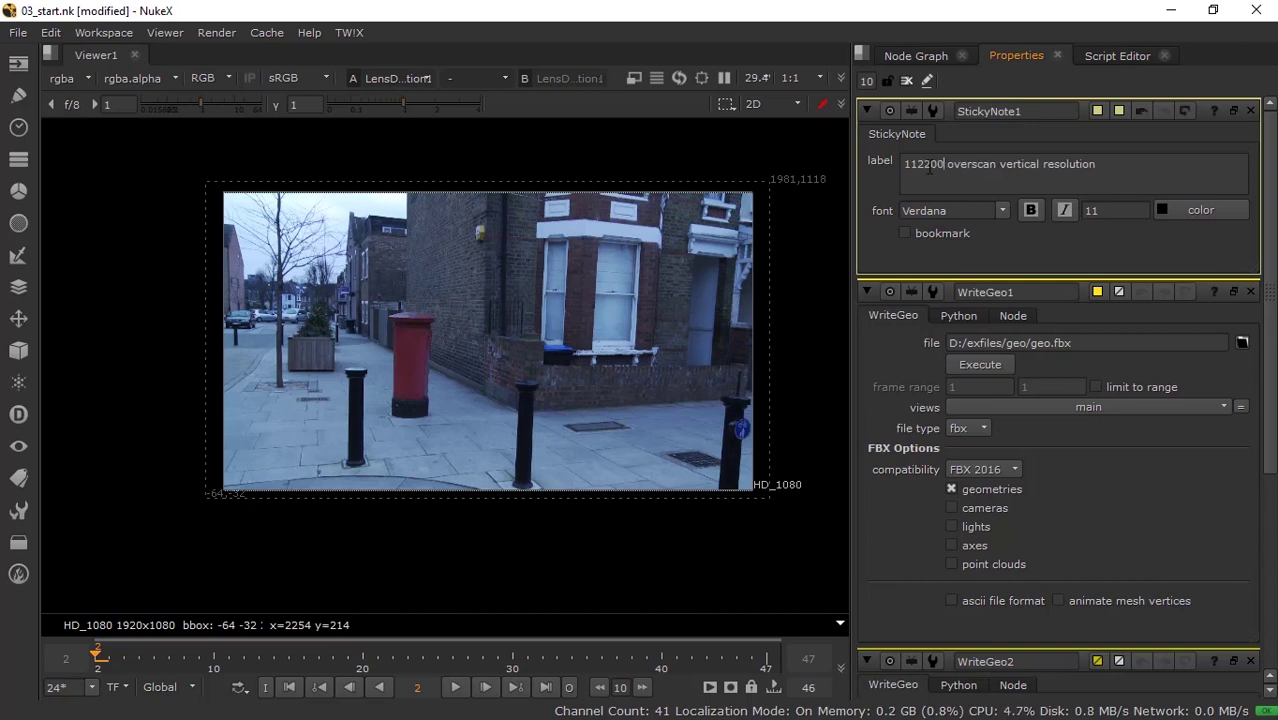
pyautogui.press('BackSpace')
pyautogui.press('BackSpace')
pyautogui.press('BackSpace')
pyautogui.write('00')
pyautogui.click(912, 58)
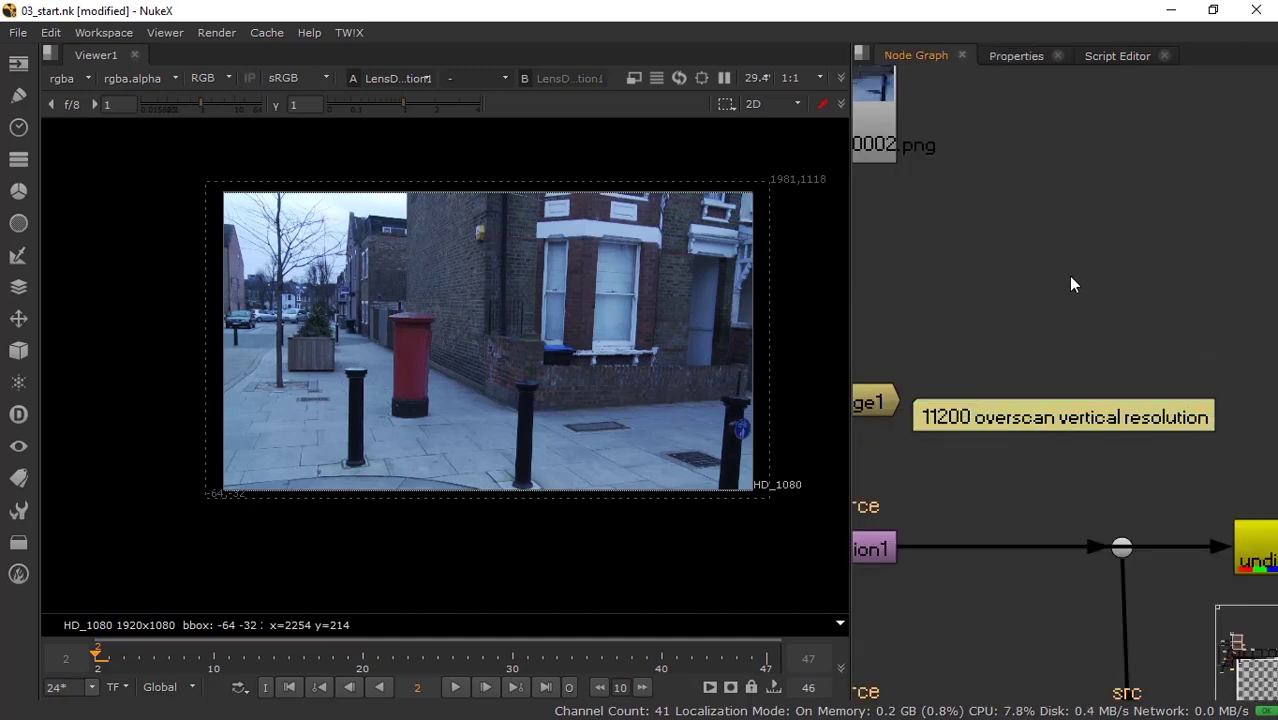
# Delete the stray extra 1 so the note reads '1200 overscan vertical resolution'.
pyautogui.scroll(-2, 1060, 306)
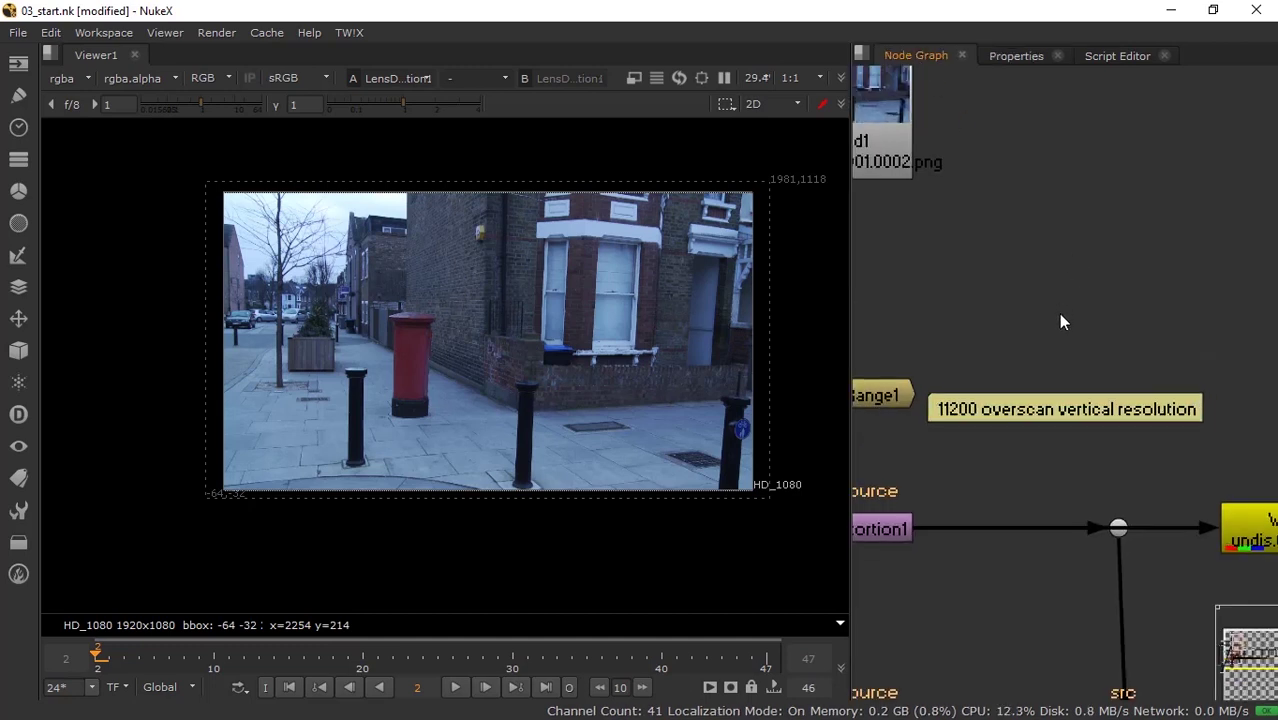
pyautogui.doubleClick(978, 412)
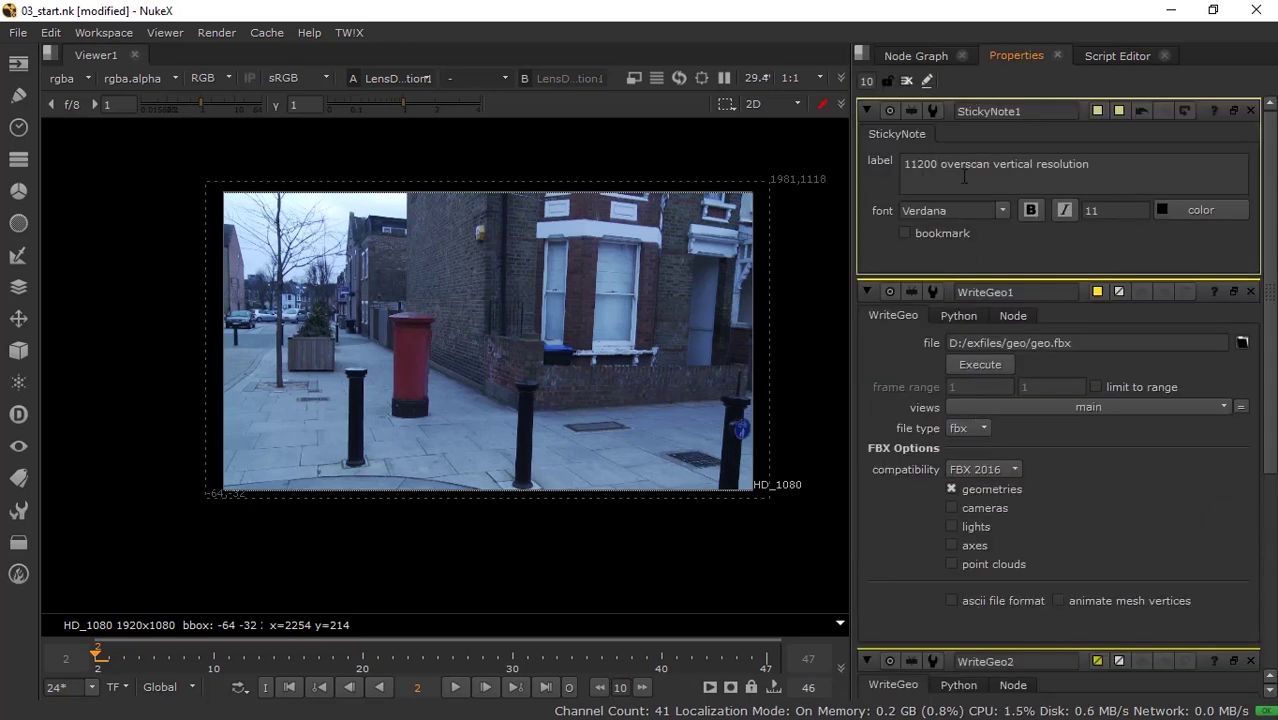
pyautogui.press('BackSpace')
pyautogui.click(927, 62)
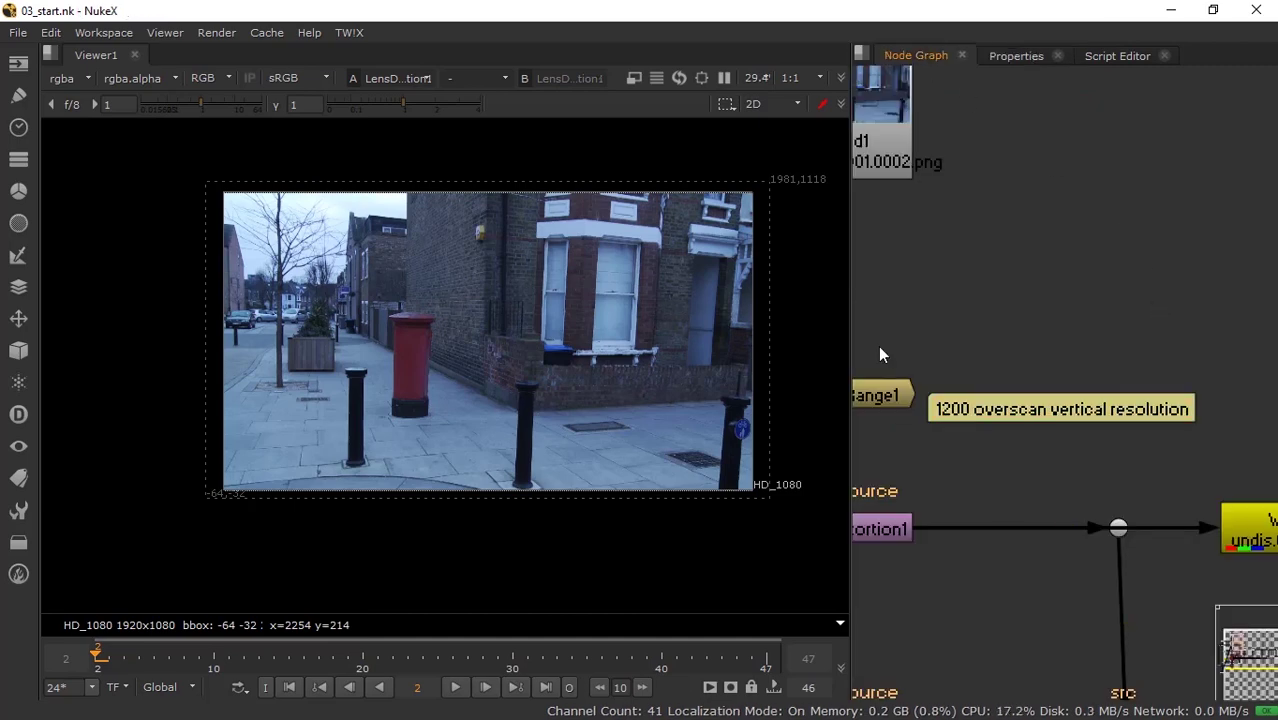
# Back in Houdini, set Camera1's vertical value to 1200.
pyautogui.press('super')
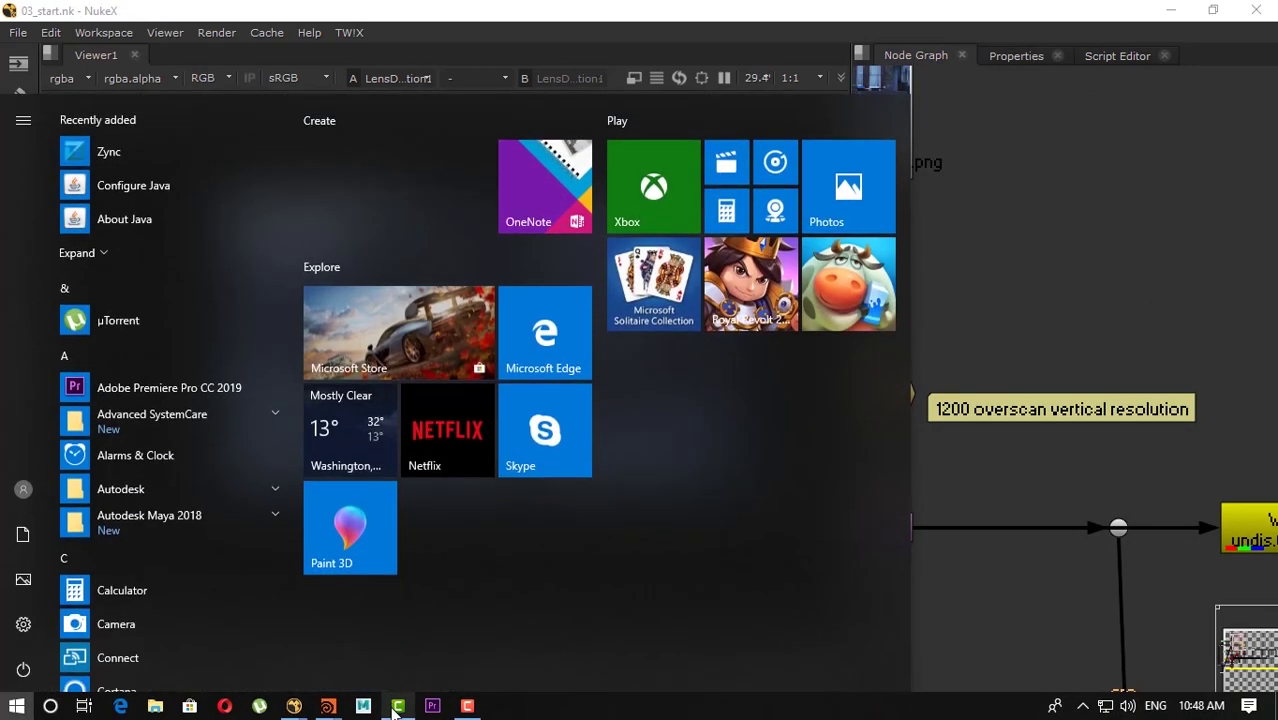
pyautogui.moveTo(397, 706)
pyautogui.click(413, 655)
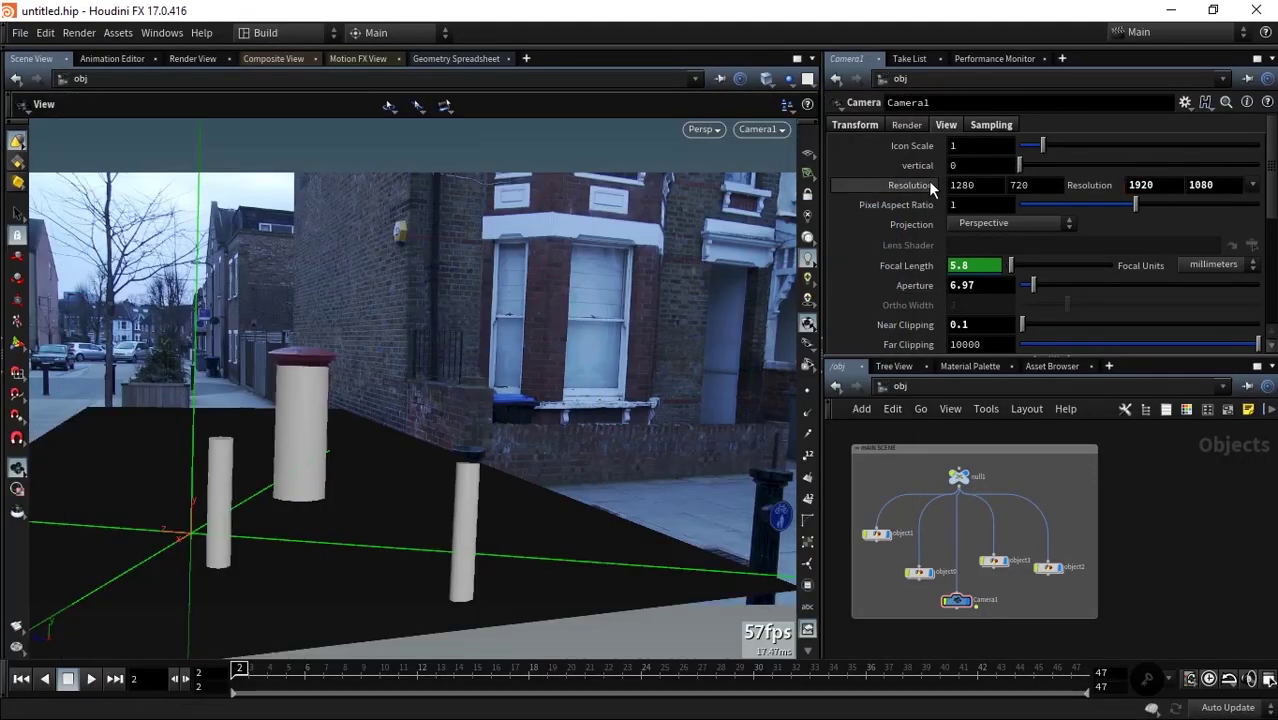
pyautogui.click(958, 165)
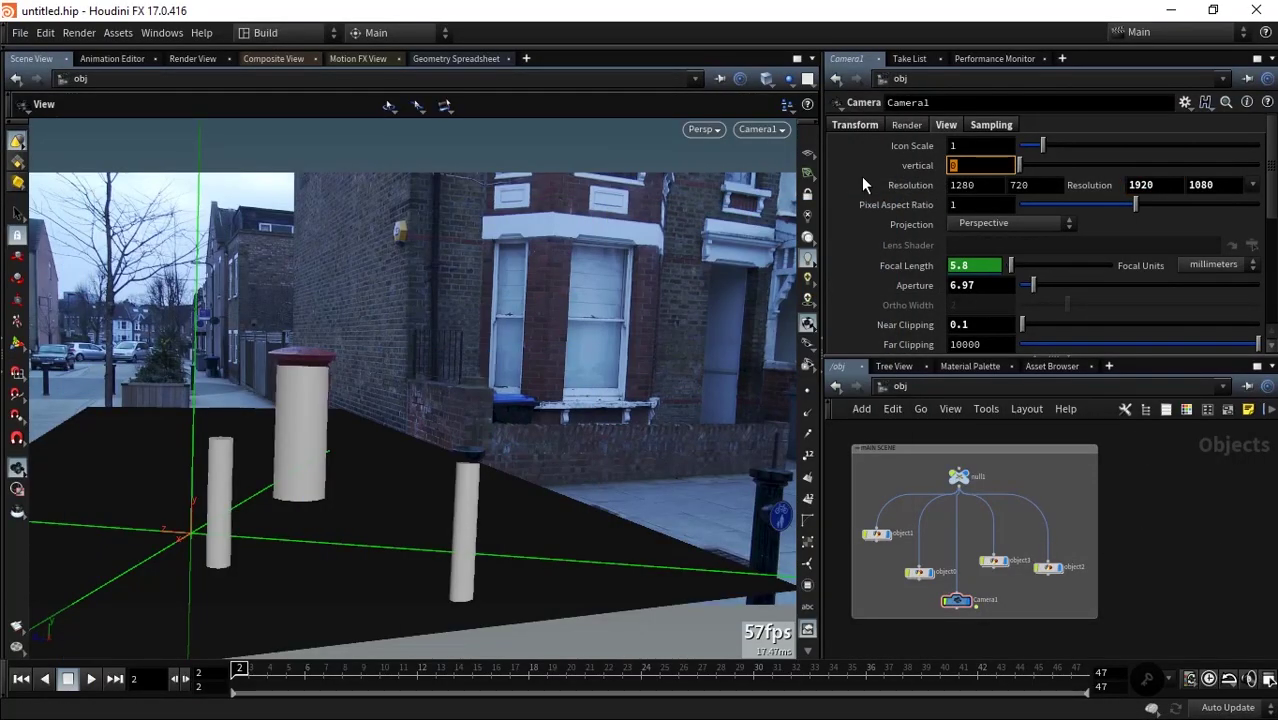
pyautogui.write('1200')
pyautogui.press('Return')
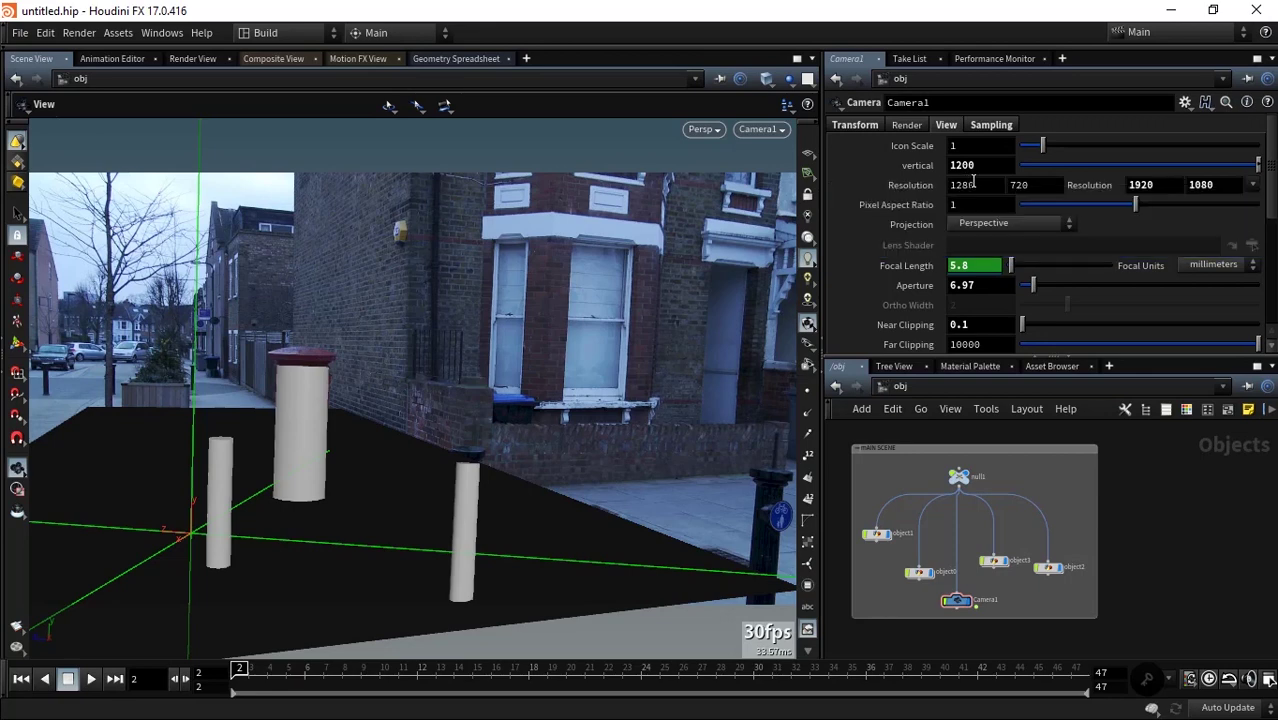
# Open an expression editor for the horizontal resolution with Alt+E and move it aside.
pyautogui.click(968, 184)
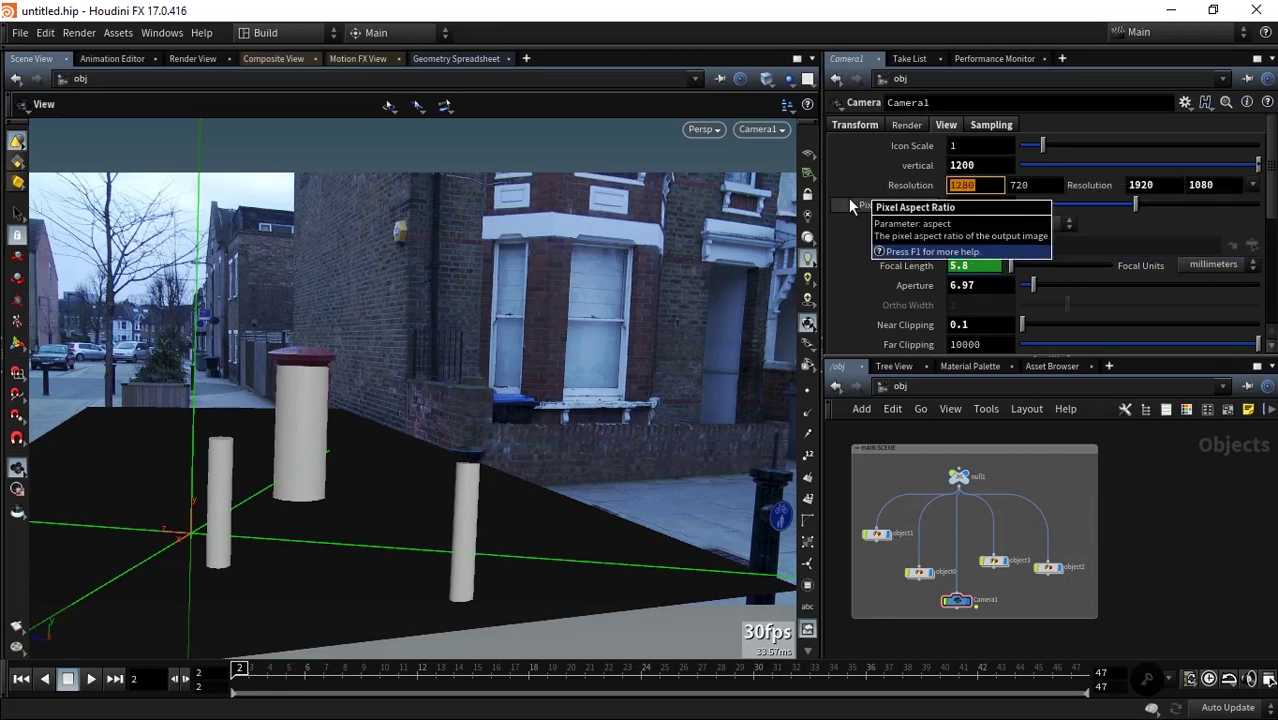
pyautogui.hotkey('alt', 'e')
pyautogui.moveTo(870, 34); pyautogui.dragTo(545, 70)
# Replace resx's 1280 with (ch("vertical_rez")* ch("res2x")) / ch("res2y") and apply, giving 2133.
pyautogui.doubleClick(345, 122)
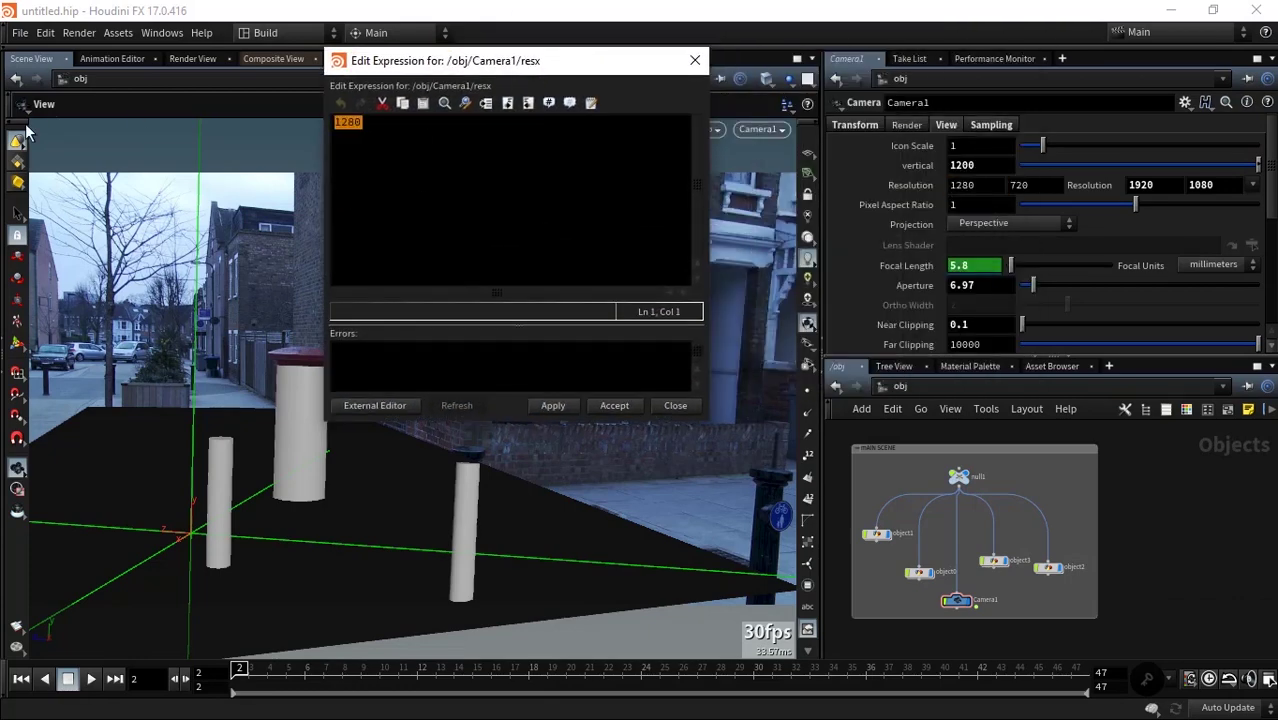
pyautogui.write('(c')
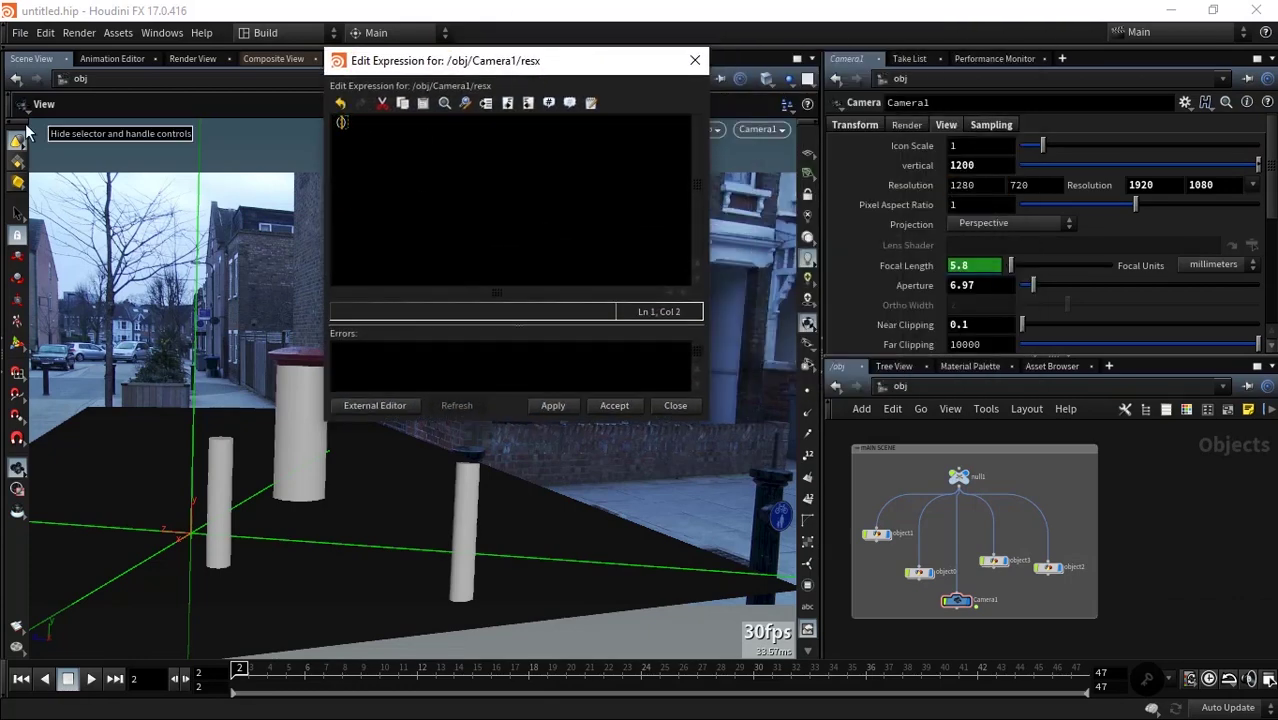
pyautogui.write('h(')
pyautogui.write(')')
pyautogui.write('"')
pyautogui.write('v')
pyautogui.write('ert')
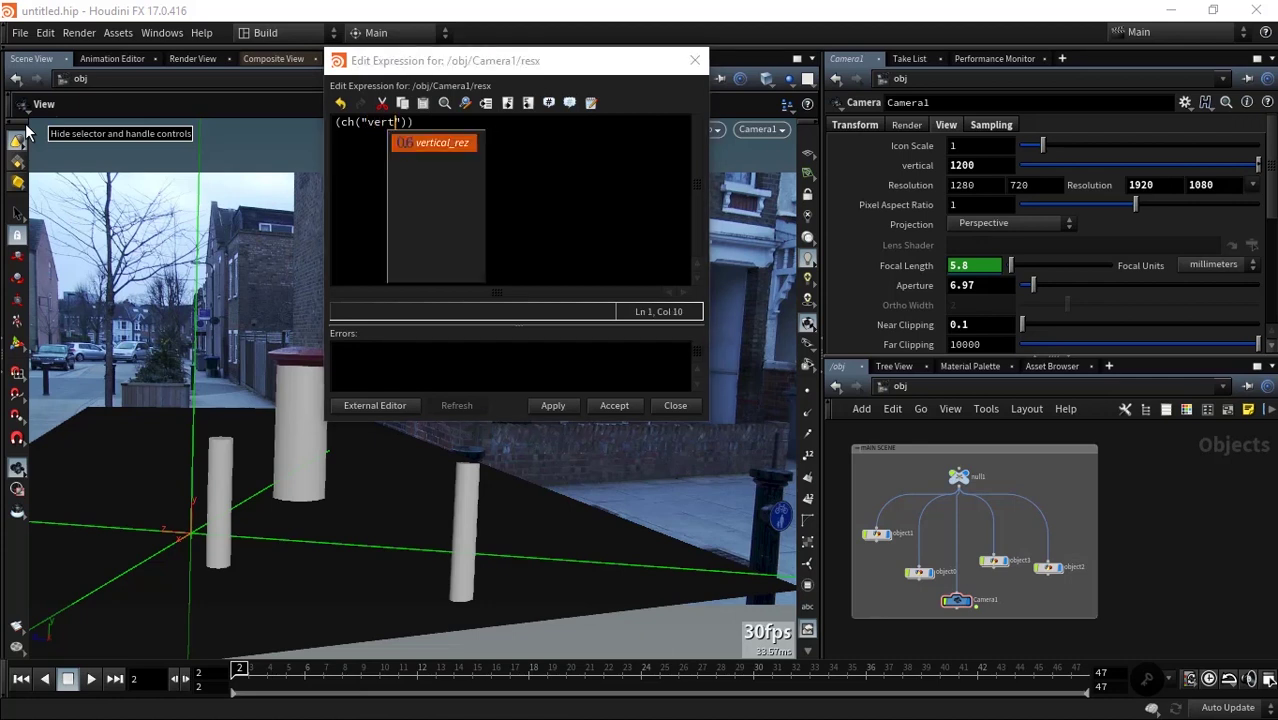
pyautogui.press('Return')
pyautogui.write('"')
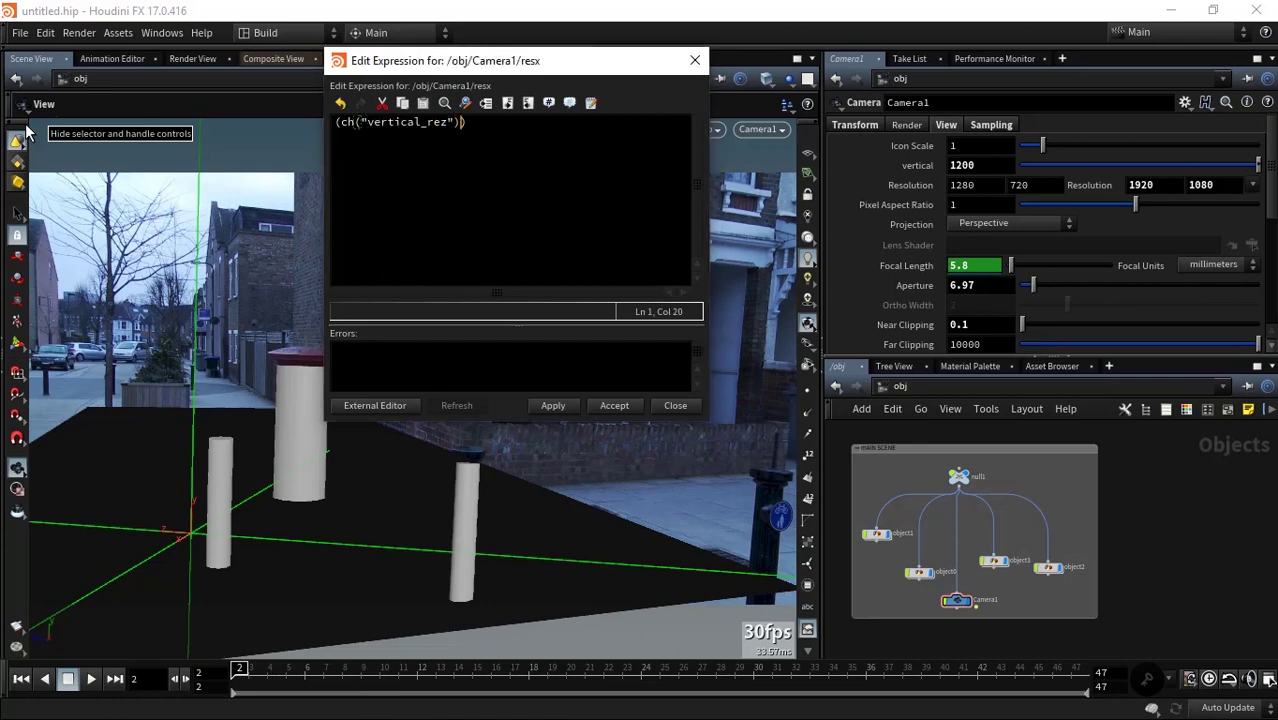
pyautogui.write('* ch')
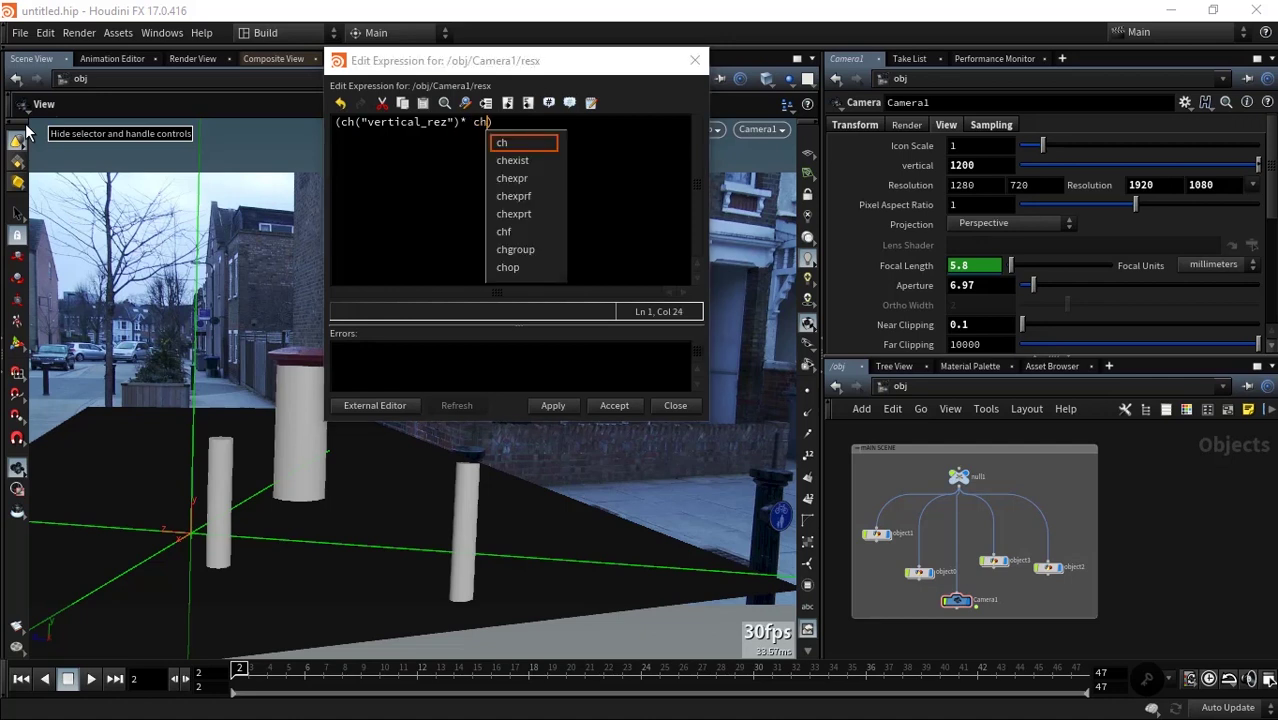
pyautogui.write('()"')
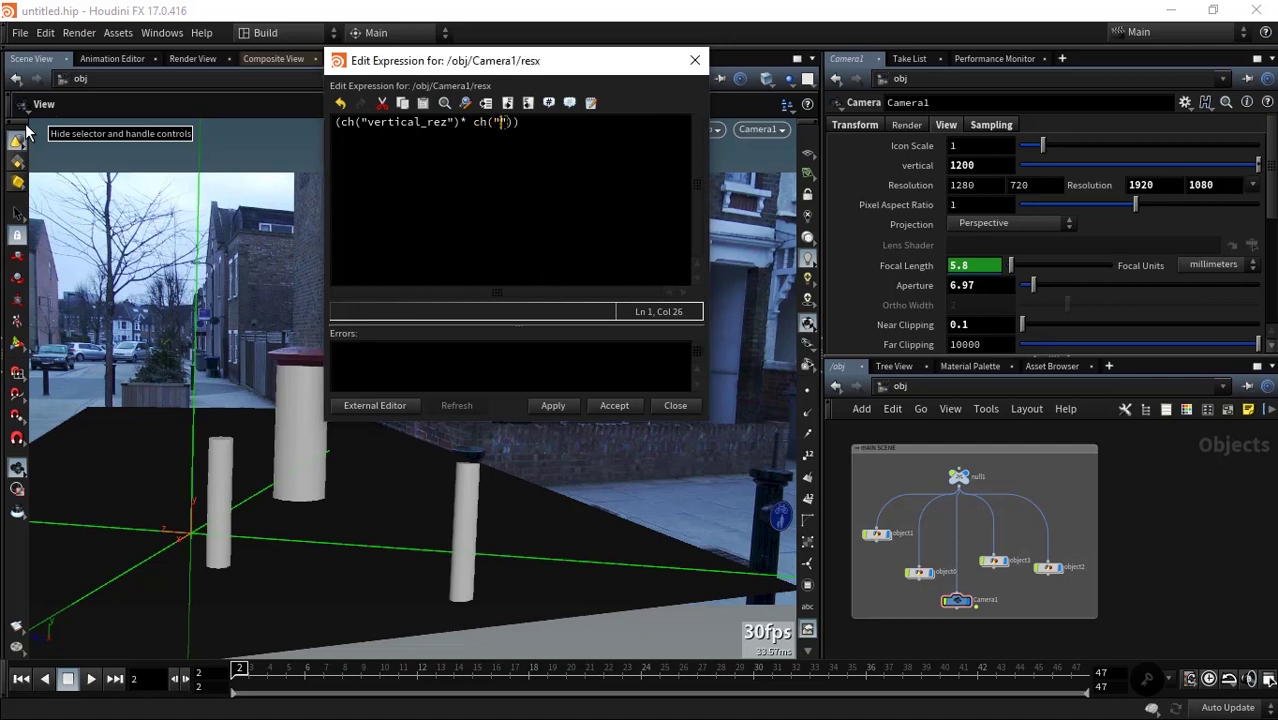
pyautogui.write('res')
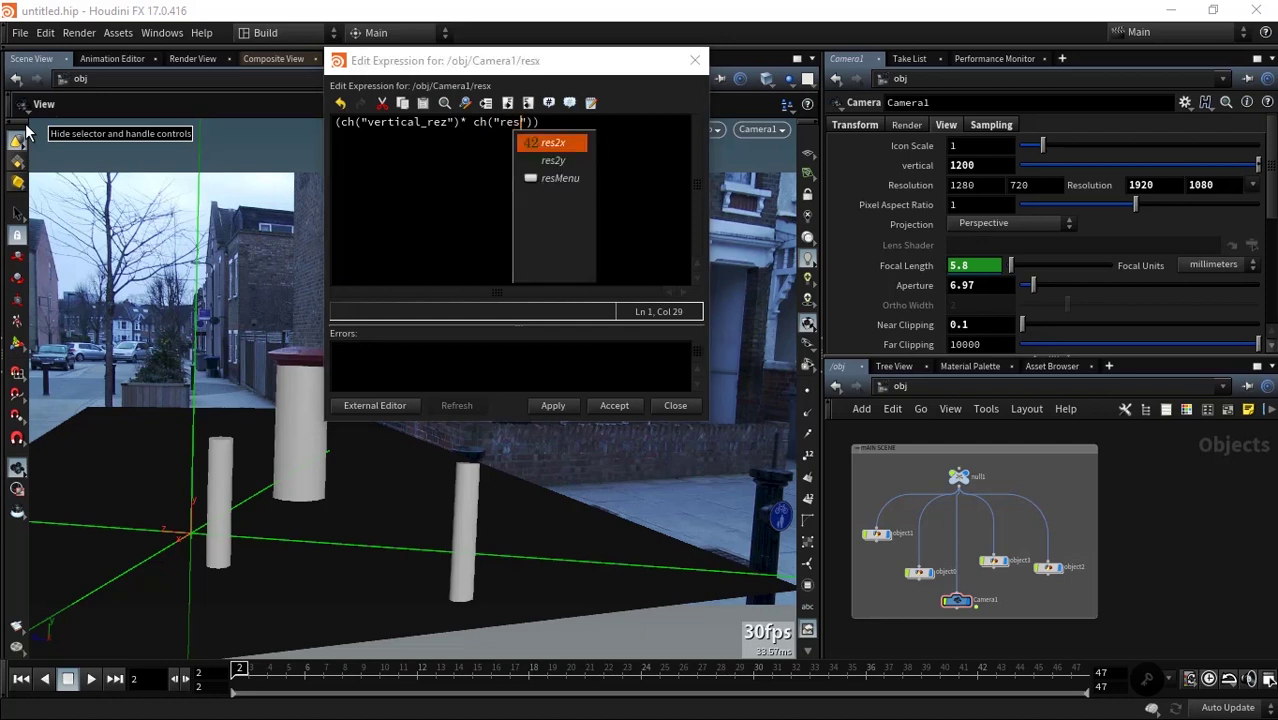
pyautogui.press('Return')
pyautogui.press('Right')
pyautogui.press('Right')
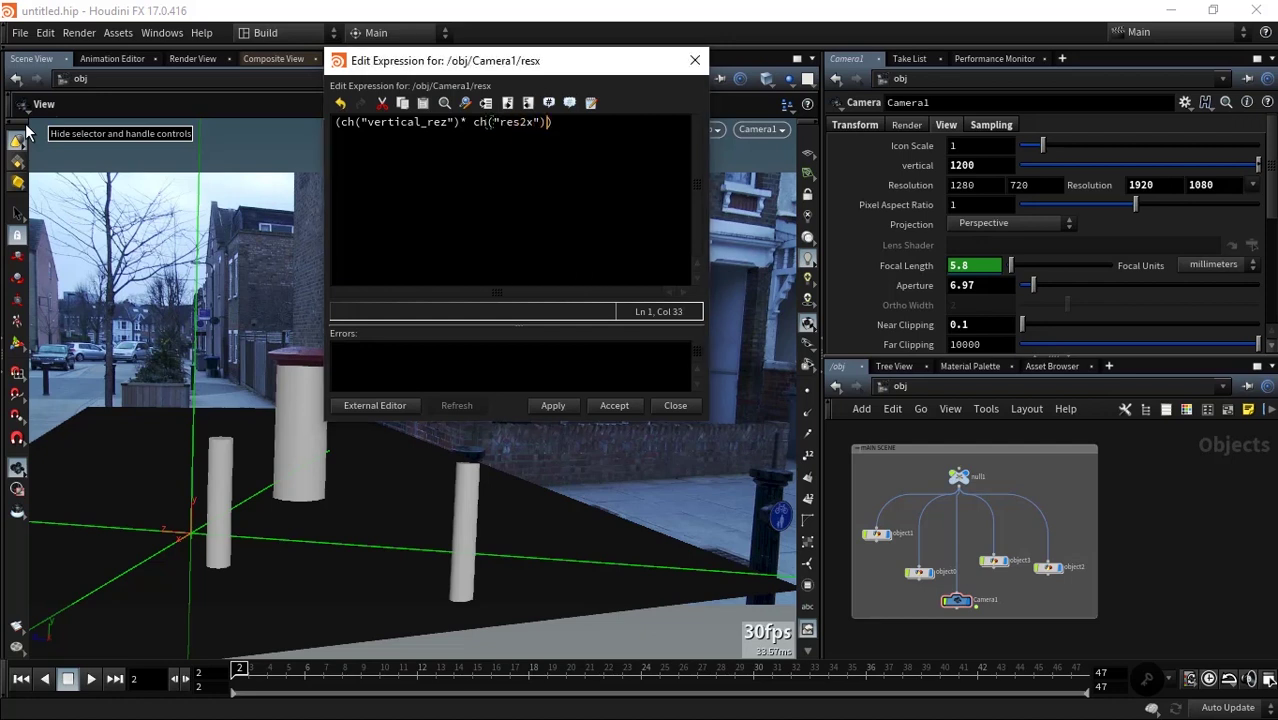
pyautogui.write(')')
pyautogui.write(' / ')
pyautogui.write('ch(')
pyautogui.write('"res')
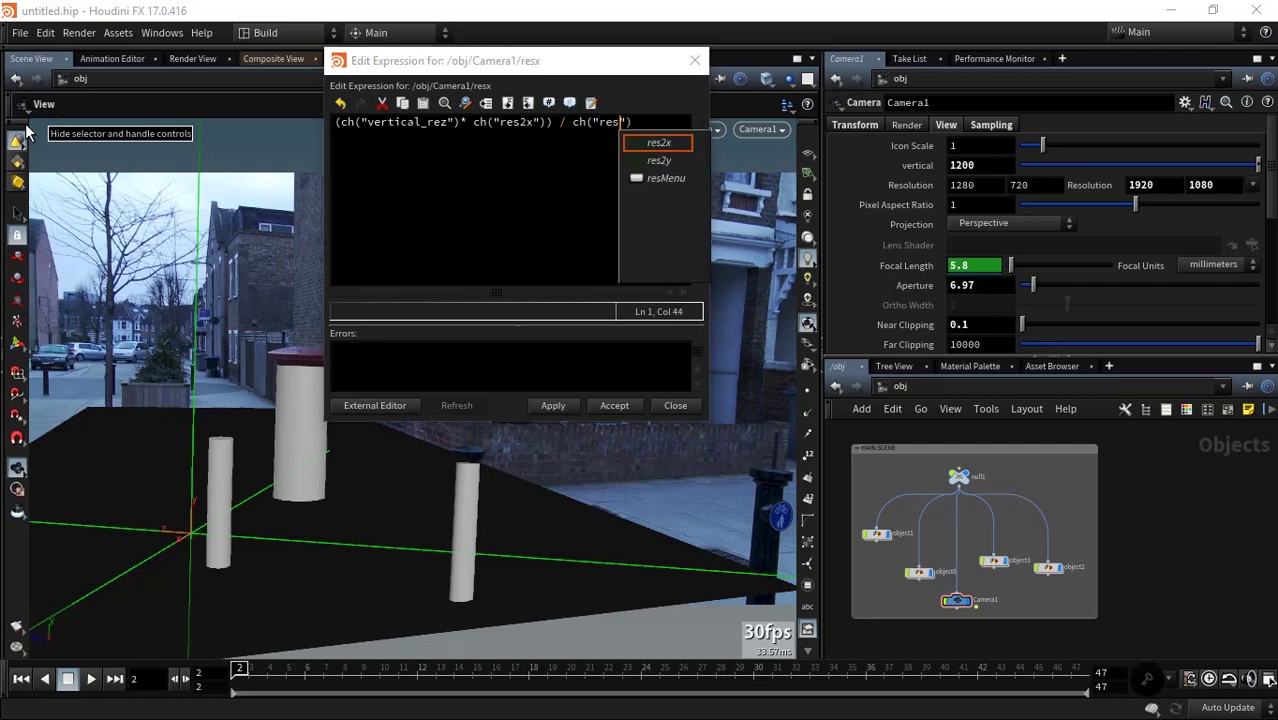
pyautogui.press('Down')
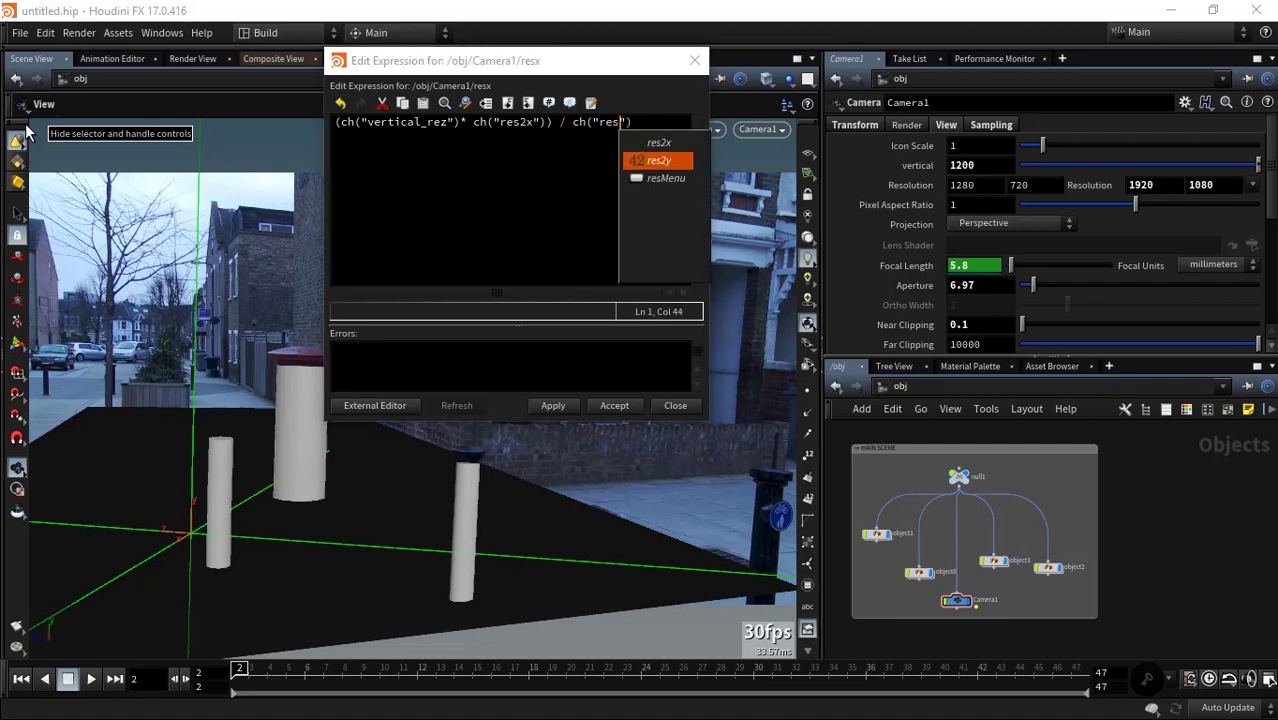
pyautogui.press('Return')
pyautogui.press('Right')
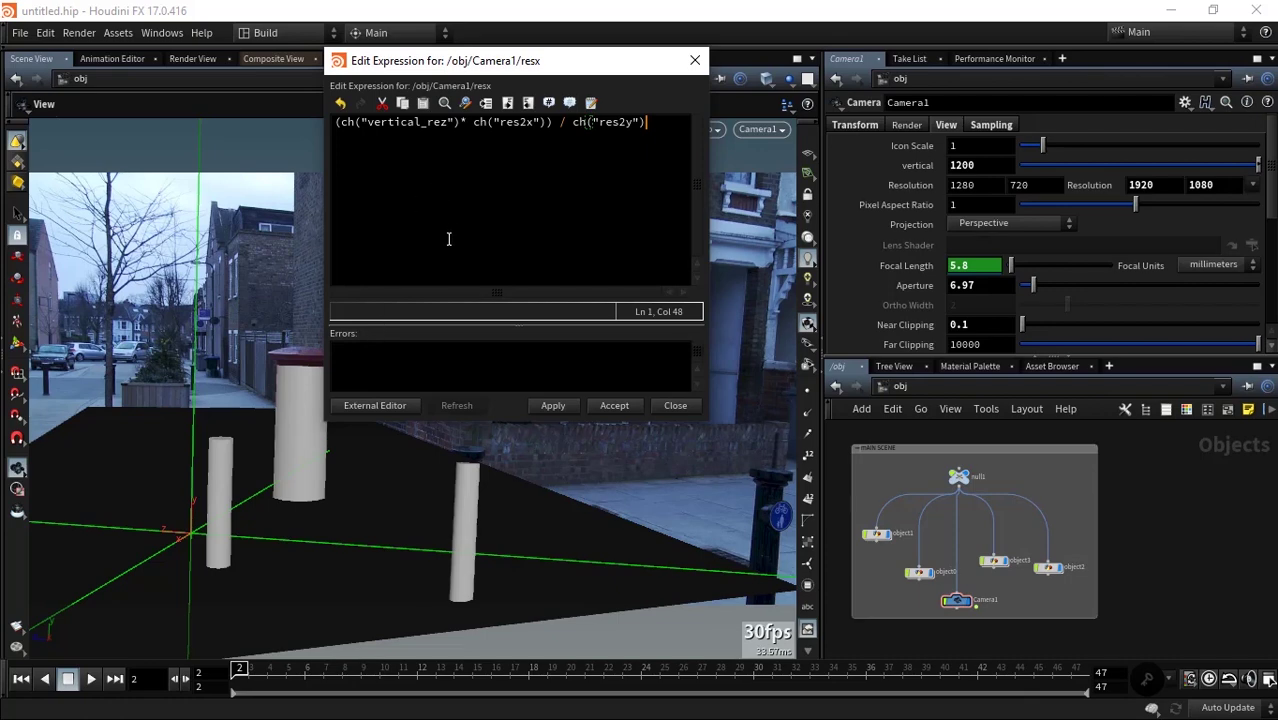
pyautogui.click(549, 406)
# Replace Camera1's Resolution Y of 720 with ch("vertical_rez"), giving 2133 × 1200.
pyautogui.click(613, 404)
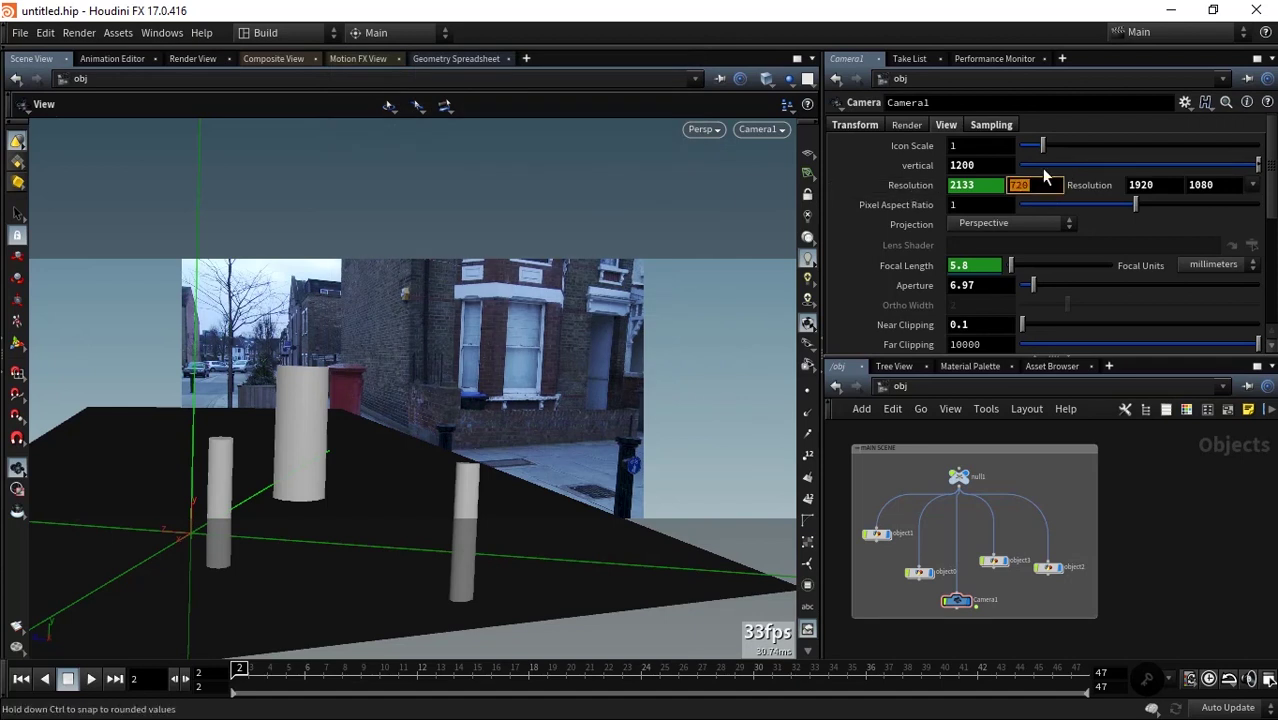
pyautogui.hotkey('alt', 'e')
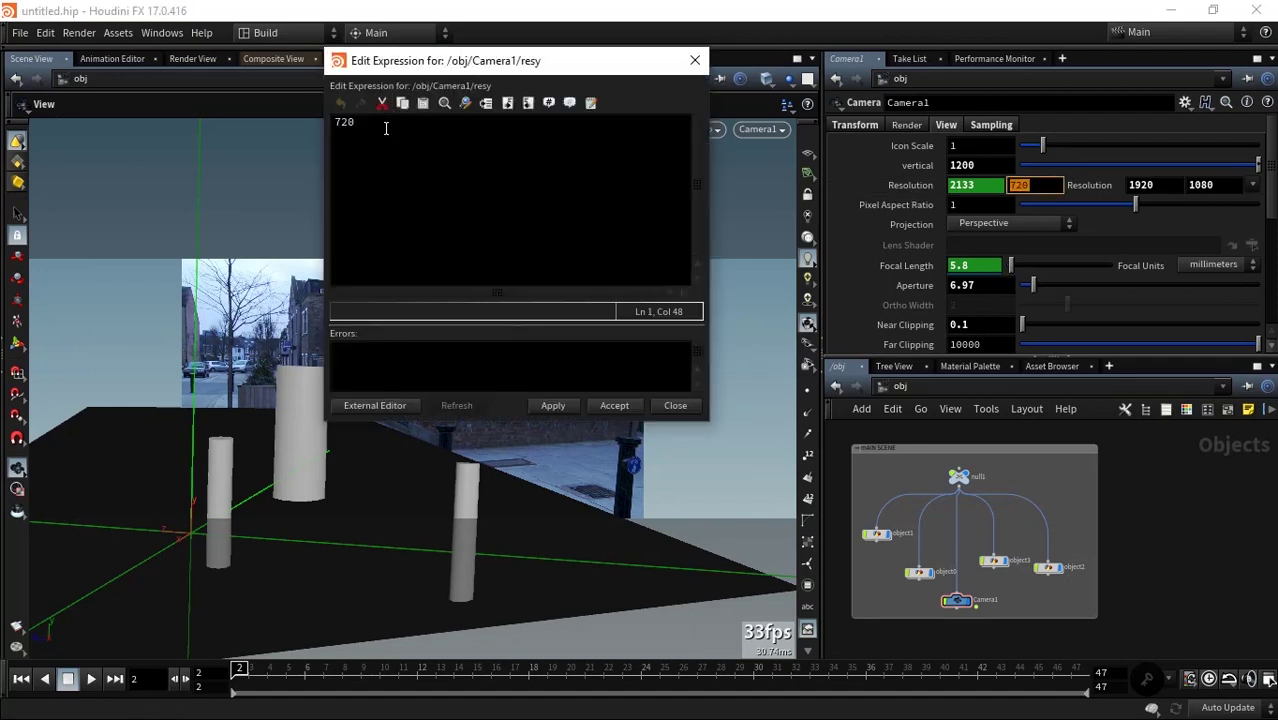
pyautogui.moveTo(386, 128); pyautogui.dragTo(288, 131)
pyautogui.write('ch')
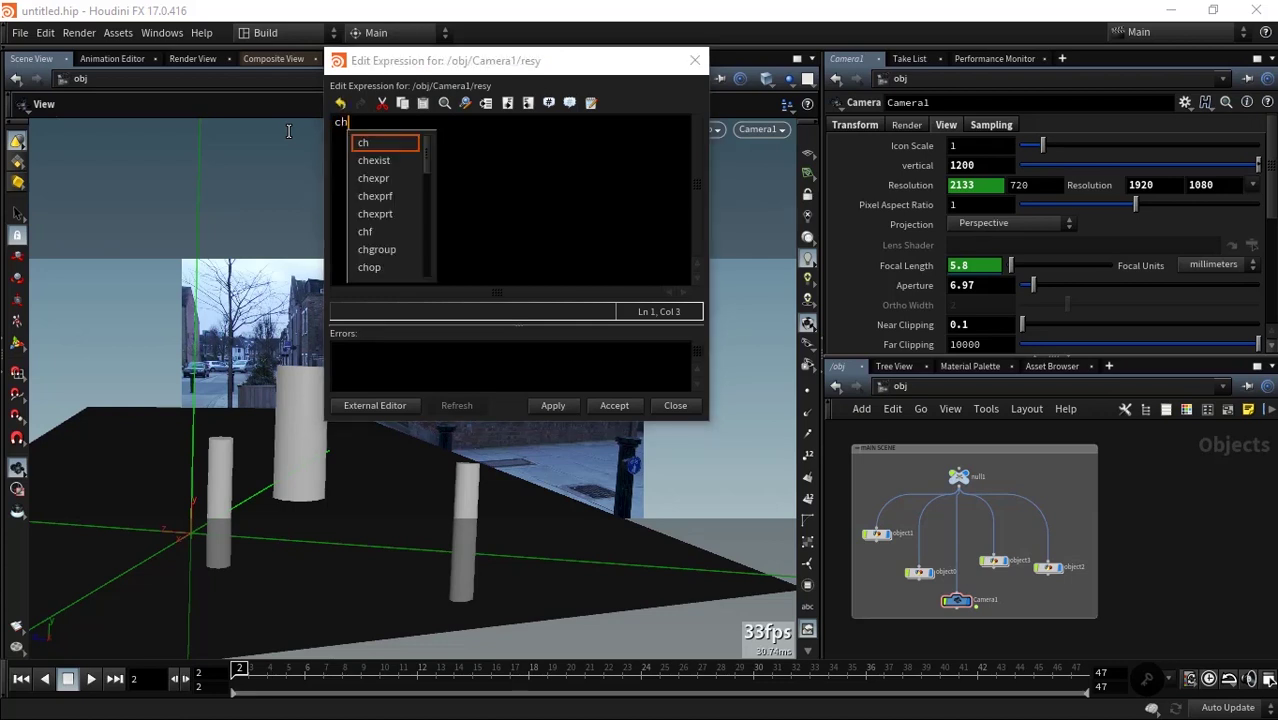
pyautogui.write('("v')
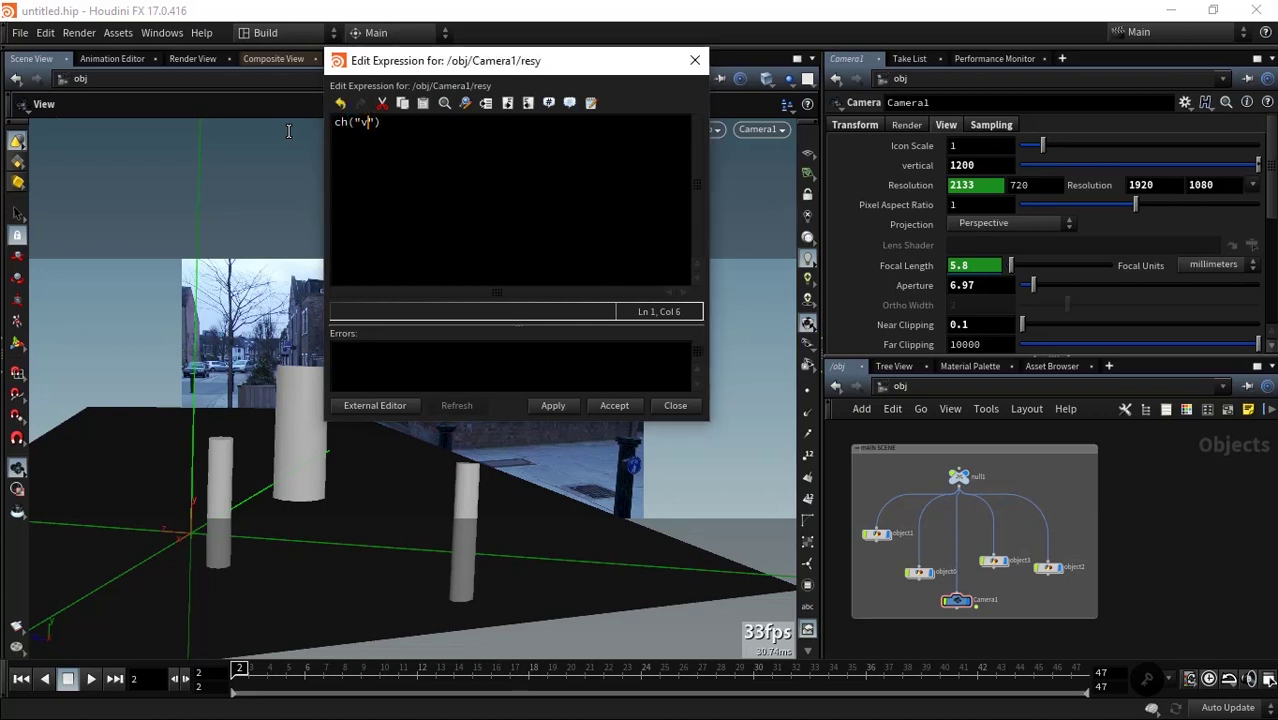
pyautogui.write('ertical_rez')
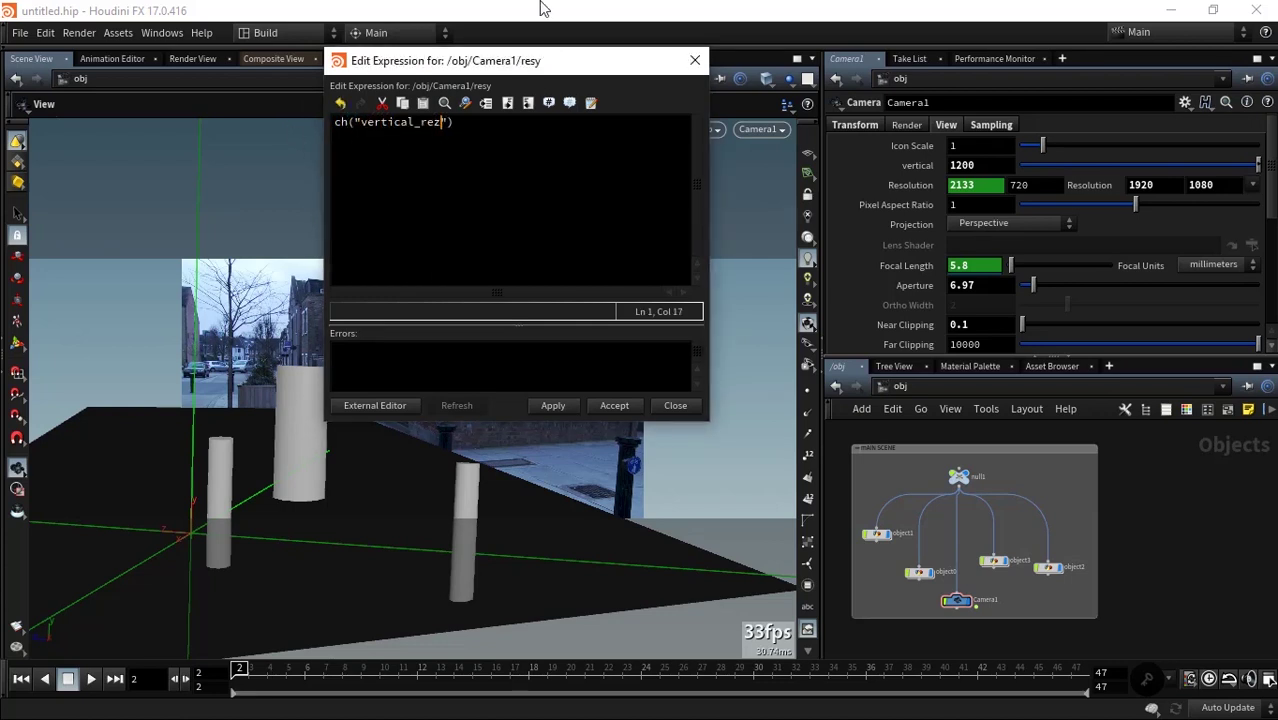
pyautogui.click(614, 405)
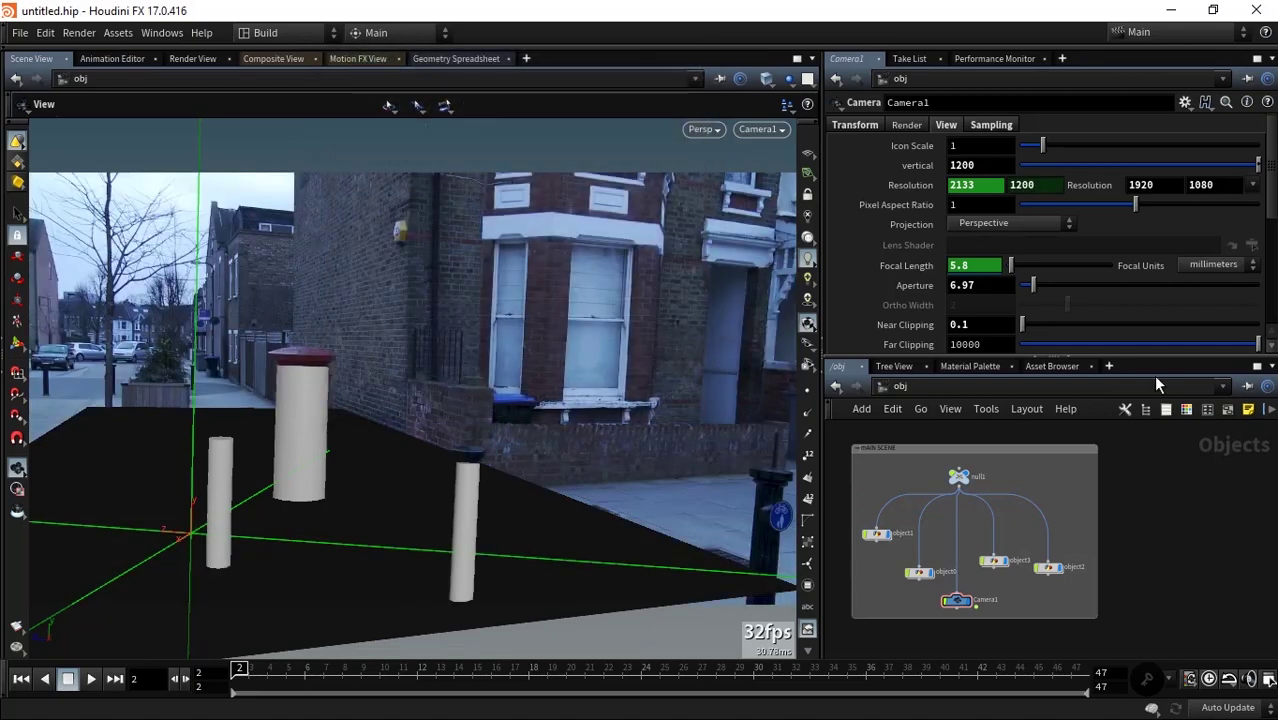
# Scroll Camera1's parameters down to the background image and Screen Window settings.
pyautogui.scroll(-3, 1276, 180)
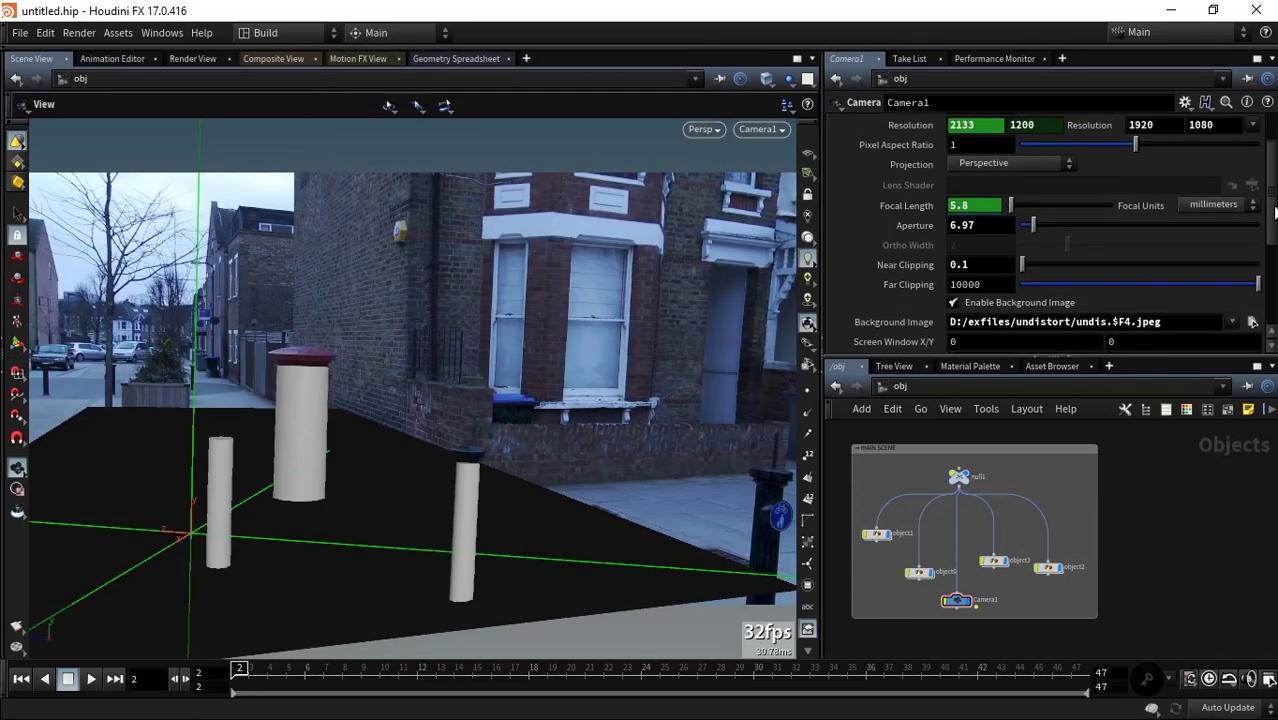
pyautogui.scroll(-2, 1276, 180)
pyautogui.scroll(-1, 1276, 180)
pyautogui.scroll(-1, 1276, 180)
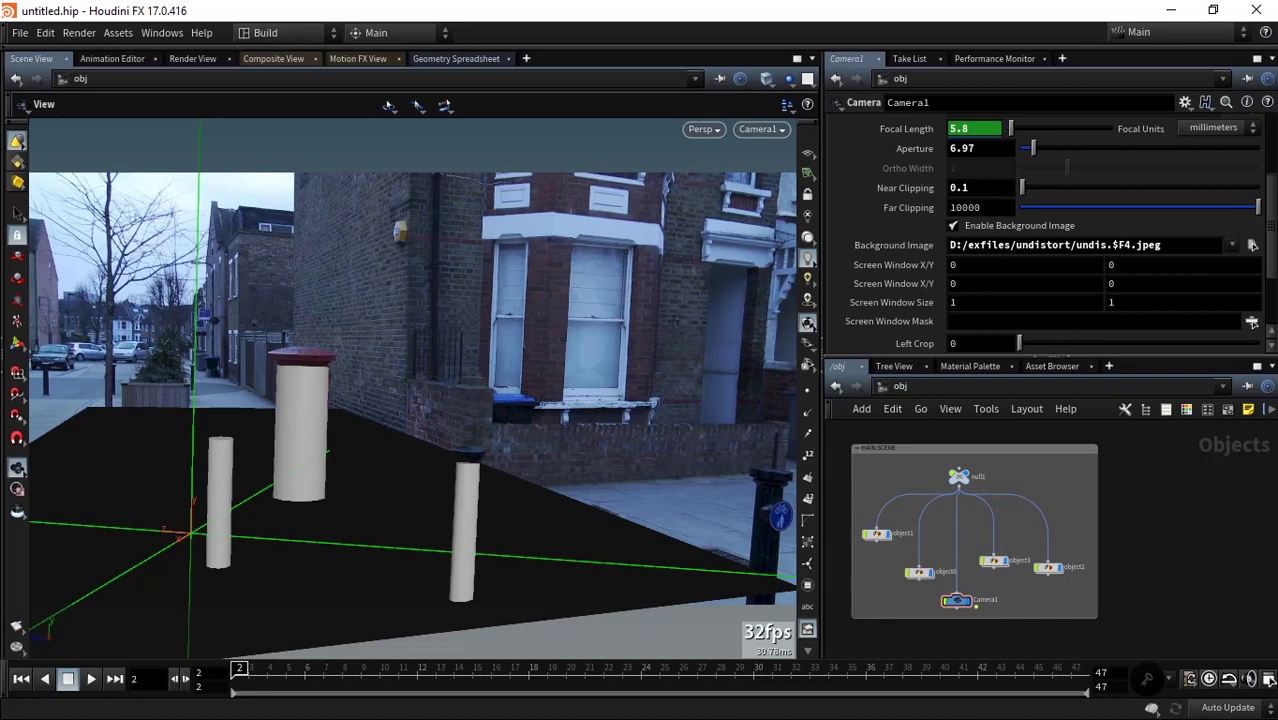
pyautogui.scroll(-1, 1270, 190)
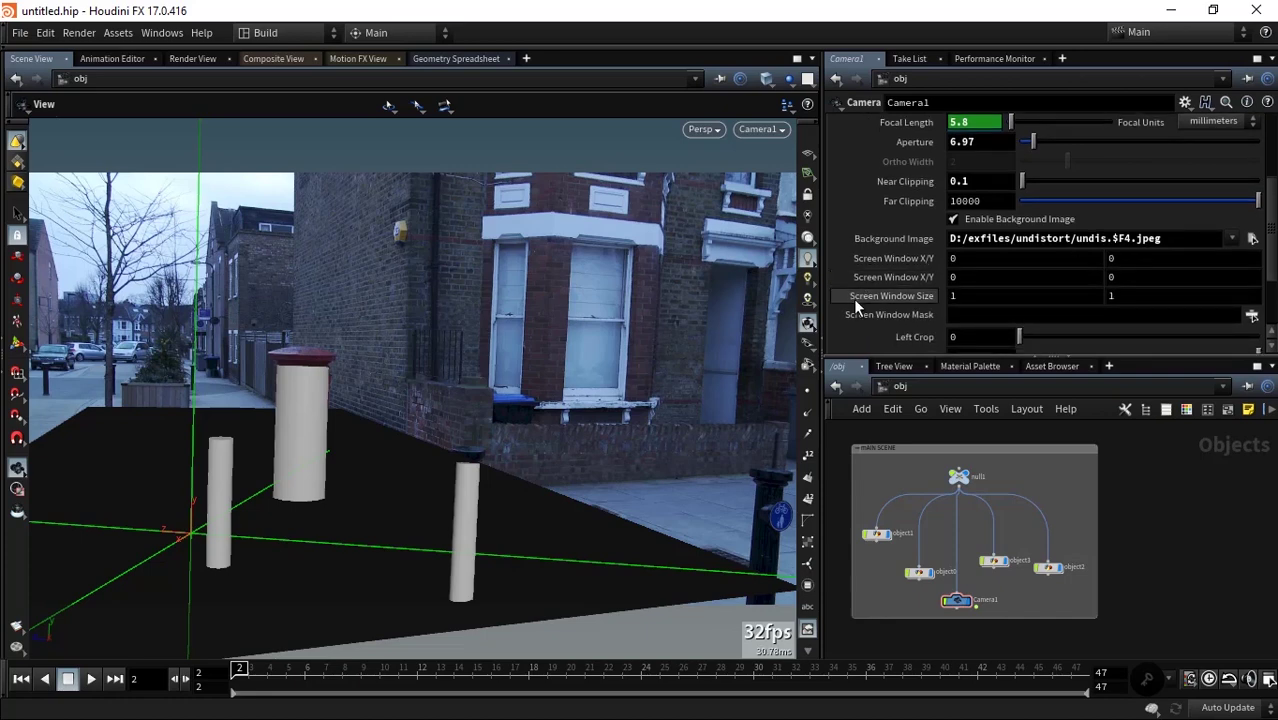
# Try the value ladder on Screen Window X/Y, then bring up the camera's parameter options menu.
pyautogui.middleClick(898, 258)
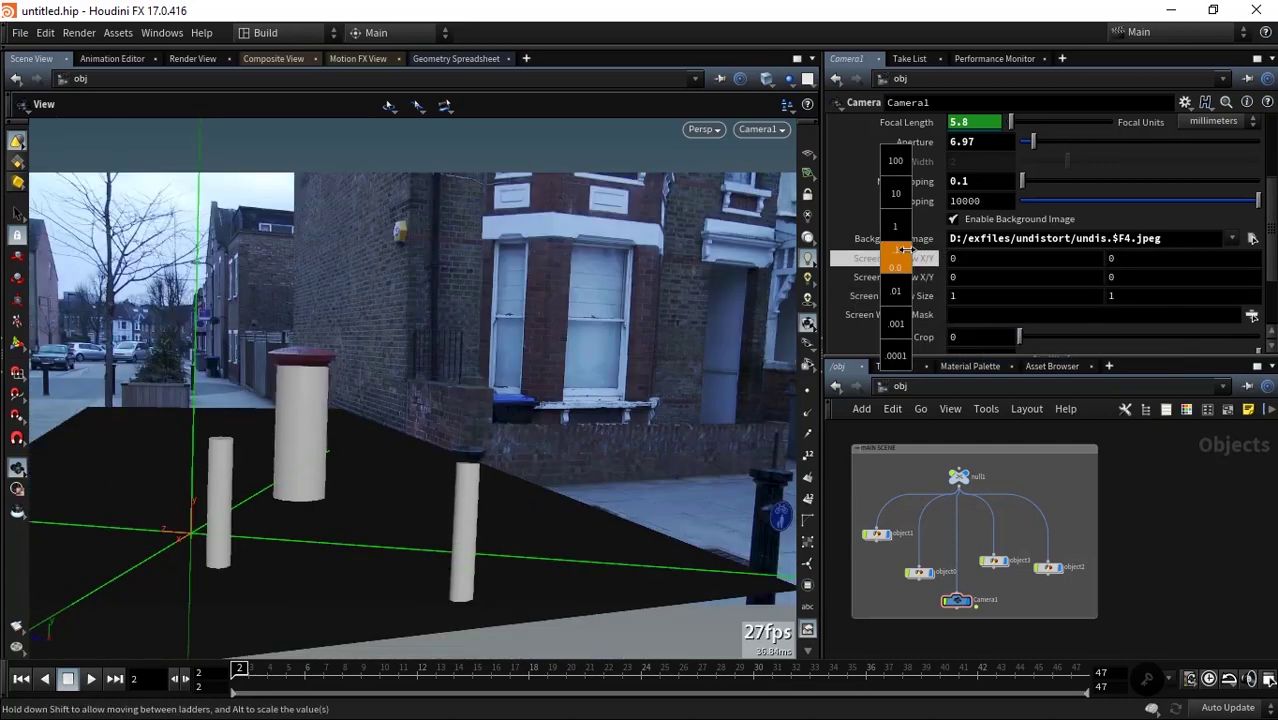
pyautogui.moveTo(900, 258)
pyautogui.mouseDown(button='middle')
pyautogui.moveTo(899, 297)
pyautogui.moveTo(920, 292)
pyautogui.mouseUp(button='middle')
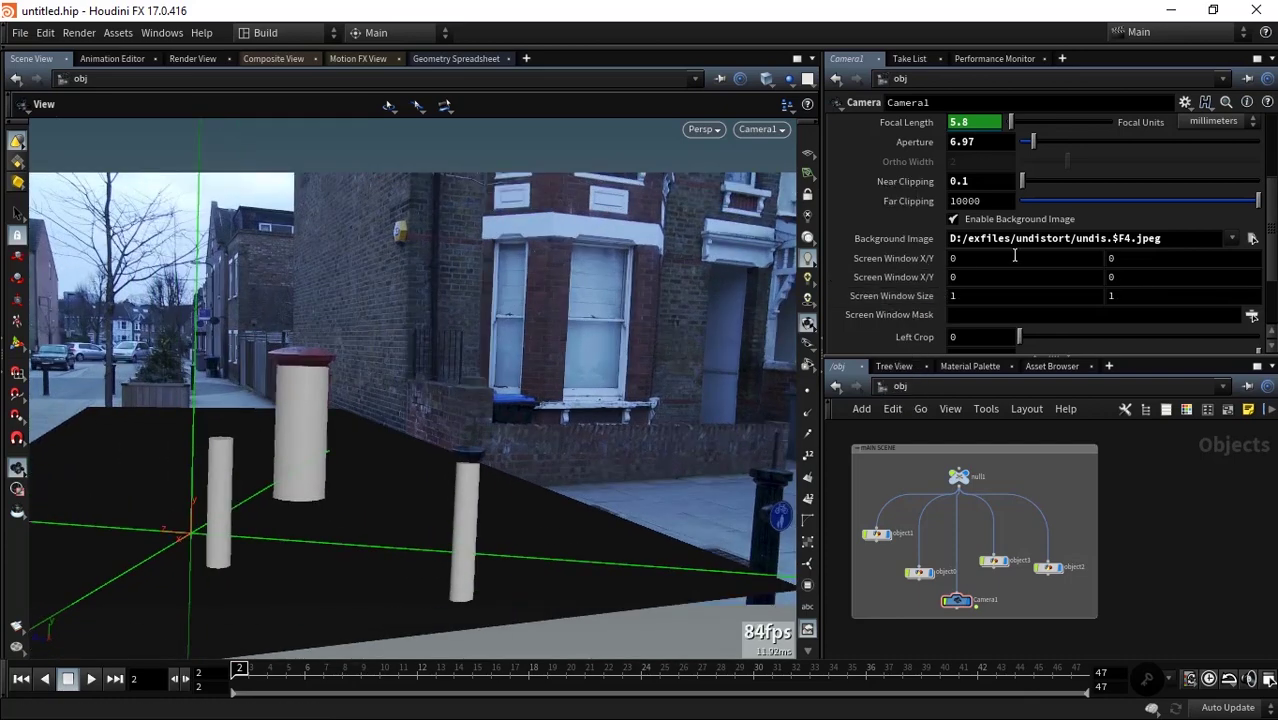
pyautogui.click(1185, 102)
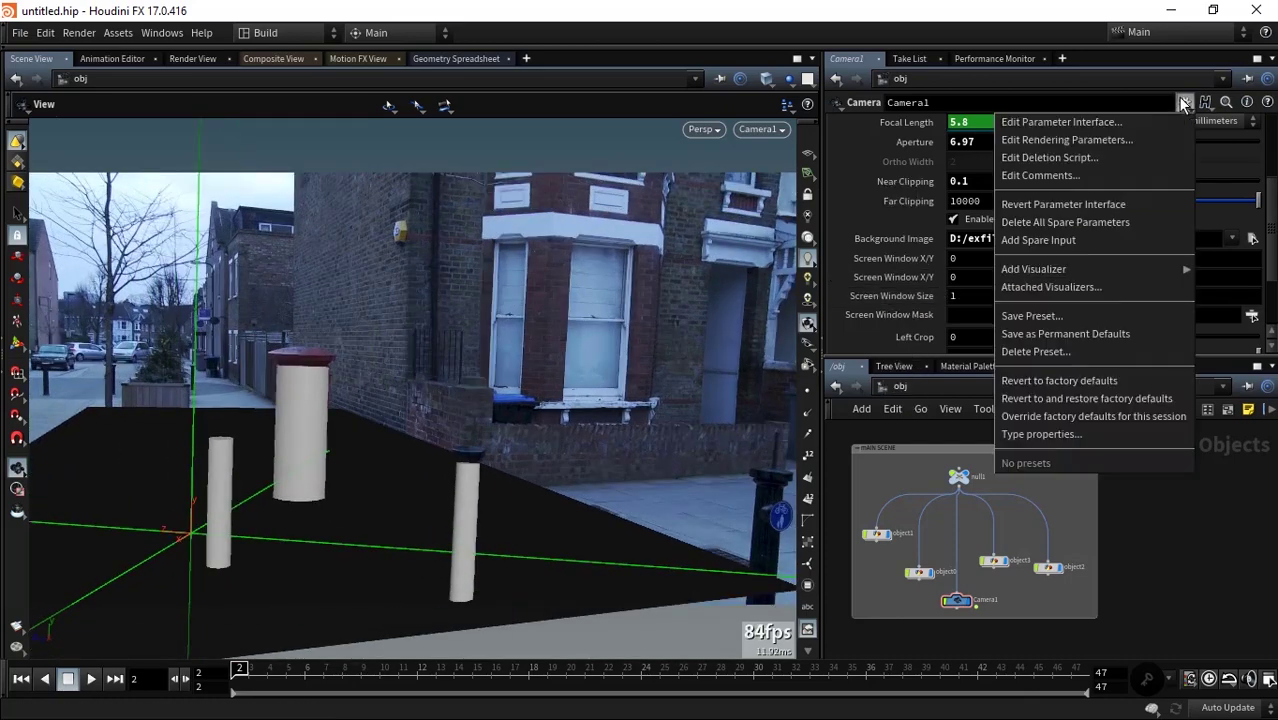
# In Edit Parameter Interface, delete the extra Screen Window X/Y parameter (win2).
pyautogui.click(1034, 124)
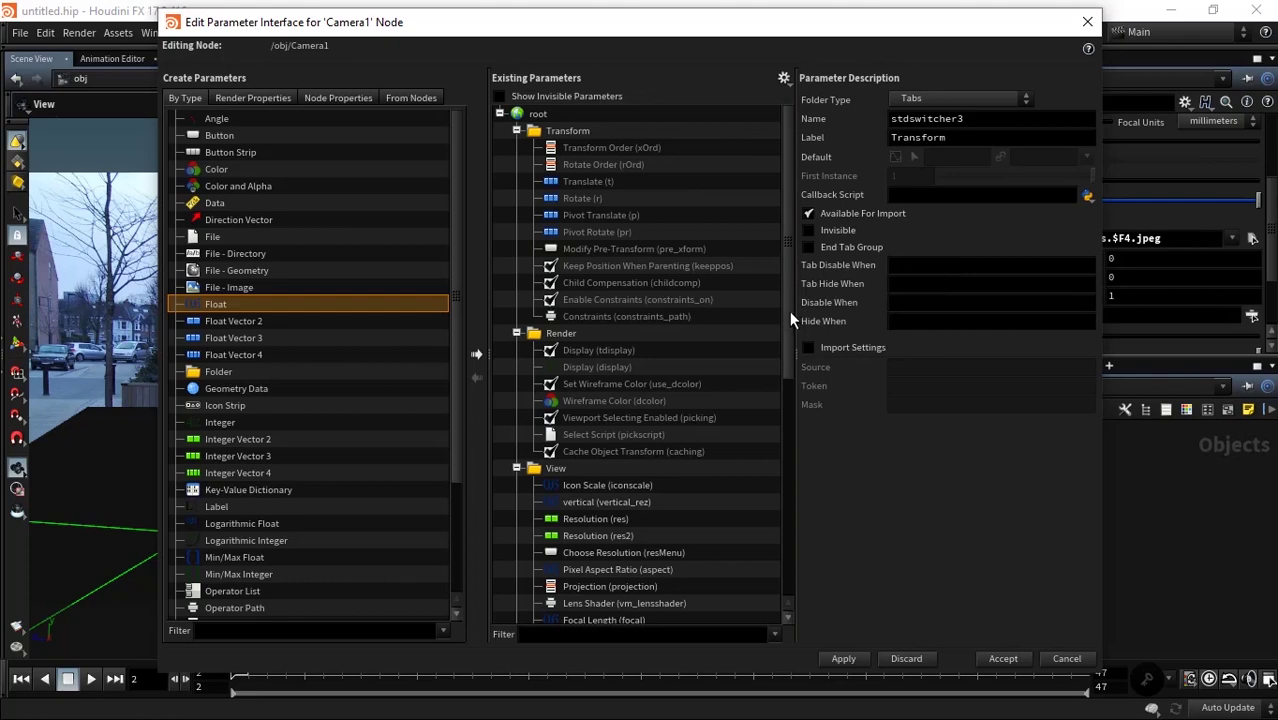
pyautogui.scroll(-5, 796, 440)
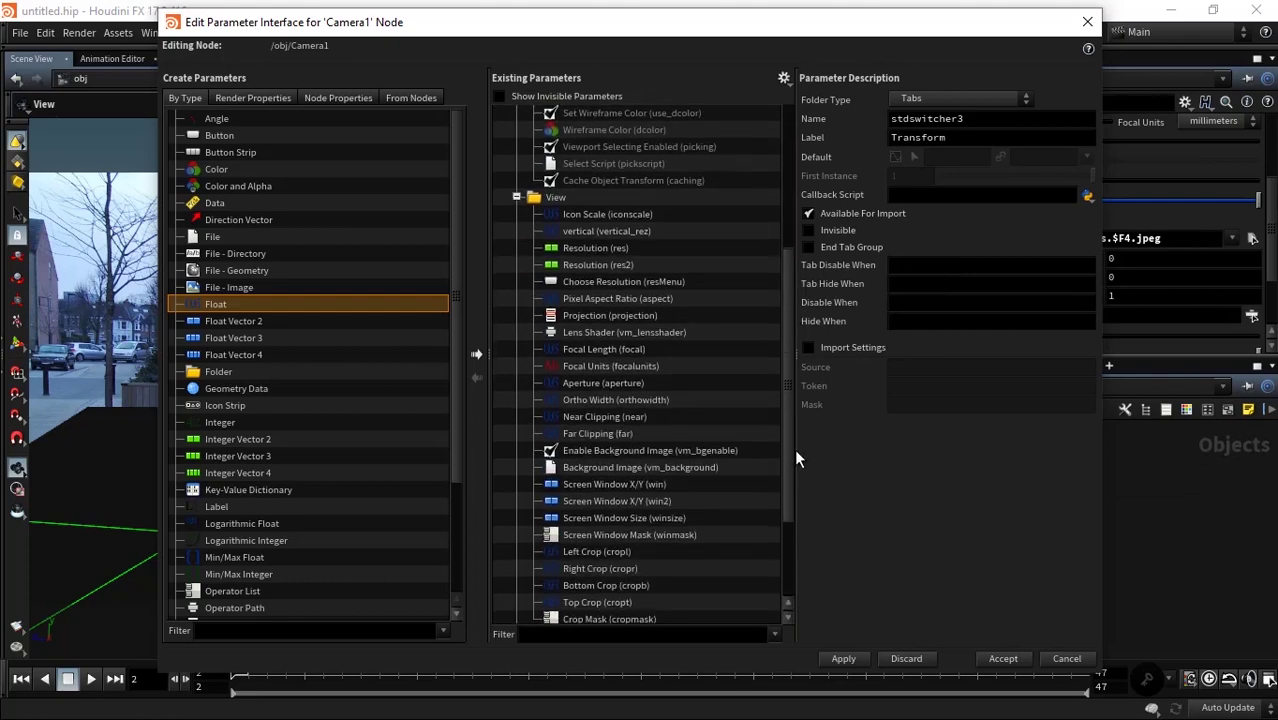
pyautogui.scroll(-1, 794, 460)
pyautogui.click(628, 452)
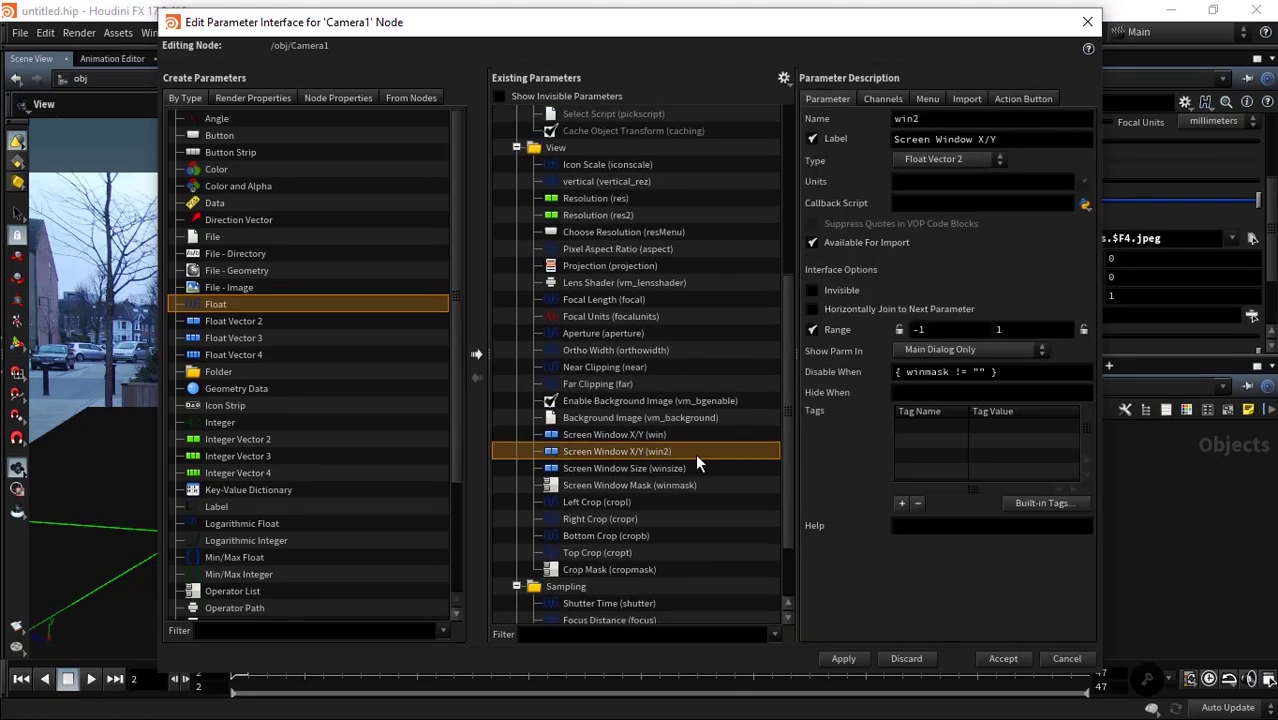
pyautogui.rightClick(642, 450)
pyautogui.click(578, 504)
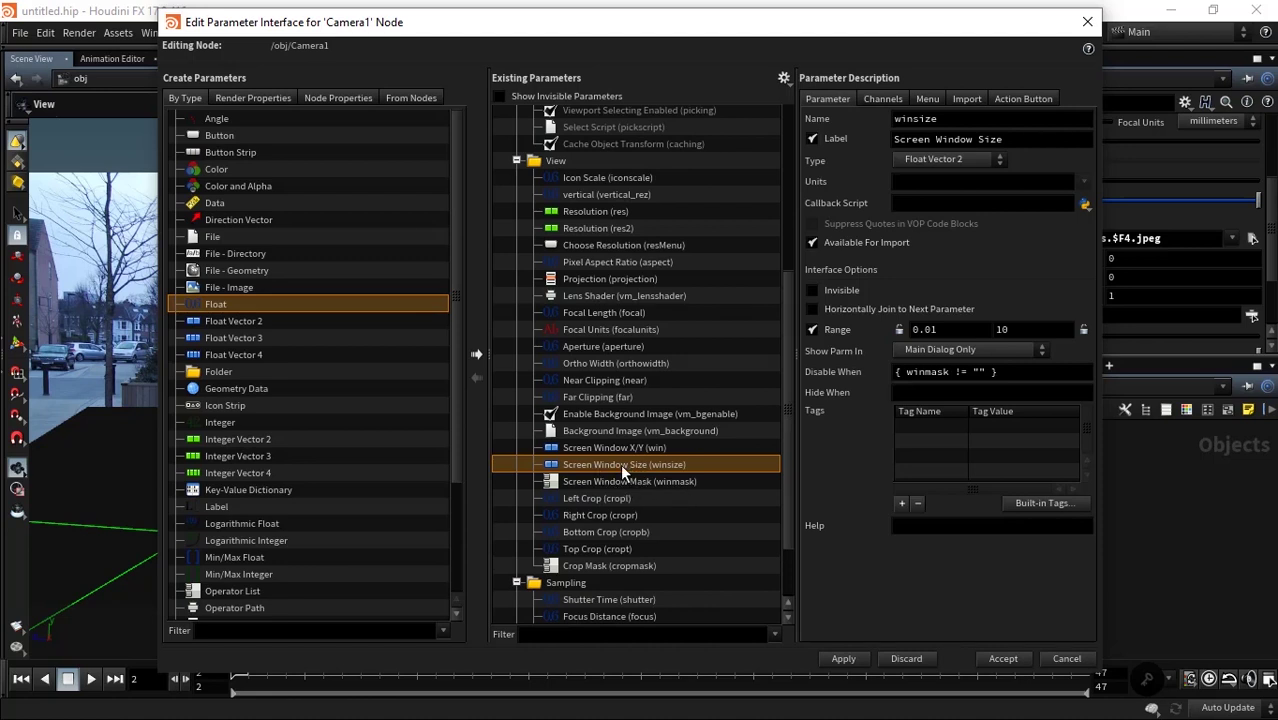
# Duplicate Screen Window Size as winsize2 and accept the interface changes.
pyautogui.rightClick(620, 464)
pyautogui.click(583, 531)
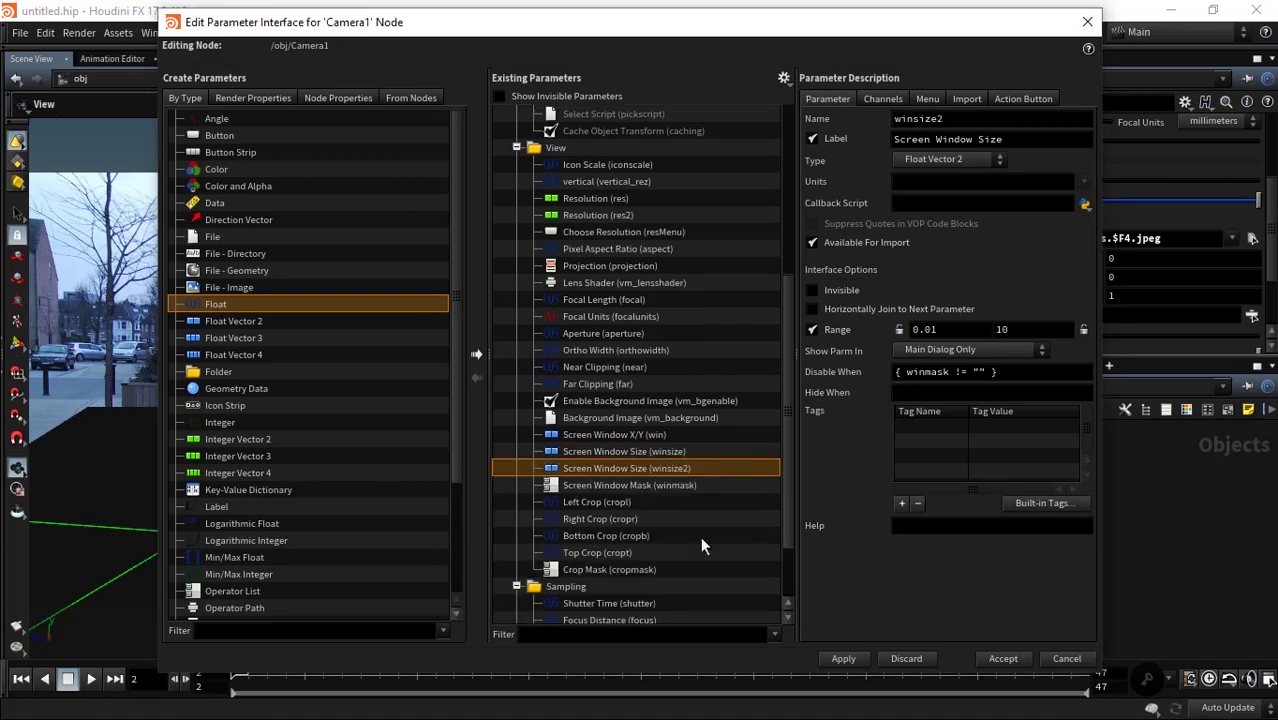
pyautogui.click(1003, 658)
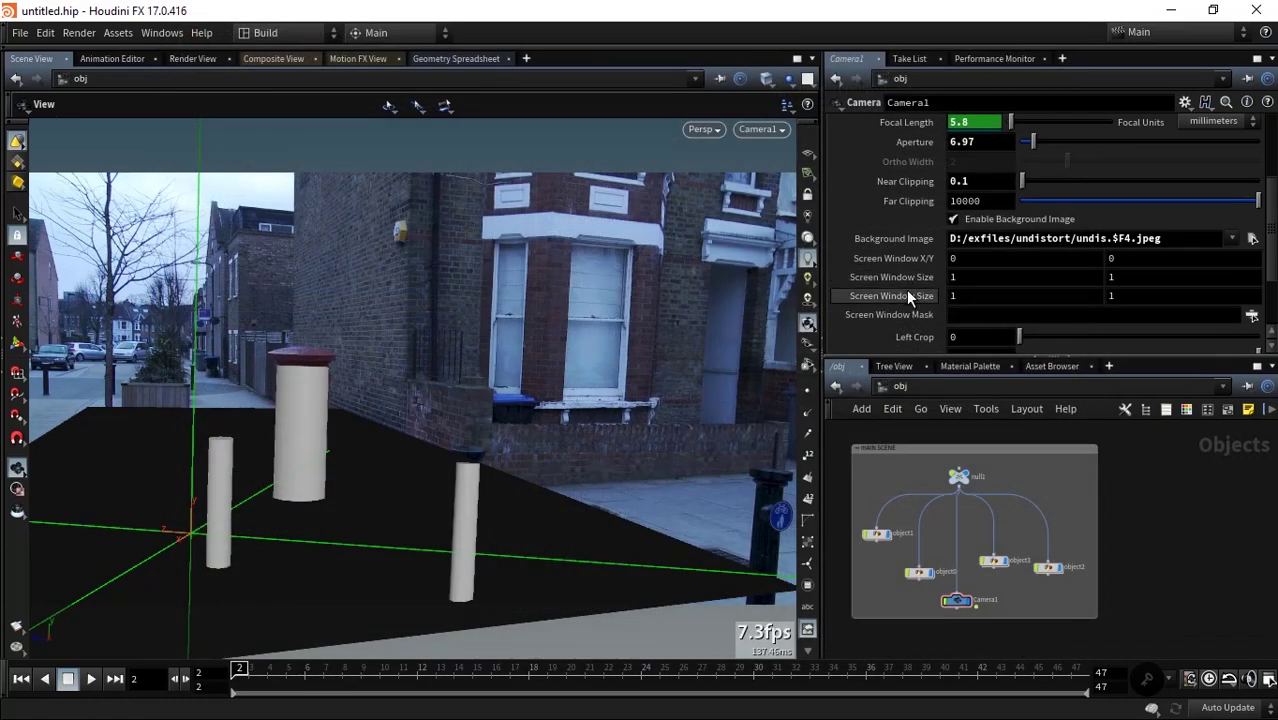
pyautogui.moveTo(920, 275)
pyautogui.mouseDown(button='middle')
pyautogui.moveTo(936, 273)
pyautogui.moveTo(915, 292)
pyautogui.mouseUp(button='middle')
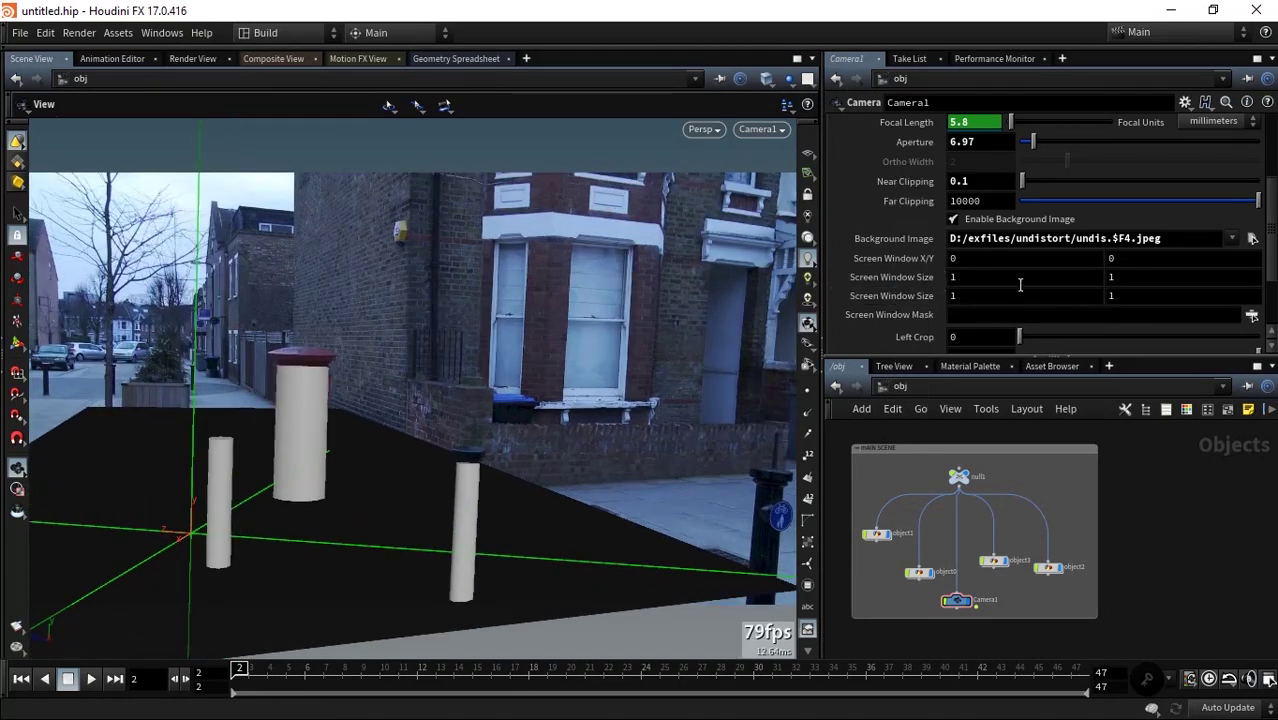
pyautogui.click(966, 277)
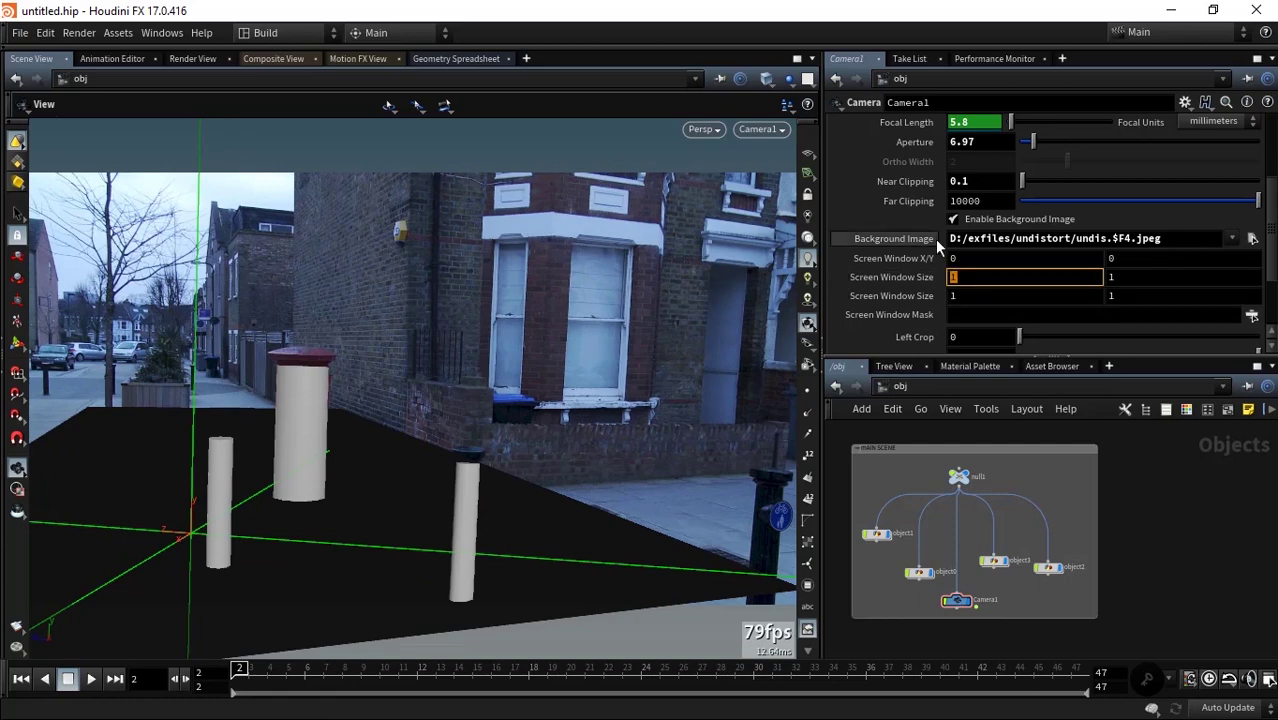
pyautogui.hotkey('alt', 'e')
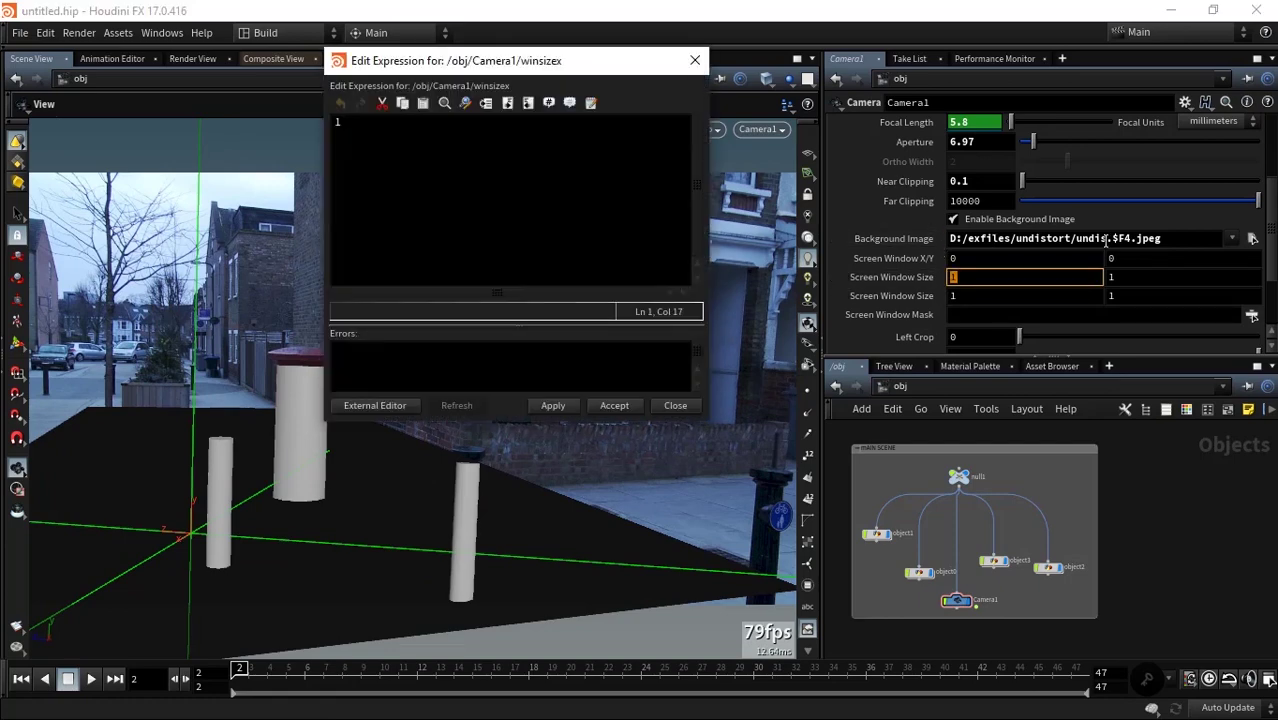
pyautogui.write('(')
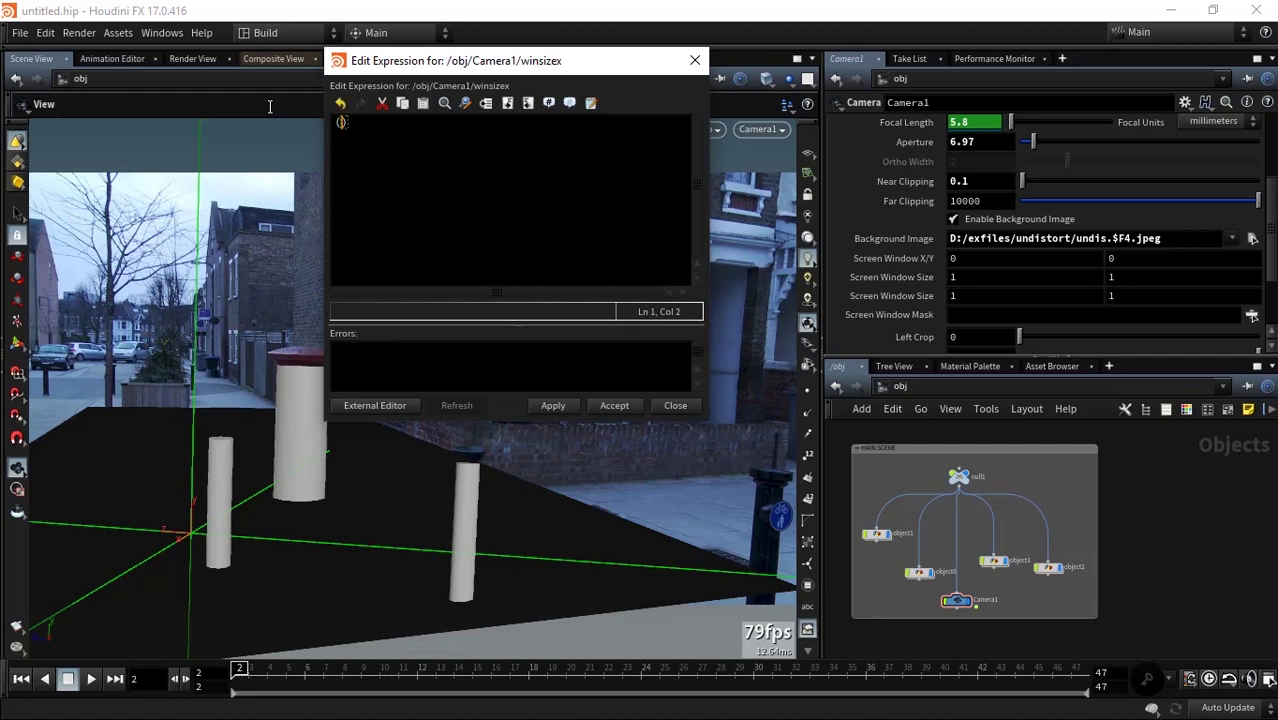
pyautogui.write('ch(')
pyautogui.write('"vert')
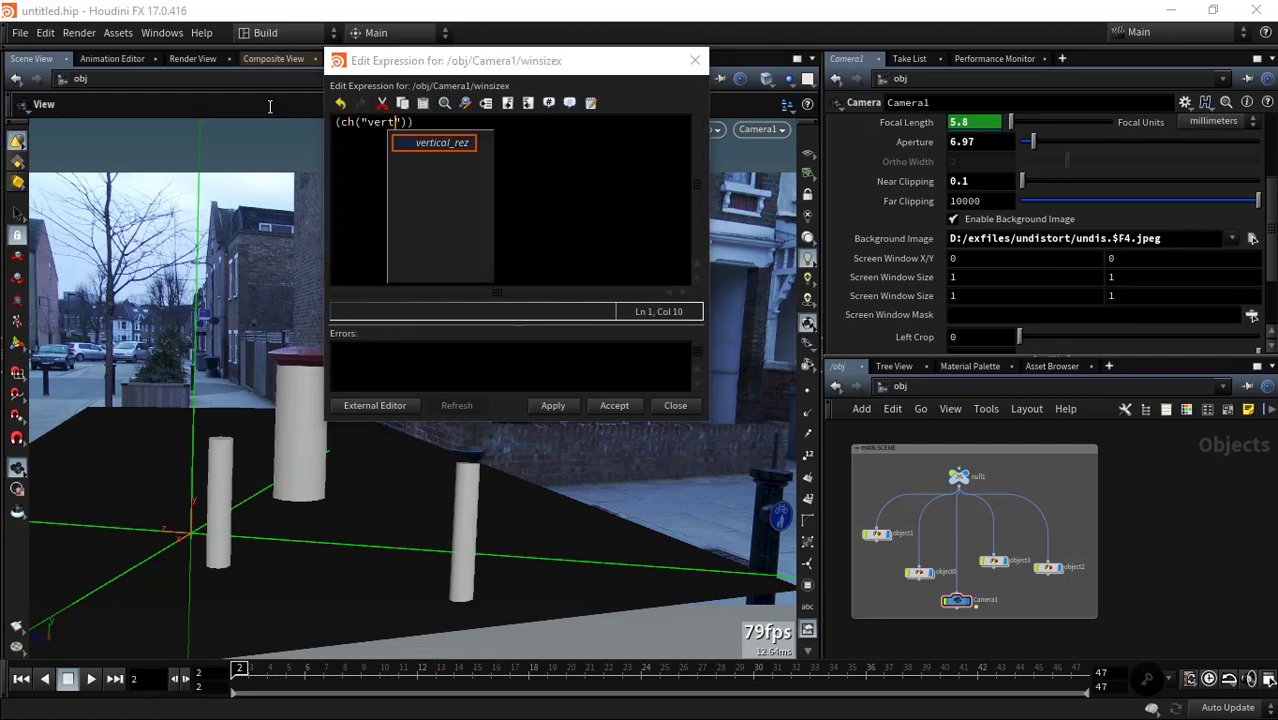
pyautogui.press('Return')
pyautogui.press('Right')
pyautogui.press('Right')
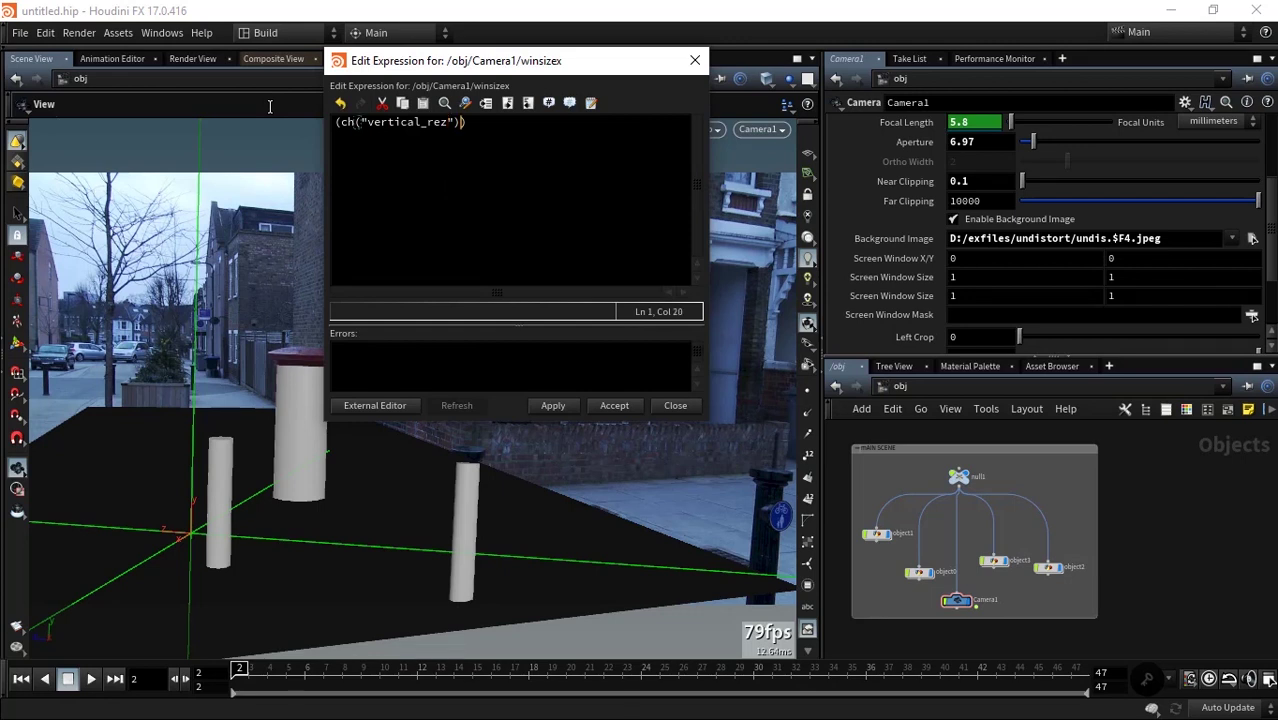
pyautogui.write('* ')
pyautogui.write('ch()')
pyautogui.click(473, 121)
pyautogui.press('BackSpace')
pyautogui.write('/')
pyautogui.press('Right')
pyautogui.press('Right')
pyautogui.write('"')
pyautogui.write('re')
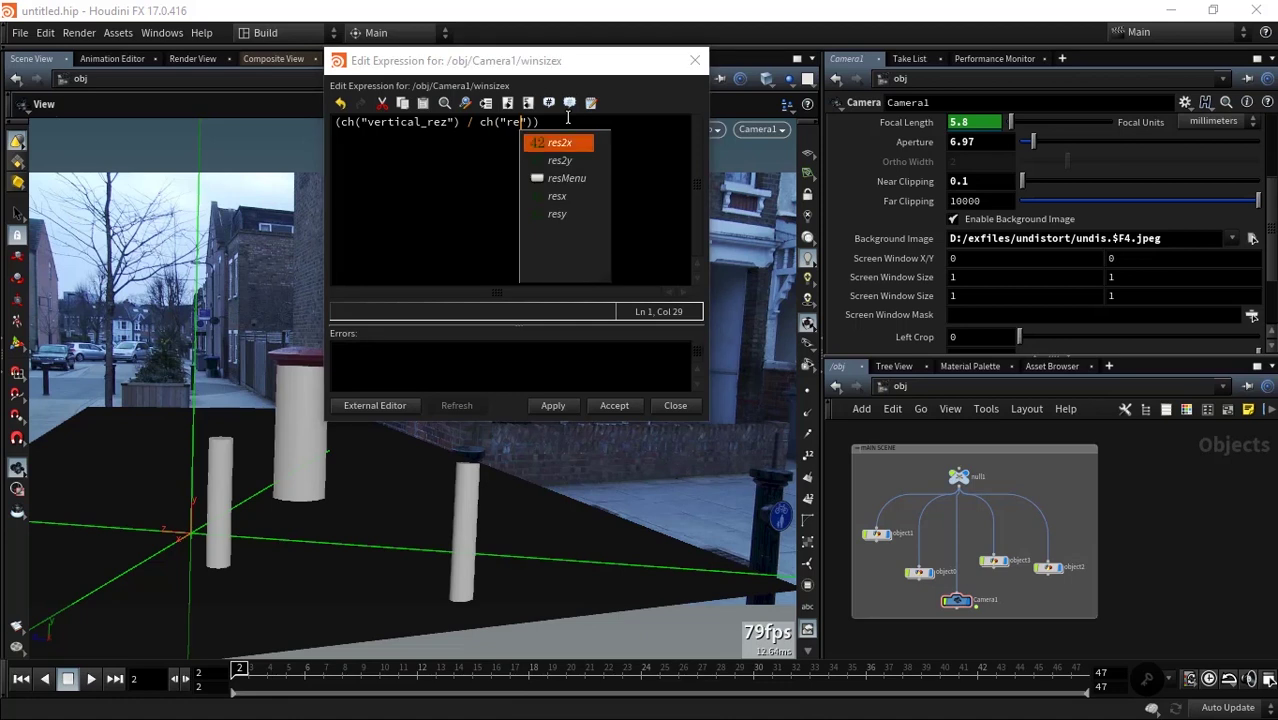
pyautogui.press('Return')
pyautogui.press('Right')
pyautogui.press('Right')
pyautogui.press('Right')
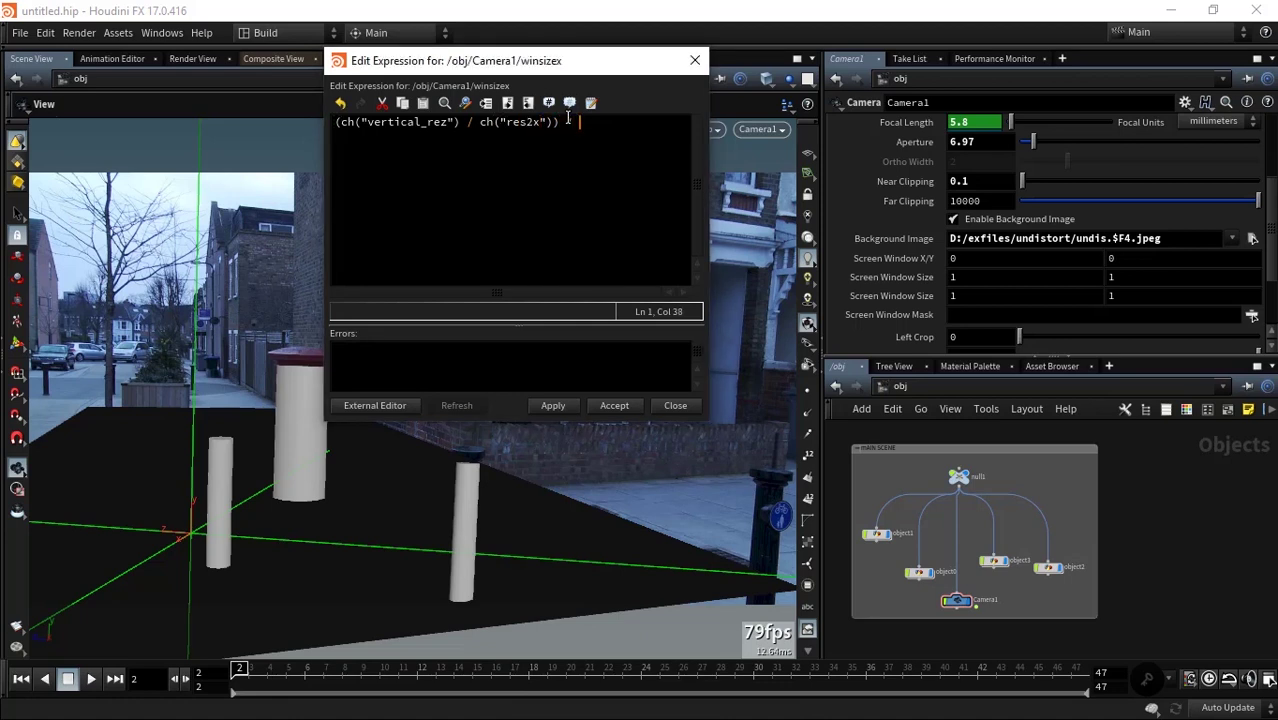
pyautogui.write('ch("')
pyautogui.write('win')
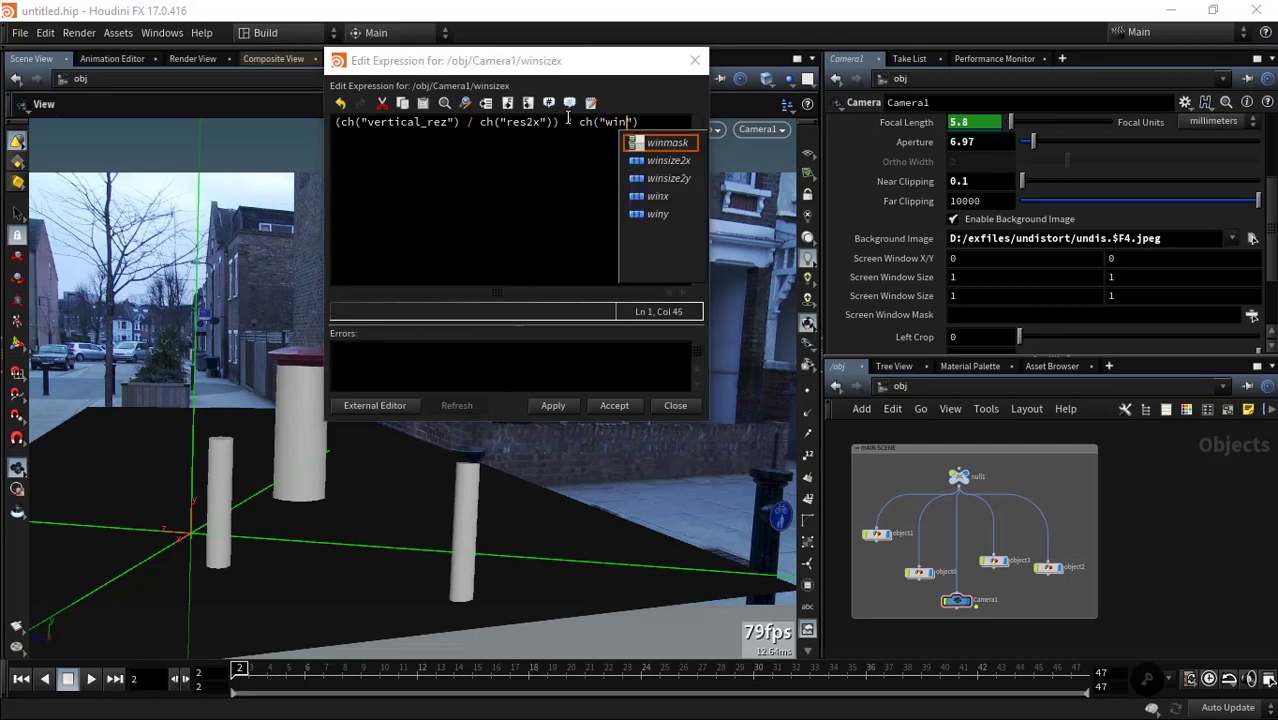
pyautogui.click(665, 160)
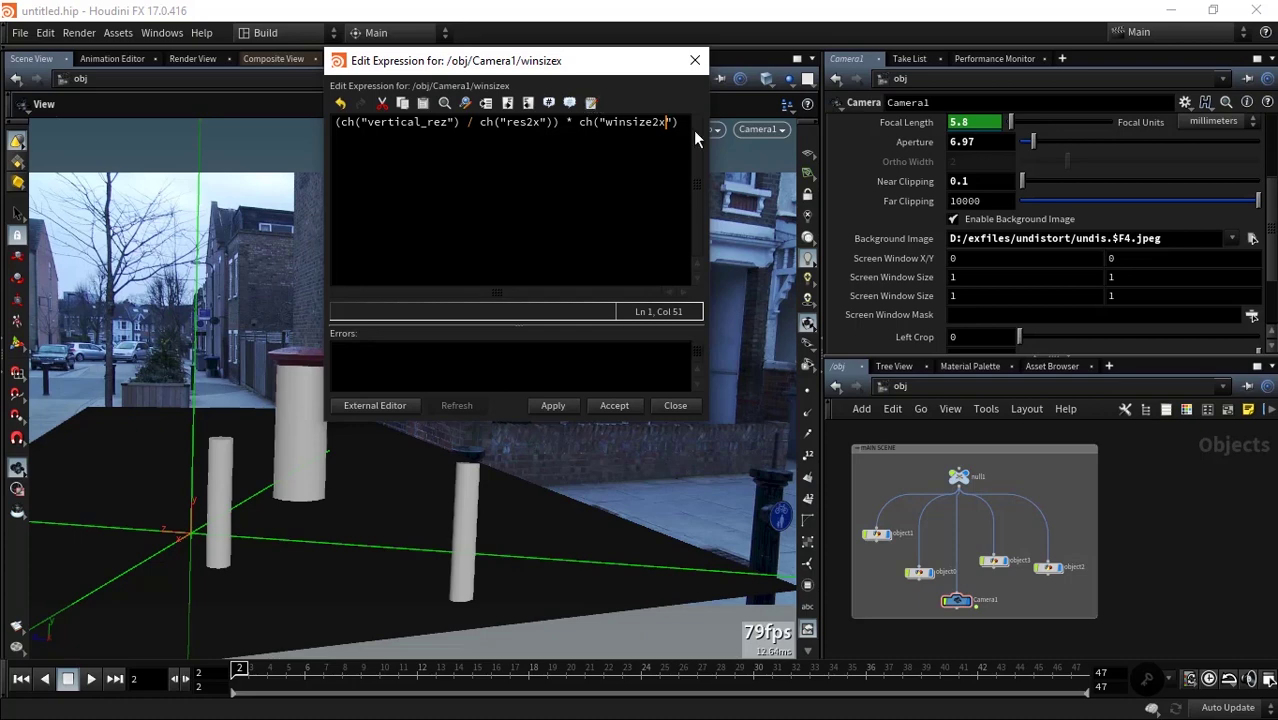
pyautogui.moveTo(683, 122); pyautogui.dragTo(322, 124)
pyautogui.hotkey('ctrl', 'c')
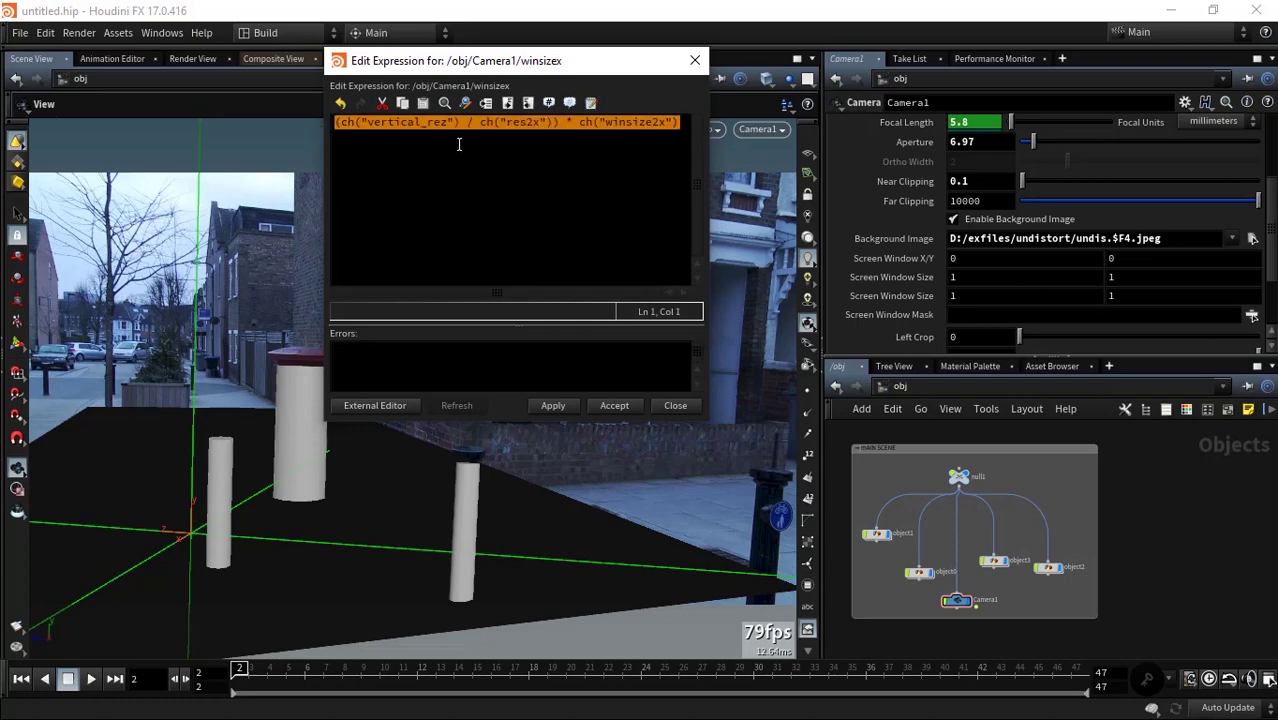
pyautogui.click(695, 60)
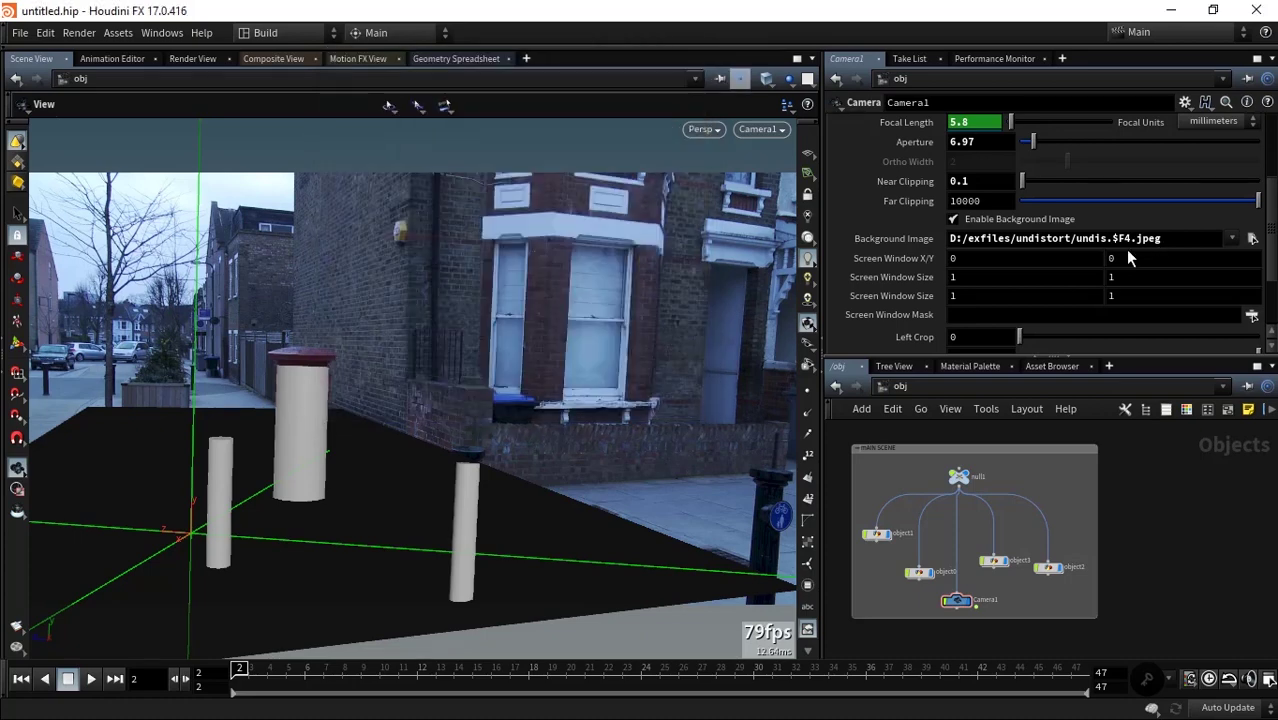
# Paste the overscan expression into the first Screen Window Size value, giving 0.625.
pyautogui.click(996, 276)
pyautogui.hotkey('alt', 'e')
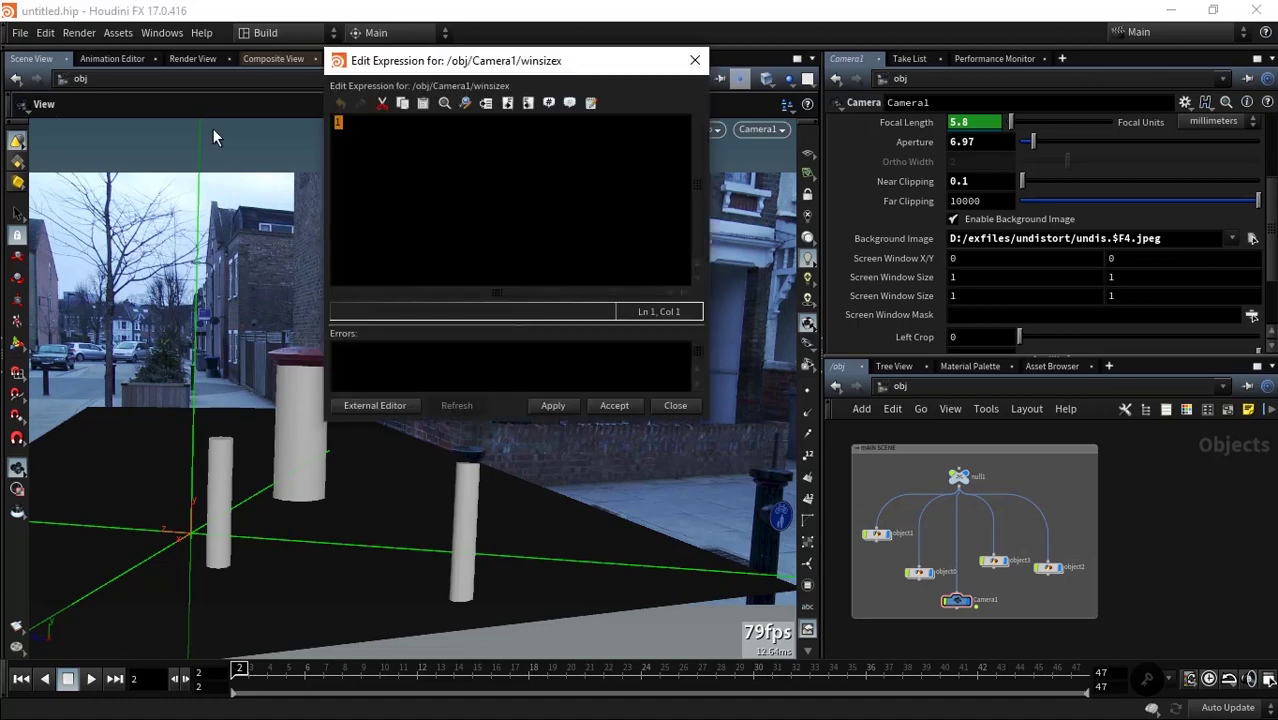
pyautogui.hotkey('ctrl', 'v')
pyautogui.click(612, 406)
pyautogui.click(612, 406)
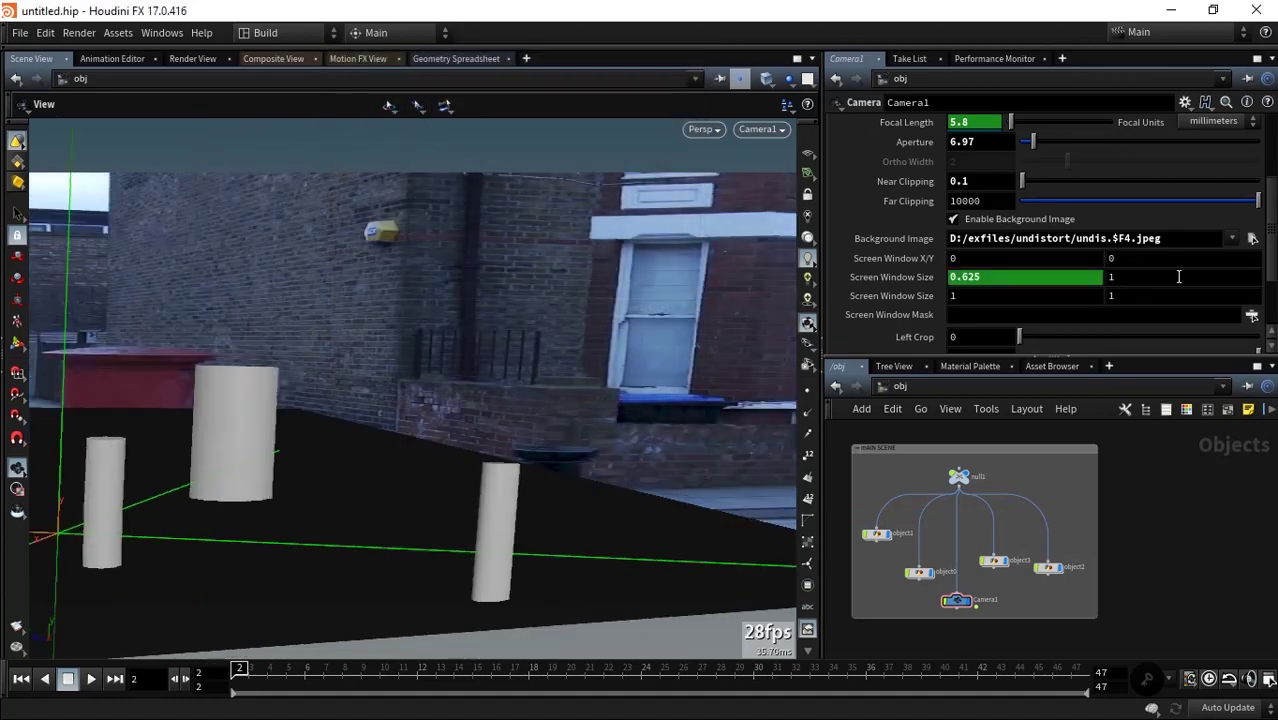
pyautogui.press('Tab')
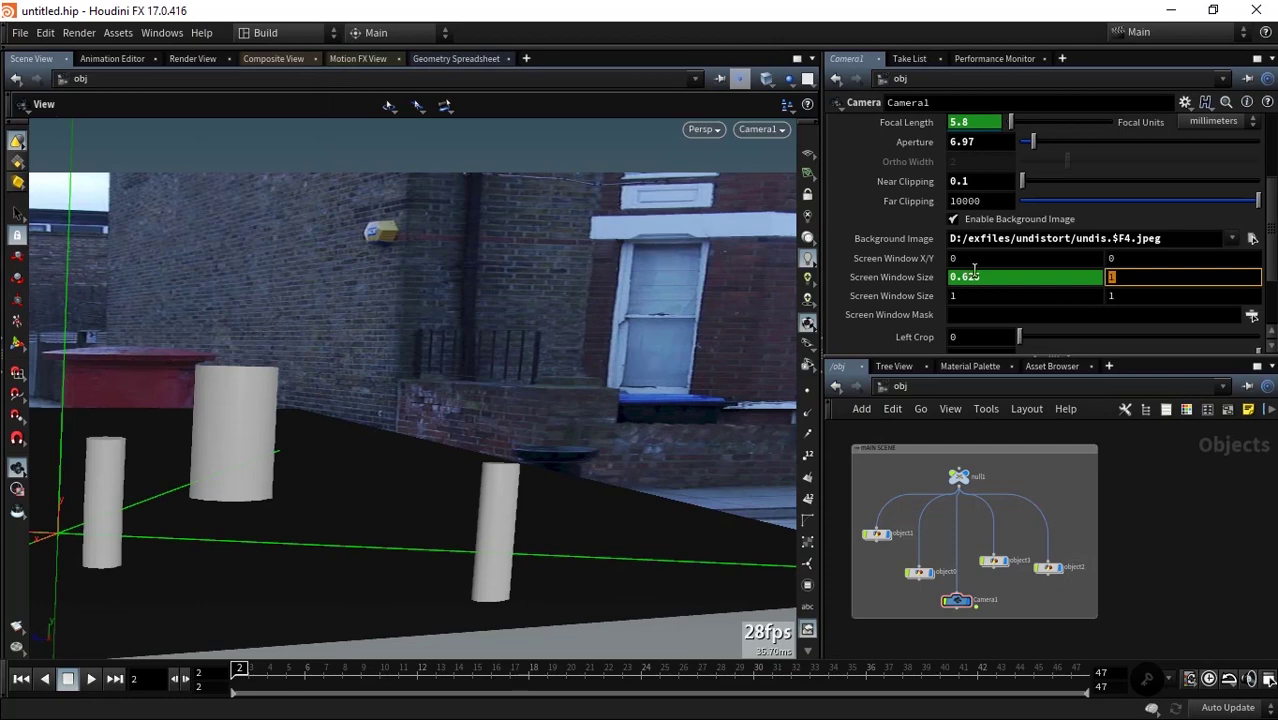
# Give the second Screen Window Size value the expression using res2y and winsize2y, giving 1.11111.
pyautogui.hotkey('alt', 'e')
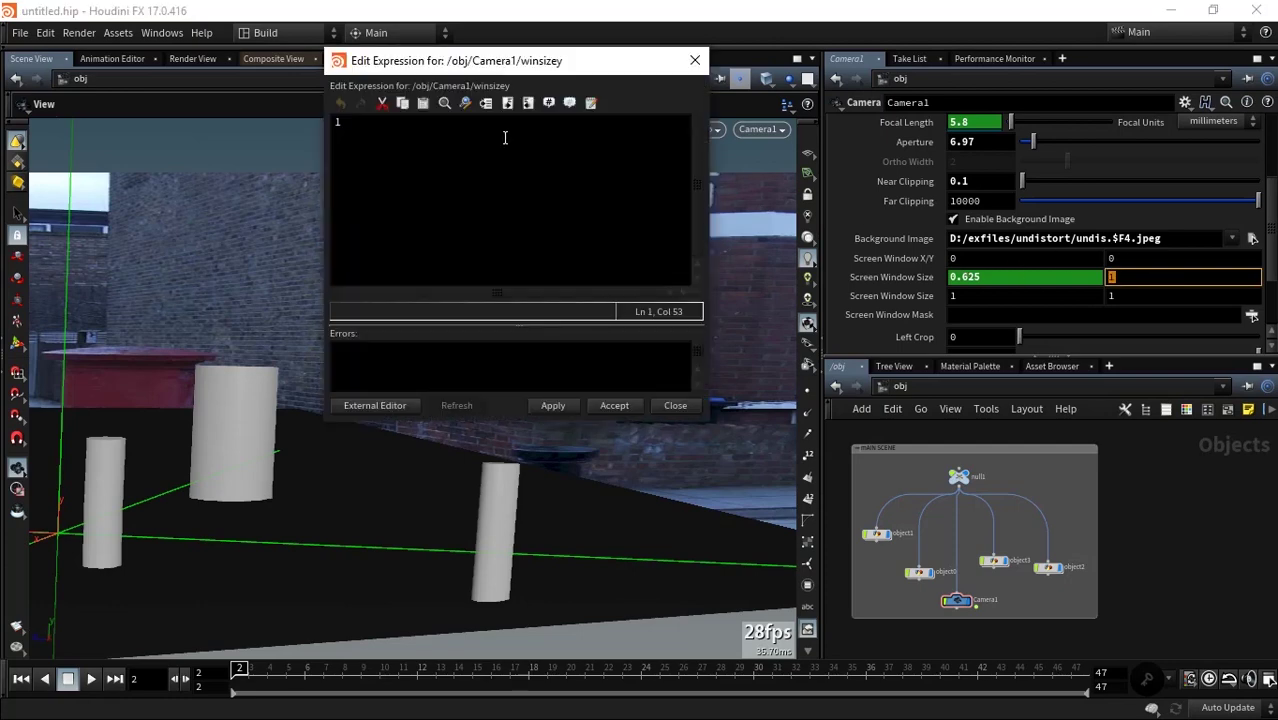
pyautogui.click(505, 137)
pyautogui.hotkey('ctrl', 'v')
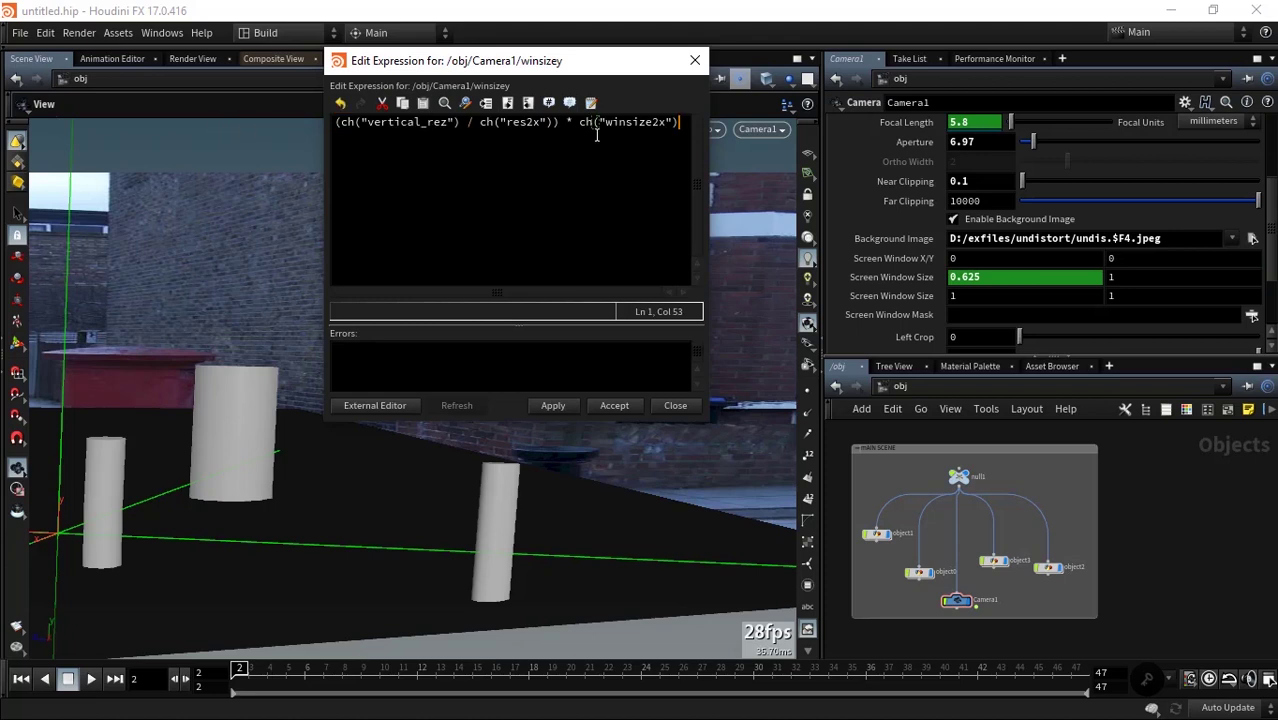
pyautogui.click(541, 123)
pyautogui.write('y')
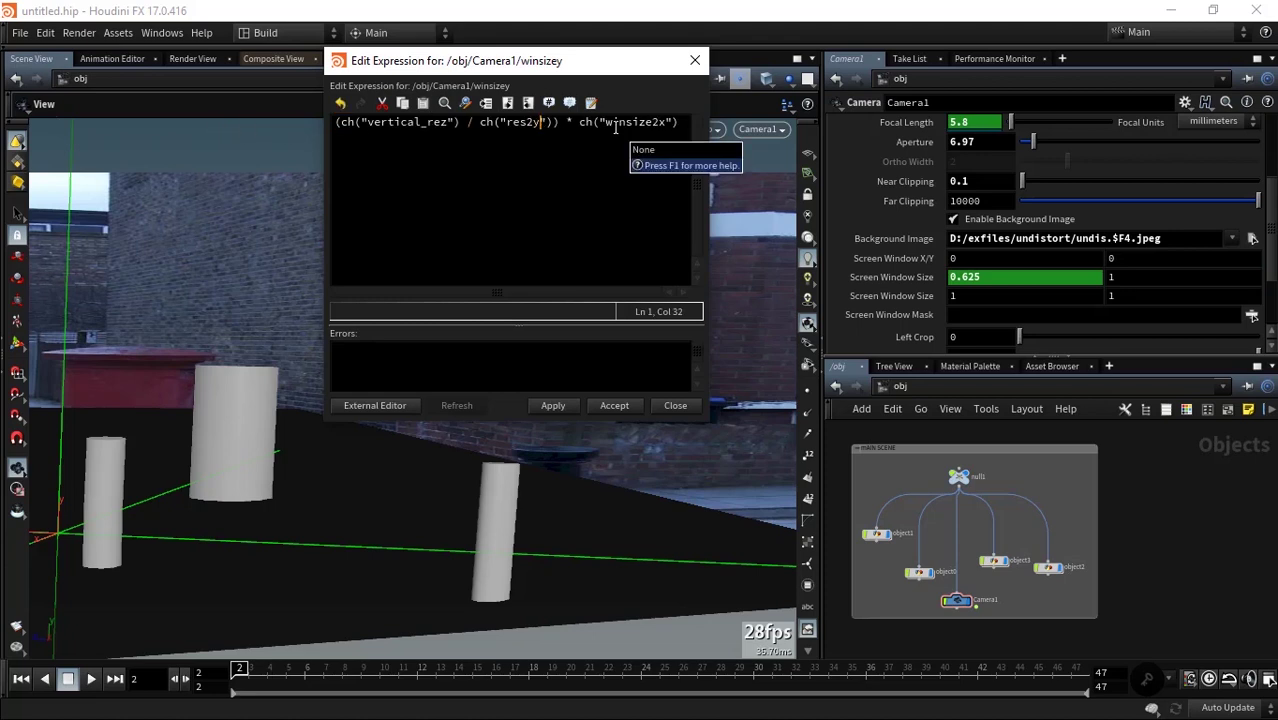
pyautogui.click(660, 122)
pyautogui.write('y')
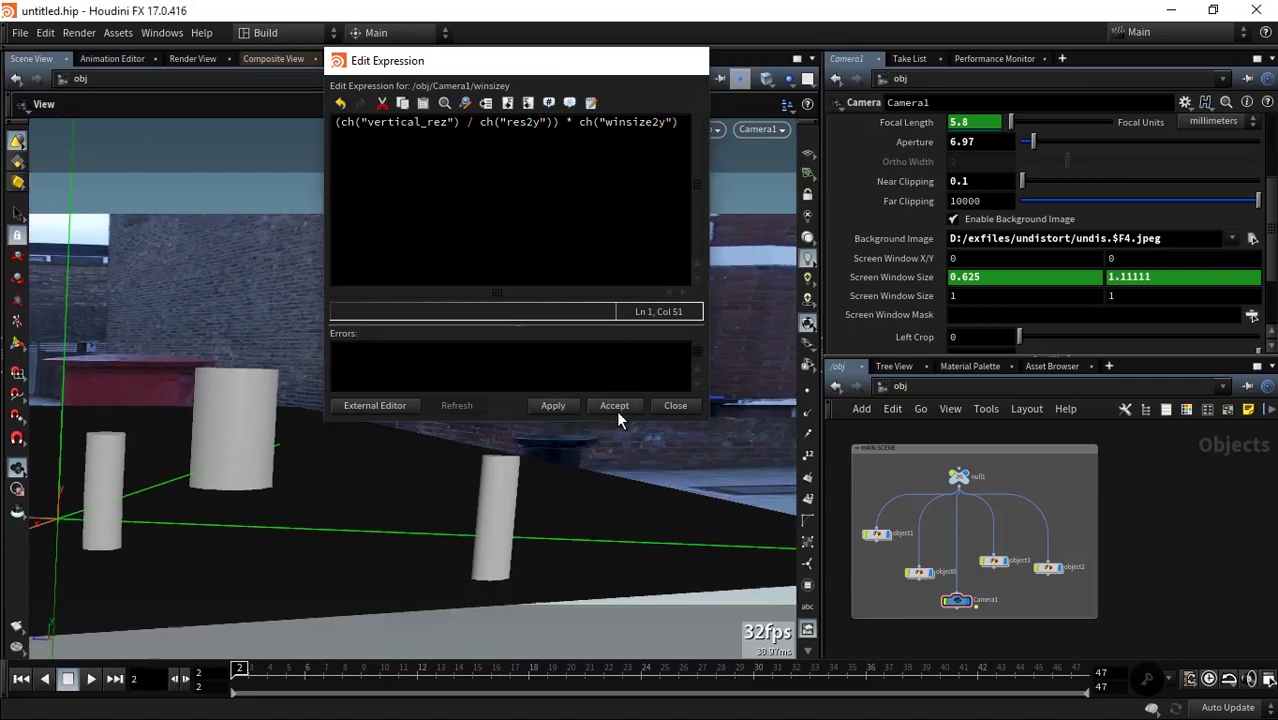
pyautogui.click(616, 408)
pyautogui.click(1050, 278)
# Change res2x to res2y in the first Screen Window Size expression so it also reads 1.11111.
pyautogui.hotkey('alt', 'e')
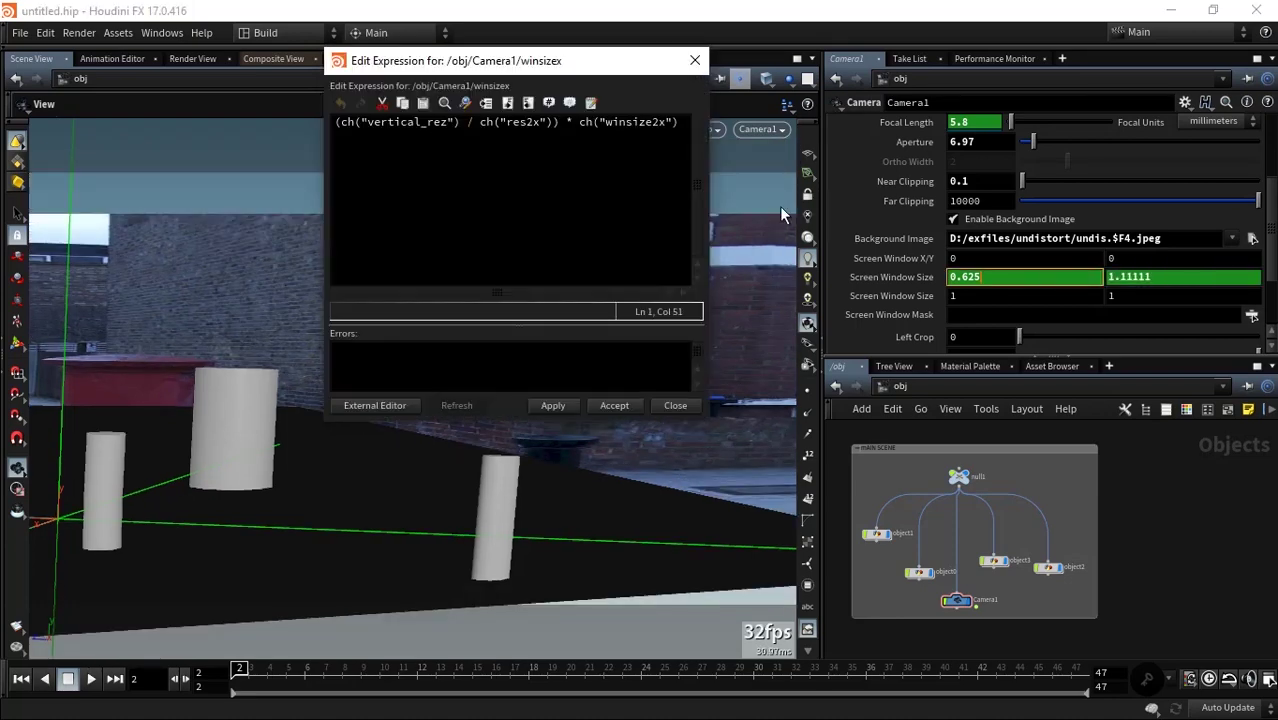
pyautogui.click(543, 124)
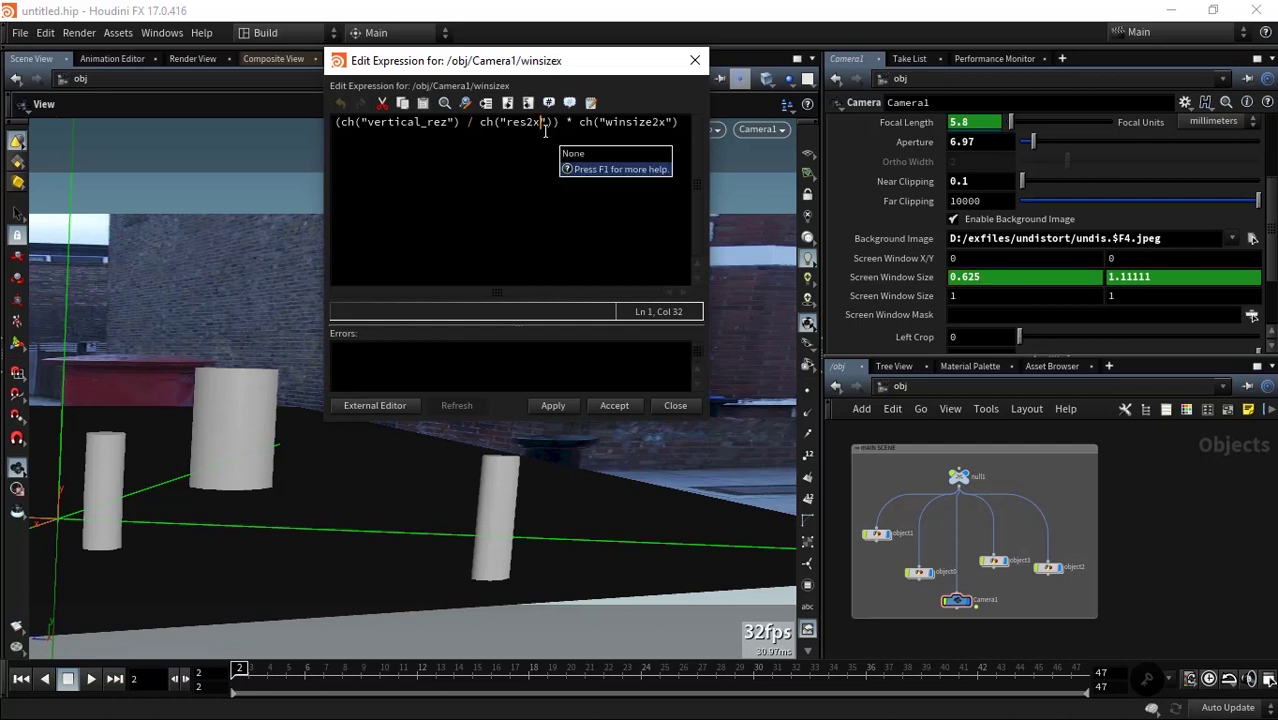
pyautogui.write('y')
pyautogui.click(612, 404)
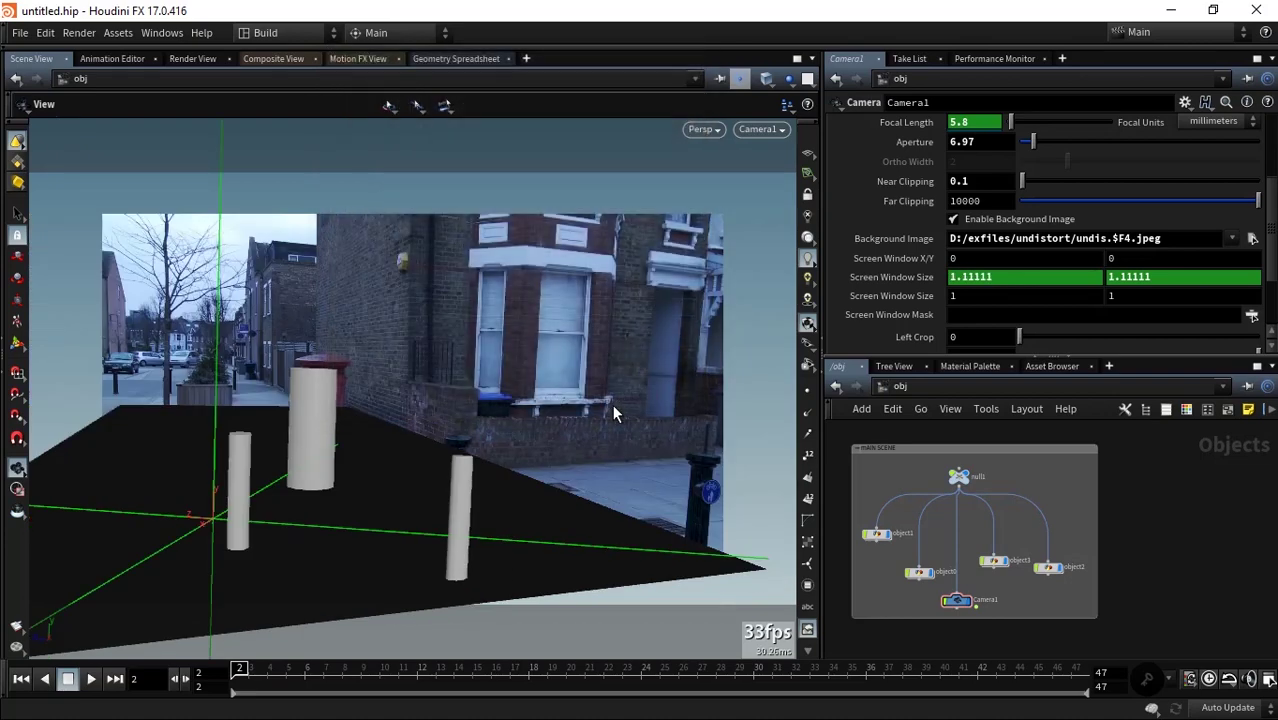
pyautogui.scroll(3, 1207, 238)
pyautogui.moveTo(1139, 532); pyautogui.dragTo(1160, 499, button='middle')
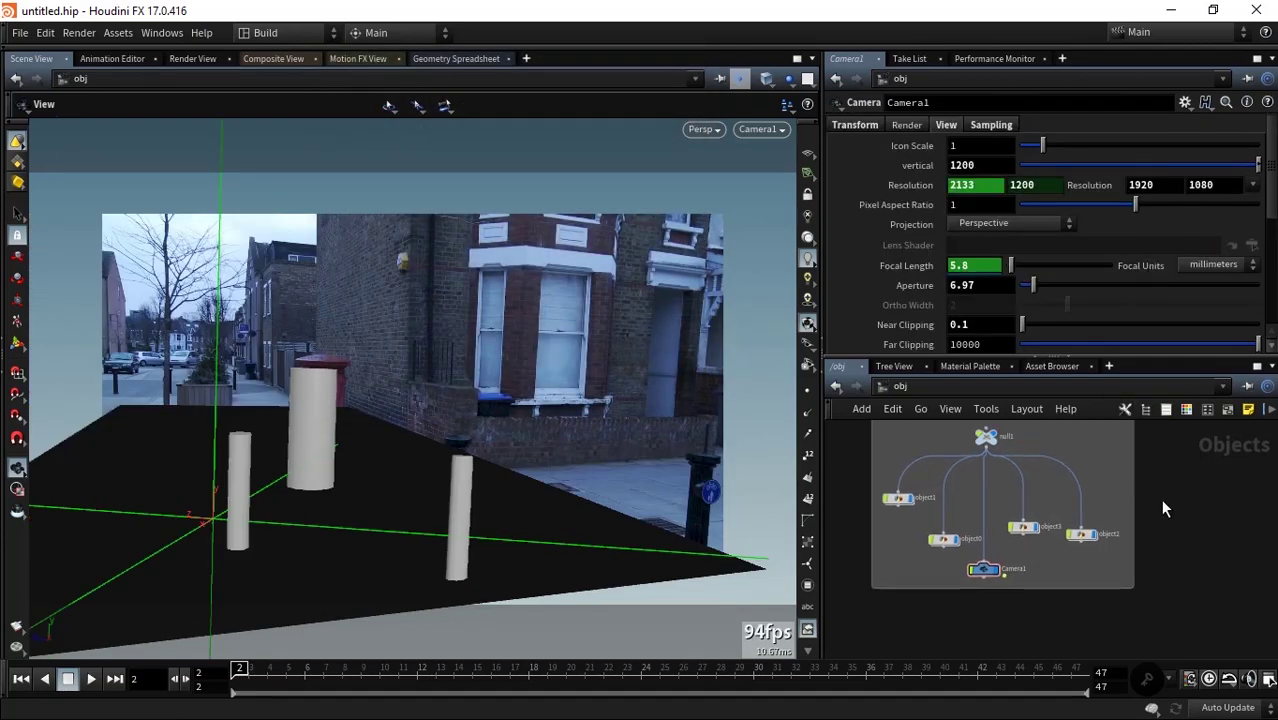
pyautogui.scroll(-2, 1184, 497)
pyautogui.scroll(-2, 1117, 545)
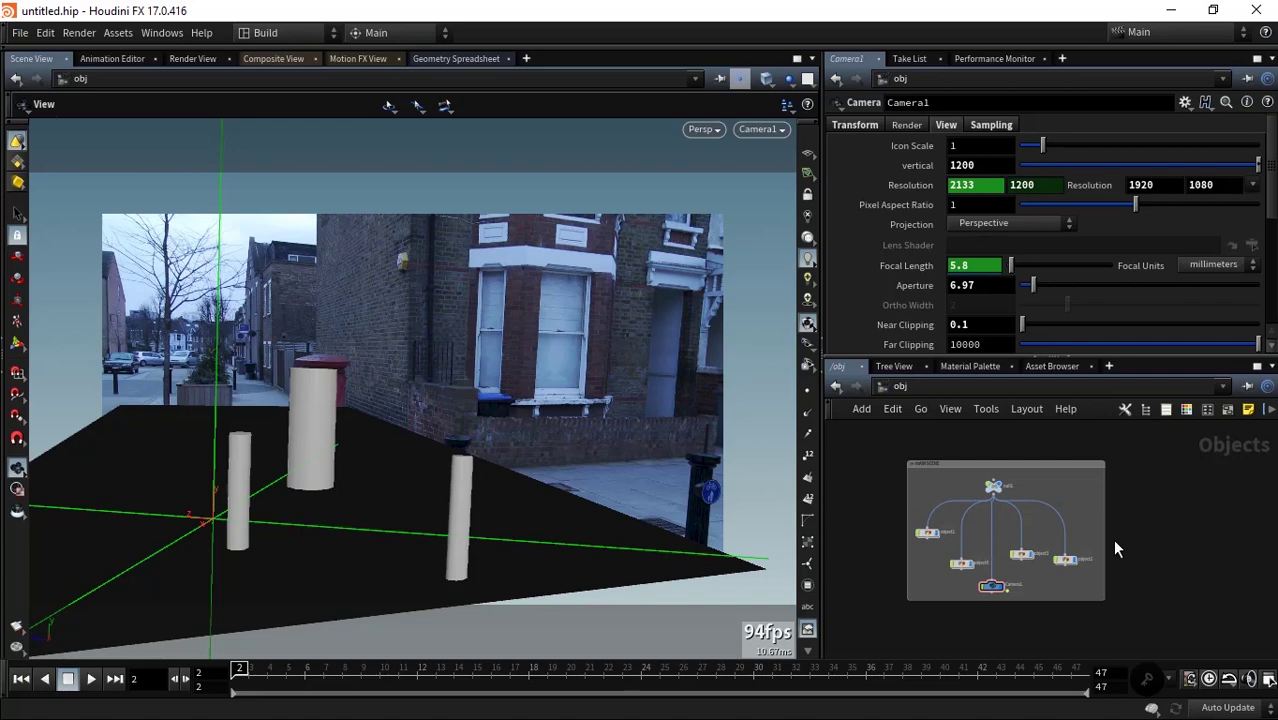
# Add a Sphere object, sphere1, to the network and go inside it.
pyautogui.scroll(1, 1112, 539)
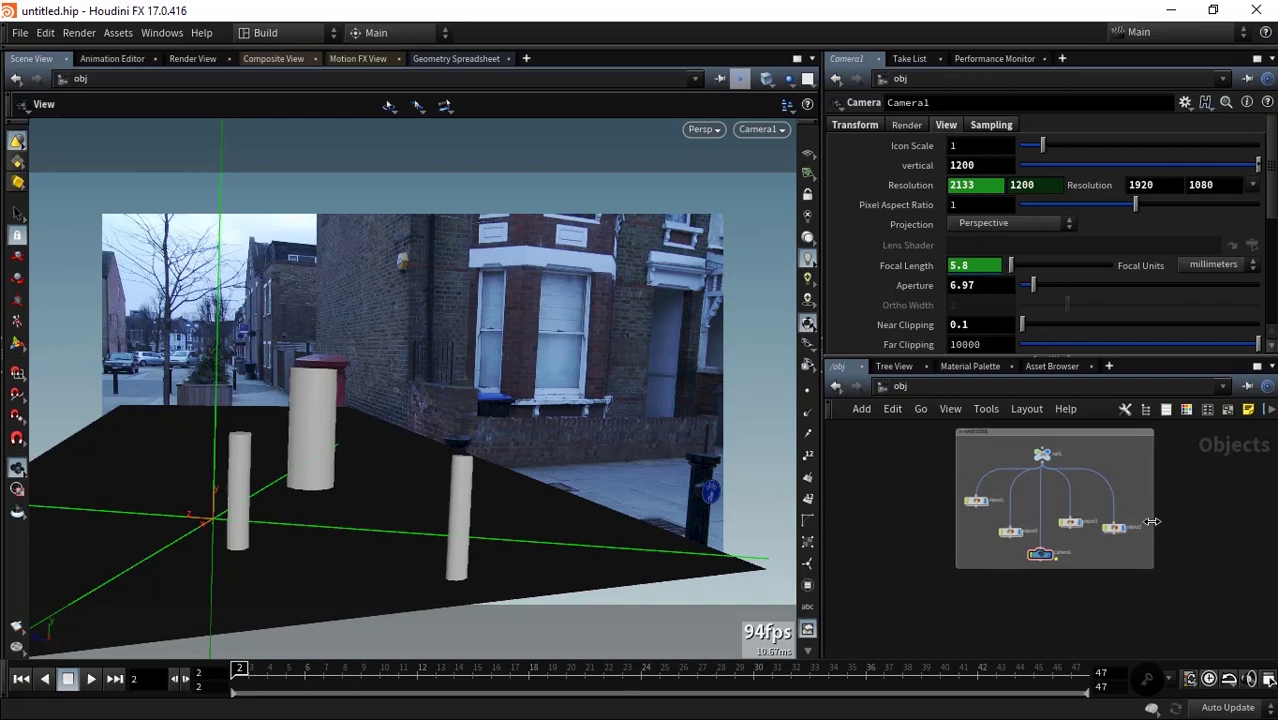
pyautogui.scroll(1, 1160, 502)
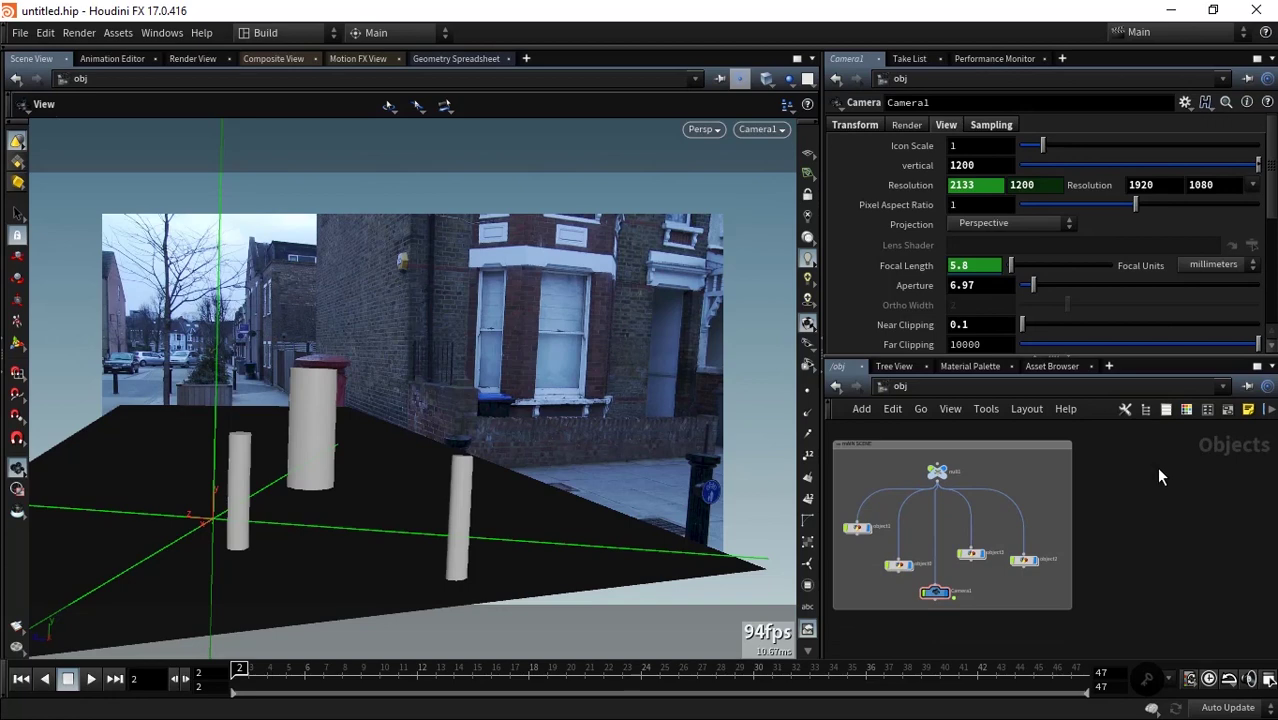
pyautogui.press('Tab')
pyautogui.write('sphere')
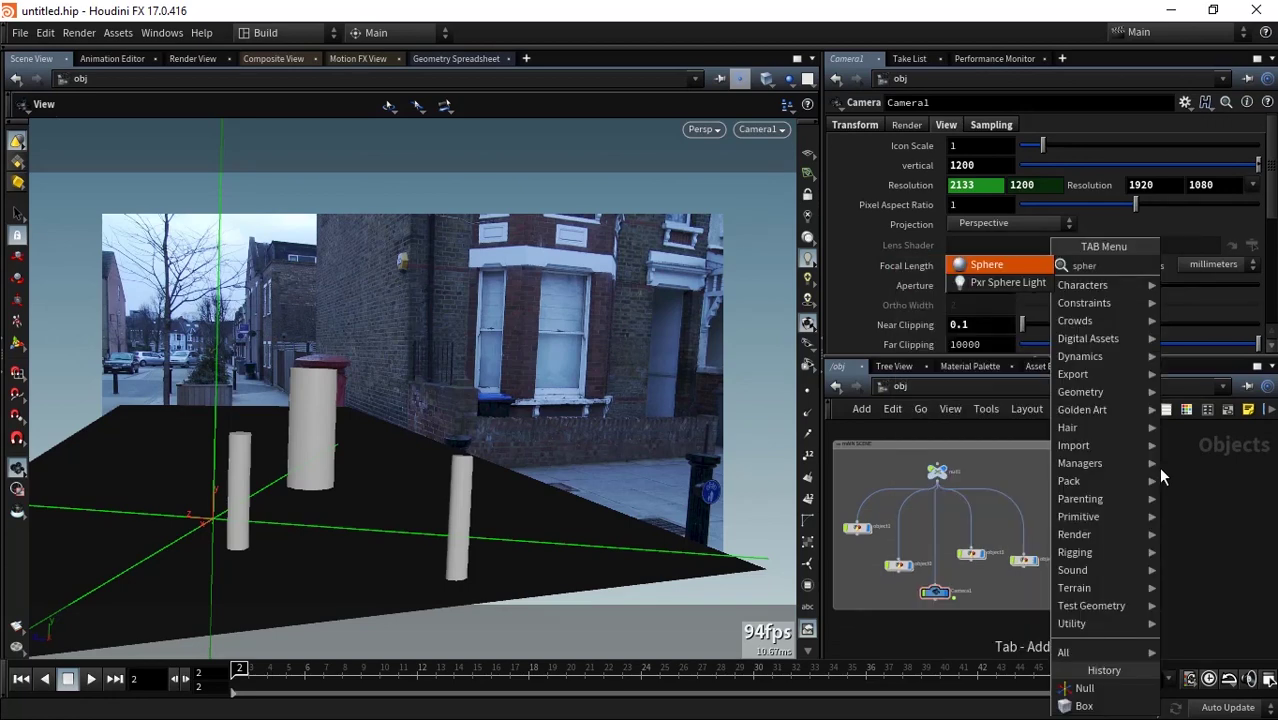
pyautogui.press('Return')
pyautogui.click(1158, 467)
pyautogui.moveTo(1160, 470); pyautogui.dragTo(1165, 500)
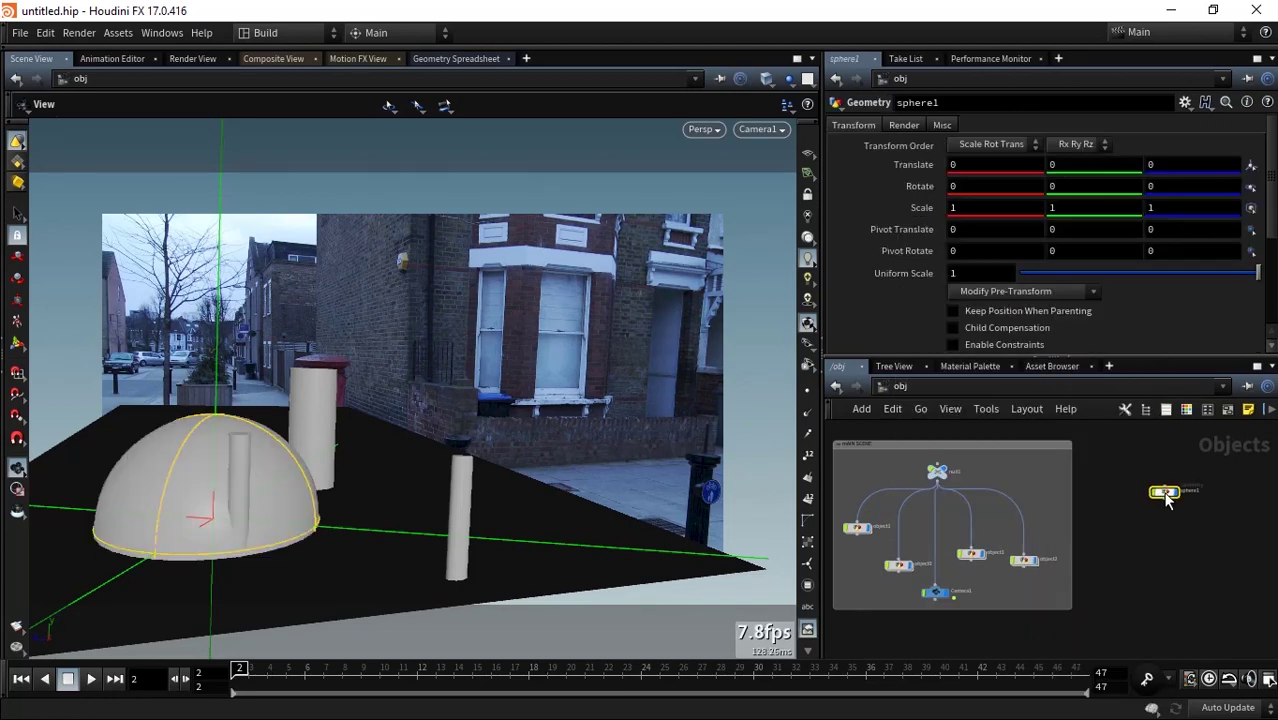
pyautogui.doubleClick(1164, 493)
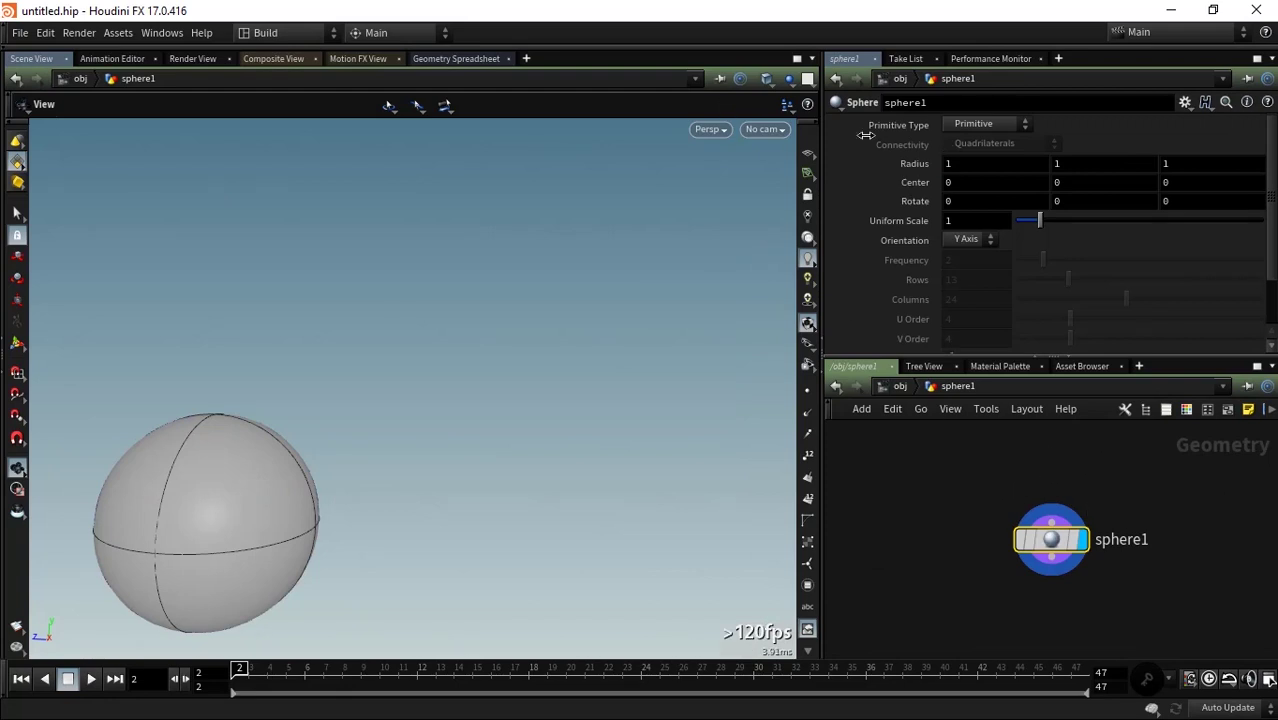
# Set the sphere's Primitive Type to Polygon and Frequency to 10.
pyautogui.click(986, 124)
pyautogui.click(967, 160)
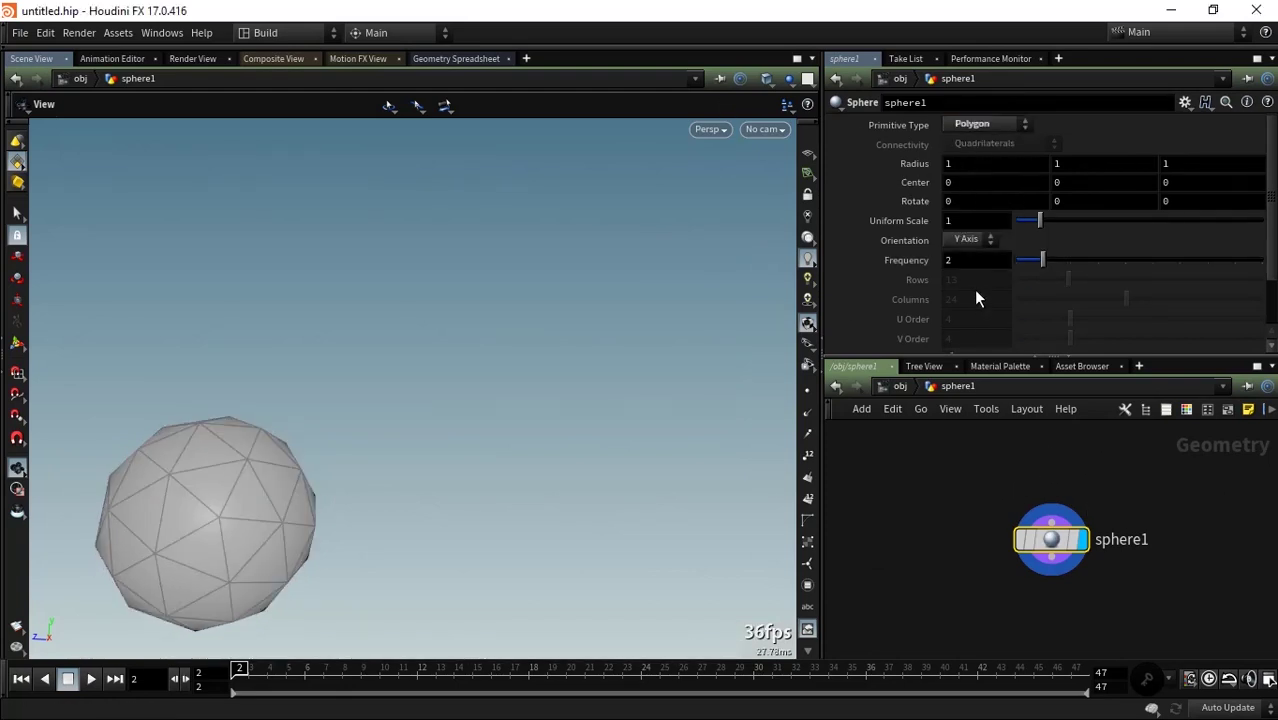
pyautogui.doubleClick(965, 260)
pyautogui.write('10')
pyautogui.press('Return')
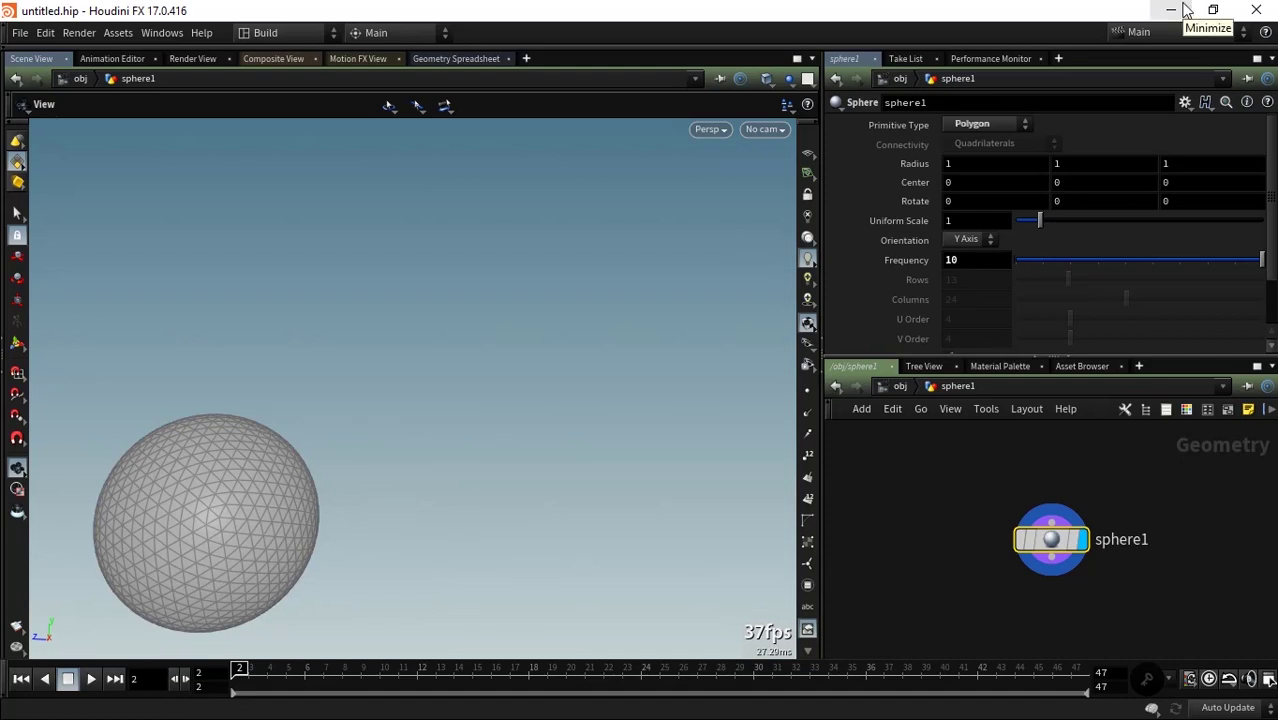
# Show all the other scene objects around the sphere in the viewport.
pyautogui.press('h')
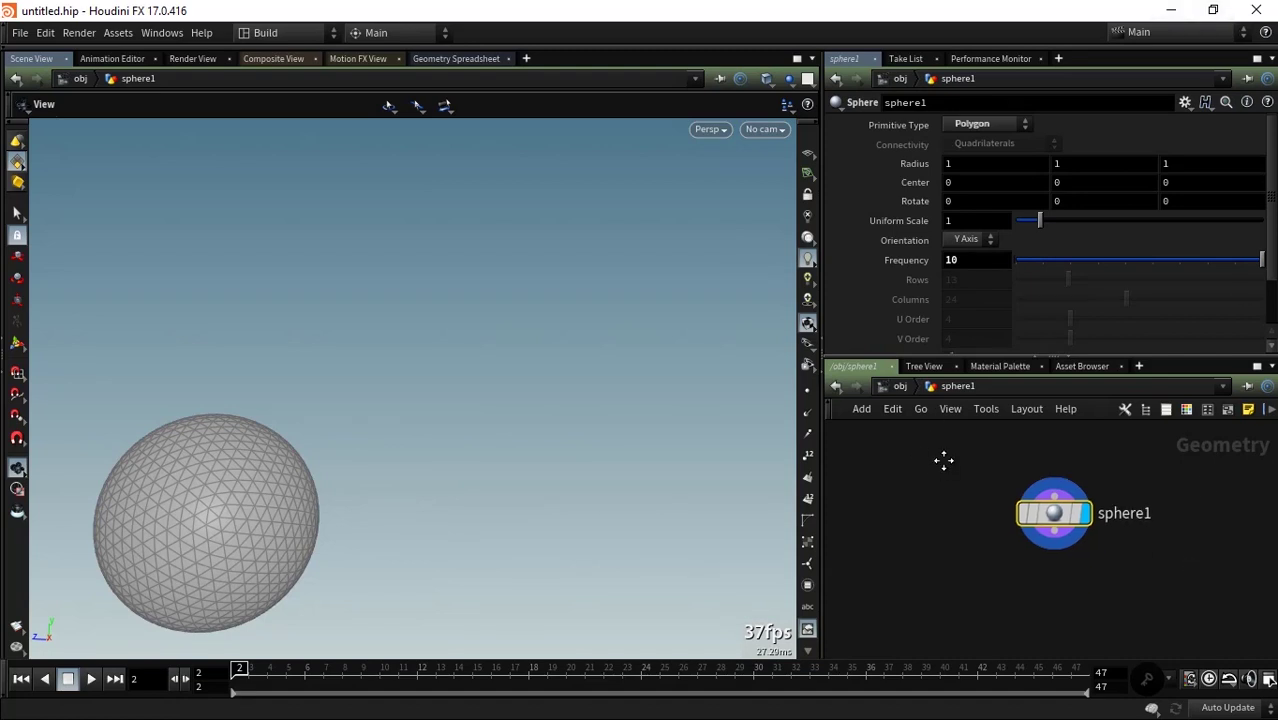
pyautogui.click(789, 84)
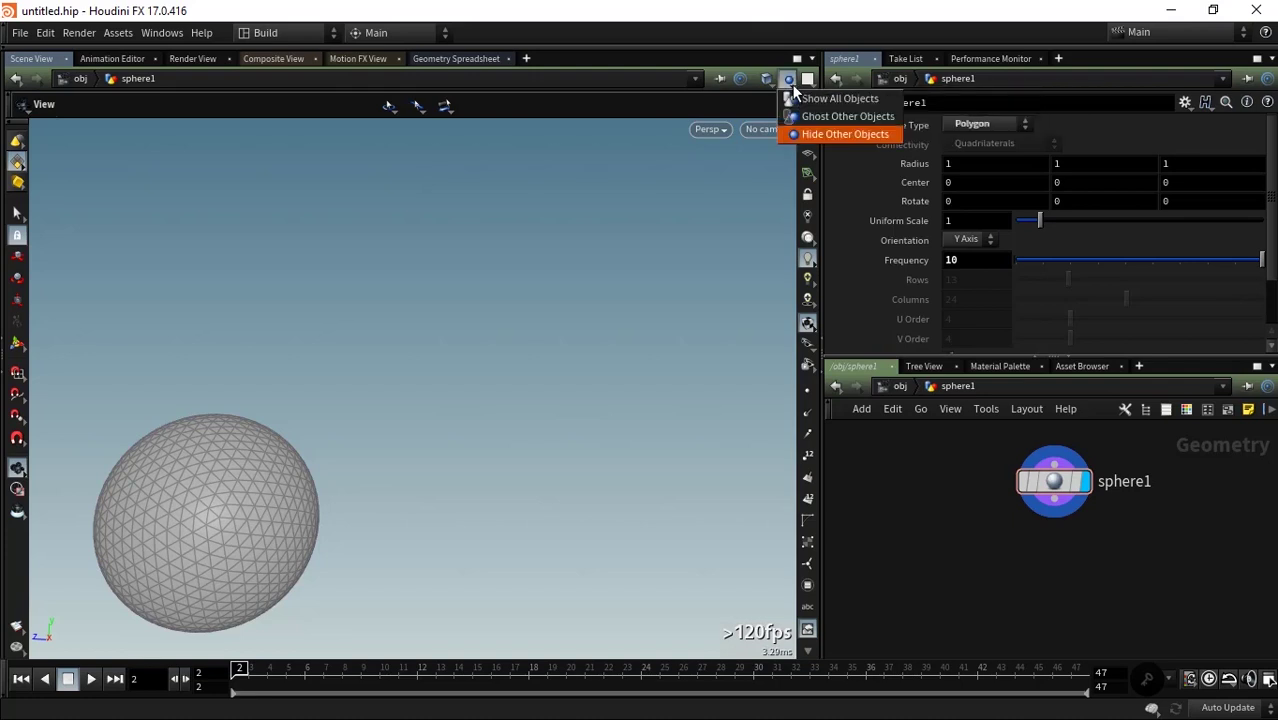
pyautogui.click(838, 134)
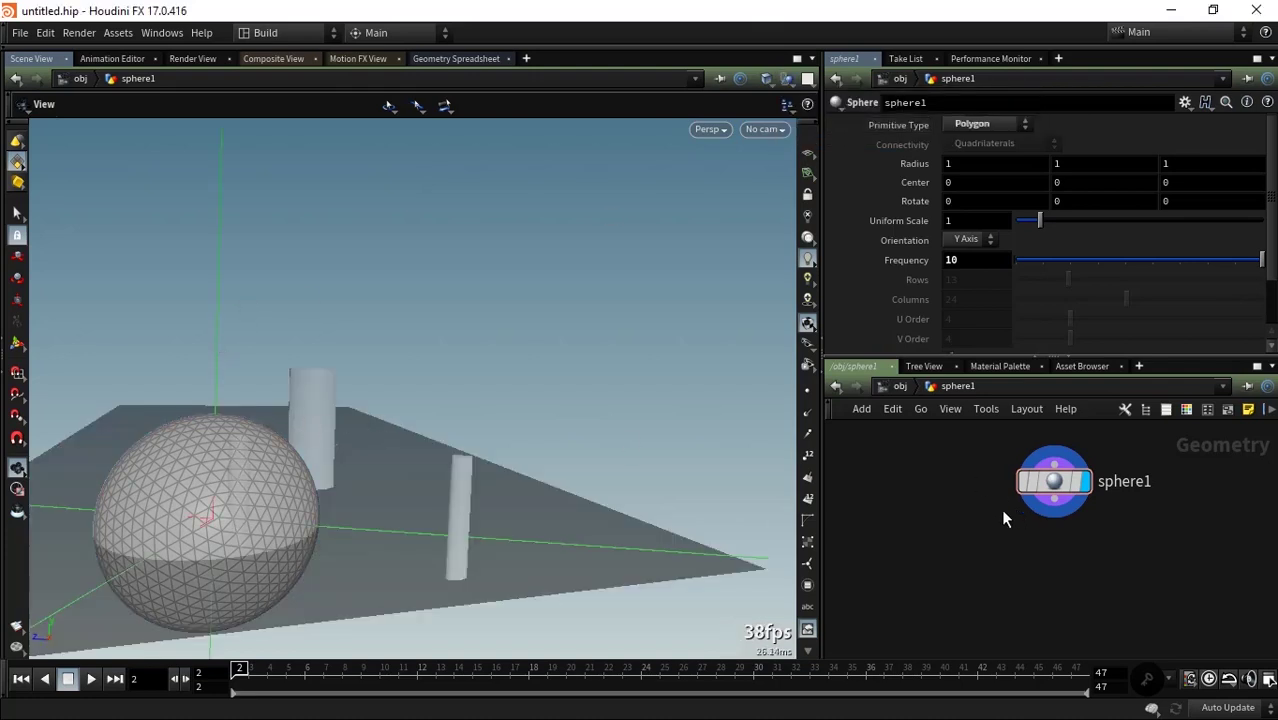
# Add a Transform node, transform1, below sphere1.
pyautogui.moveTo(1033, 546); pyautogui.dragTo(1007, 536, button='middle')
pyautogui.press('Tab')
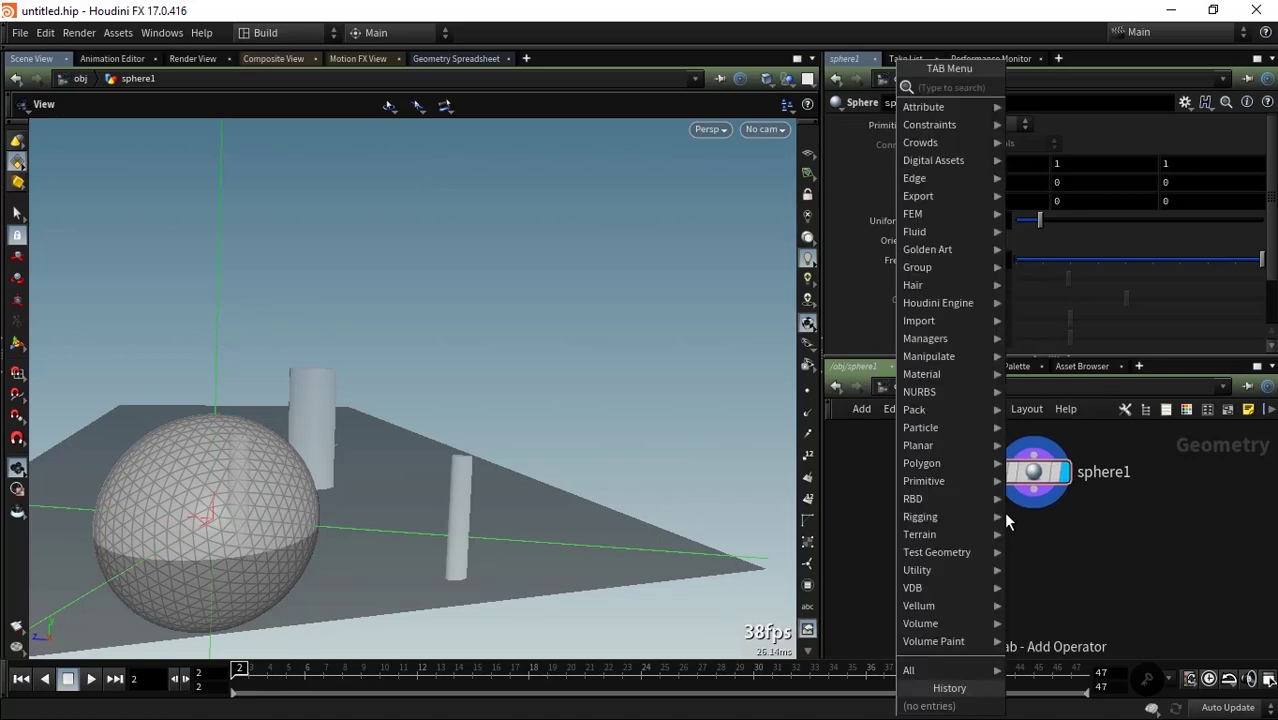
pyautogui.write('trans')
pyautogui.press('Down')
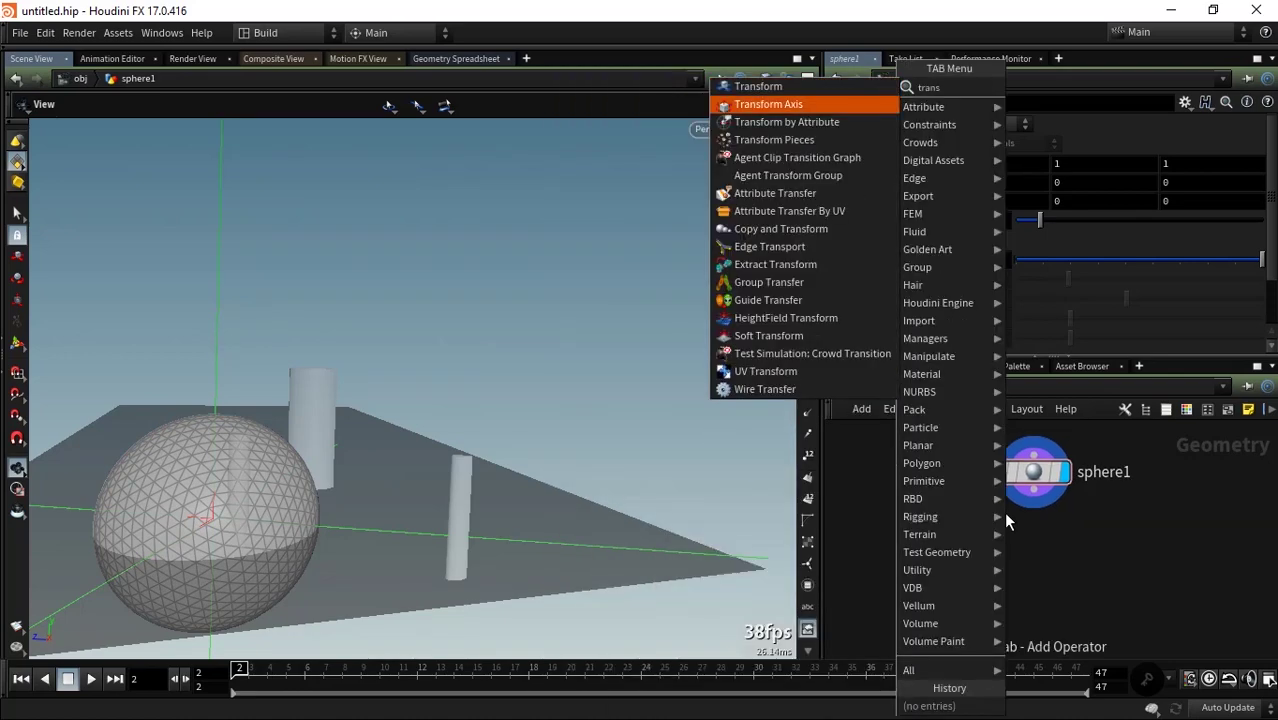
pyautogui.press('Return')
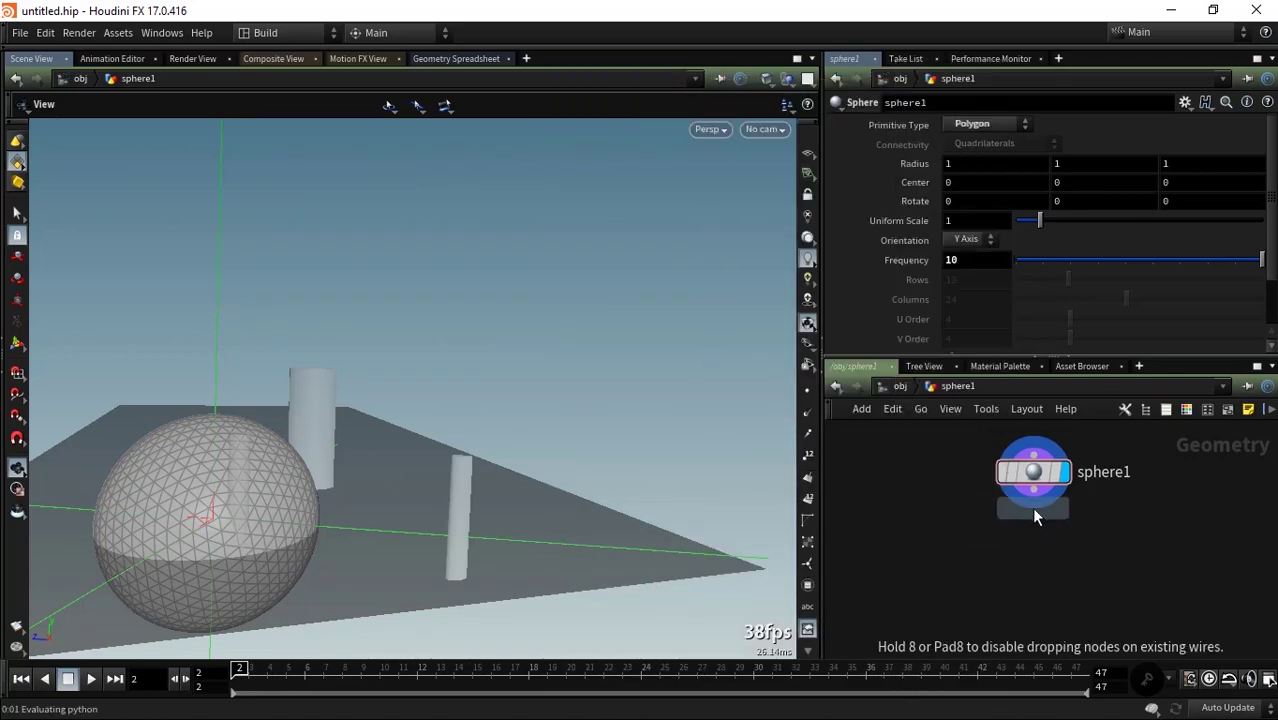
pyautogui.click(1033, 540)
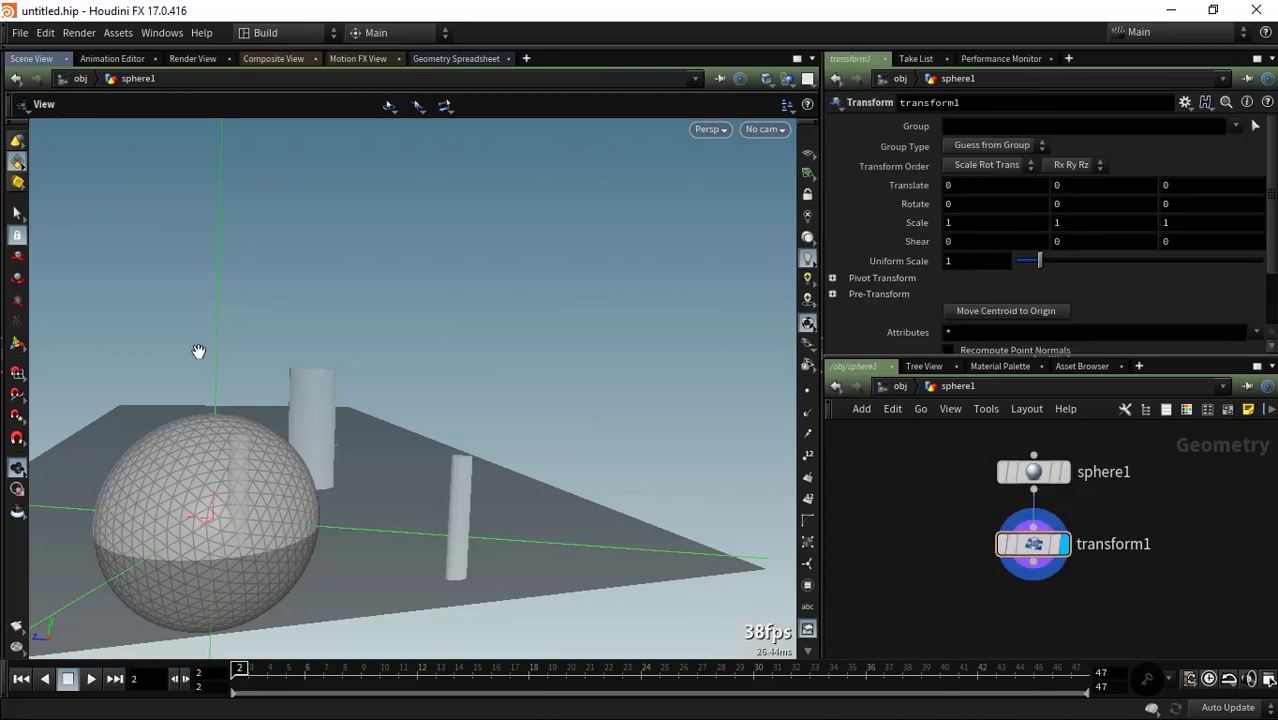
# Move the sphere up to about (-0.41, 1.75, -1.50) with the move handle.
pyautogui.click(17, 343)
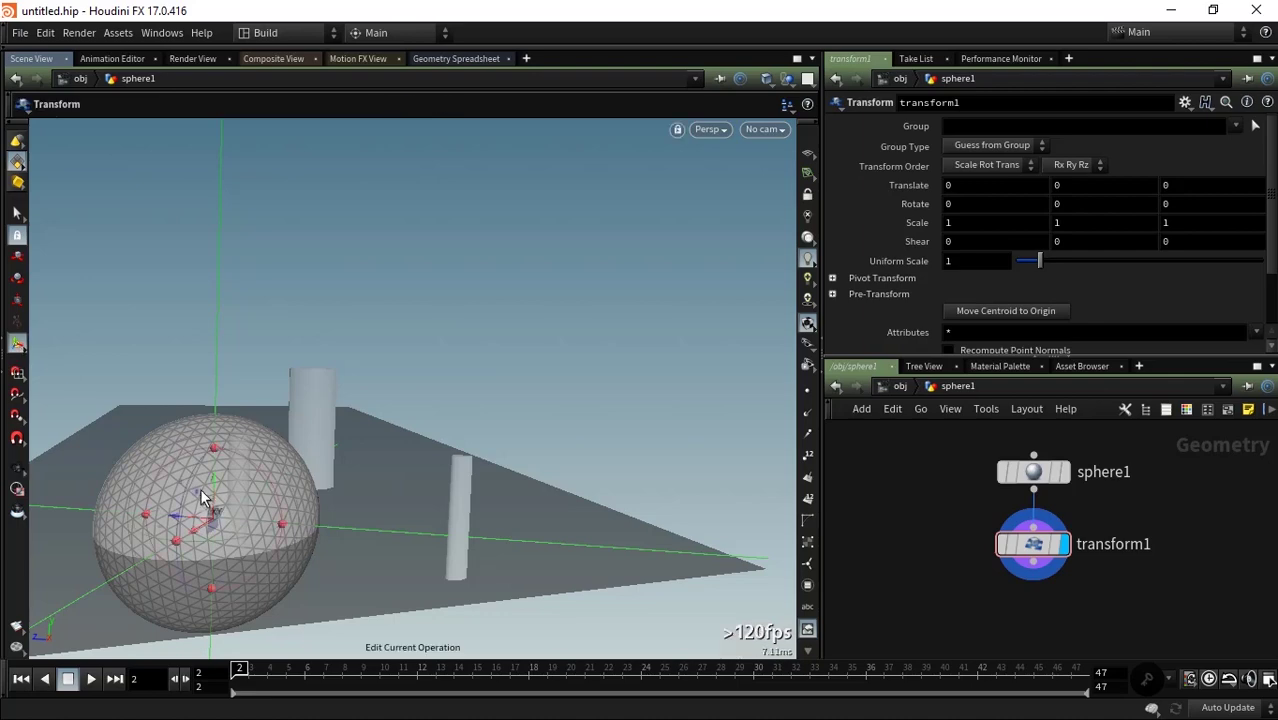
pyautogui.moveTo(210, 497)
pyautogui.mouseDown()
pyautogui.moveTo(356, 406)
pyautogui.moveTo(456, 476)
pyautogui.moveTo(465, 448)
pyautogui.mouseUp()
pyautogui.press('Escape')
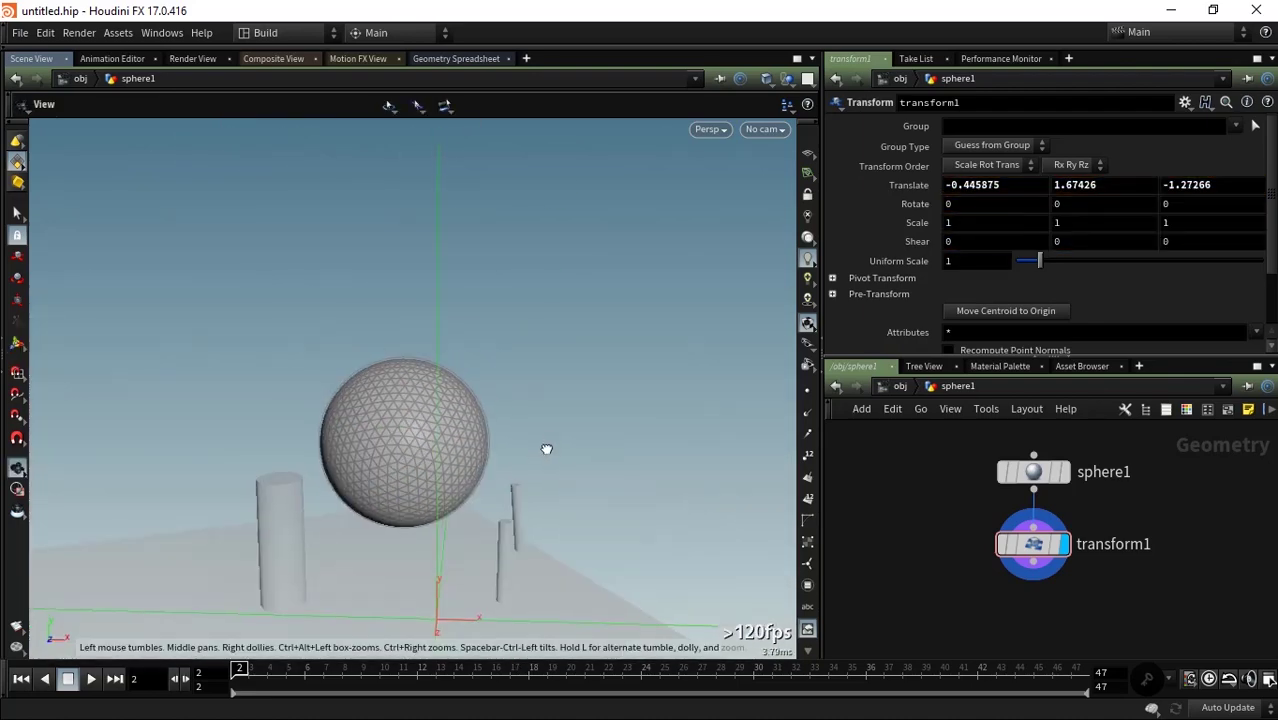
pyautogui.moveTo(548, 448)
pyautogui.mouseDown()
pyautogui.moveTo(451, 454)
pyautogui.moveTo(470, 440)
pyautogui.moveTo(479, 505)
pyautogui.moveTo(598, 527)
pyautogui.moveTo(425, 475)
pyautogui.moveTo(485, 442)
pyautogui.moveTo(613, 559)
pyautogui.mouseUp()
pyautogui.press('Return')
pyautogui.hotkey('ctrl', 'z')
pyautogui.hotkey('ctrl', 'z')
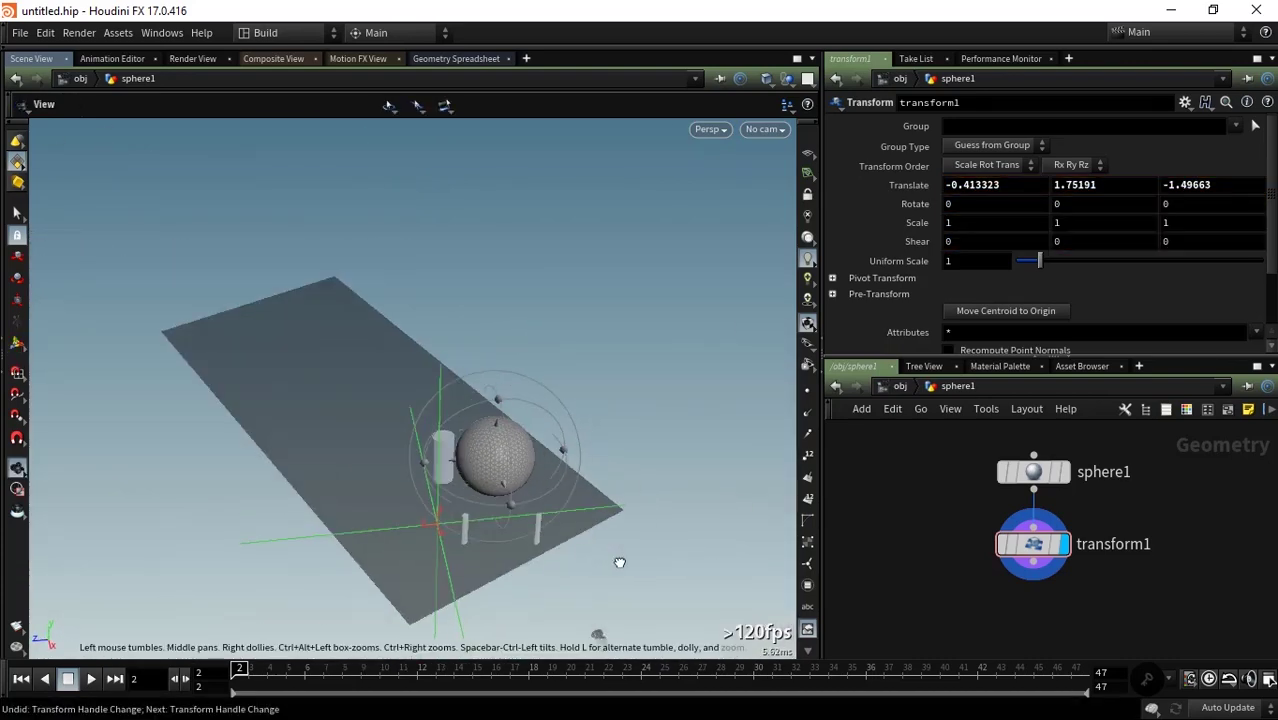
# Look through Camera1 to see the sphere over the street background.
pyautogui.click(765, 129)
pyautogui.click(786, 213)
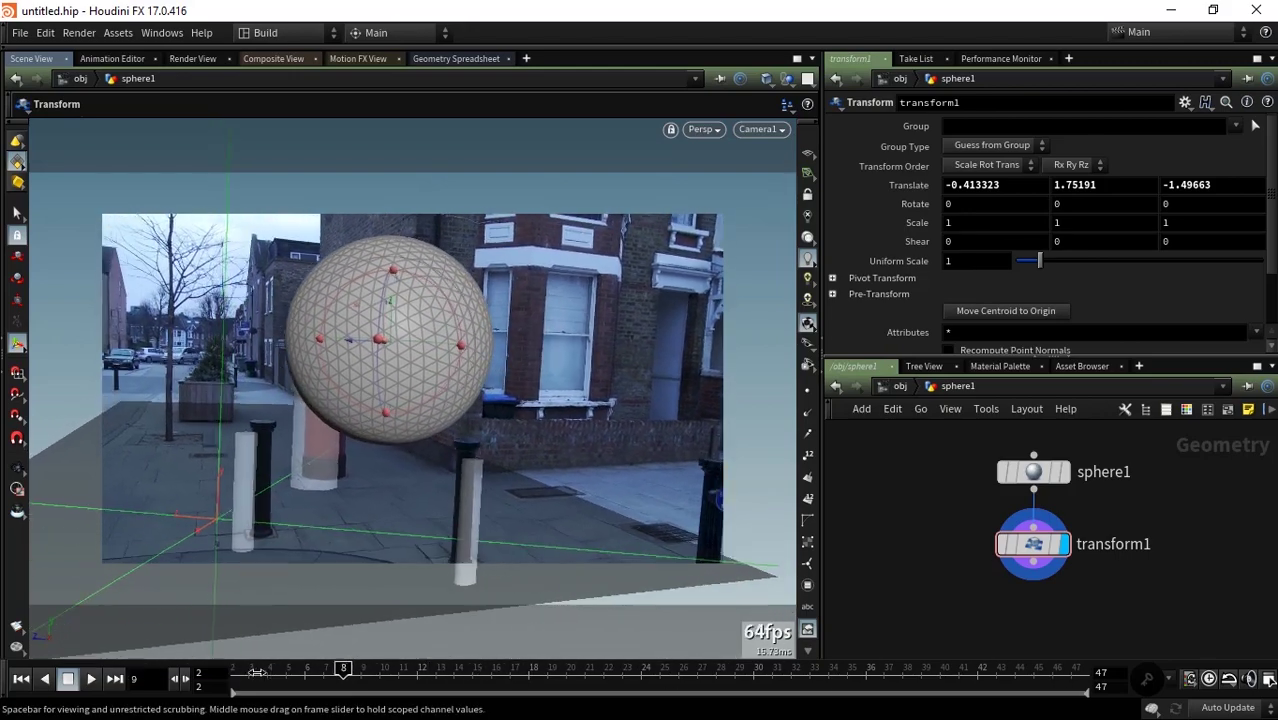
pyautogui.moveTo(240, 668); pyautogui.dragTo(1033, 668)
pyautogui.hotkey('ctrl', 'Up')
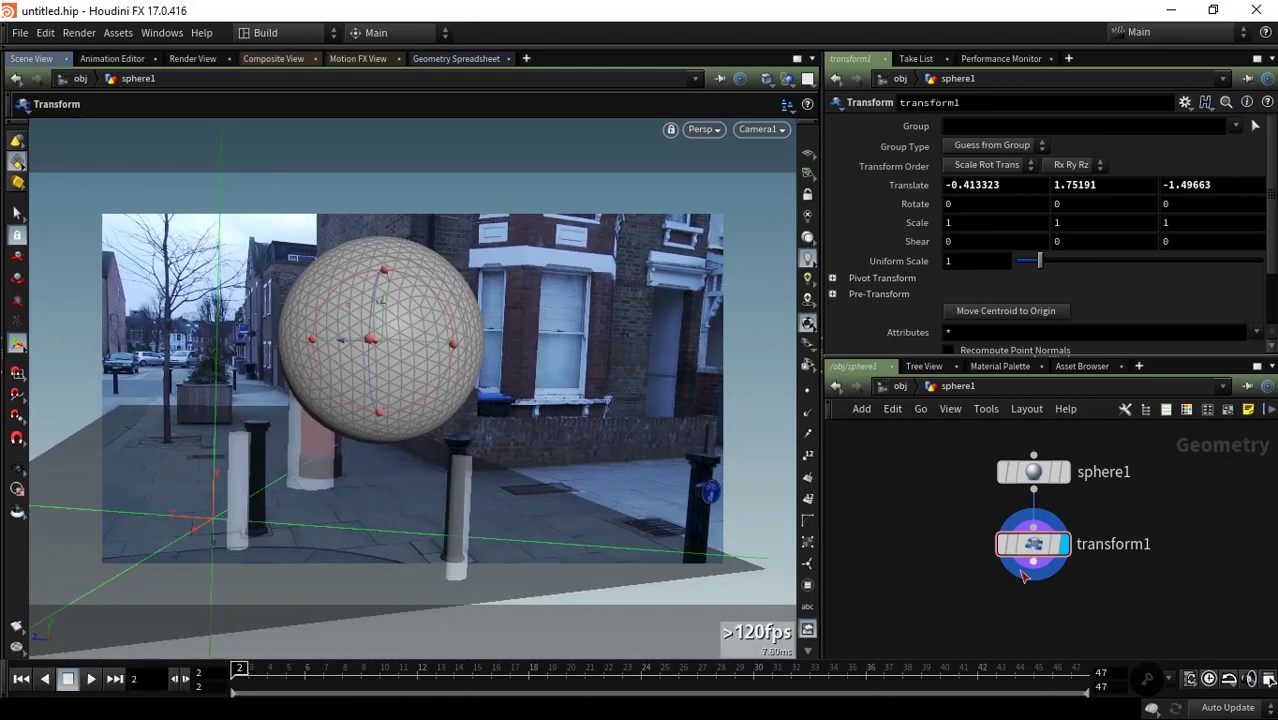
pyautogui.moveTo(1065, 645); pyautogui.dragTo(1033, 578, button='middle')
pyautogui.scroll(-3, 909, 612)
# Add a Mountain node, mountain1, wired after transform1.
pyautogui.scroll(4, 929, 564)
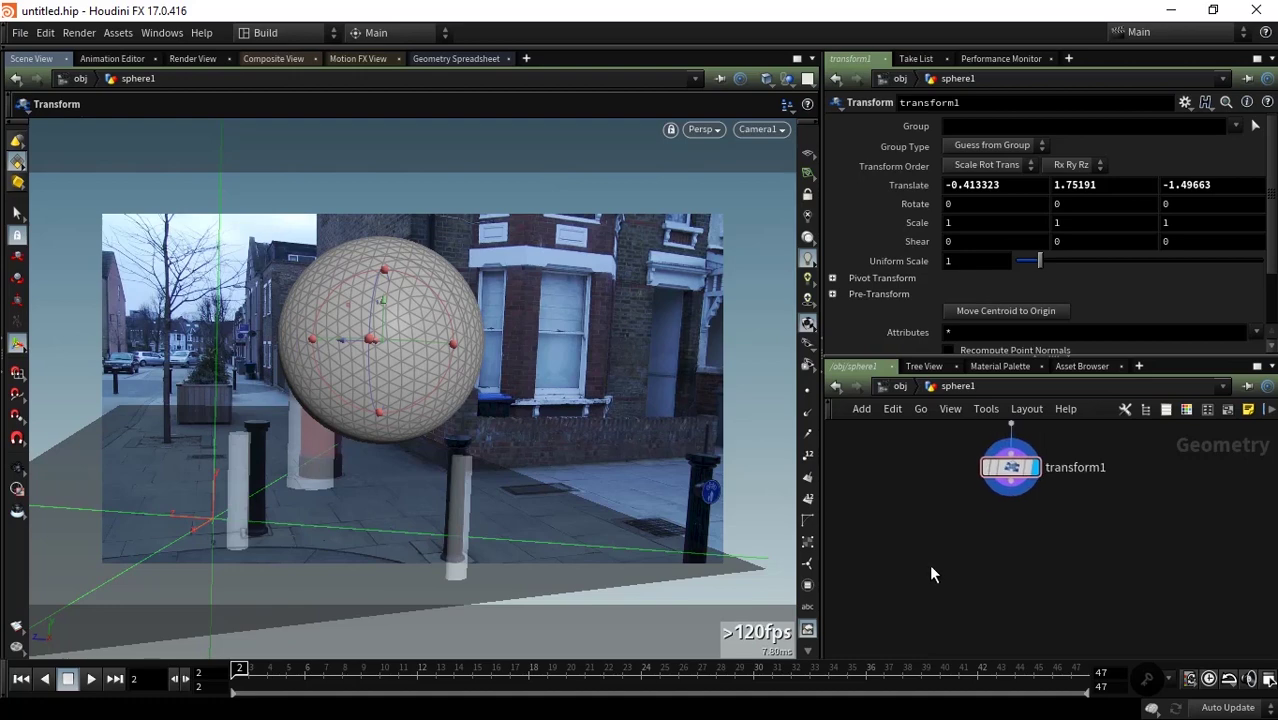
pyautogui.scroll(-1, 963, 557)
pyautogui.scroll(-1, 963, 557)
pyautogui.scroll(-1, 927, 546)
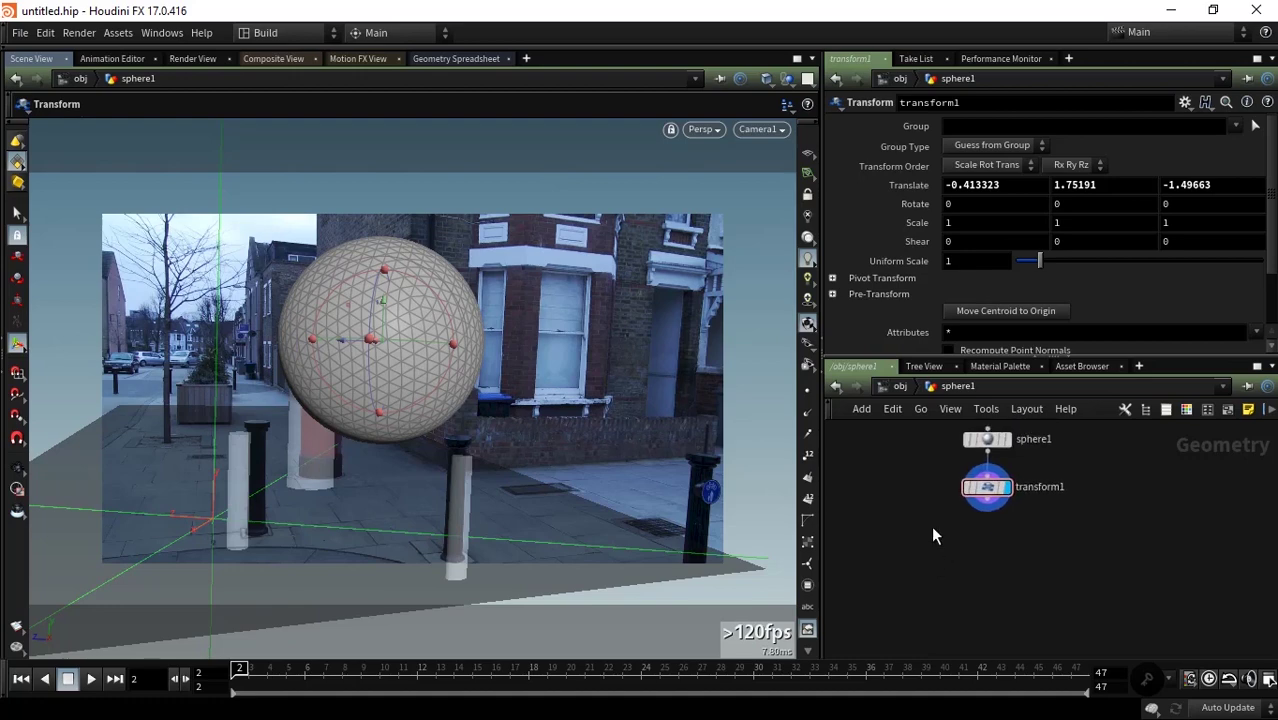
pyautogui.press('Tab')
pyautogui.write('mo')
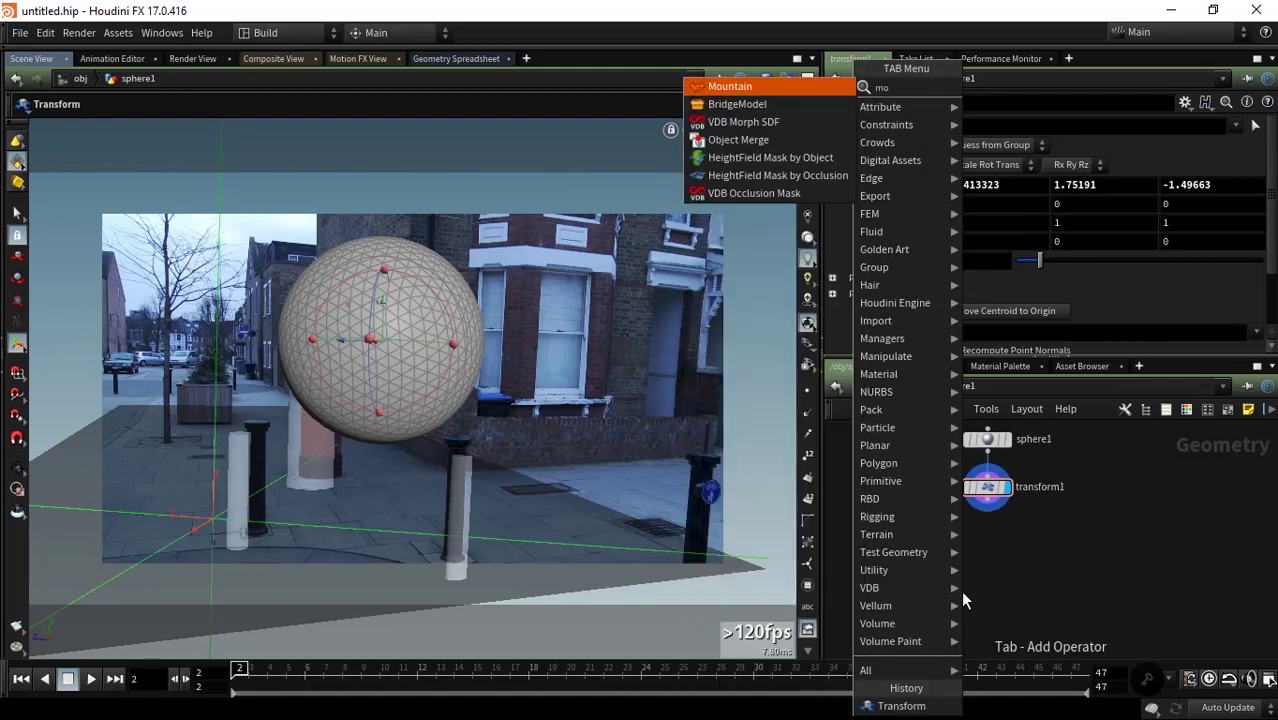
pyautogui.press('Return')
pyautogui.click(962, 582)
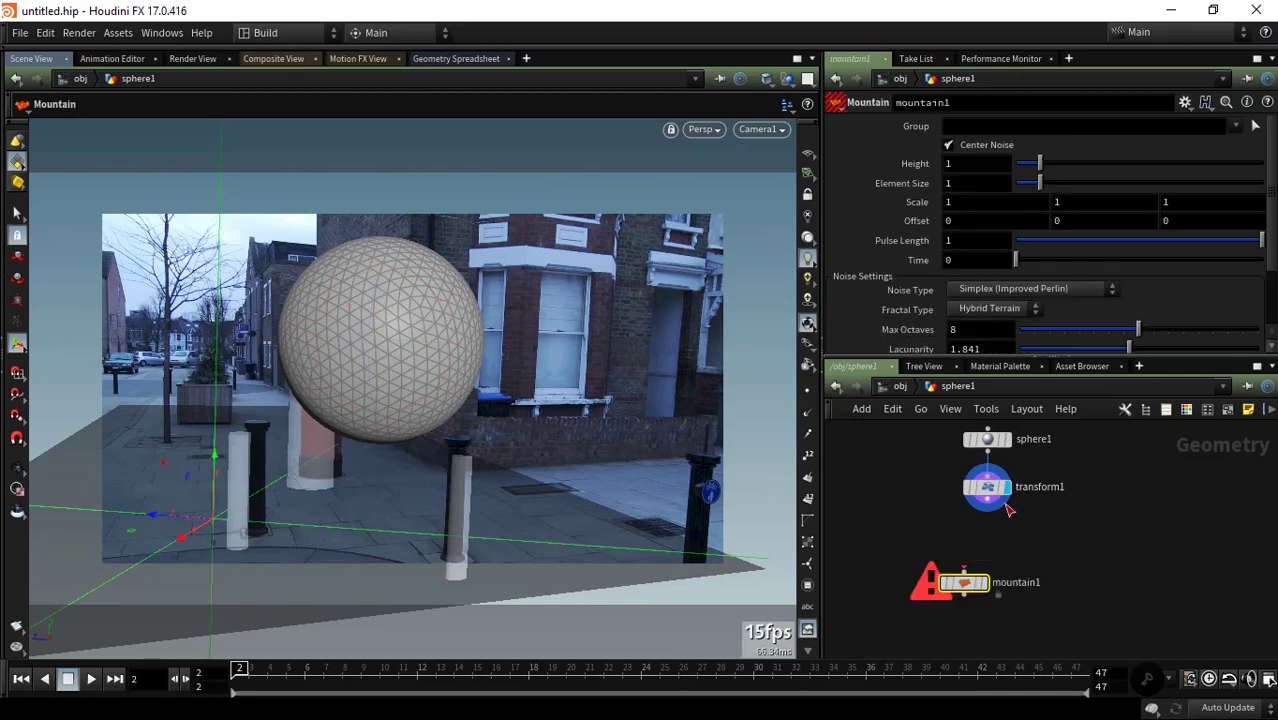
pyautogui.click(975, 517)
pyautogui.click(963, 573)
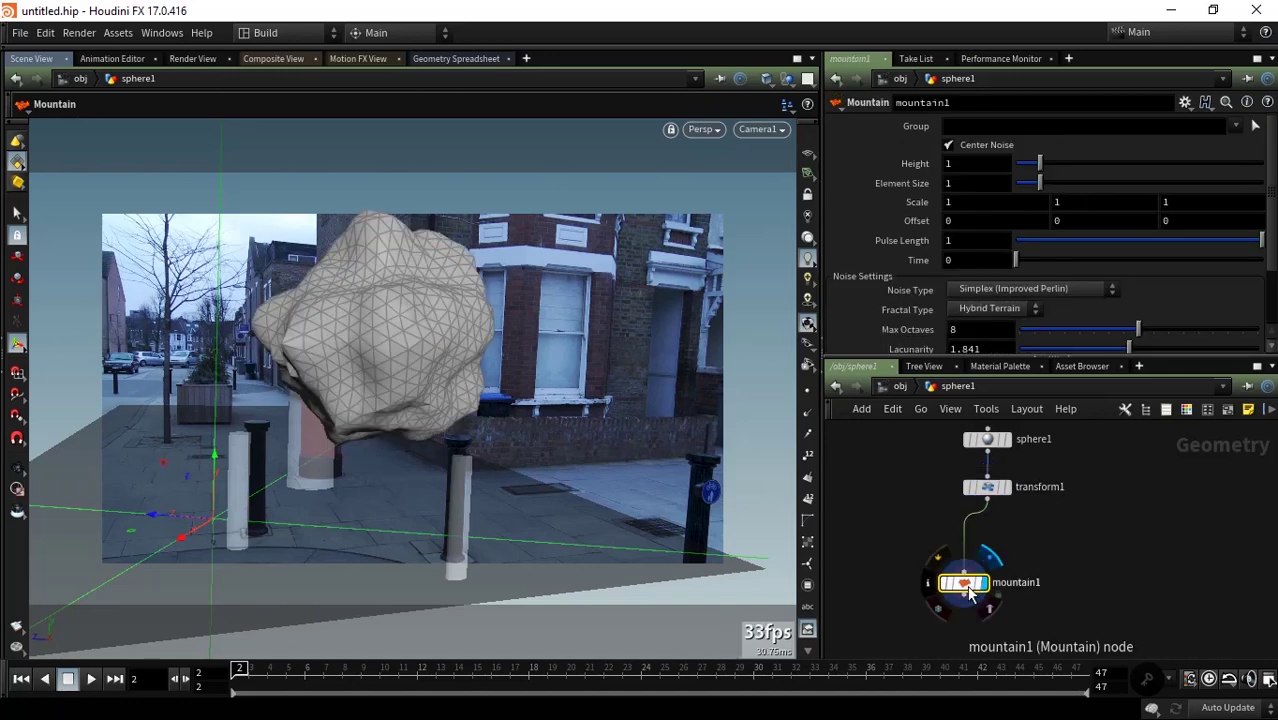
pyautogui.moveTo(962, 582); pyautogui.dragTo(968, 570)
# Set the Mountain noise Height to 0.23 and Time to the expression -$F/100.
pyautogui.click(976, 163)
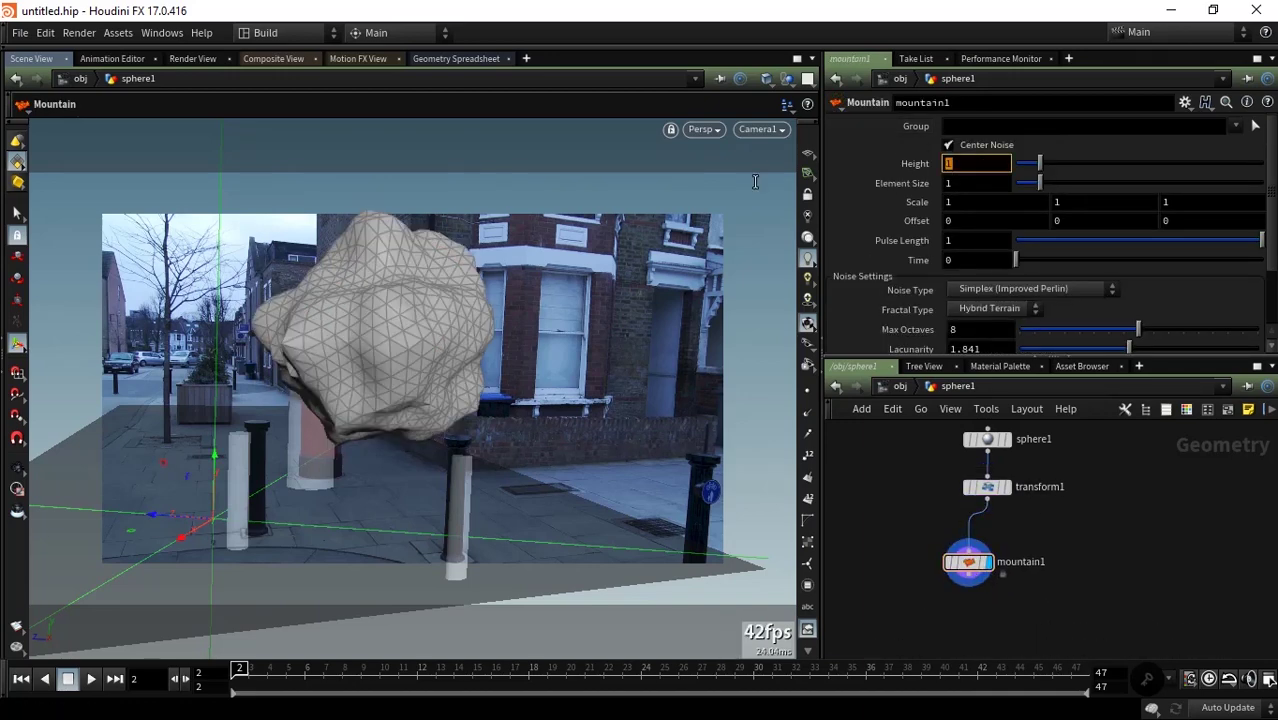
pyautogui.write('0.23')
pyautogui.press('Return')
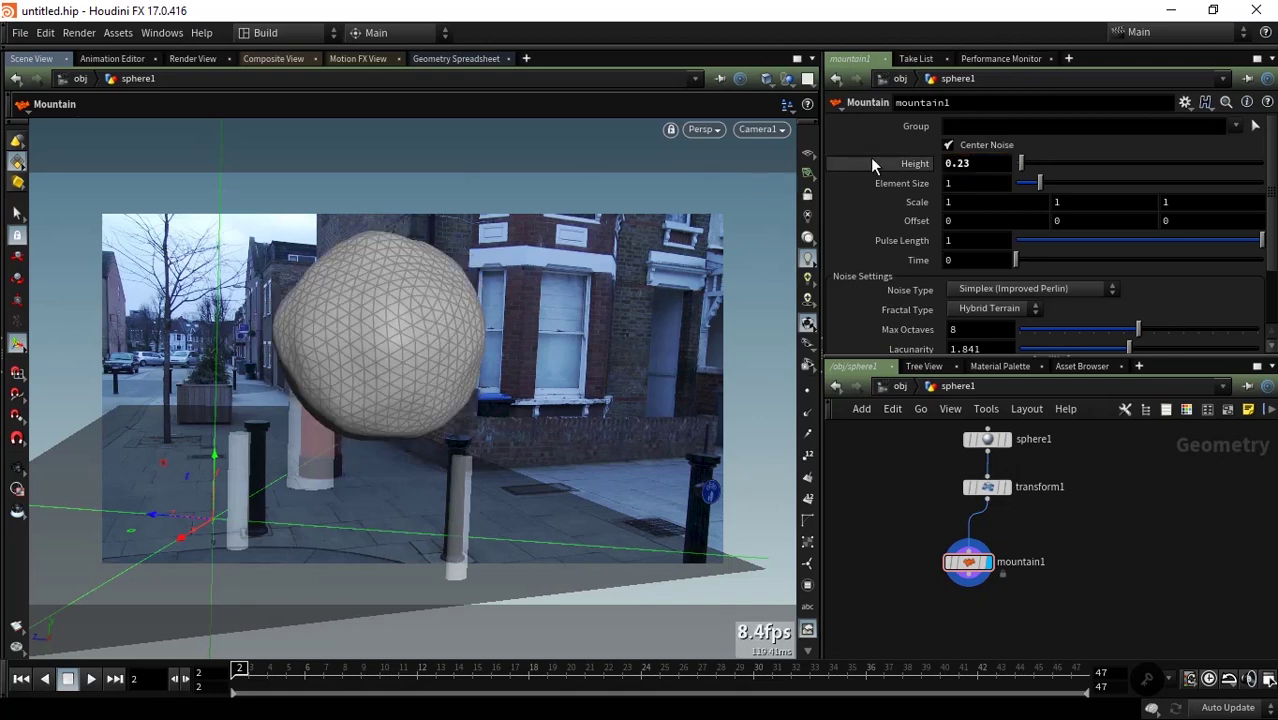
pyautogui.press('Tab')
pyautogui.write('0.')
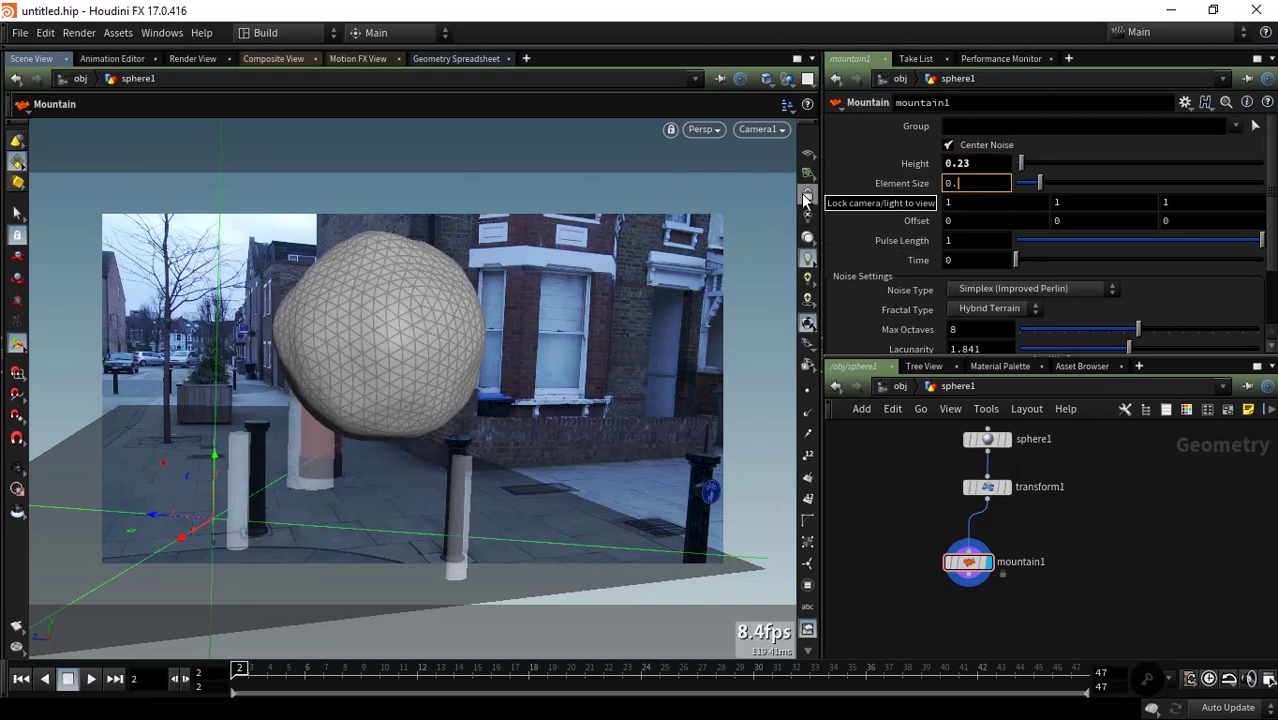
pyautogui.press('Tab')
pyautogui.press('Tab')
pyautogui.press('Tab')
pyautogui.write('-')
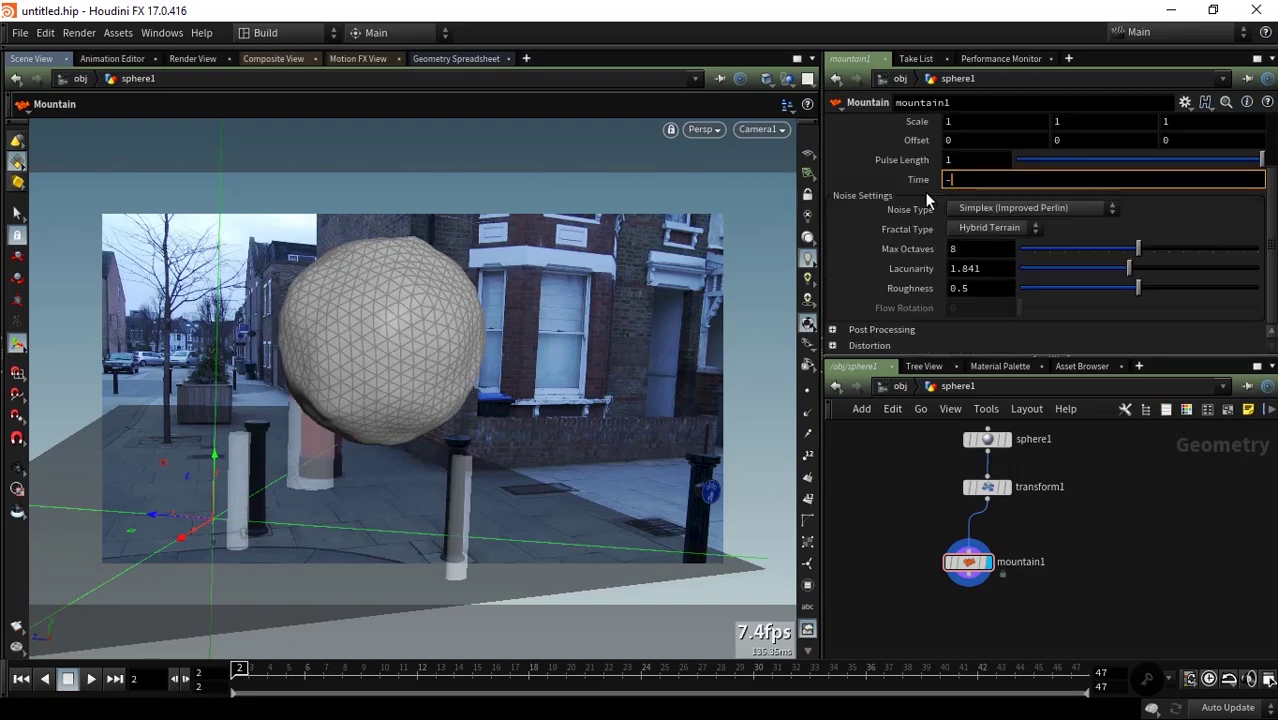
pyautogui.write('$F')
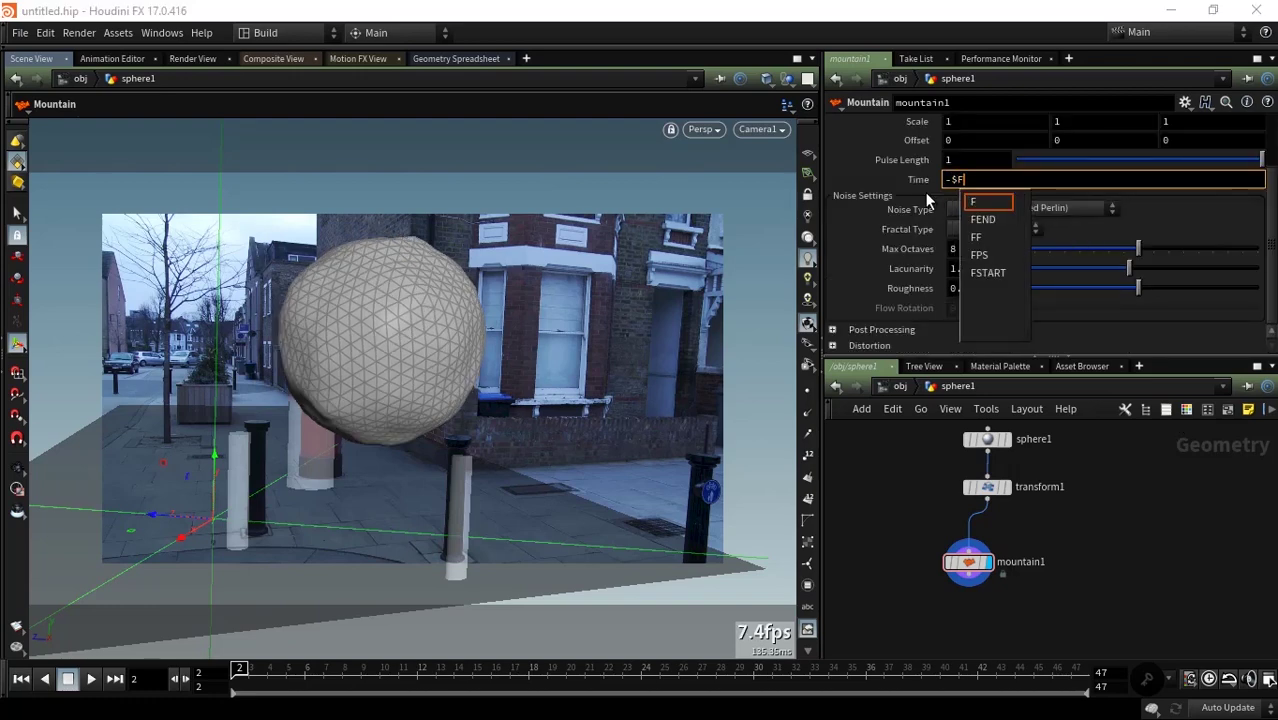
pyautogui.write('/100')
pyautogui.press('Return')
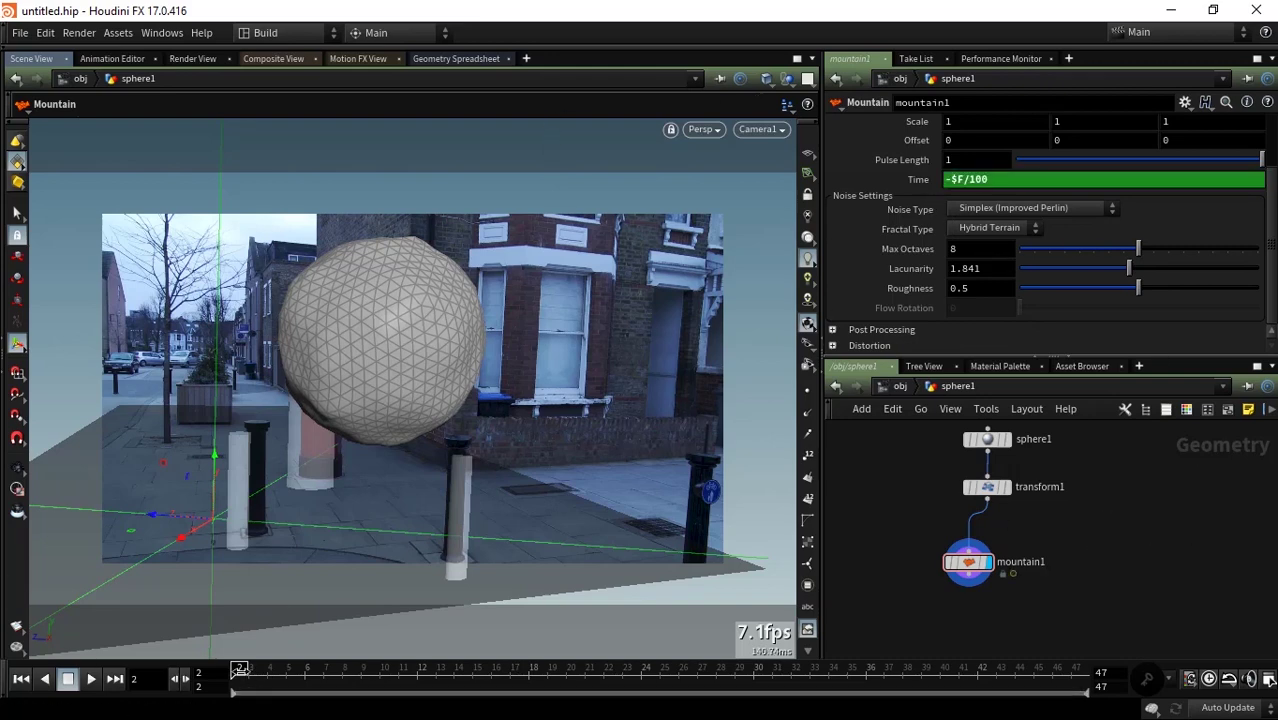
pyautogui.moveTo(257, 694)
pyautogui.mouseDown()
pyautogui.moveTo(997, 690)
pyautogui.moveTo(957, 678)
pyautogui.mouseUp()
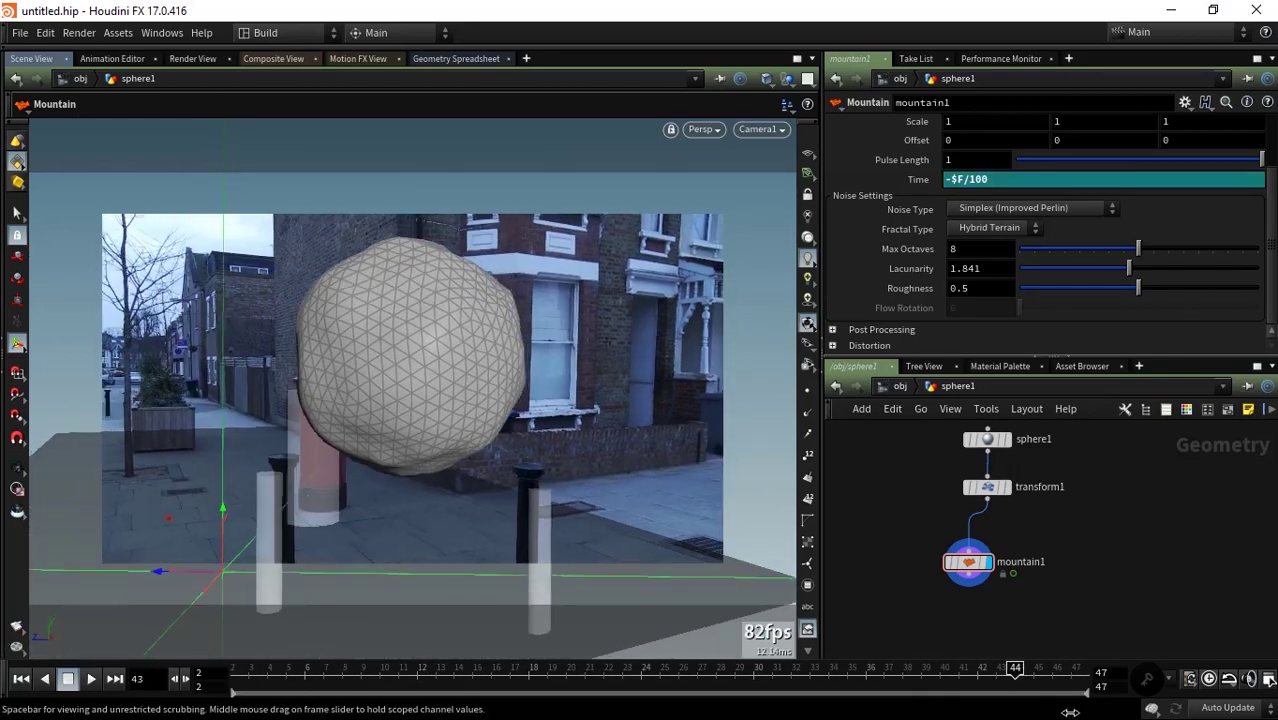
# Reposition mountain1 and start a wire from its output.
pyautogui.scroll(-1, 1108, 508)
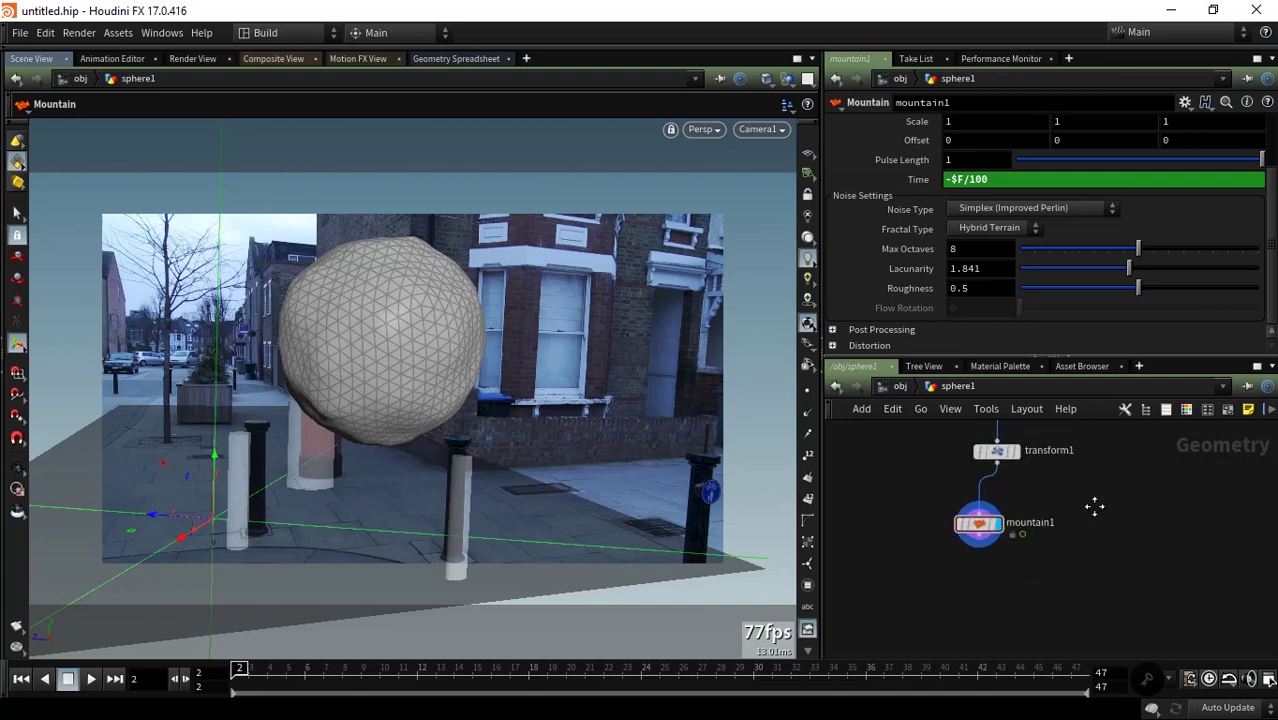
pyautogui.moveTo(965, 573); pyautogui.dragTo(977, 585)
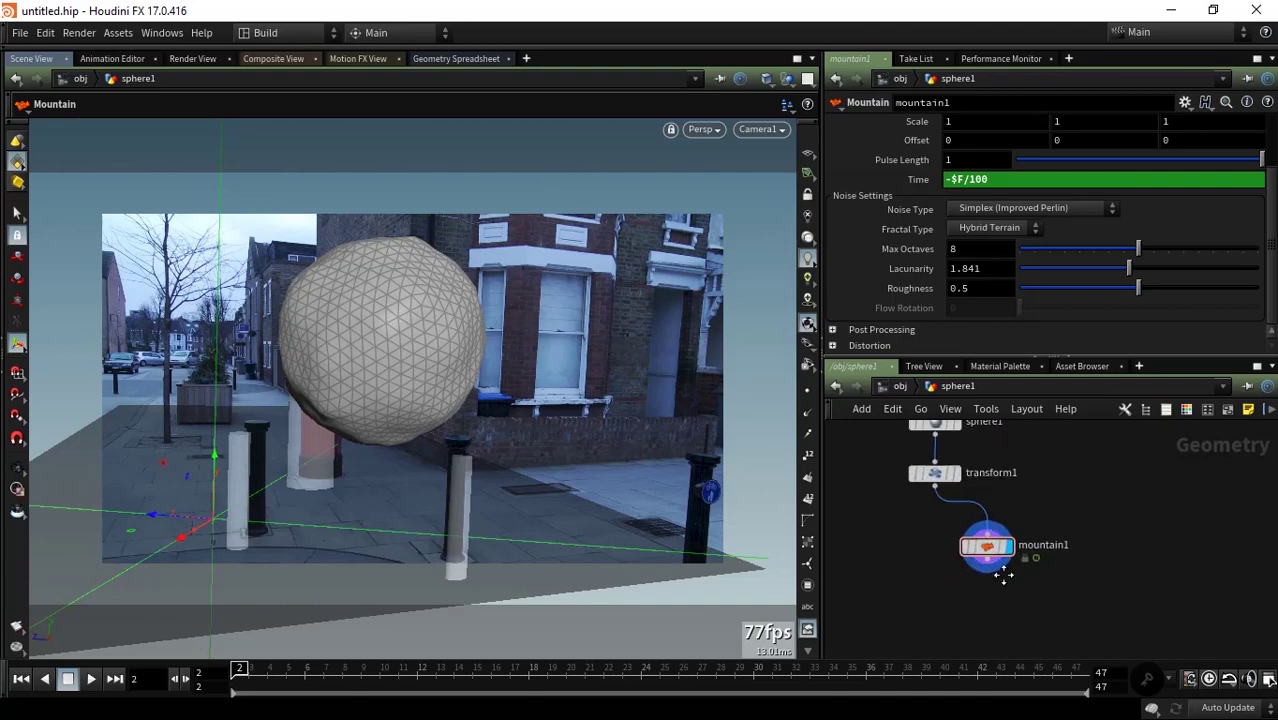
pyautogui.click(1004, 510)
# Add a Null node after mountain1.
pyautogui.press('Tab')
pyautogui.write('n')
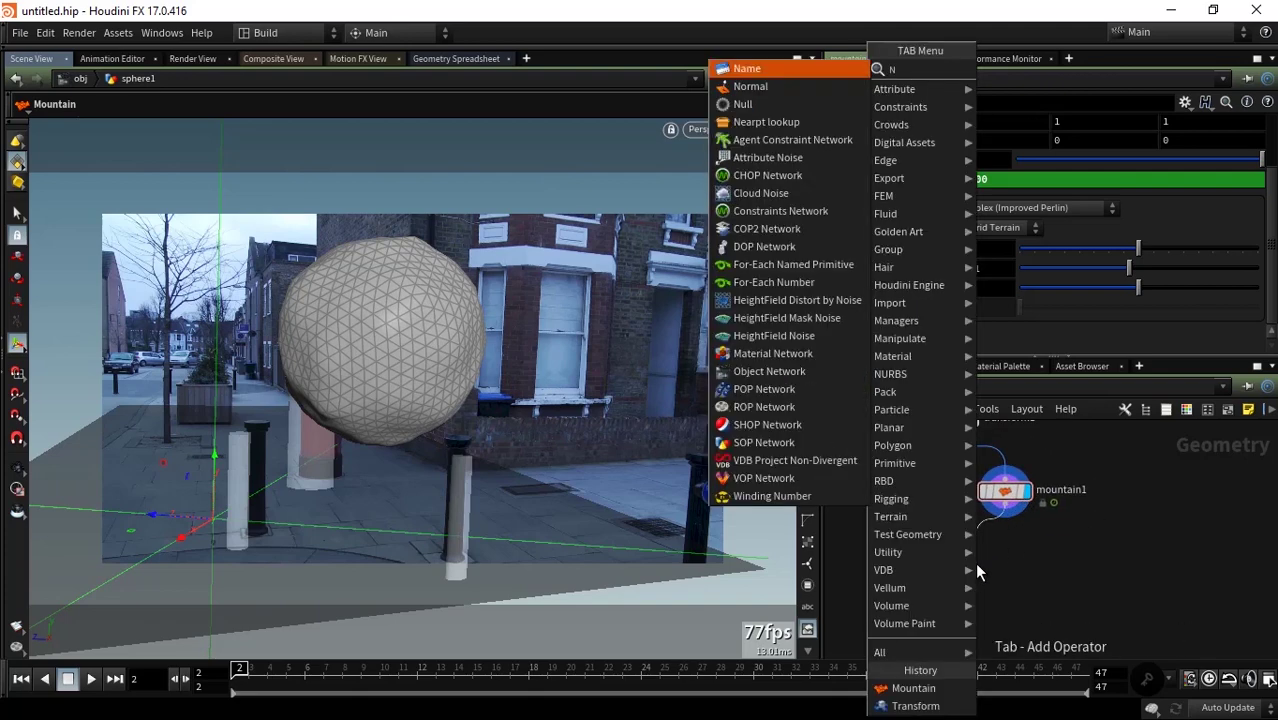
pyautogui.write('u')
pyautogui.press('Return')
pyautogui.click(974, 562)
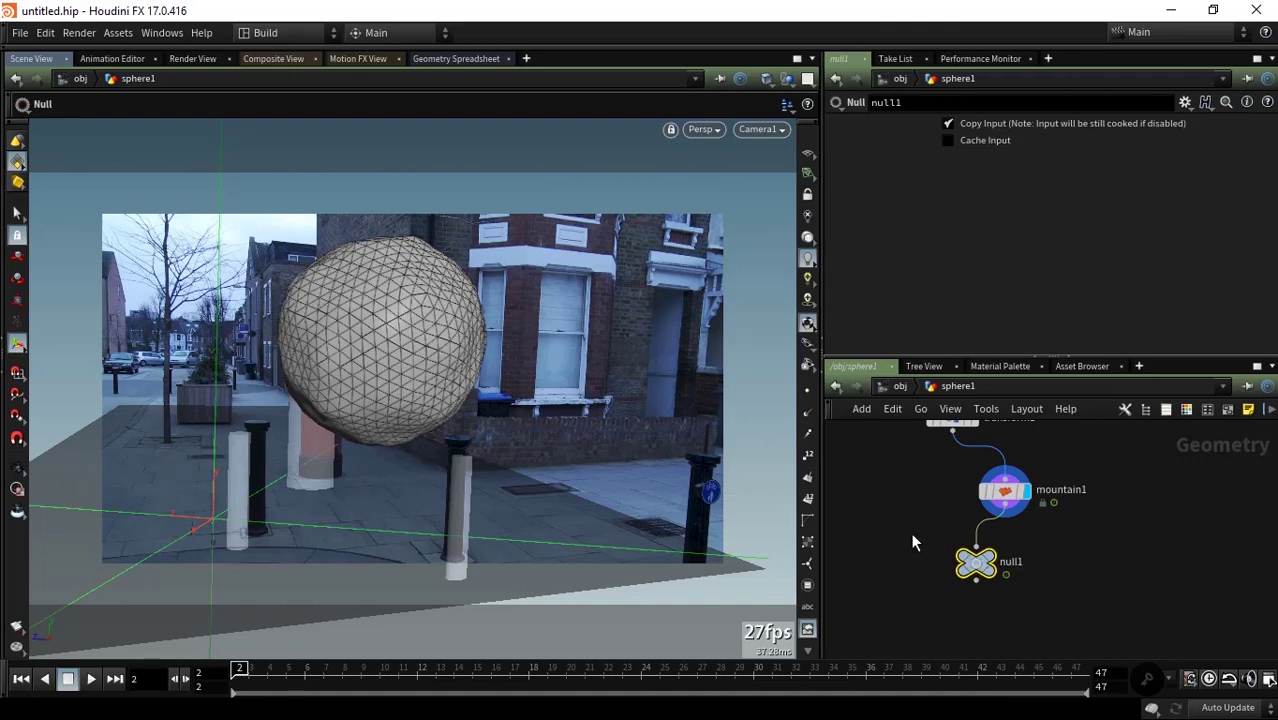
pyautogui.press('c')
pyautogui.click(1078, 592)
pyautogui.press('c')
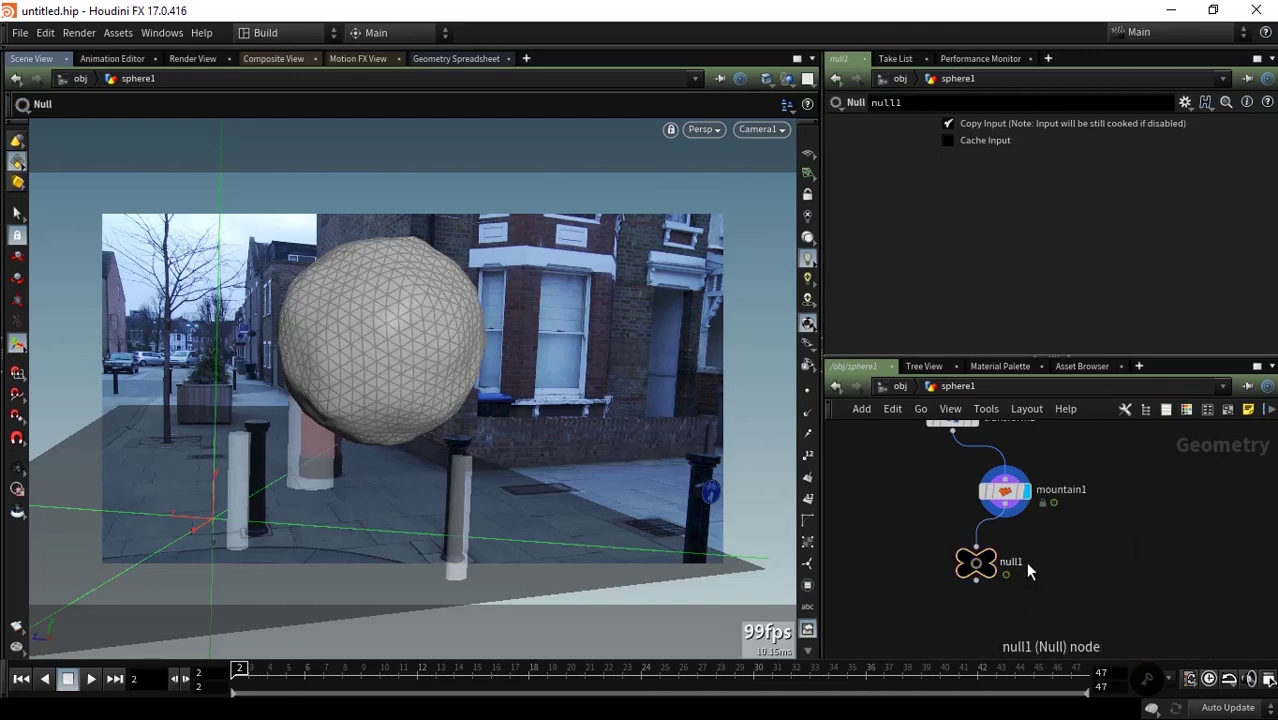
# Rename the null to oUT_sPHERE and return to the object level.
pyautogui.doubleClick(1027, 564)
pyautogui.write('oUT_s')
pyautogui.write('PH')
pyautogui.write('ERE')
pyautogui.press('Return')
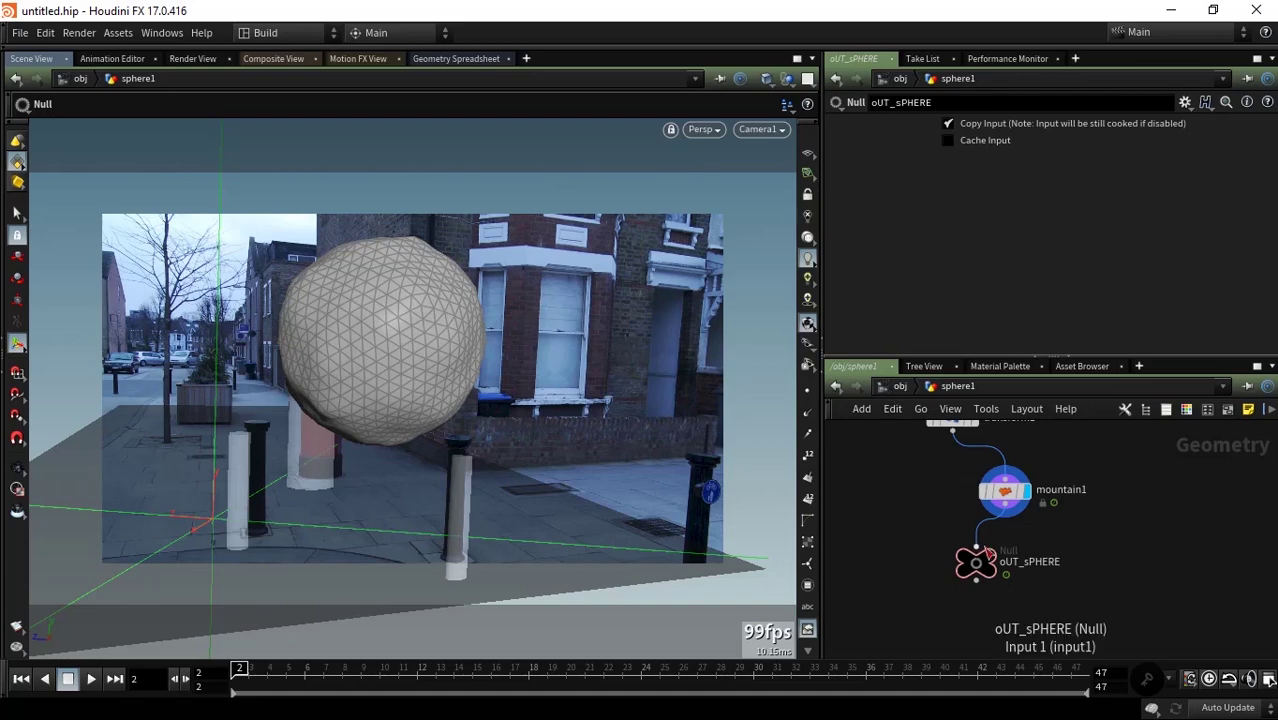
pyautogui.moveTo(914, 548); pyautogui.dragTo(1051, 608)
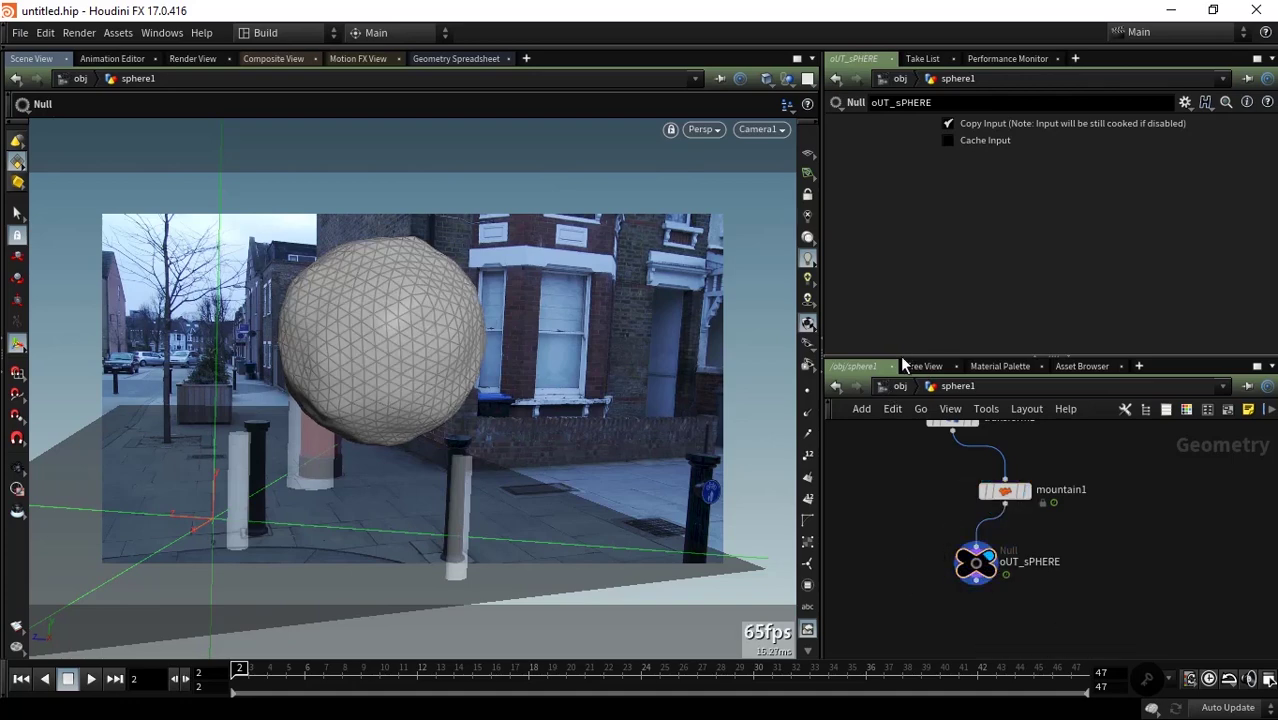
pyautogui.click(900, 386)
# Tumble the scene freely to view it from above and show the creation shelf.
pyautogui.scroll(-2, 1190, 585)
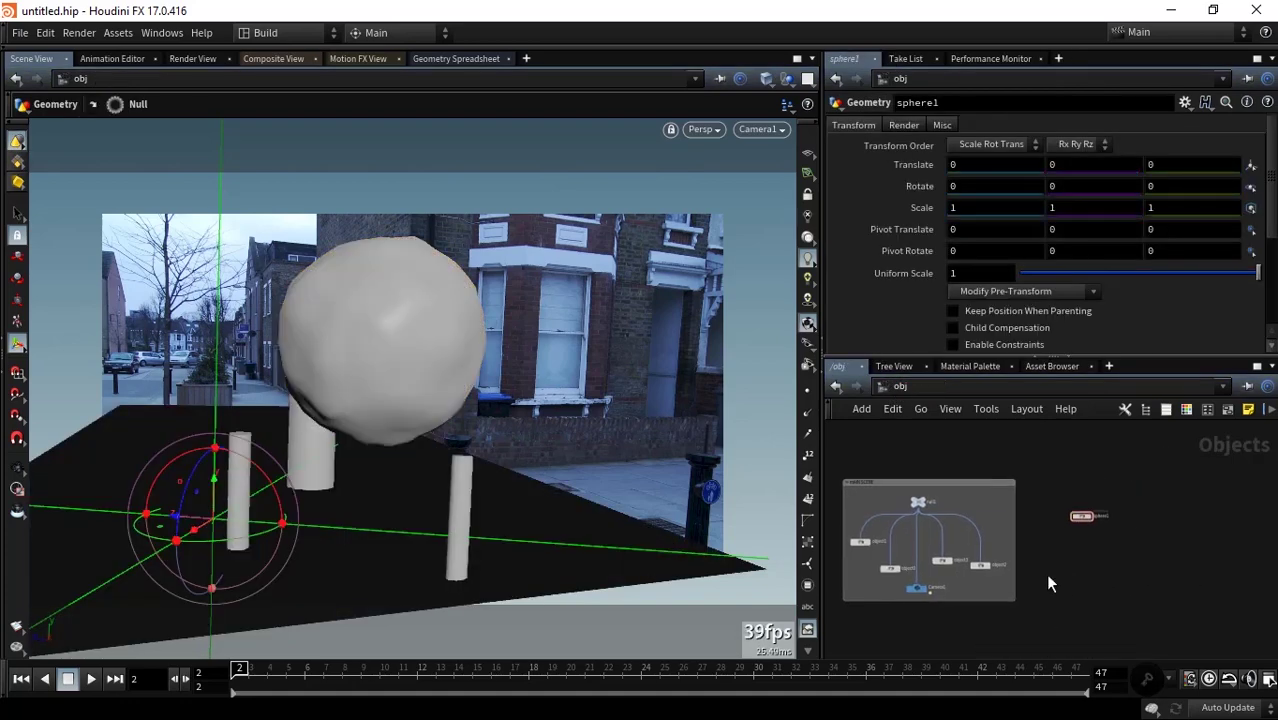
pyautogui.moveTo(1045, 573); pyautogui.dragTo(1106, 556, button='middle')
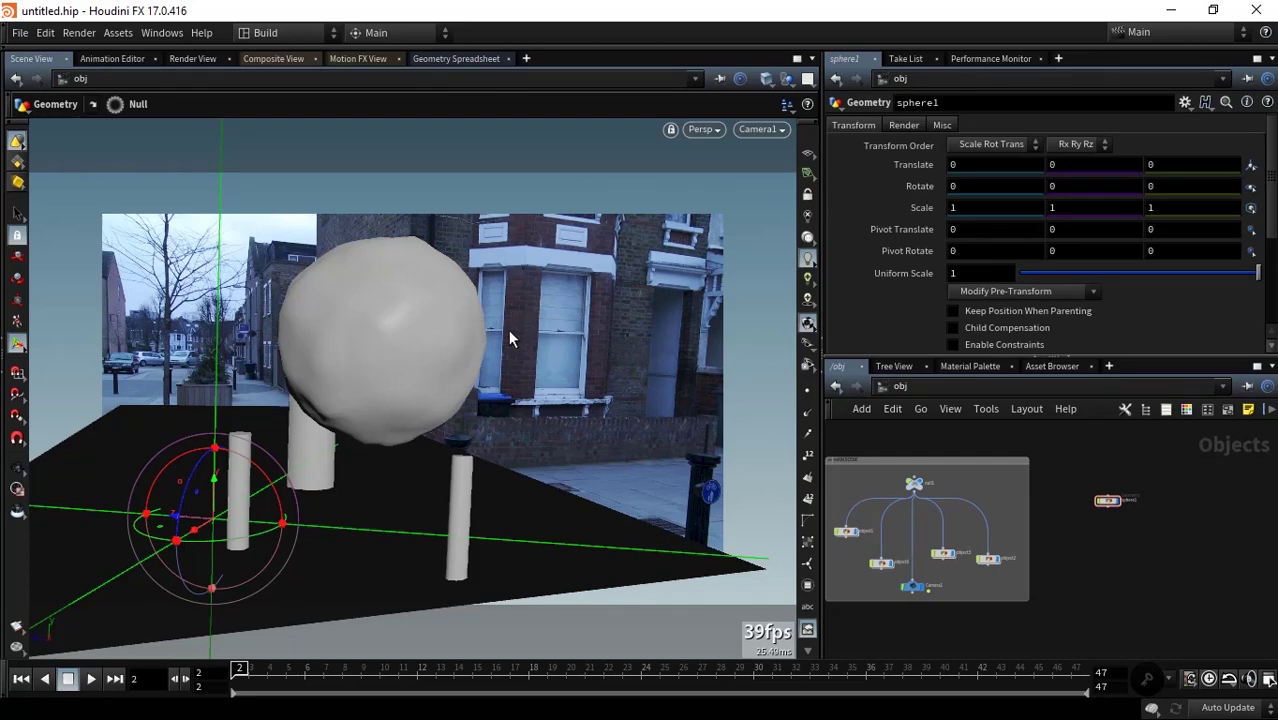
pyautogui.press('Escape')
pyautogui.moveTo(620, 230)
pyautogui.mouseDown()
pyautogui.moveTo(548, 277)
pyautogui.moveTo(570, 288)
pyautogui.moveTo(470, 315)
pyautogui.moveTo(485, 360)
pyautogui.moveTo(477, 462)
pyautogui.moveTo(539, 287)
pyautogui.mouseUp()
pyautogui.press('Escape')
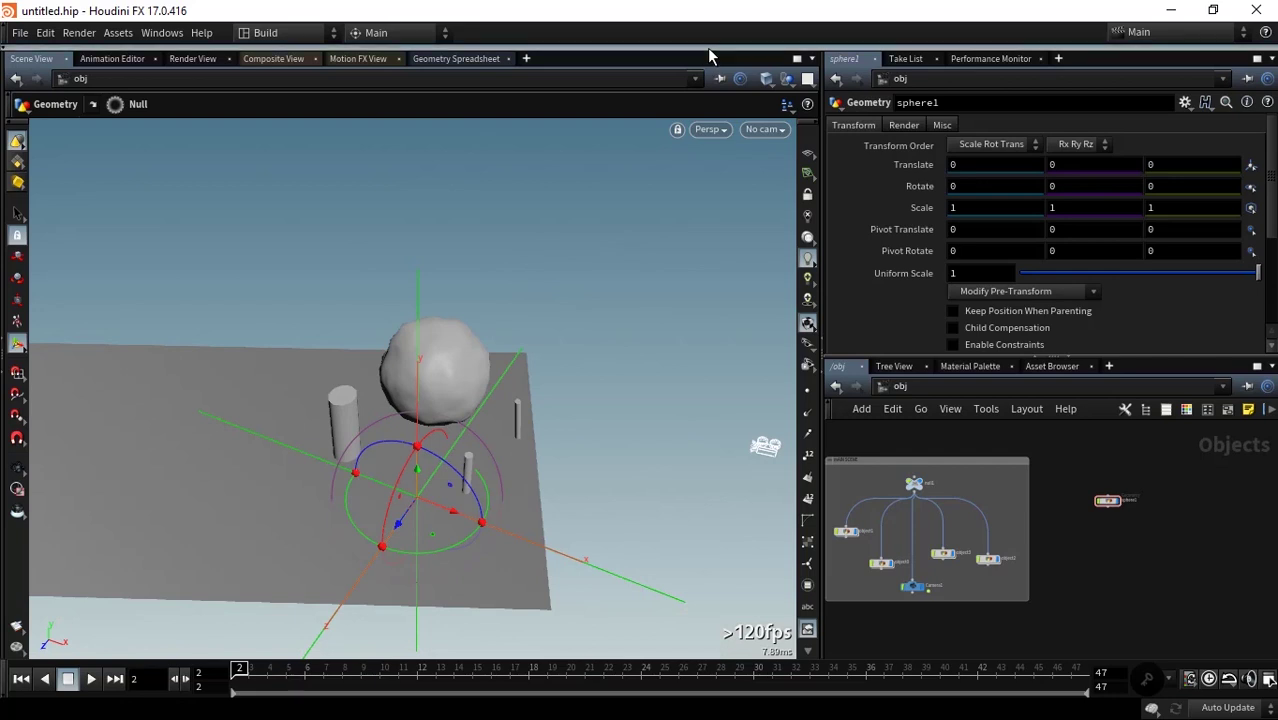
pyautogui.click(700, 48)
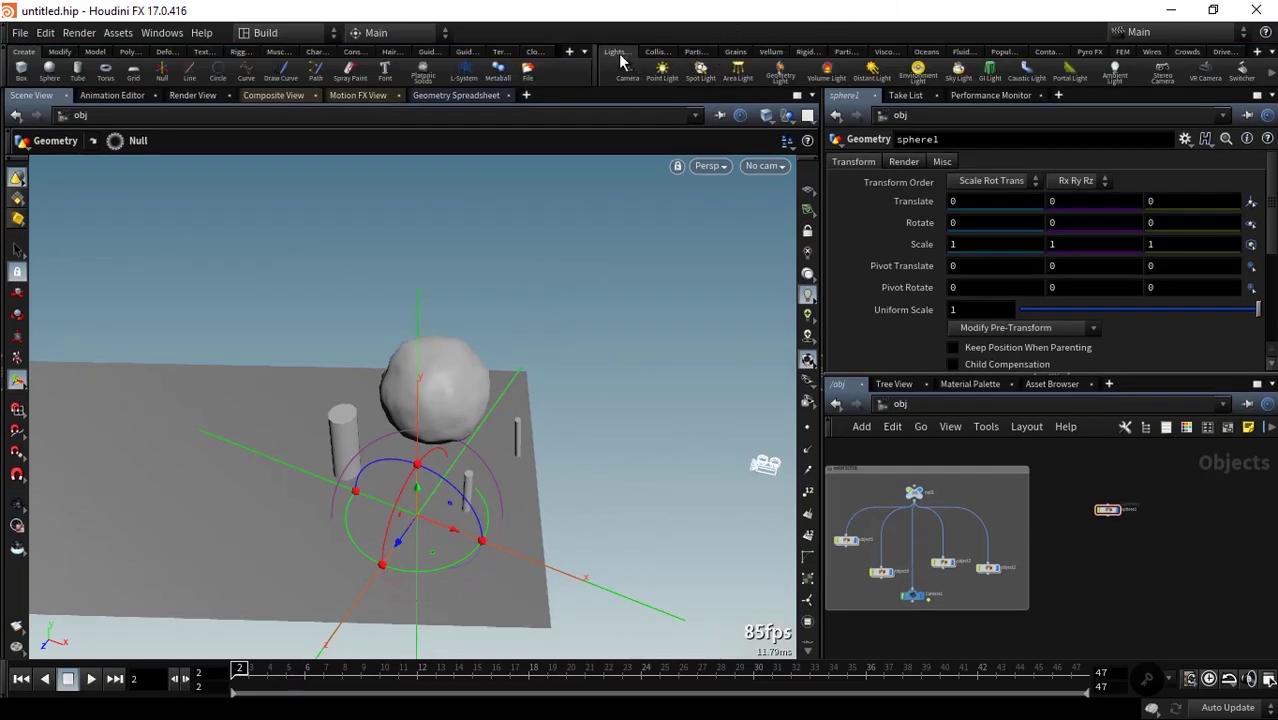
# Create a point light at the scene origin.
pyautogui.click(662, 78)
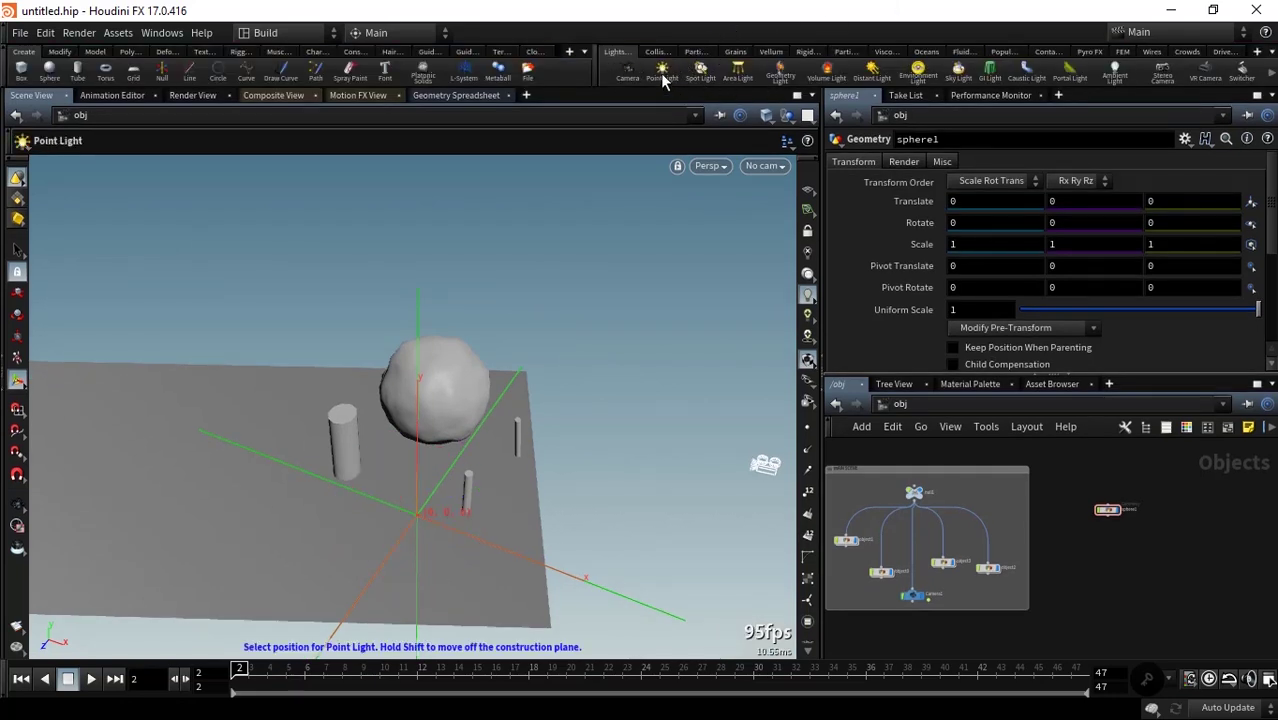
pyautogui.press('Escape')
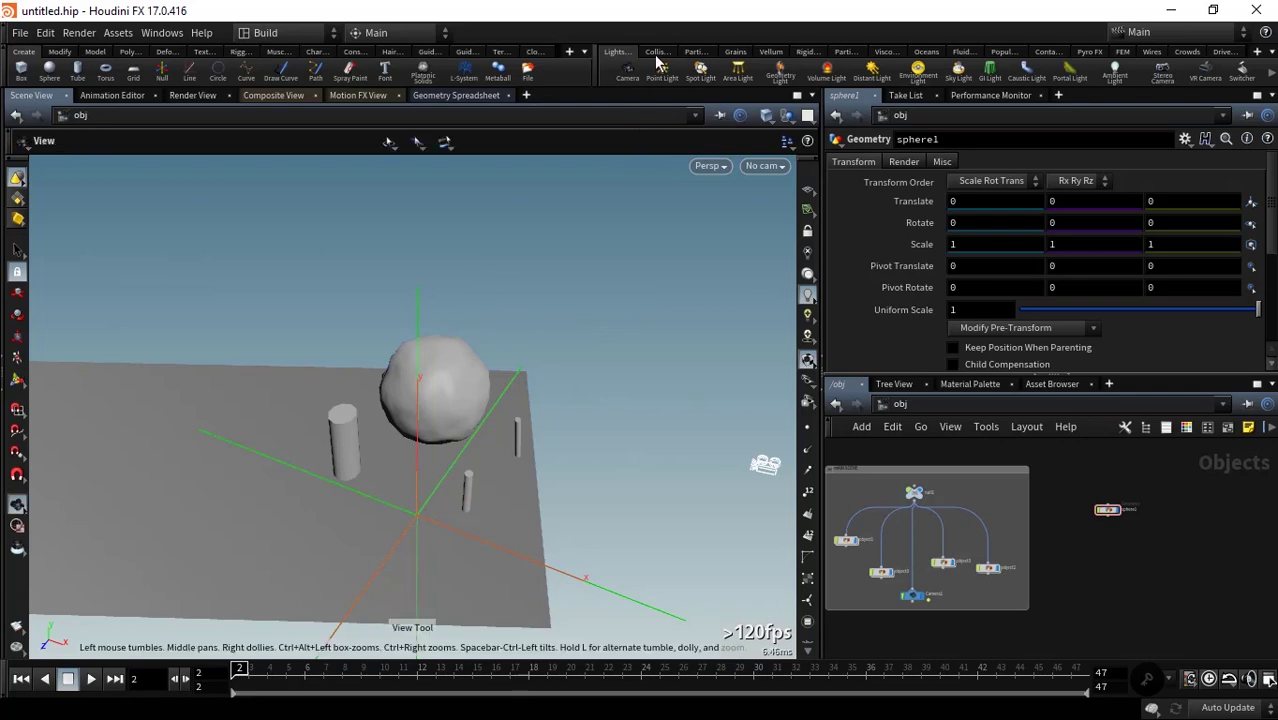
pyautogui.keyDown('ctrl'); pyautogui.click(662, 70); pyautogui.keyUp('ctrl')
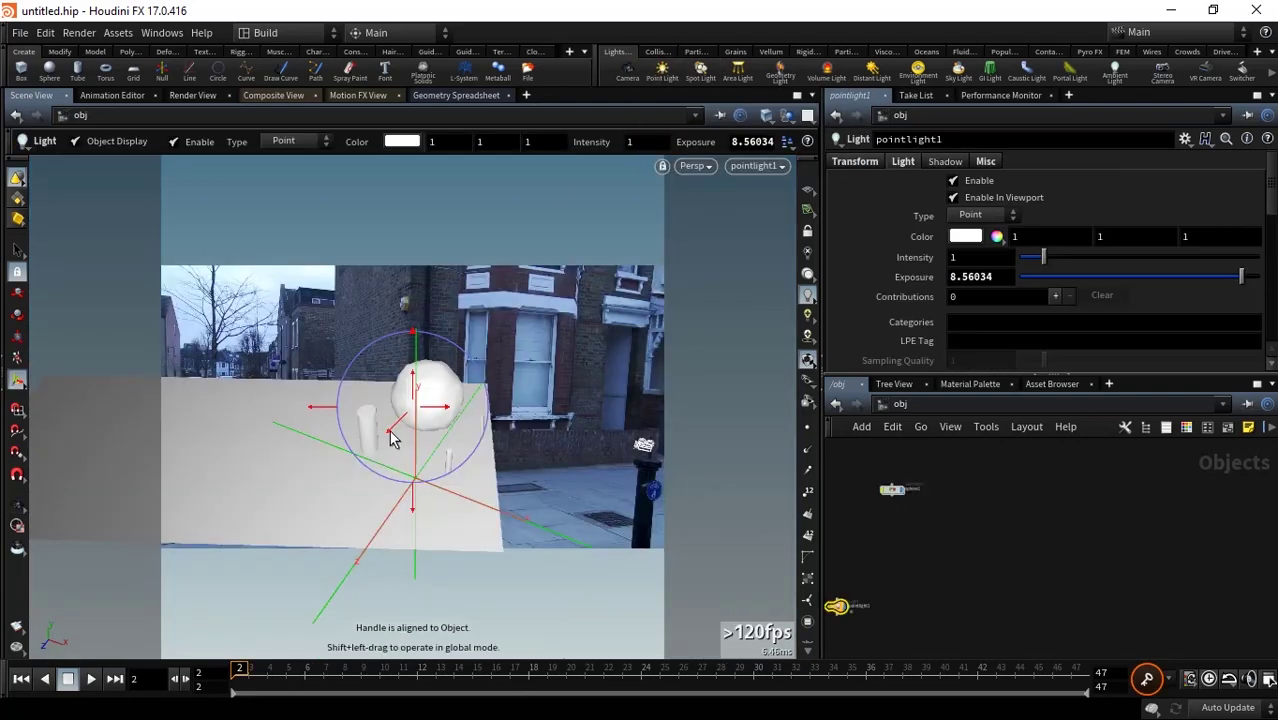
pyautogui.moveTo(391, 440); pyautogui.dragTo(600, 325)
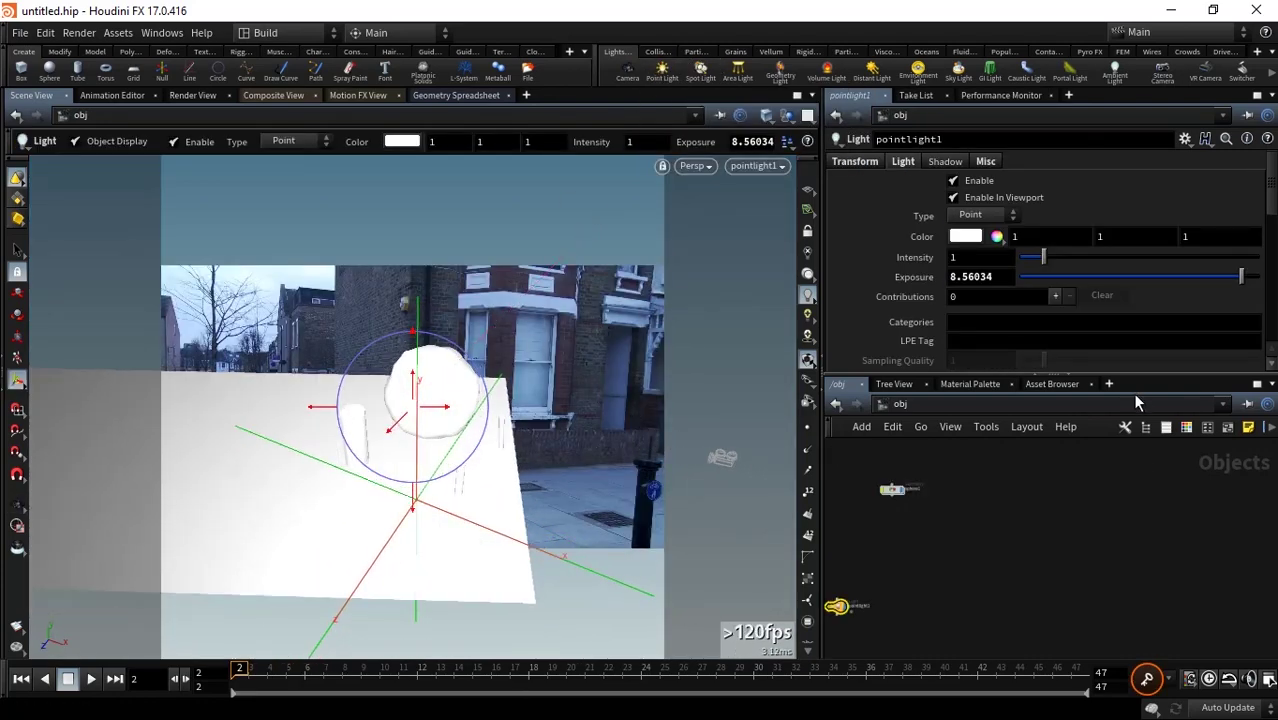
# Set the light's Exposure to 0 and Intensity to 10, and aim it at the sphere.
pyautogui.doubleClick(1008, 277)
pyautogui.write('0')
pyautogui.press('Return')
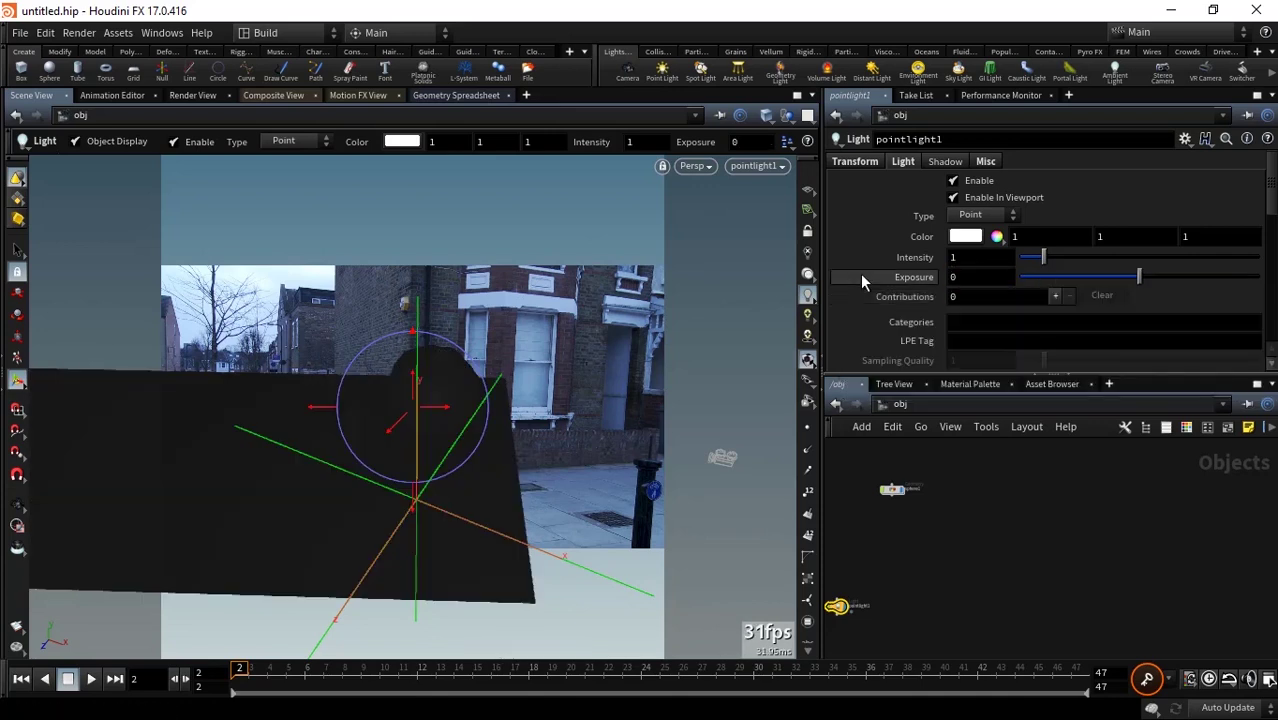
pyautogui.doubleClick(984, 257)
pyautogui.write('10')
pyautogui.press('Return')
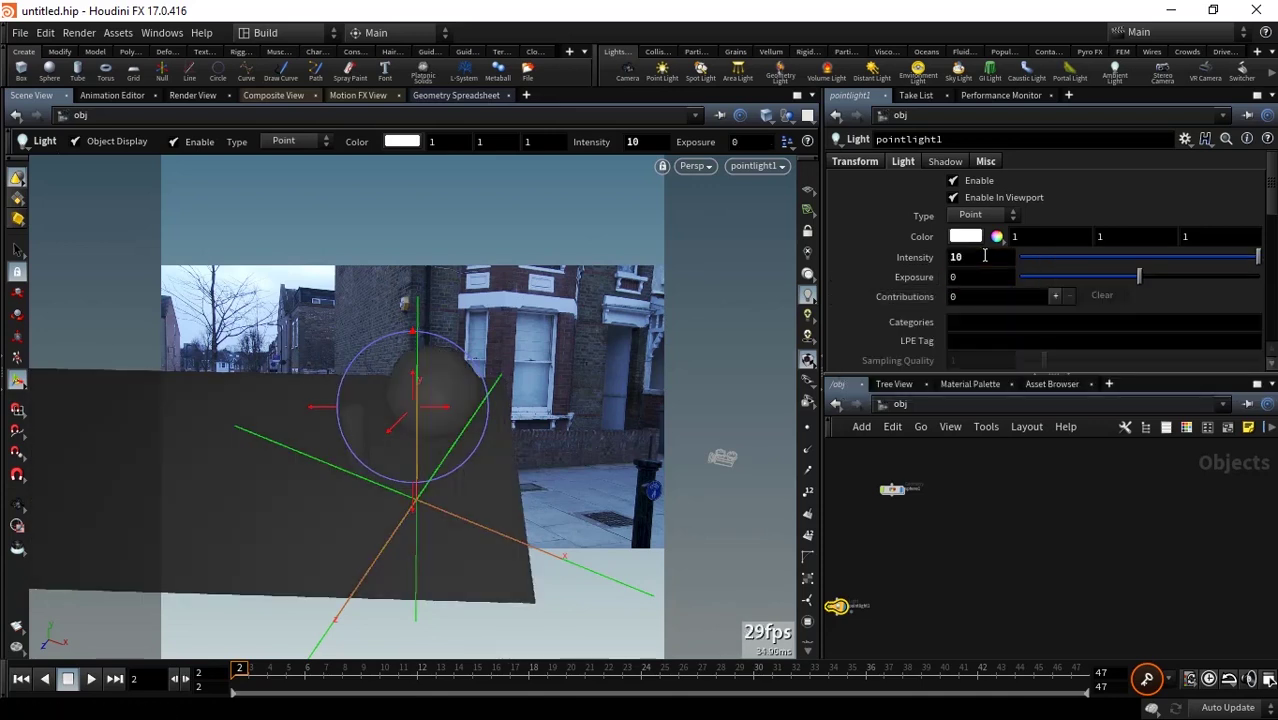
pyautogui.moveTo(397, 427)
pyautogui.mouseDown()
pyautogui.moveTo(503, 356)
pyautogui.moveTo(412, 356)
pyautogui.moveTo(399, 414)
pyautogui.moveTo(428, 400)
pyautogui.moveTo(465, 414)
pyautogui.moveTo(420, 380)
pyautogui.moveTo(405, 458)
pyautogui.moveTo(413, 500)
pyautogui.mouseUp()
# Fine-tune the point light's aim and tidy pointlight1 in the network.
pyautogui.moveTo(414, 388); pyautogui.dragTo(414, 380)
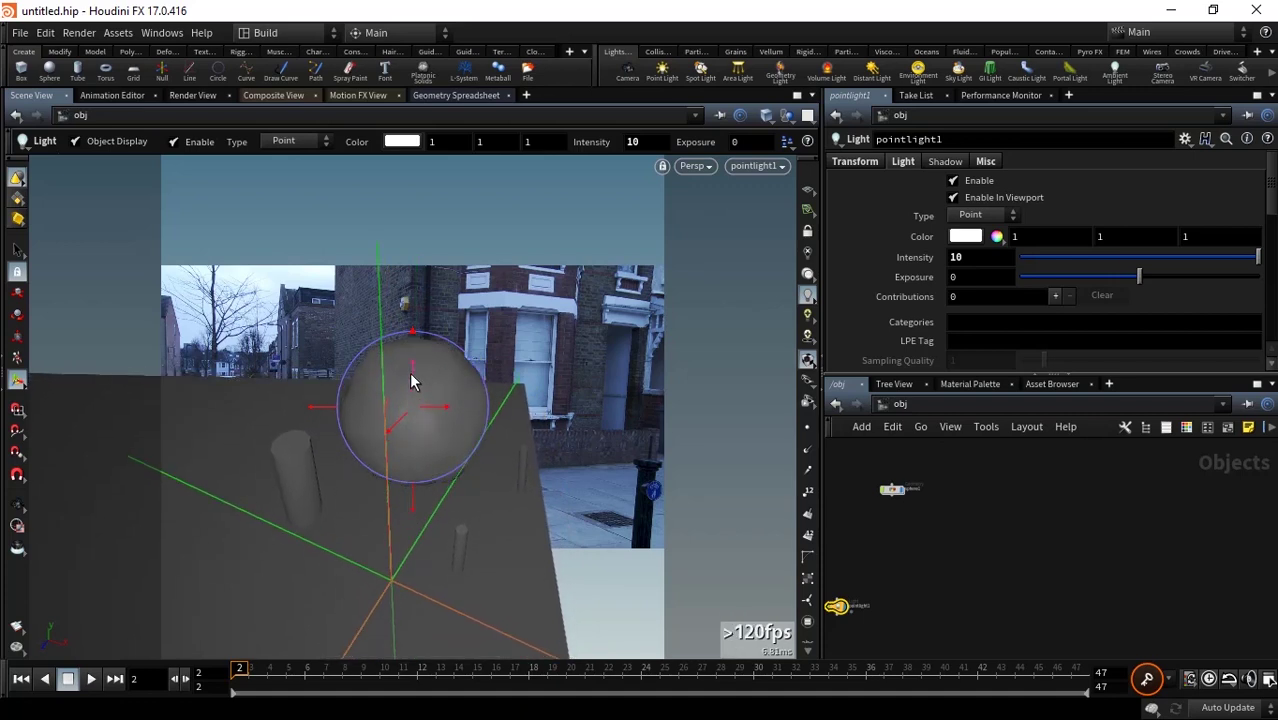
pyautogui.moveTo(400, 428); pyautogui.dragTo(399, 434)
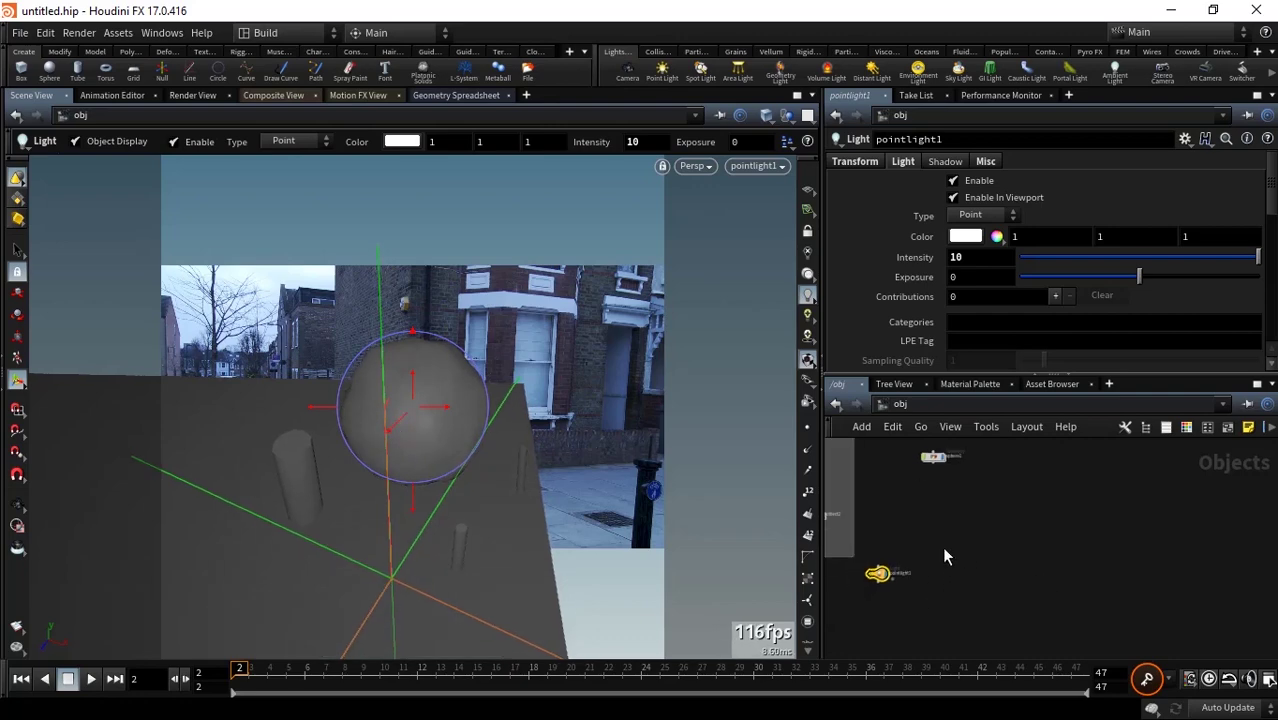
pyautogui.moveTo(856, 573); pyautogui.dragTo(1050, 522)
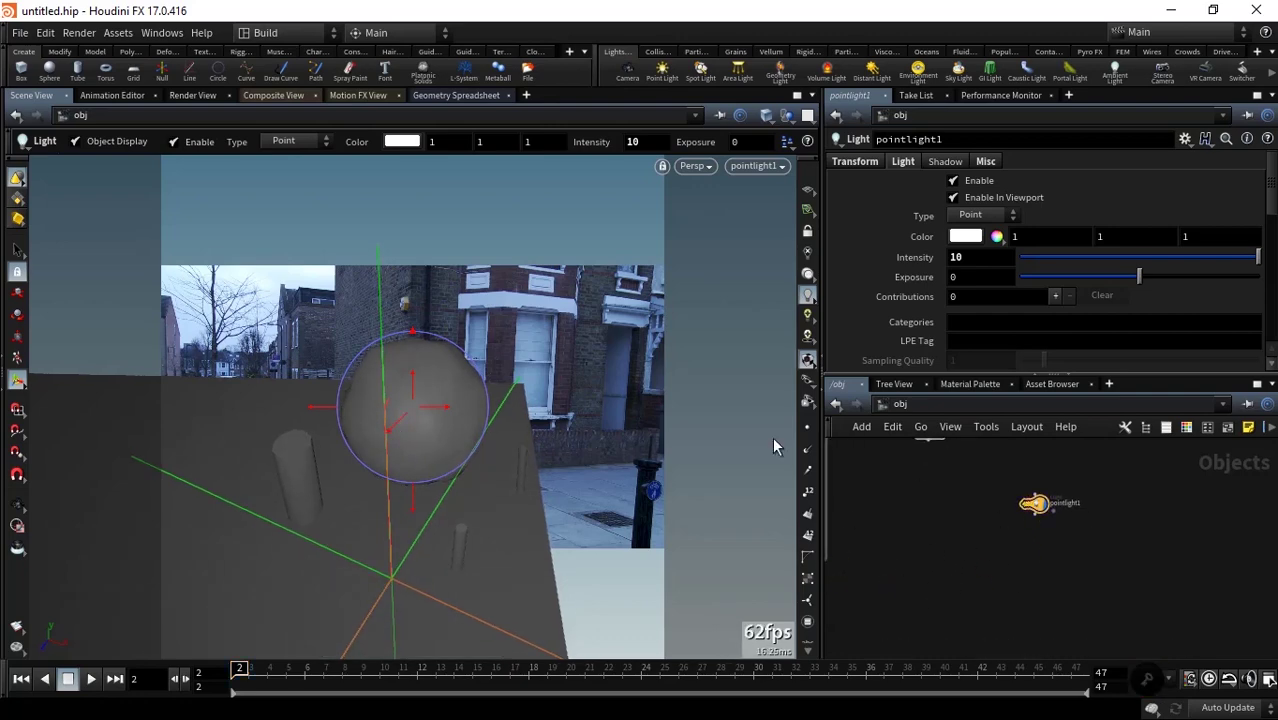
pyautogui.press('Escape')
pyautogui.moveTo(648, 327)
pyautogui.mouseDown()
pyautogui.moveTo(571, 341)
pyautogui.moveTo(560, 370)
pyautogui.moveTo(522, 378)
pyautogui.moveTo(379, 357)
pyautogui.moveTo(600, 350)
pyautogui.mouseUp()
pyautogui.press('Return')
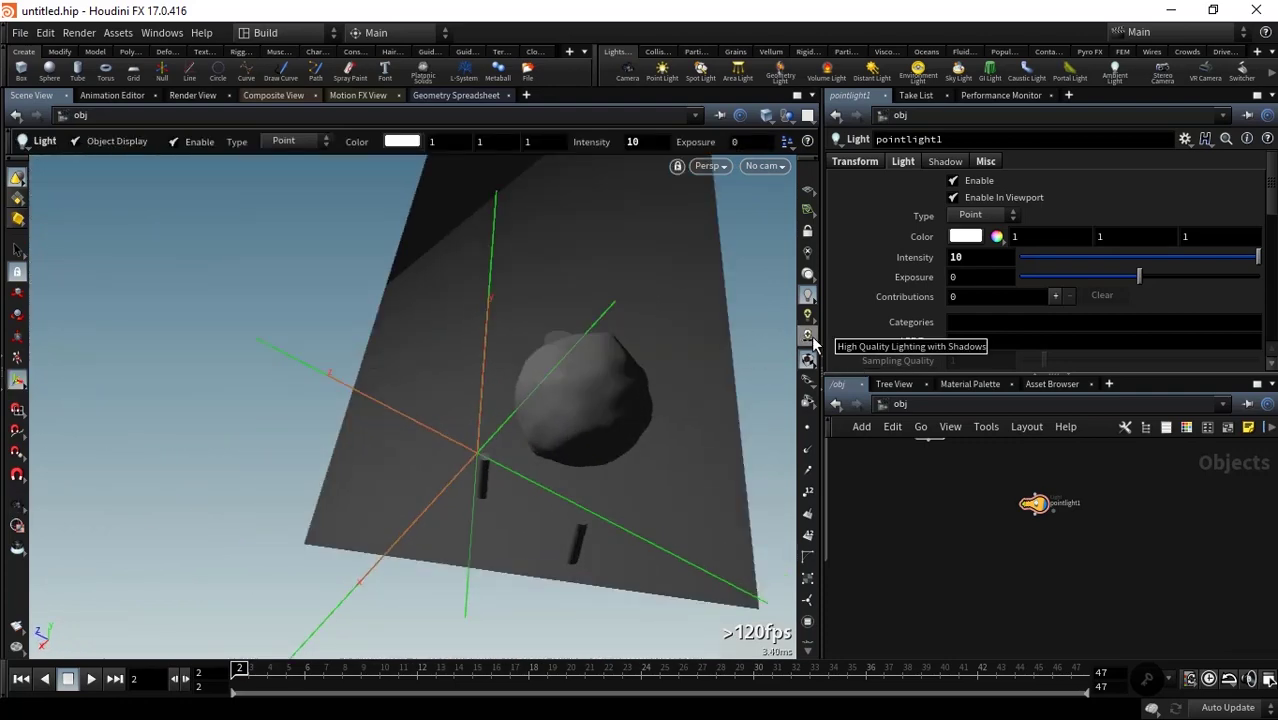
# Turn on high-quality lighting with shadows, hide the shelf, and look through Camera1.
pyautogui.click(809, 336)
pyautogui.moveTo(616, 415)
pyautogui.mouseDown()
pyautogui.moveTo(688, 531)
pyautogui.moveTo(653, 463)
pyautogui.moveTo(589, 482)
pyautogui.mouseUp()
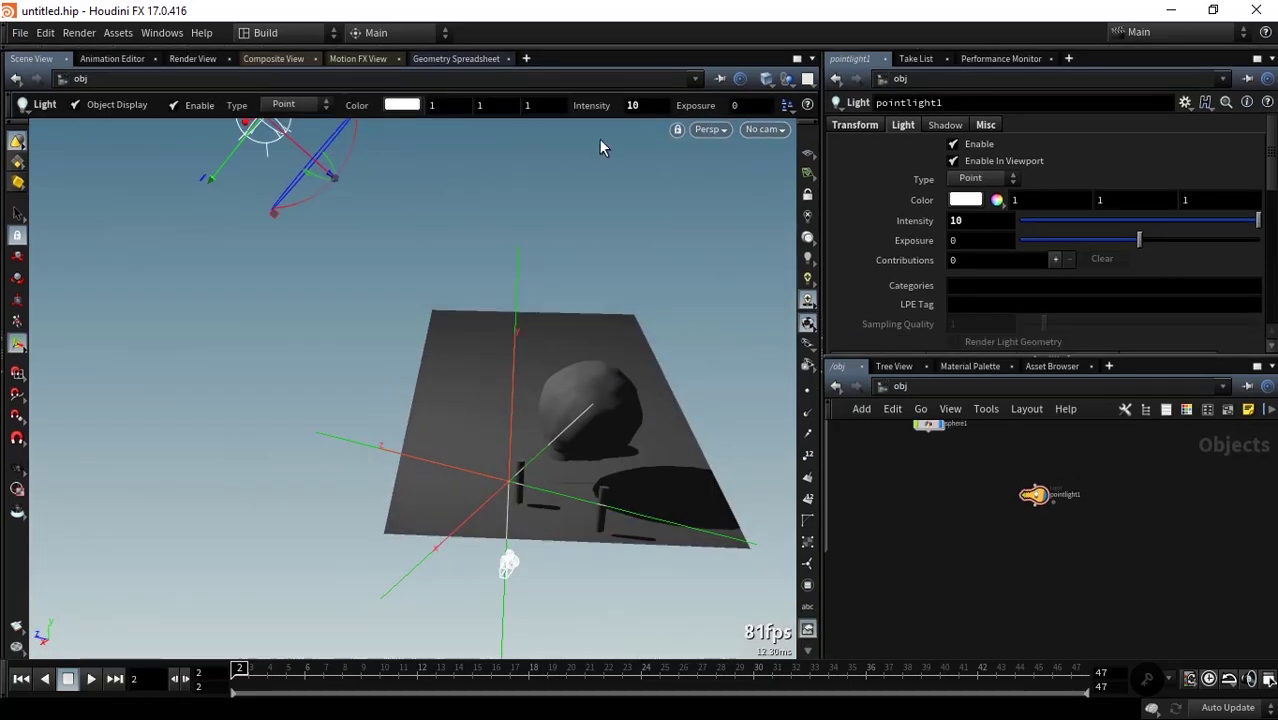
pyautogui.click(5, 68)
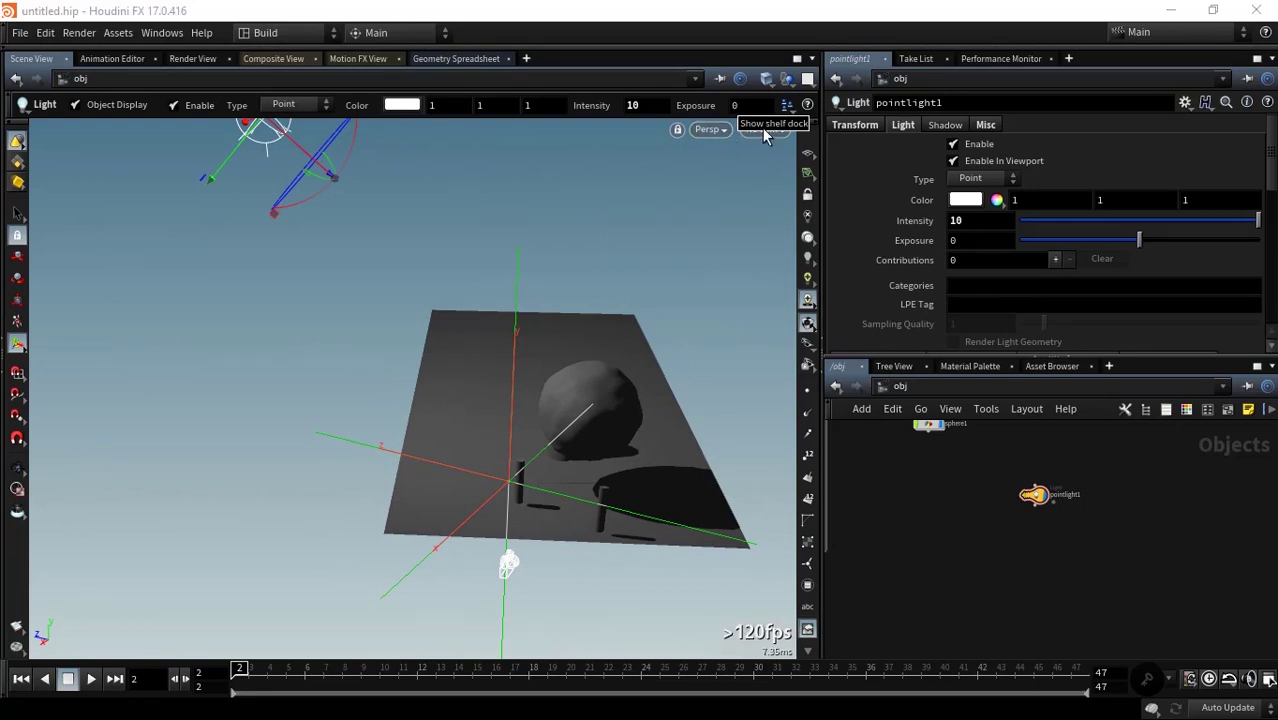
pyautogui.click(760, 131)
pyautogui.click(782, 212)
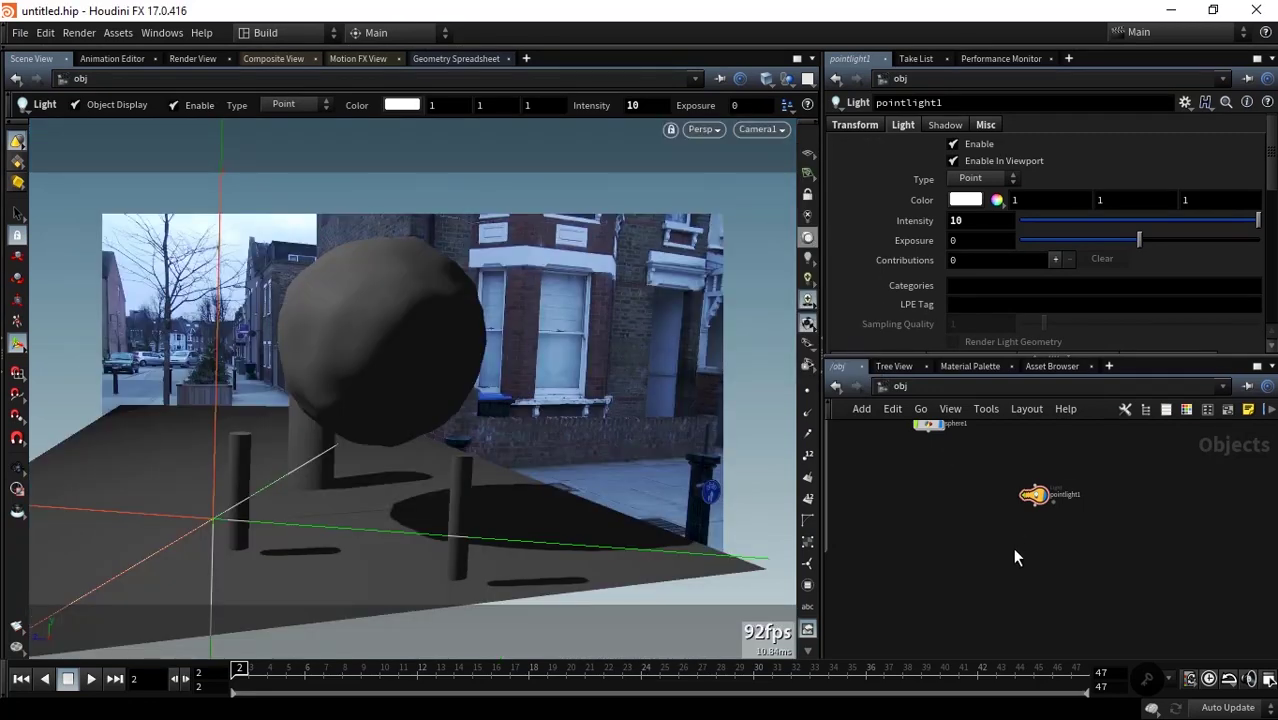
# Select the object nodes and turn their display off.
pyautogui.press('h')
pyautogui.moveTo(1045, 460); pyautogui.dragTo(1110, 512)
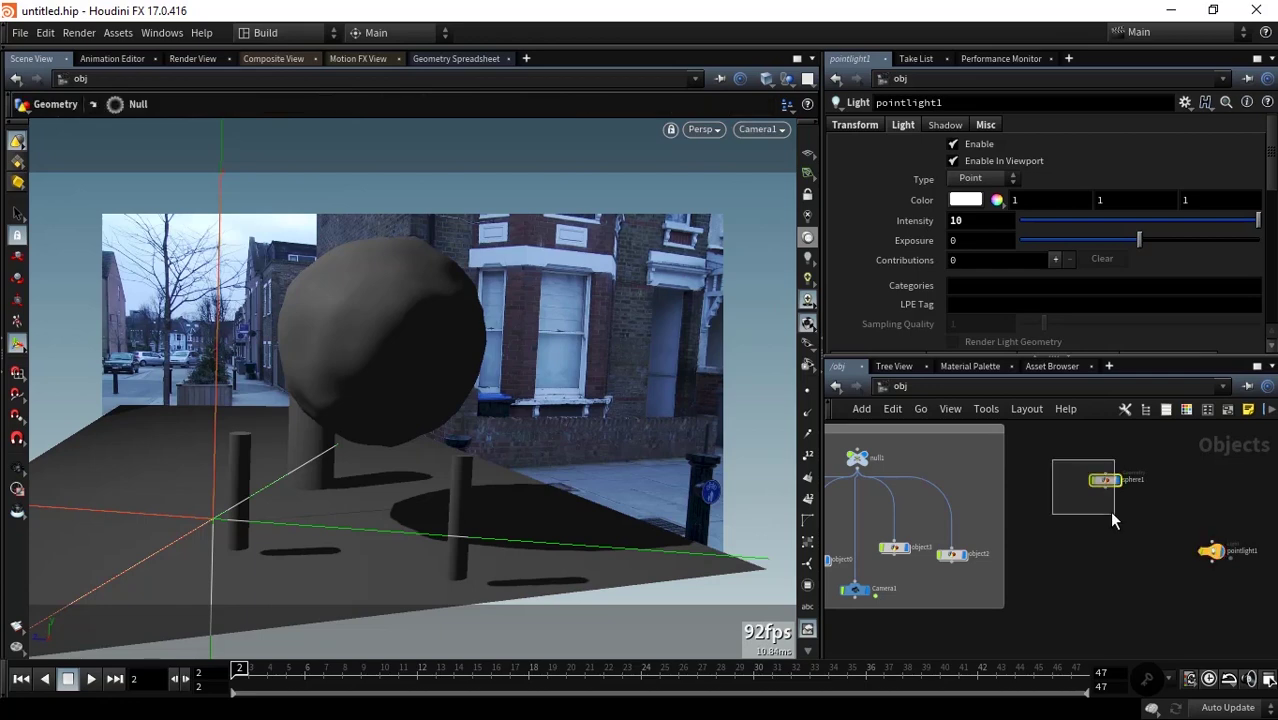
pyautogui.moveTo(1055, 526); pyautogui.dragTo(1167, 475, button='middle')
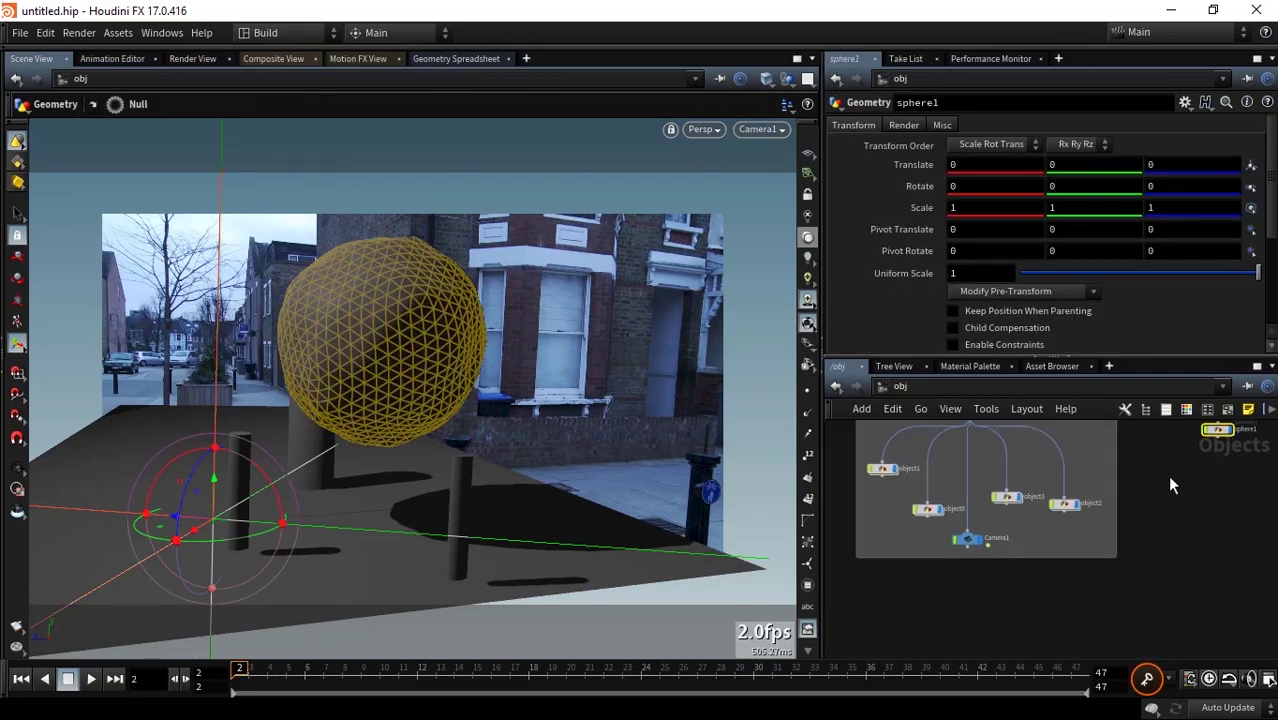
pyautogui.moveTo(1140, 460); pyautogui.dragTo(808, 530)
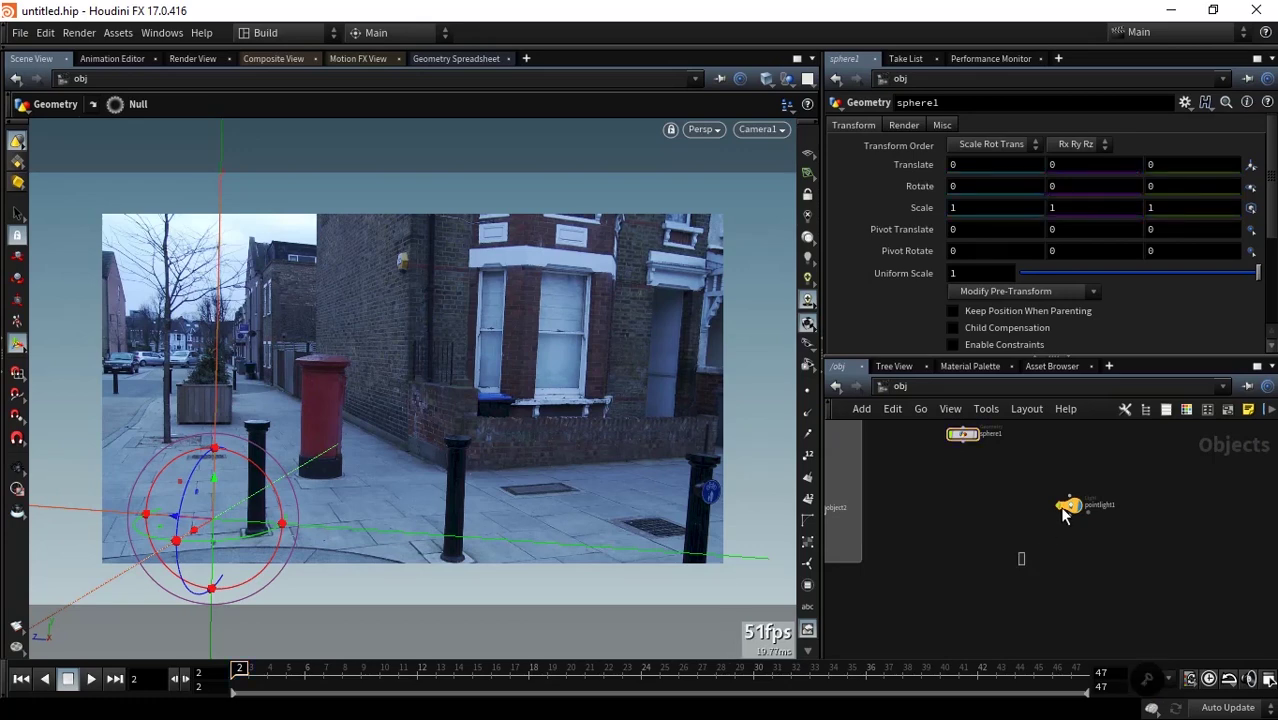
pyautogui.click(1066, 506)
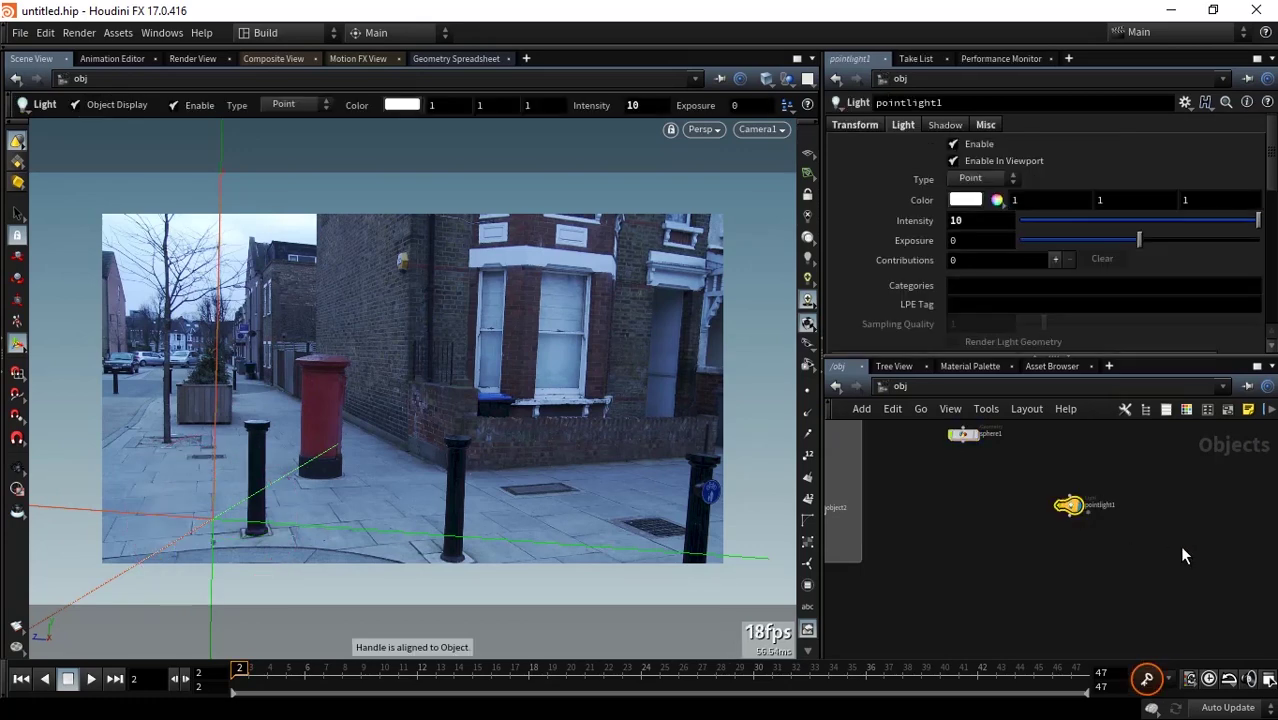
# Turn display back on for sphere1 and the ground plane object0.
pyautogui.click(980, 435)
pyautogui.press('h')
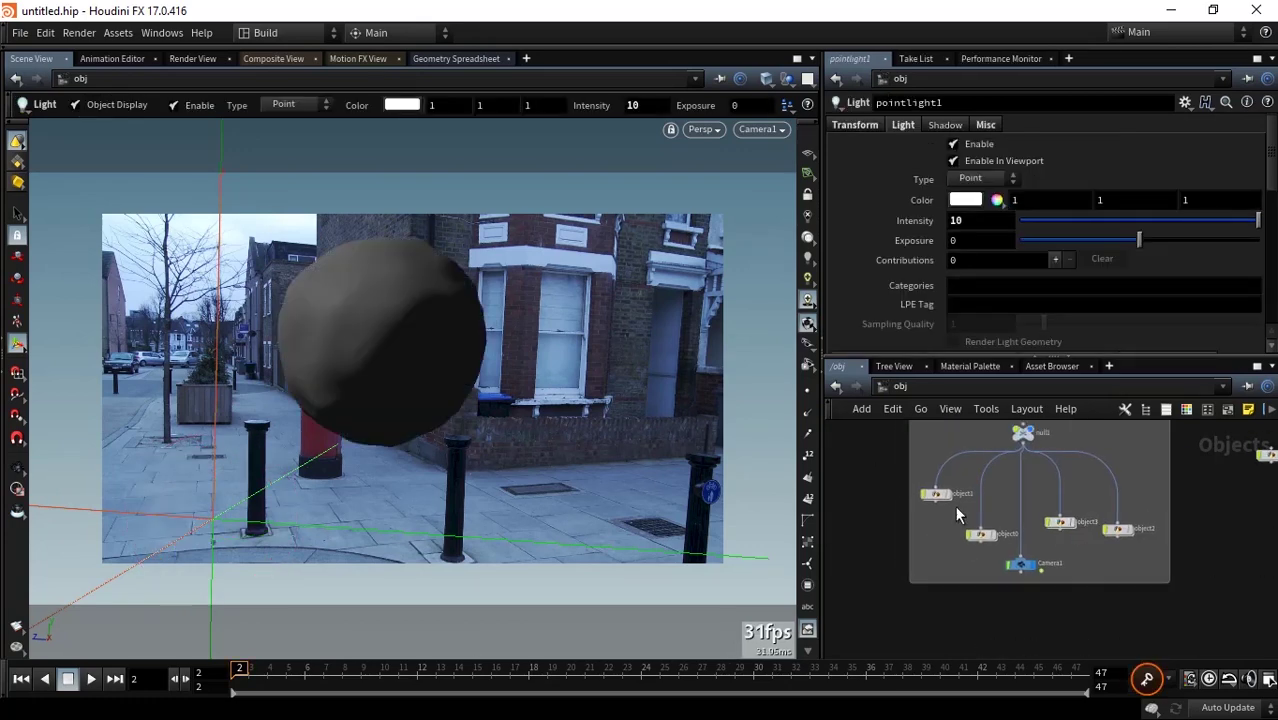
pyautogui.moveTo(898, 477); pyautogui.dragTo(1175, 545)
pyautogui.click(1178, 556)
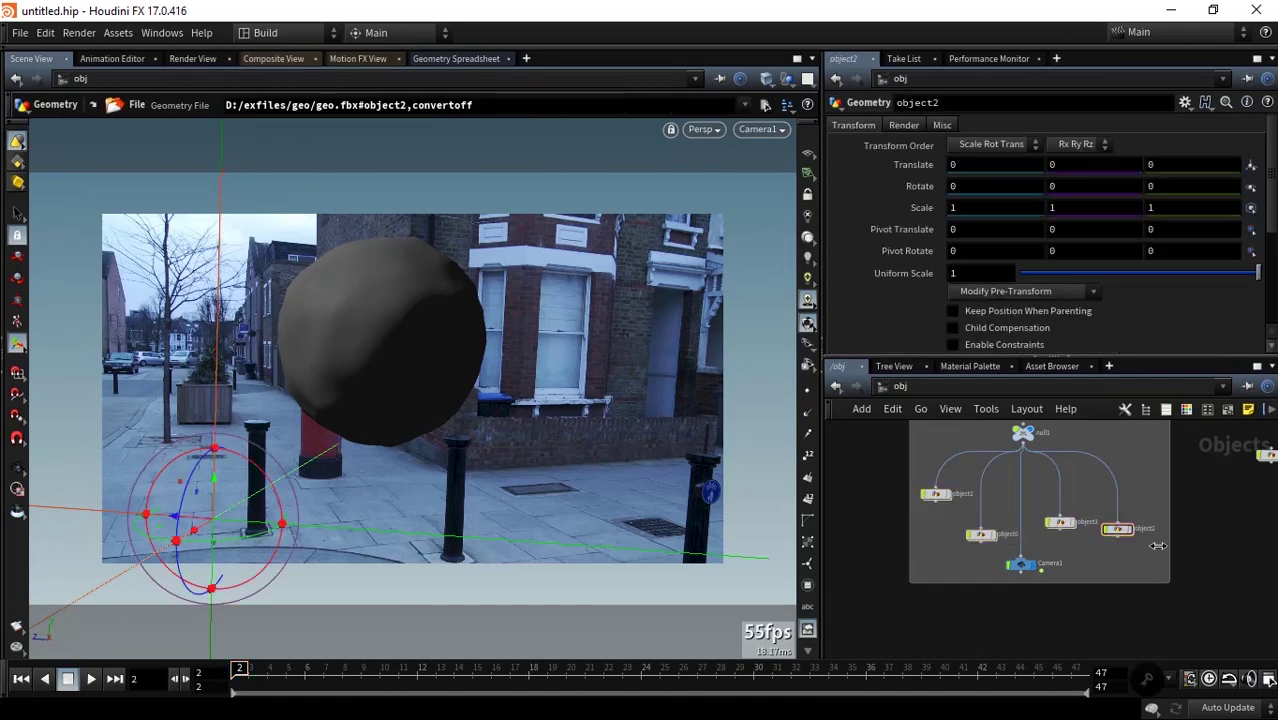
pyautogui.click(995, 545)
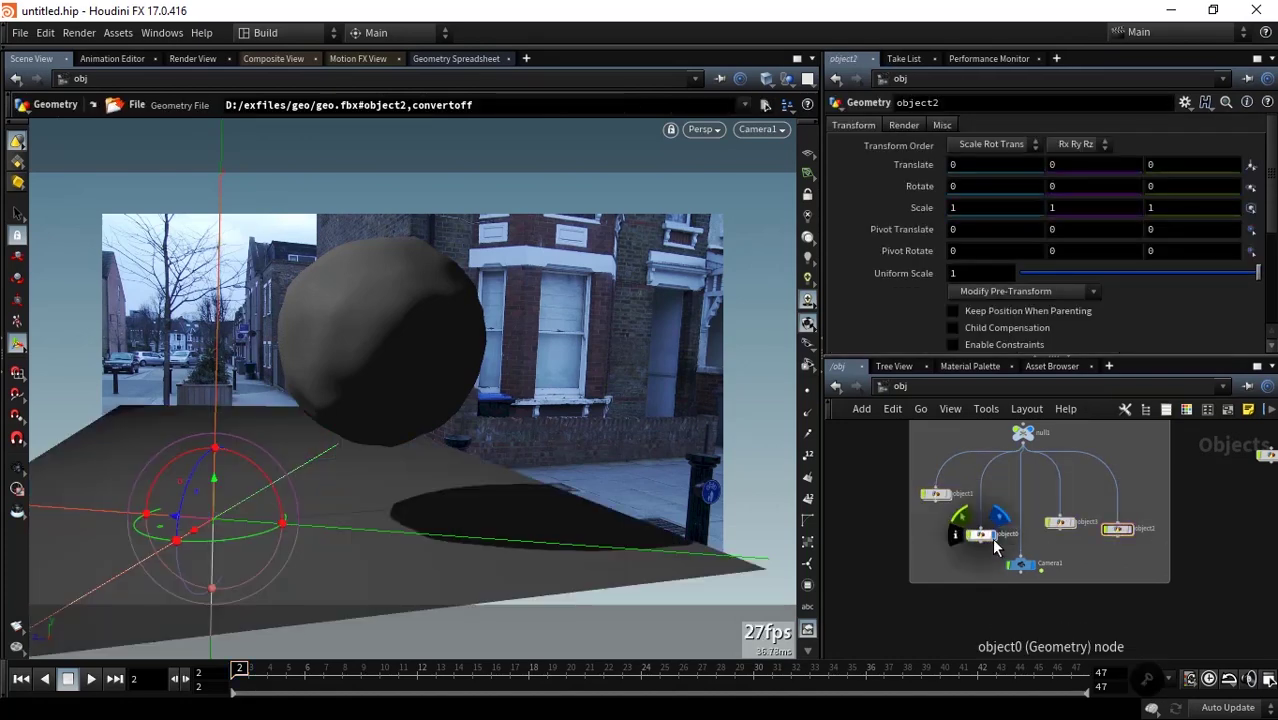
# Select pointlight1 and bring up its shadow settings.
pyautogui.moveTo(1170, 545); pyautogui.dragTo(1098, 533, button='middle')
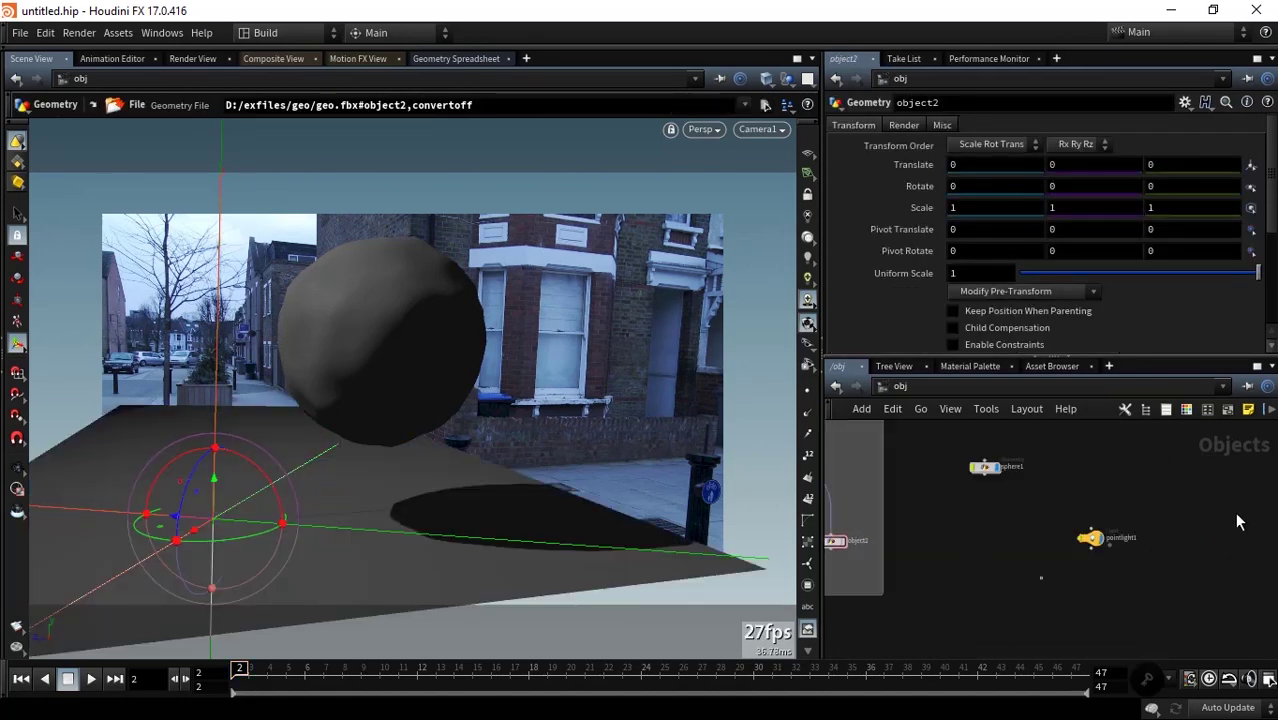
pyautogui.click(1090, 538)
pyautogui.click(944, 125)
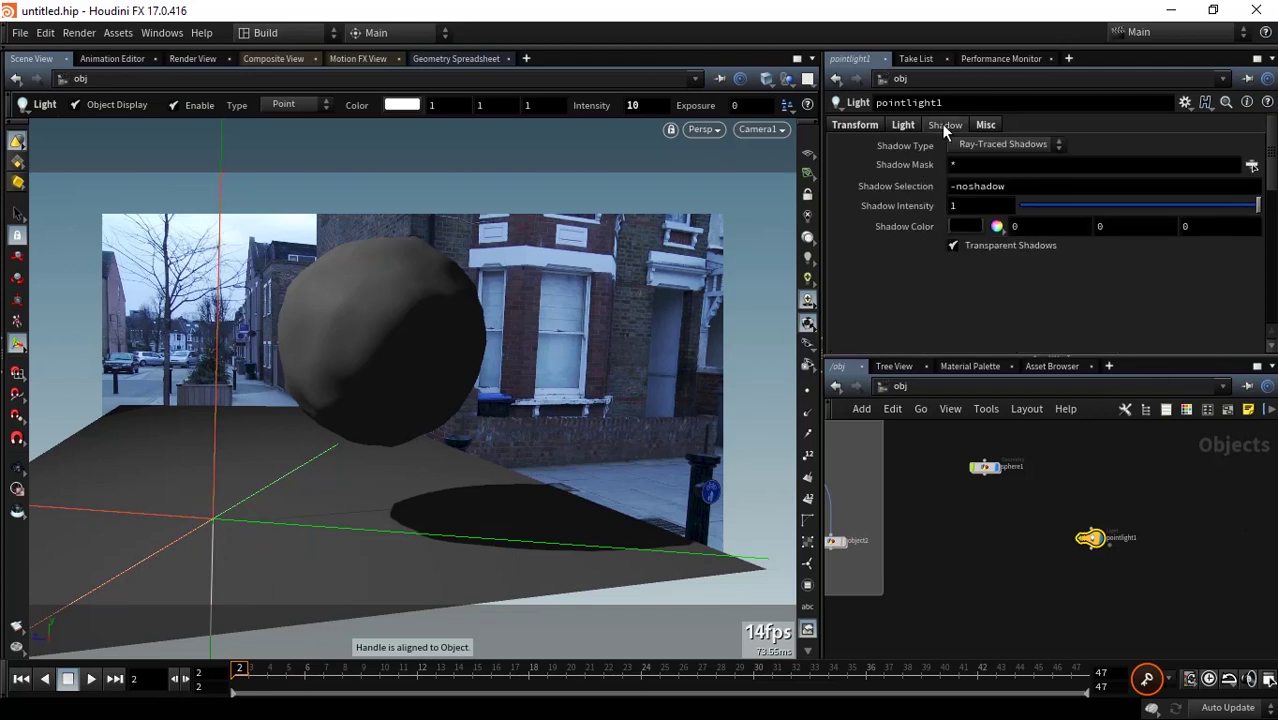
# Set pointlight1's Shadow Intensity to 0.1, then tidy the network and return to Light settings.
pyautogui.click(967, 207)
pyautogui.write('1')
pyautogui.press('Return')
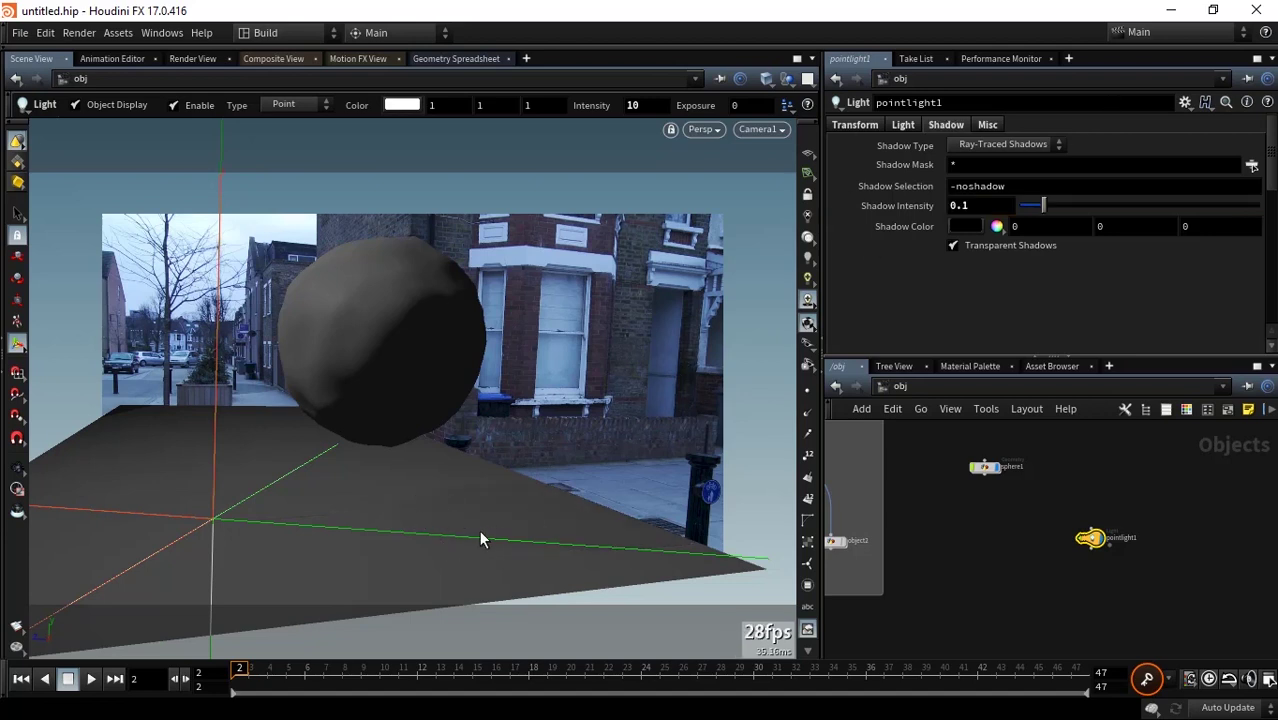
pyautogui.press('f')
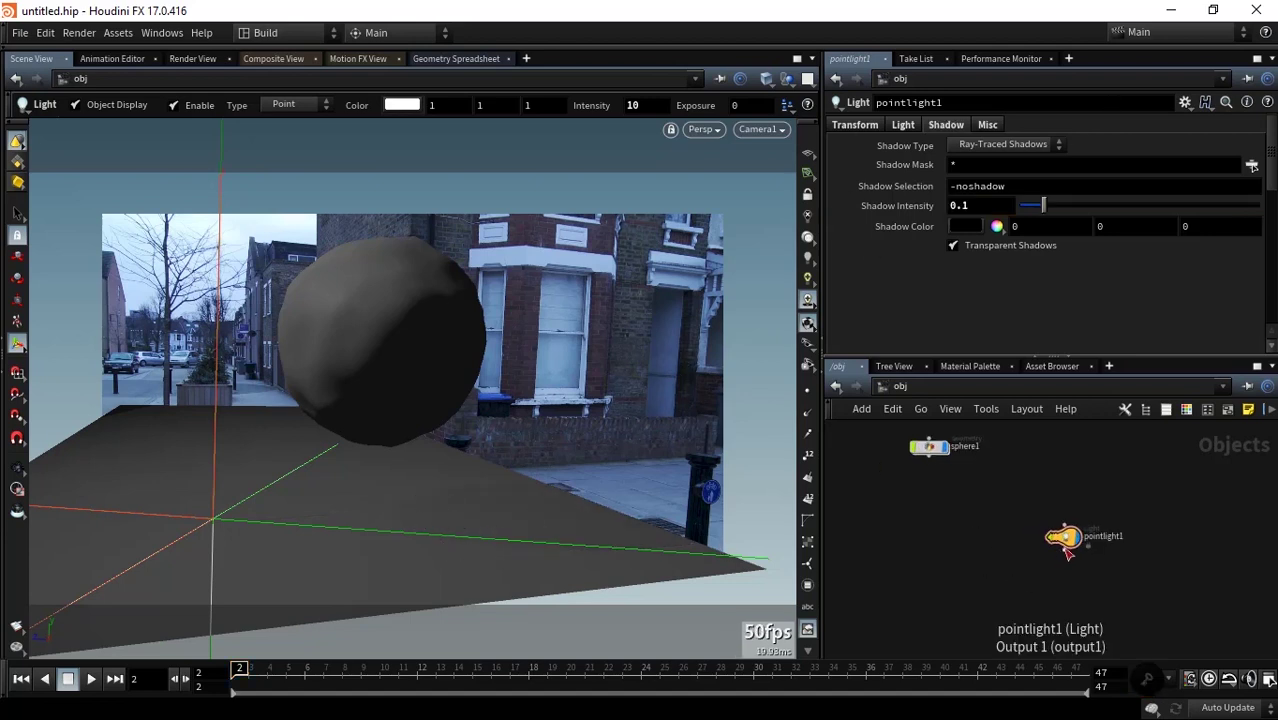
pyautogui.moveTo(1068, 536); pyautogui.dragTo(1027, 521)
pyautogui.click(905, 128)
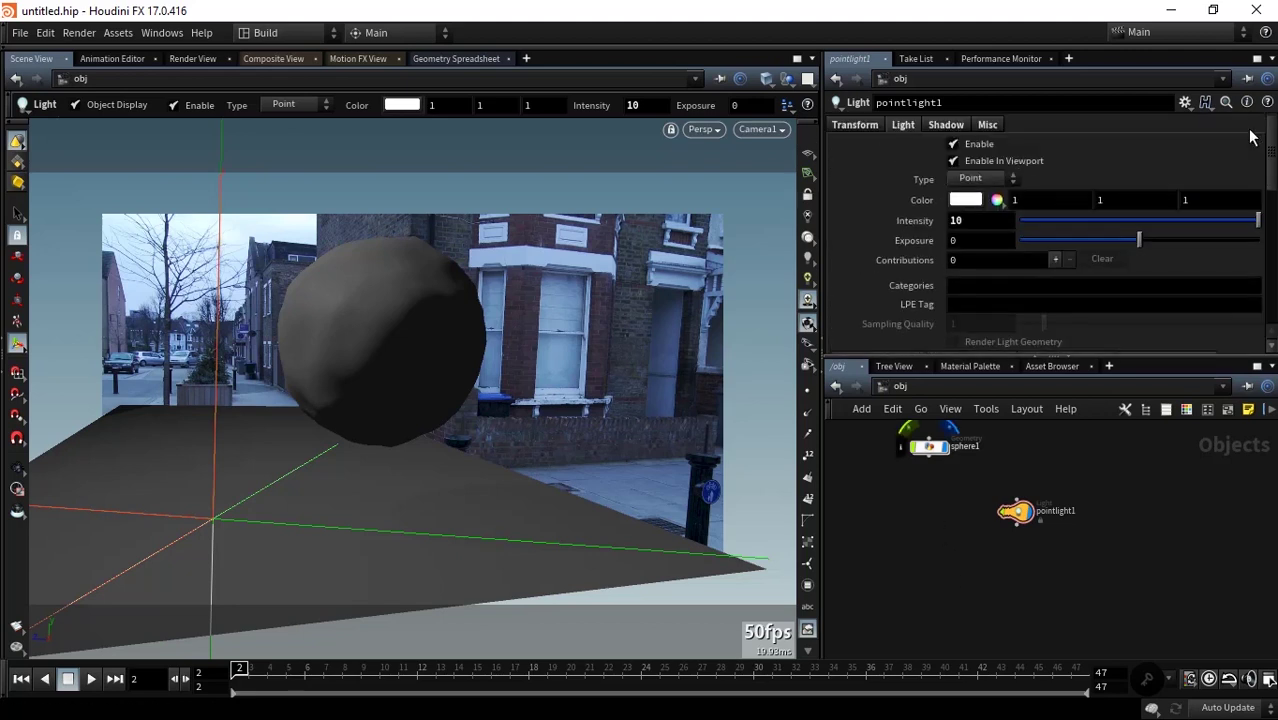
pyautogui.scroll(-2, 929, 540)
pyautogui.scroll(2, 950, 530)
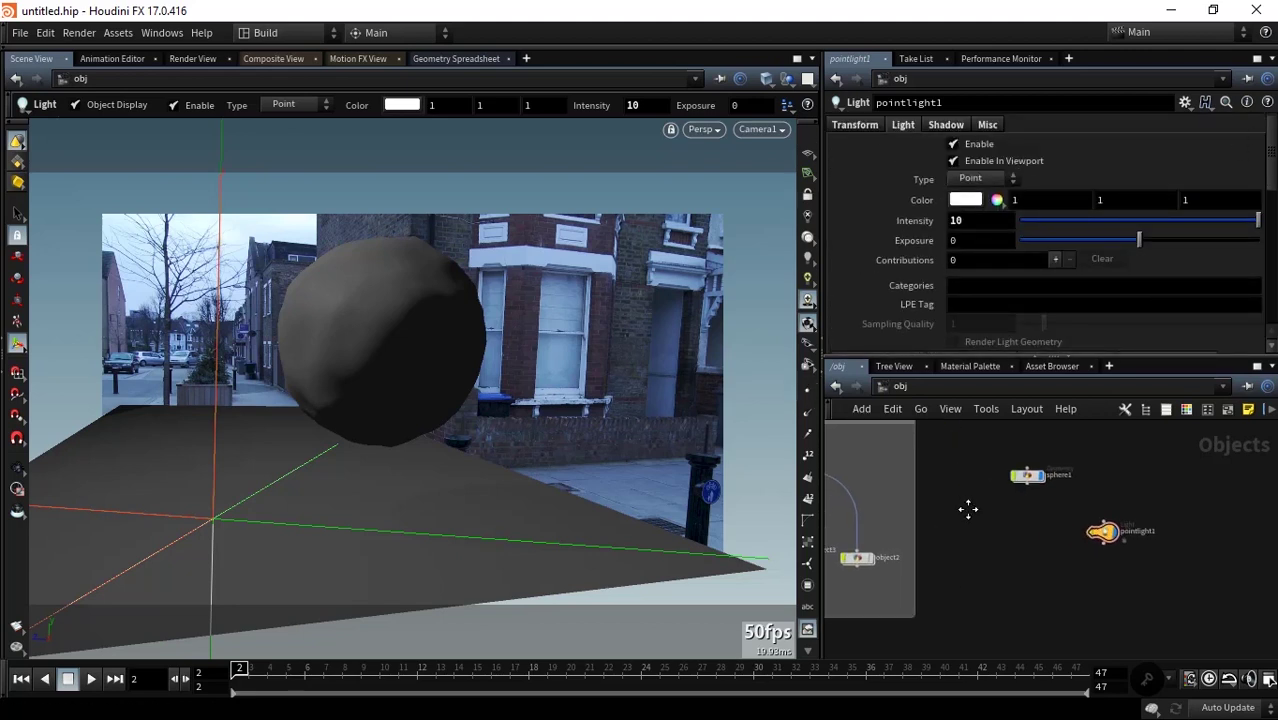
pyautogui.scroll(3, 975, 505)
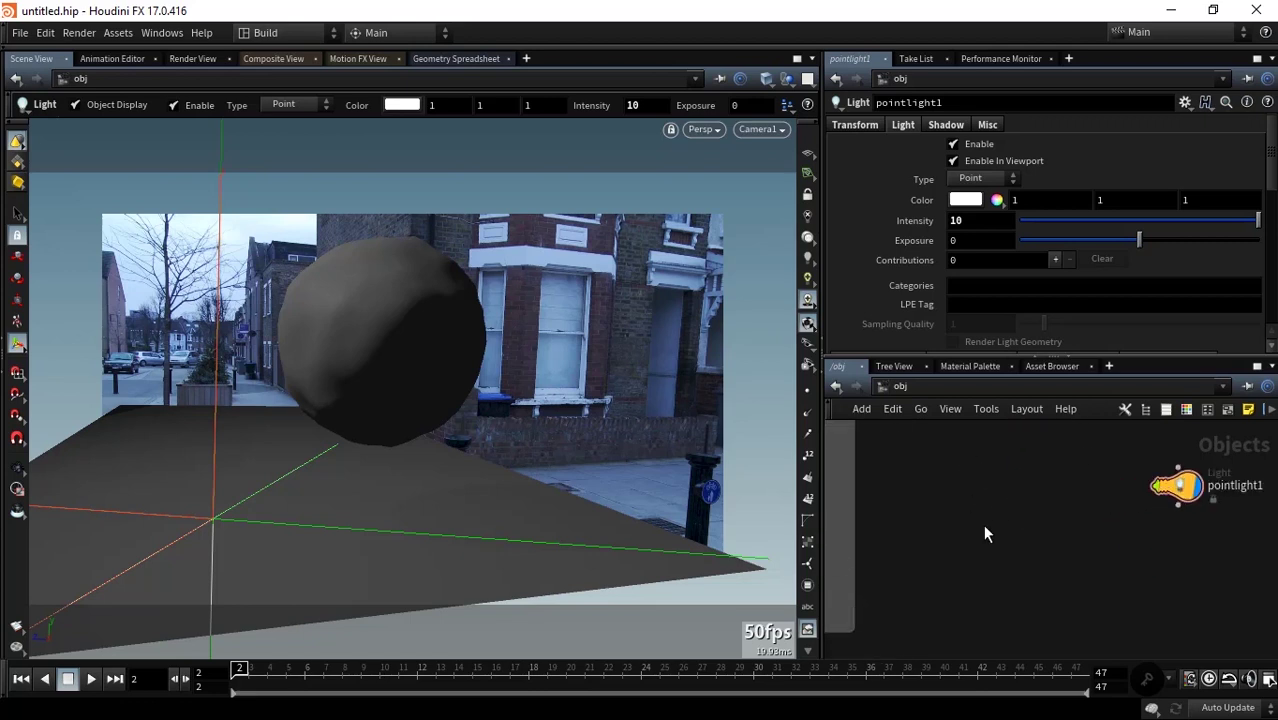
# Create a Classic Shader node, classicshader1, in the /mat network.
pyautogui.click(898, 387)
pyautogui.click(872, 446)
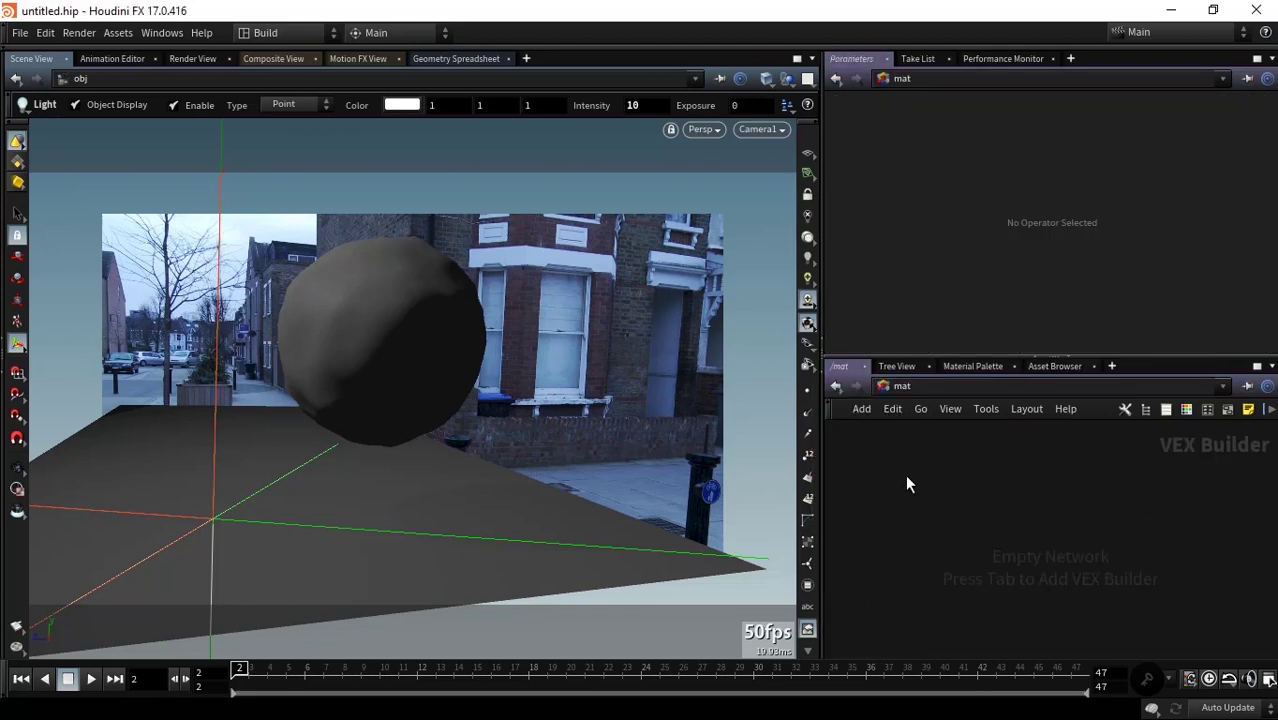
pyautogui.press('Tab')
pyautogui.write('c')
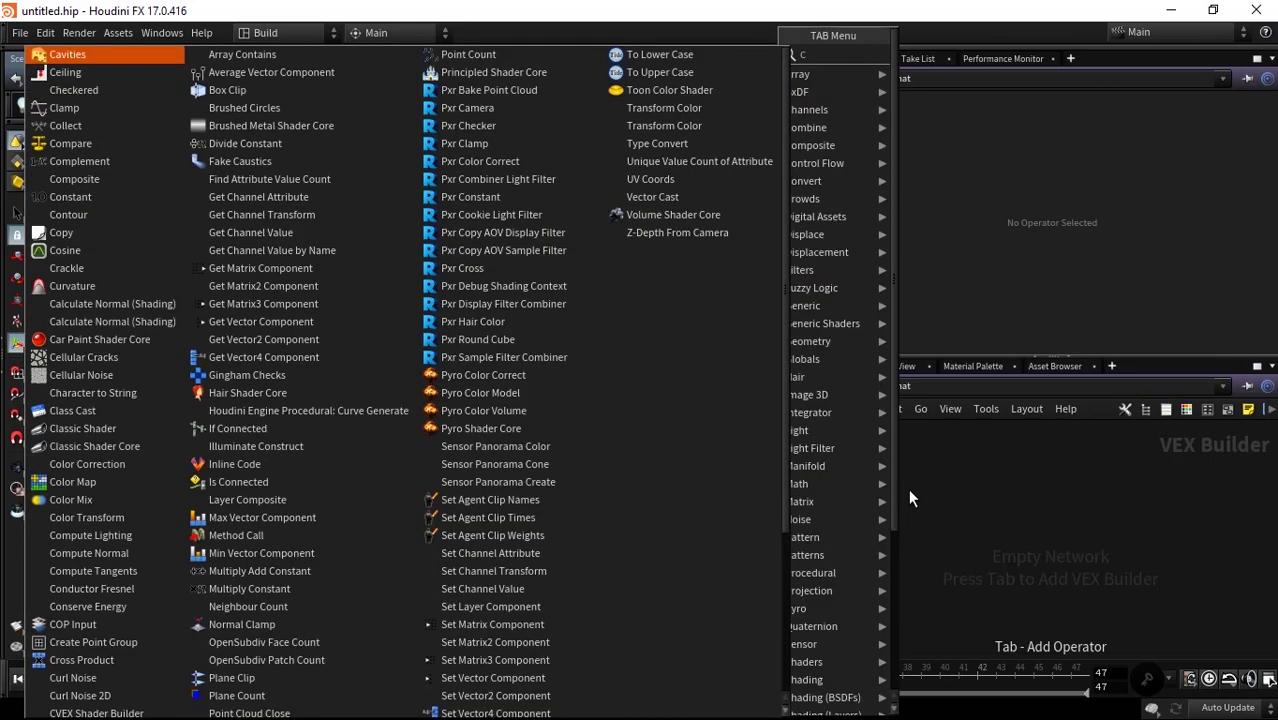
pyautogui.write('lass')
pyautogui.press('Down')
pyautogui.press('Return')
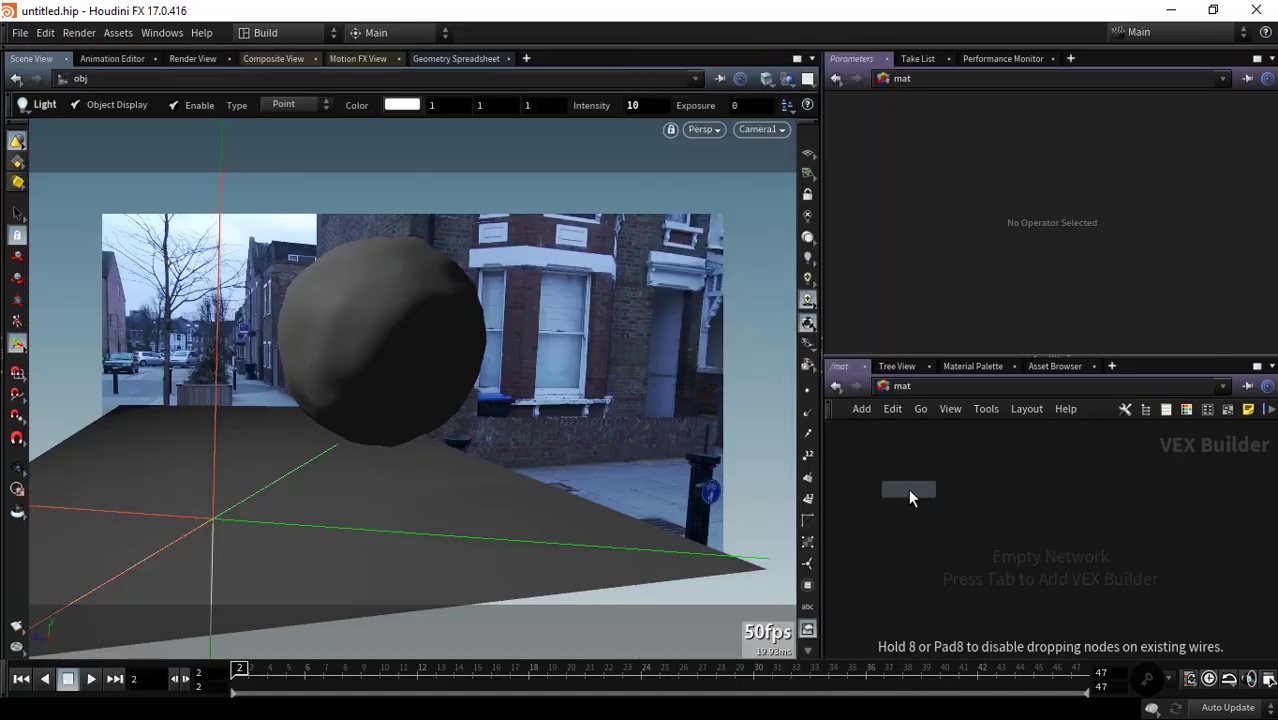
pyautogui.click(953, 468)
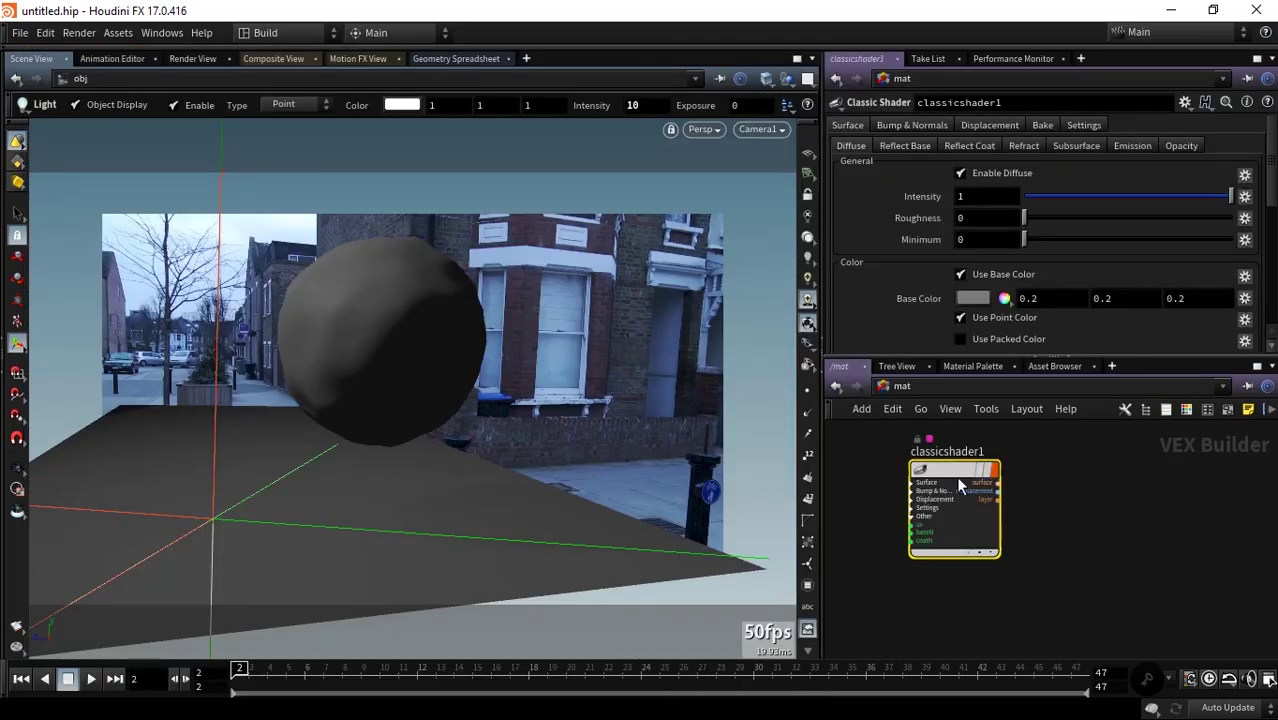
# Assign classicshader1 to the sphere and inspect its Diffuse and Reflect Base settings.
pyautogui.moveTo(956, 476)
pyautogui.mouseDown()
pyautogui.moveTo(989, 503)
pyautogui.moveTo(352, 306)
pyautogui.mouseUp()
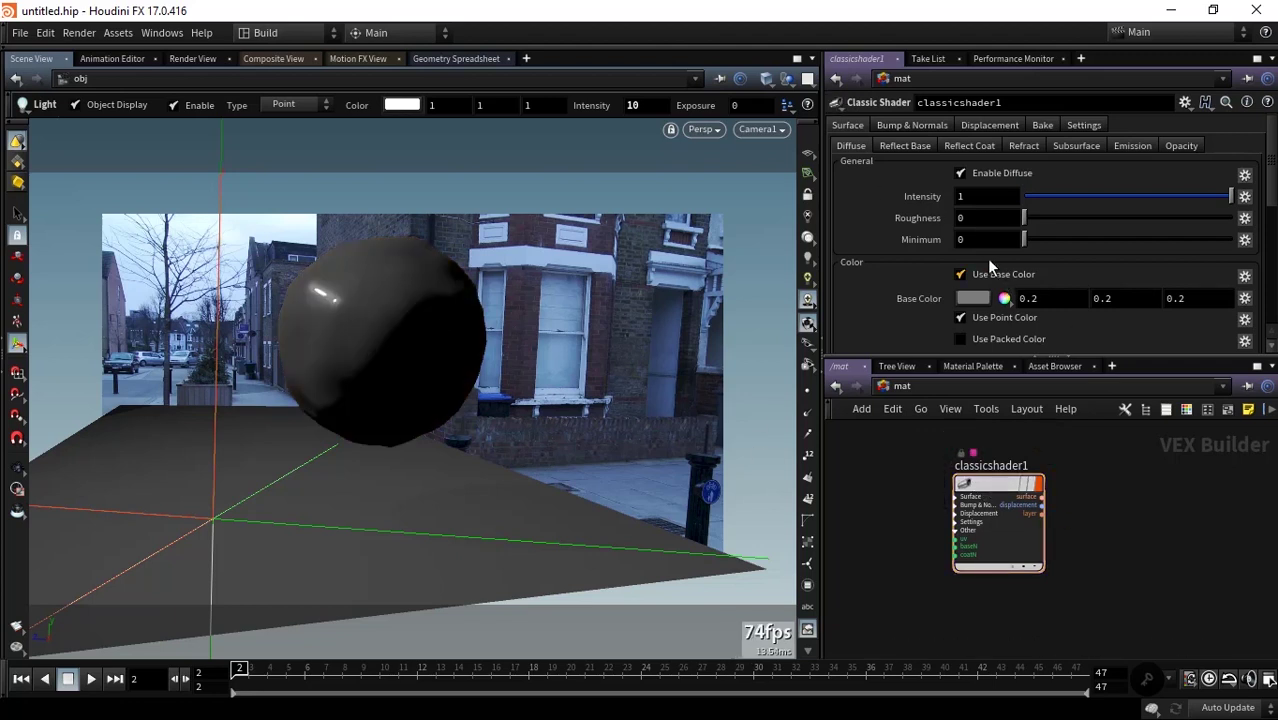
pyautogui.click(985, 197)
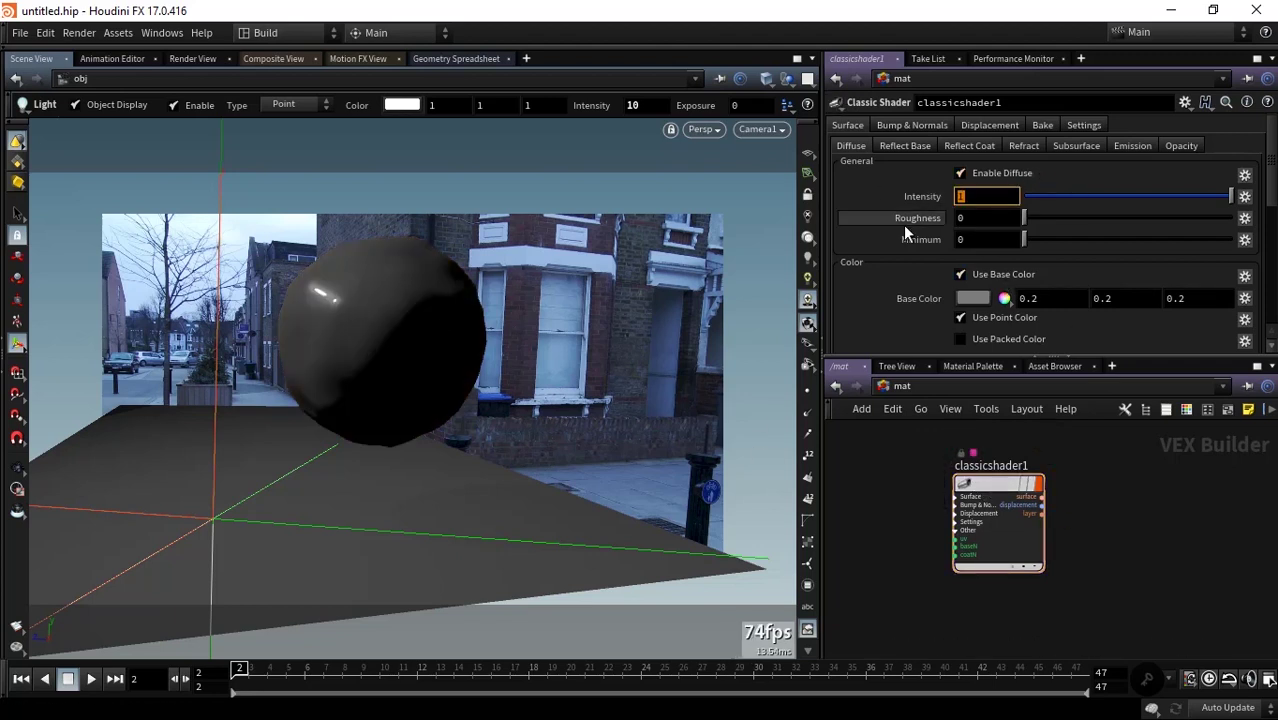
pyautogui.write('0')
pyautogui.press('Return')
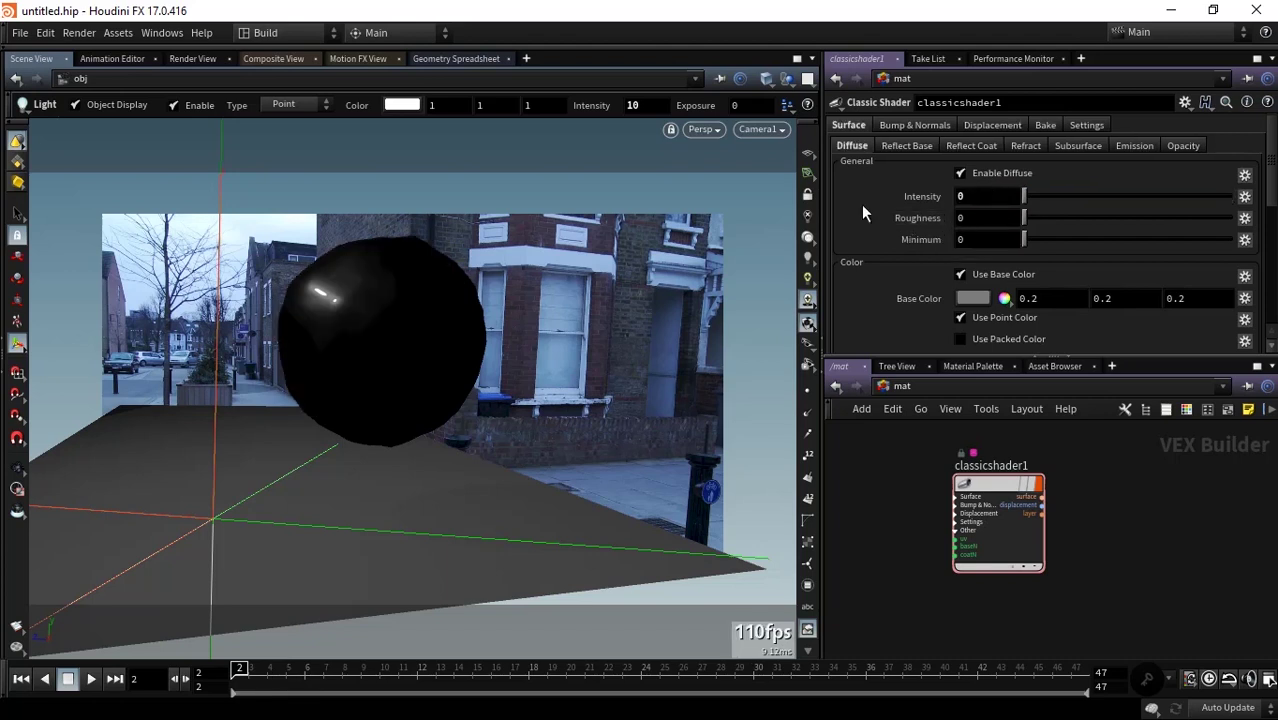
pyautogui.hotkey('ctrl', 'z')
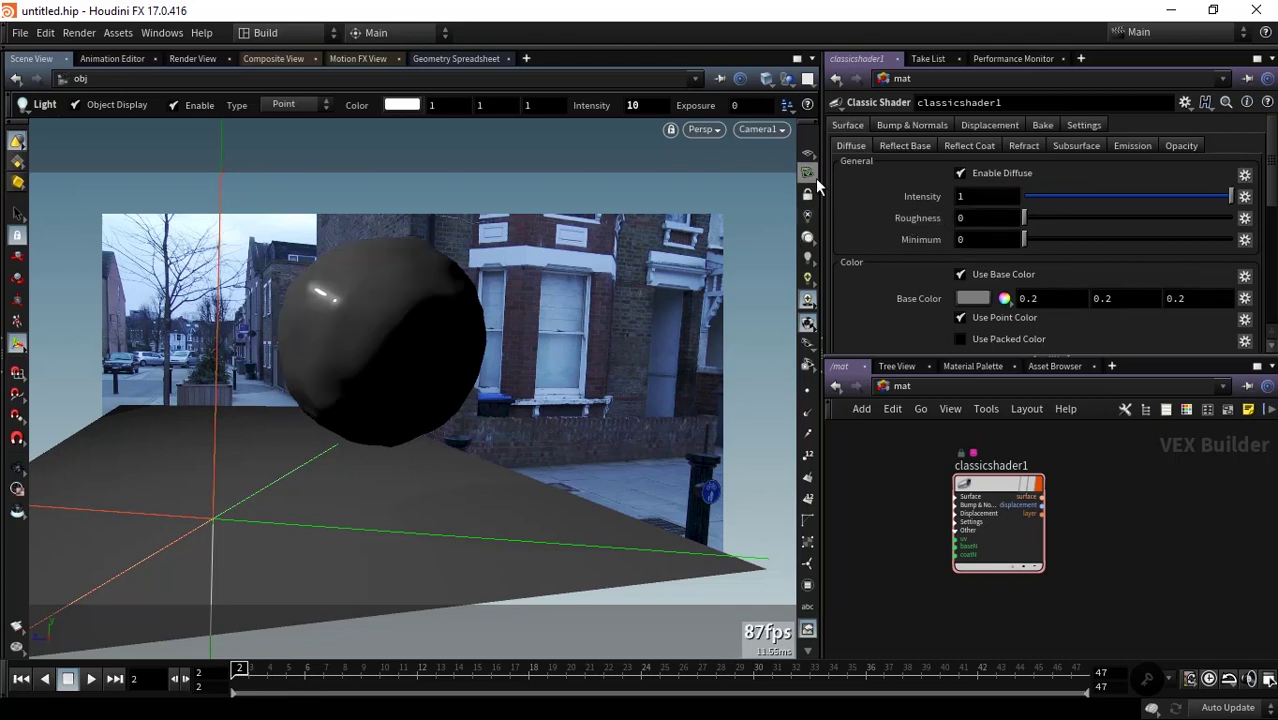
pyautogui.scroll(-3, 1272, 150)
pyautogui.scroll(3, 1272, 150)
pyautogui.click(904, 148)
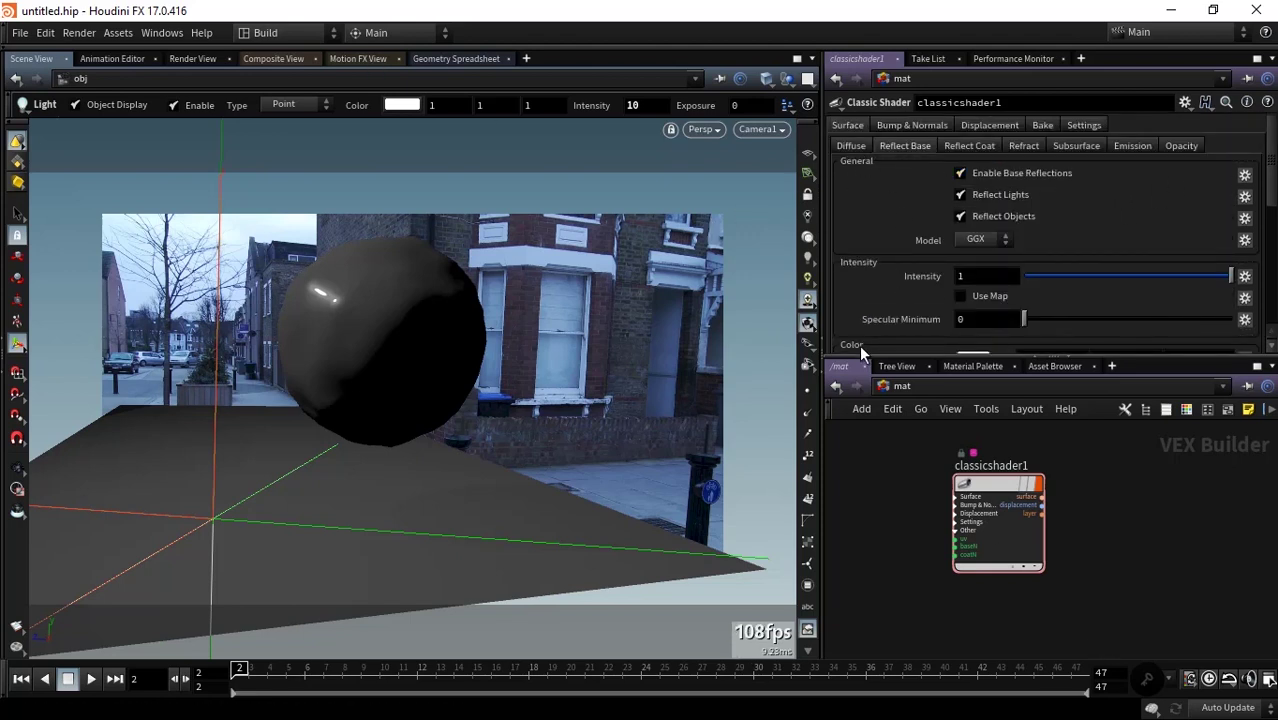
pyautogui.click(840, 366)
# Add a mantra1 node in /out rendering from /obj/Camera1, and save the scene.
pyautogui.click(830, 486)
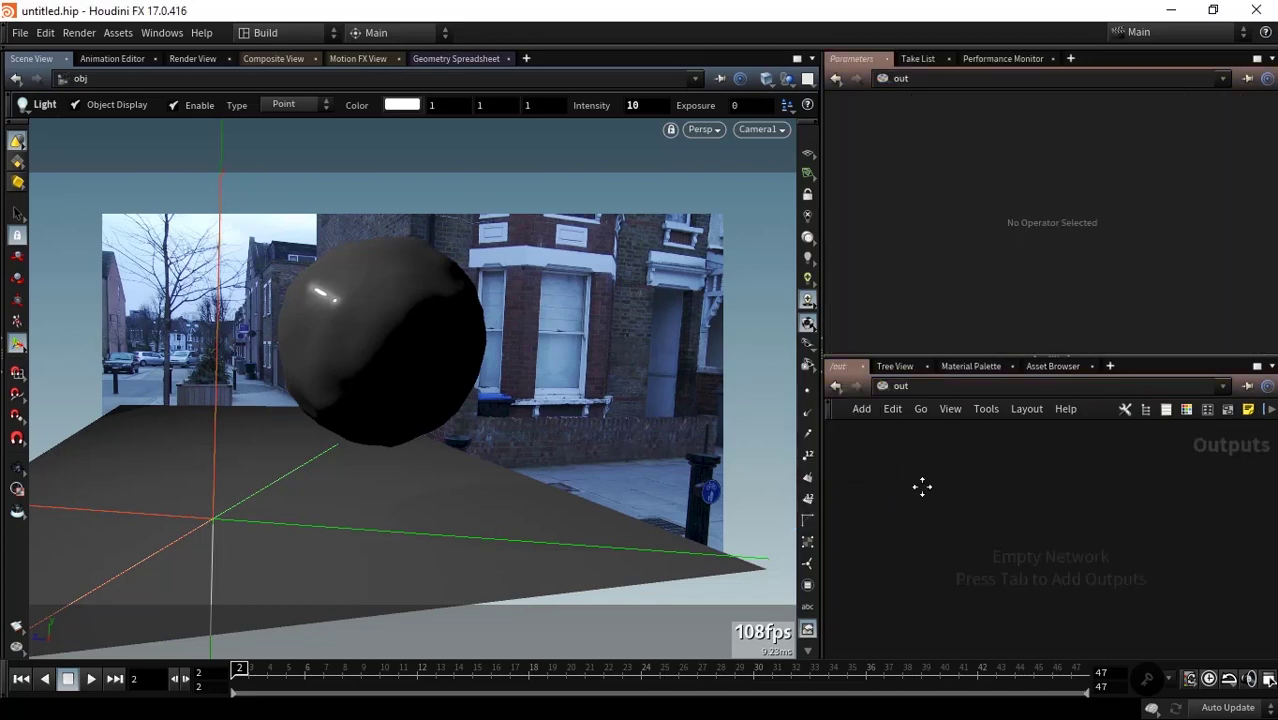
pyautogui.press('Tab')
pyautogui.write('mantra')
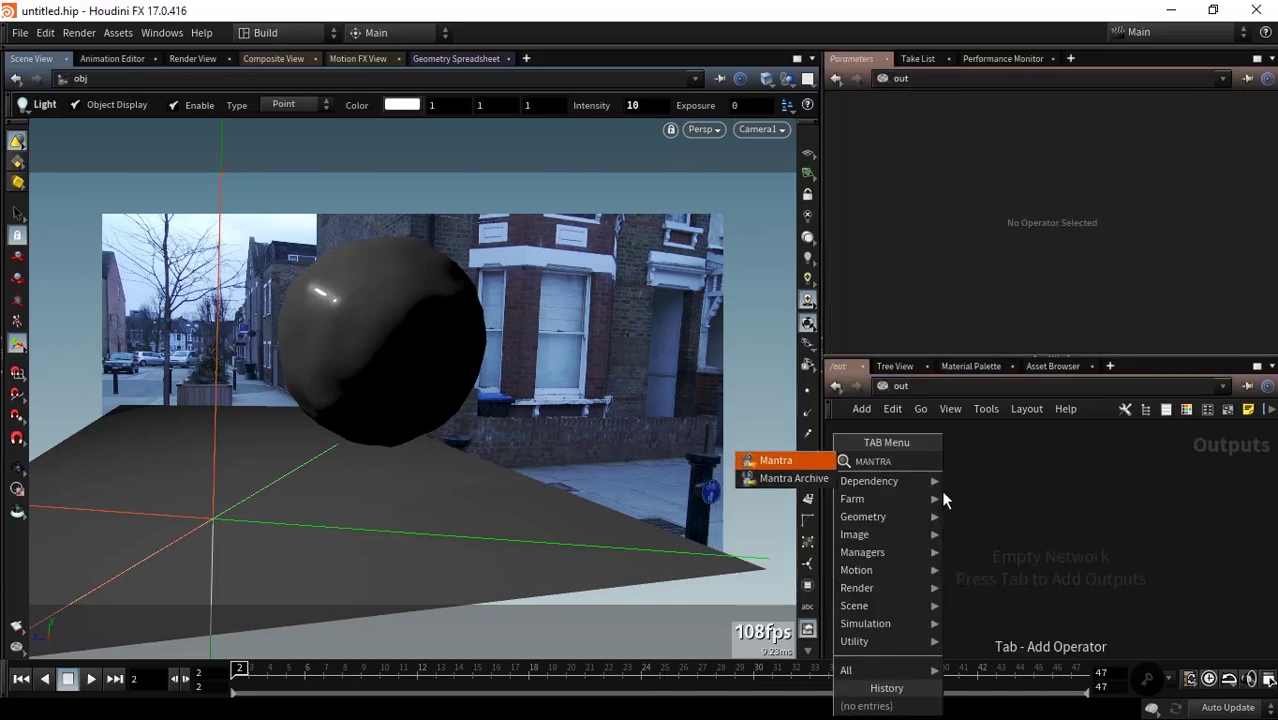
pyautogui.press('Return')
pyautogui.click(941, 490)
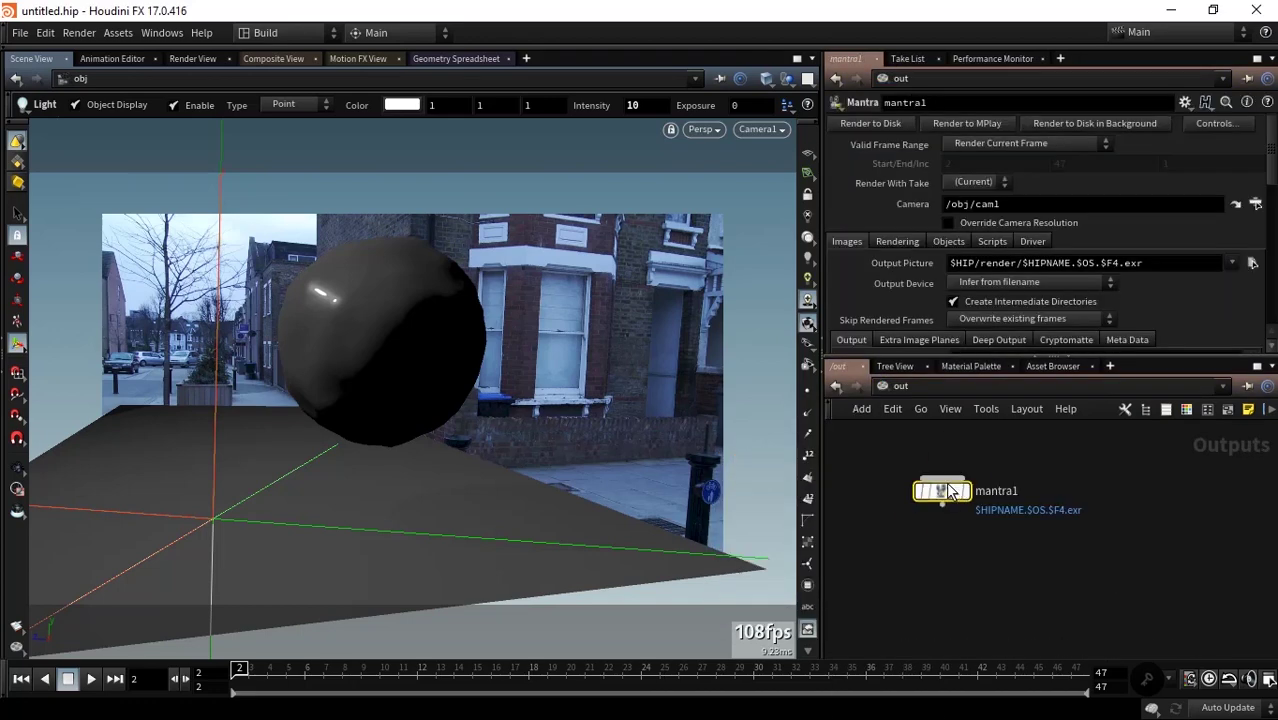
pyautogui.moveTo(949, 490); pyautogui.dragTo(1010, 494)
pyautogui.scroll(-5, 1268, 204)
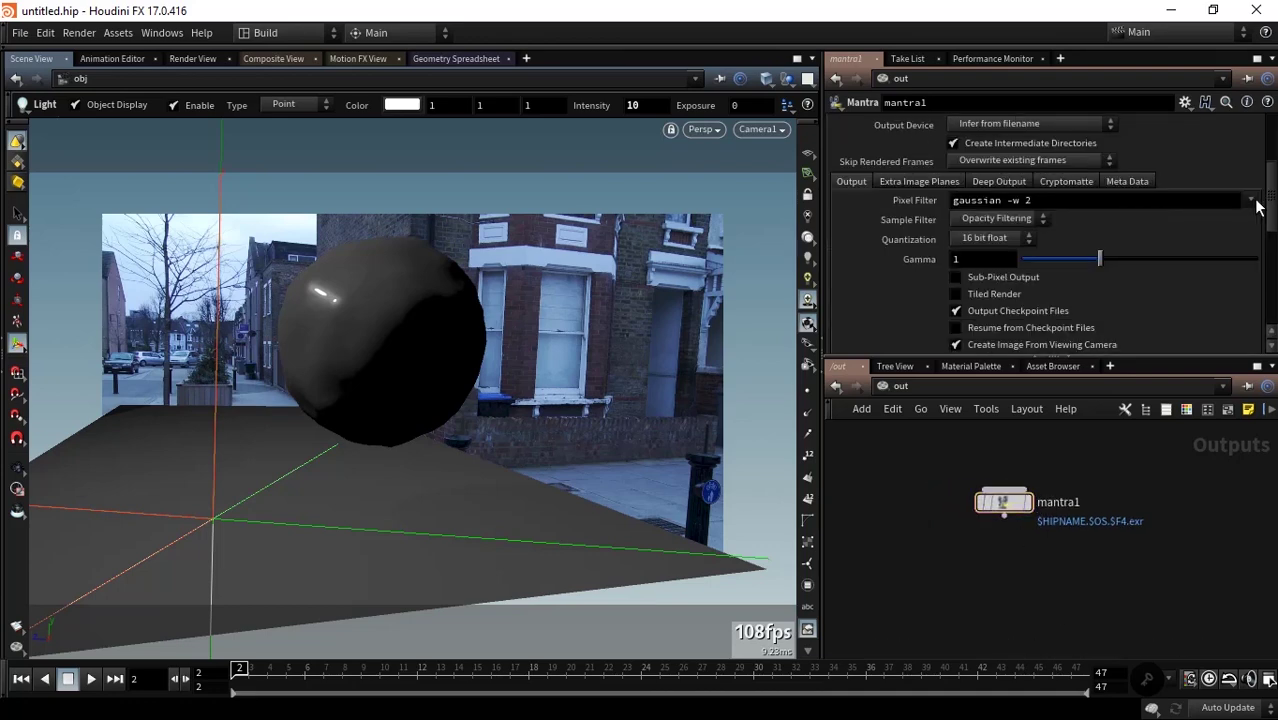
pyautogui.scroll(5, 1274, 193)
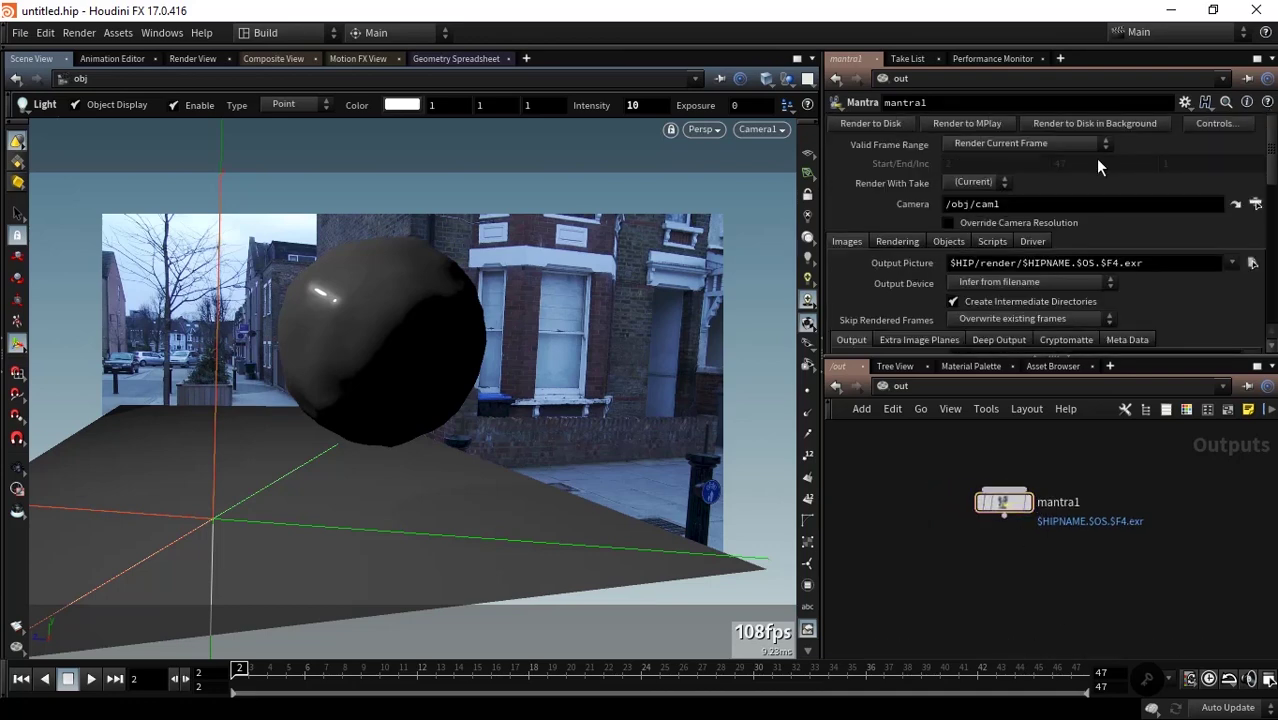
pyautogui.click(1262, 204)
pyautogui.click(1140, 116)
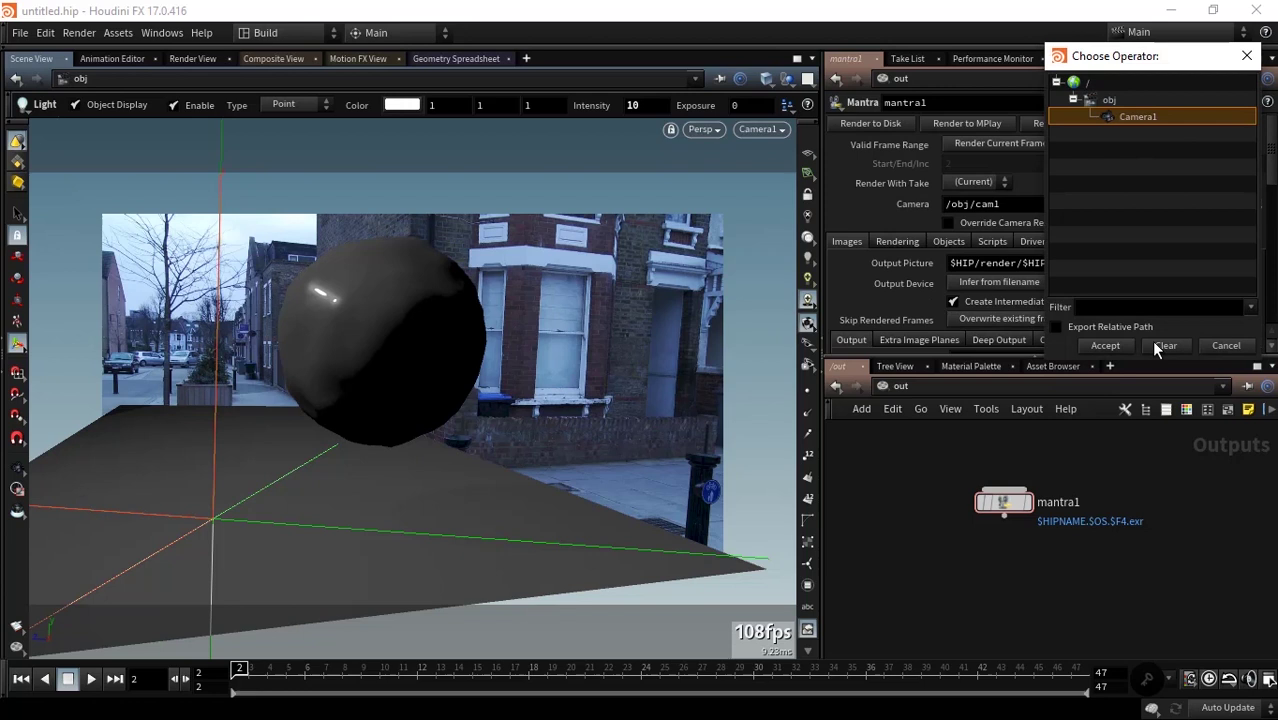
pyautogui.click(1102, 345)
pyautogui.hotkey('ctrl', 's')
# Empty Candidate Objects, set Force Objects to sphere1, and show the render view.
pyautogui.scroll(-3, 1274, 200)
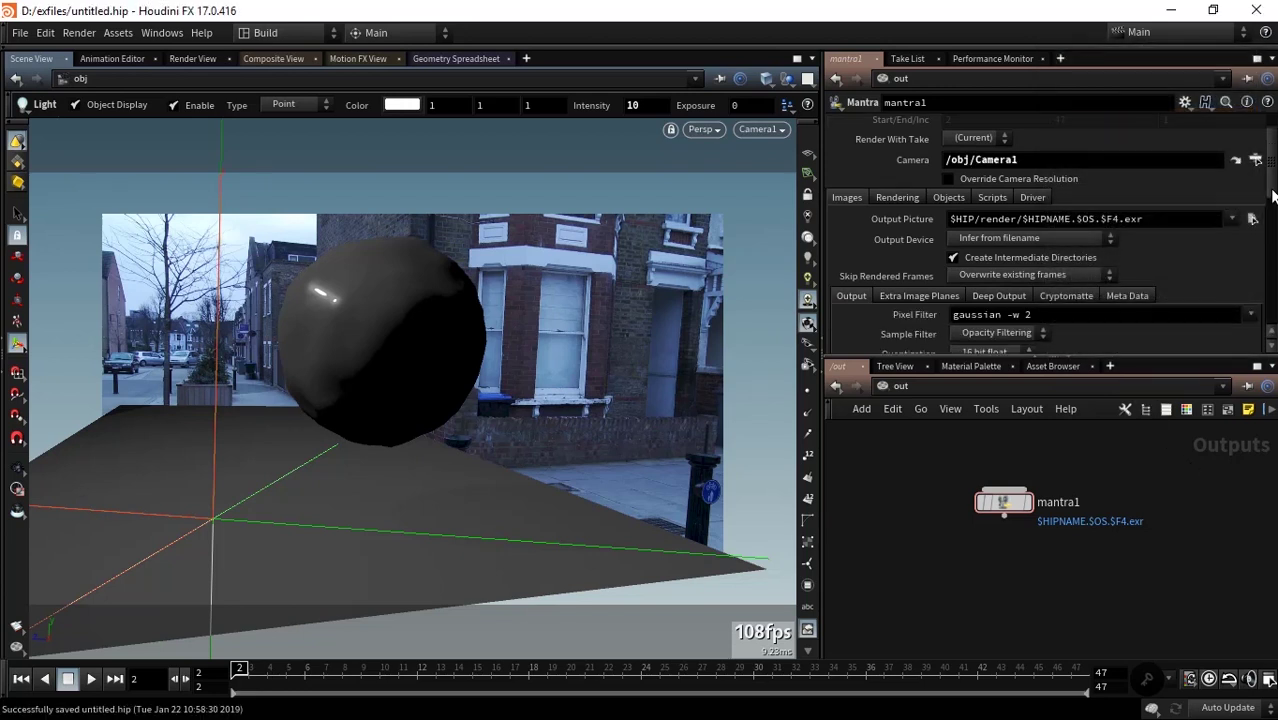
pyautogui.scroll(-1, 1275, 200)
pyautogui.click(944, 181)
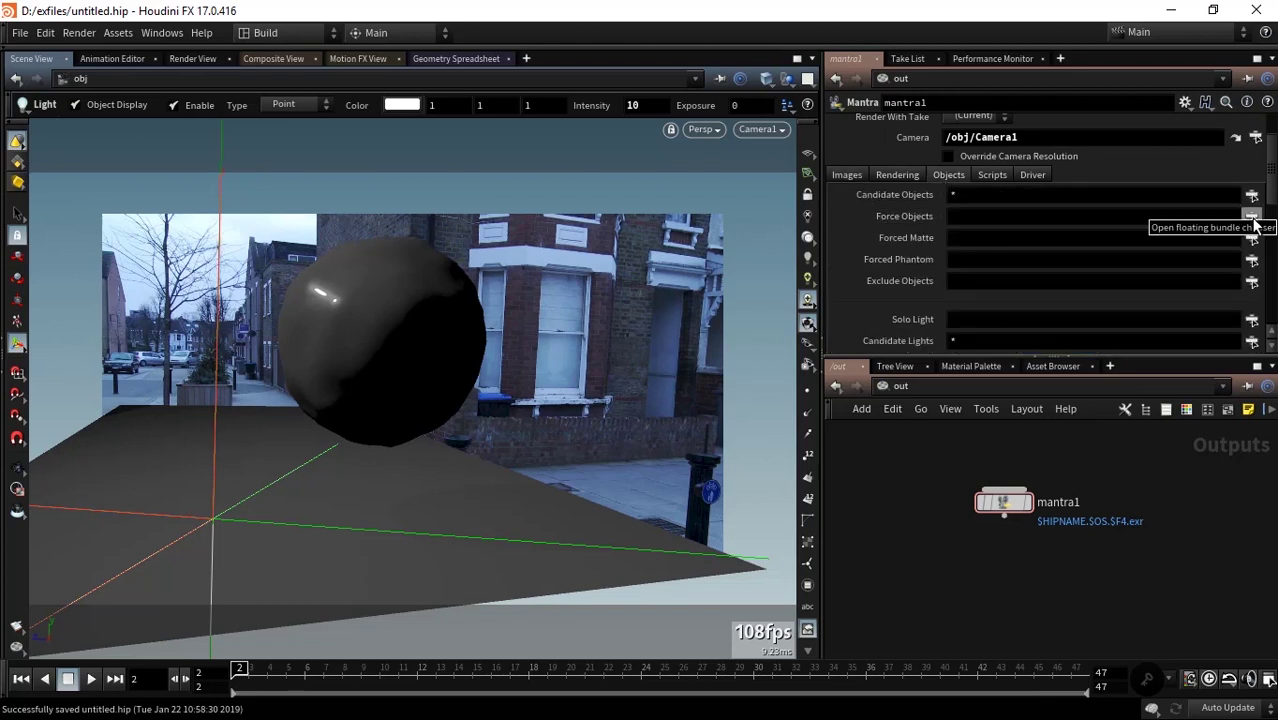
pyautogui.click(1010, 195)
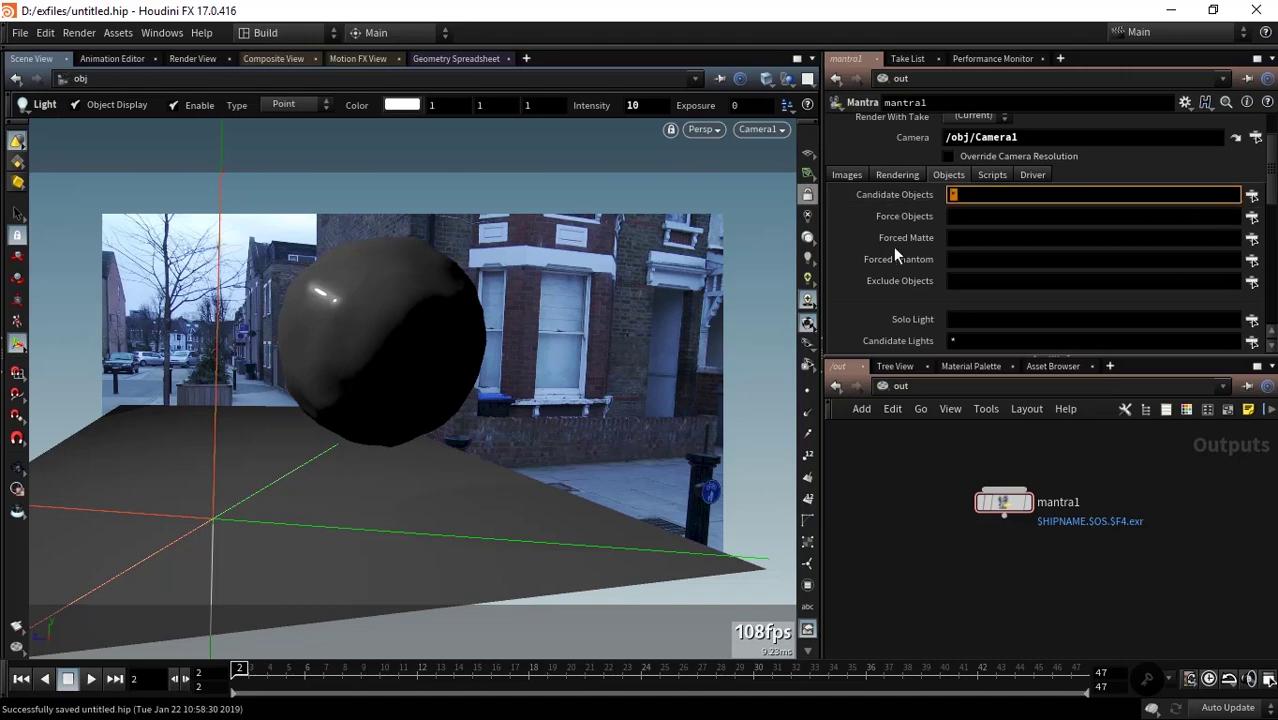
pyautogui.press('BackSpace')
pyautogui.press('Return')
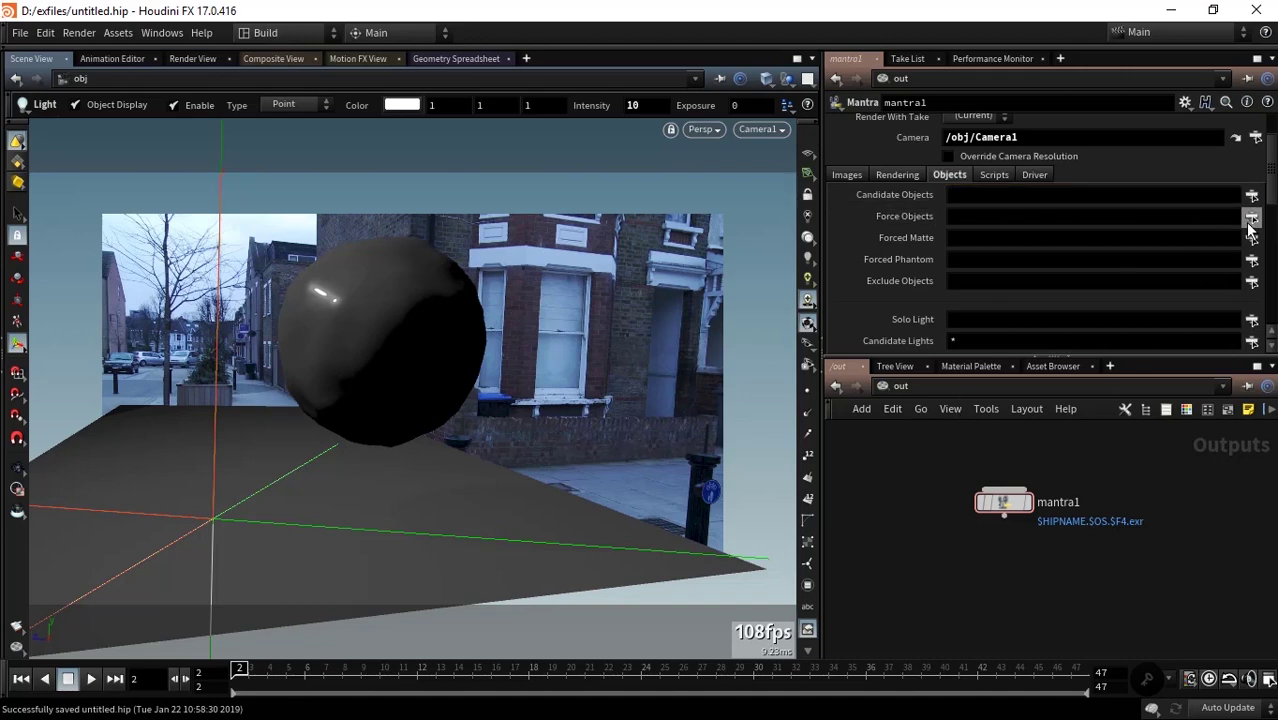
pyautogui.click(1251, 216)
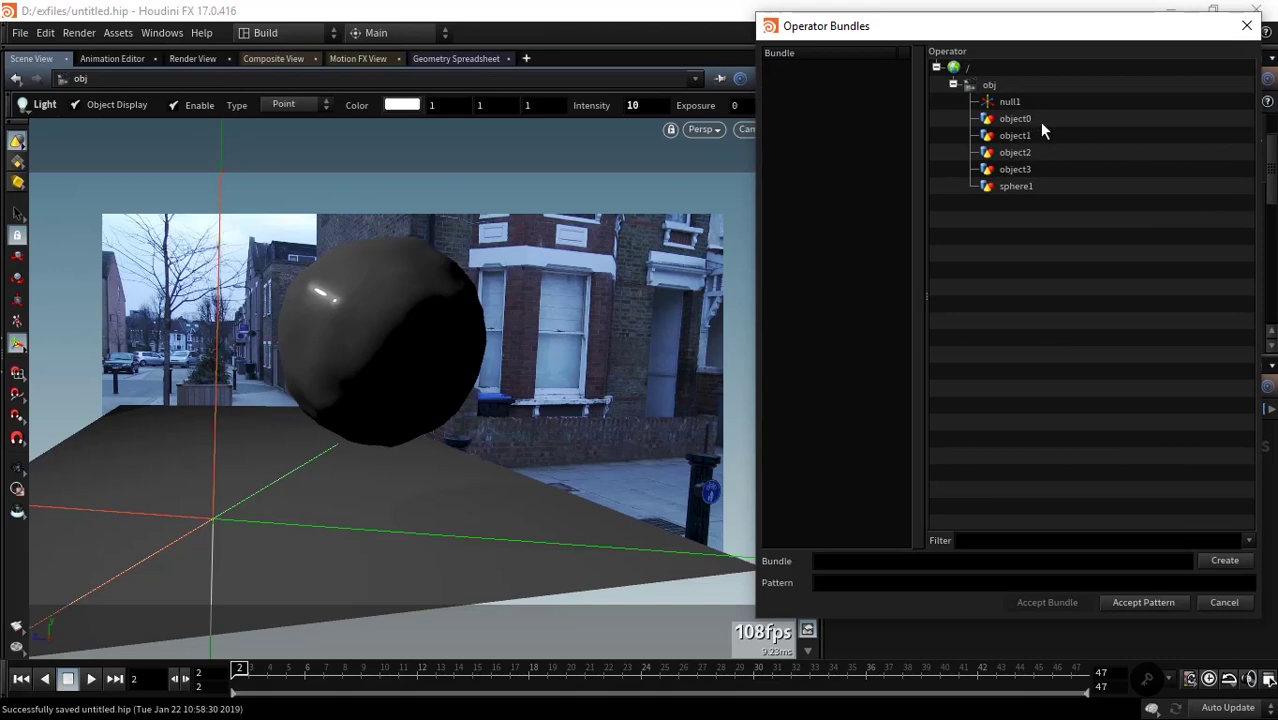
pyautogui.click(1027, 187)
pyautogui.click(1141, 604)
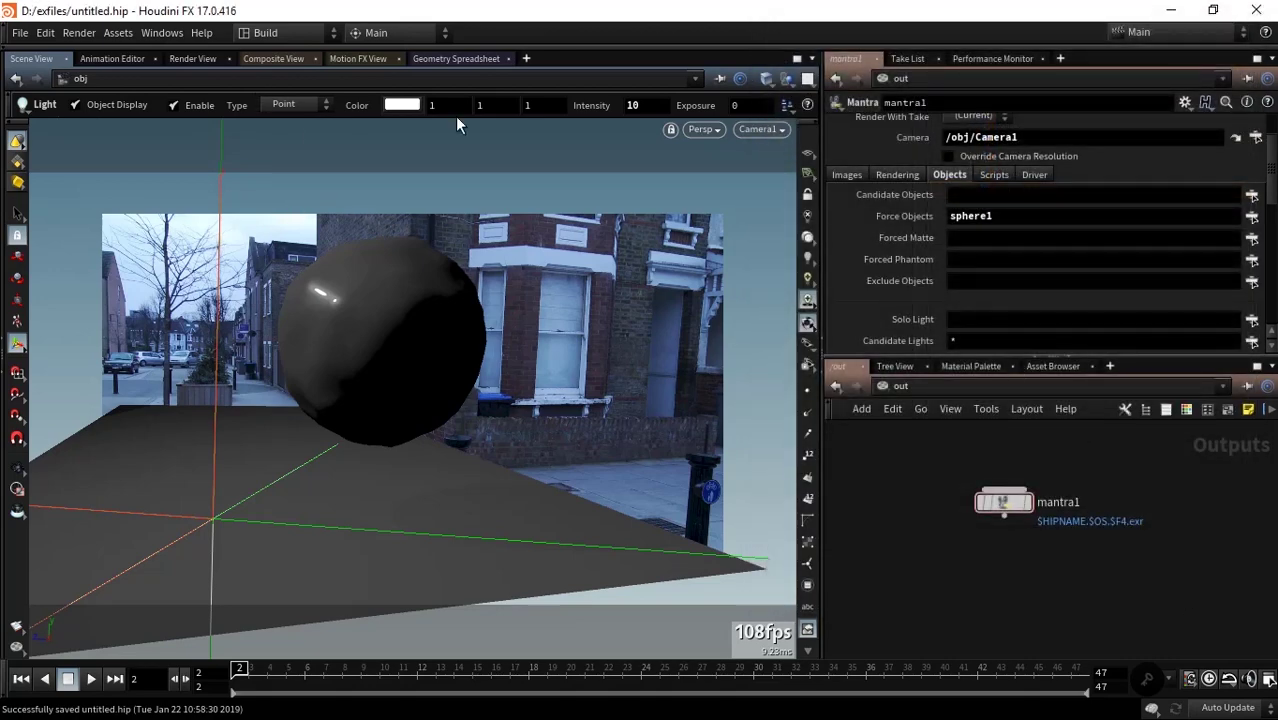
pyautogui.click(197, 60)
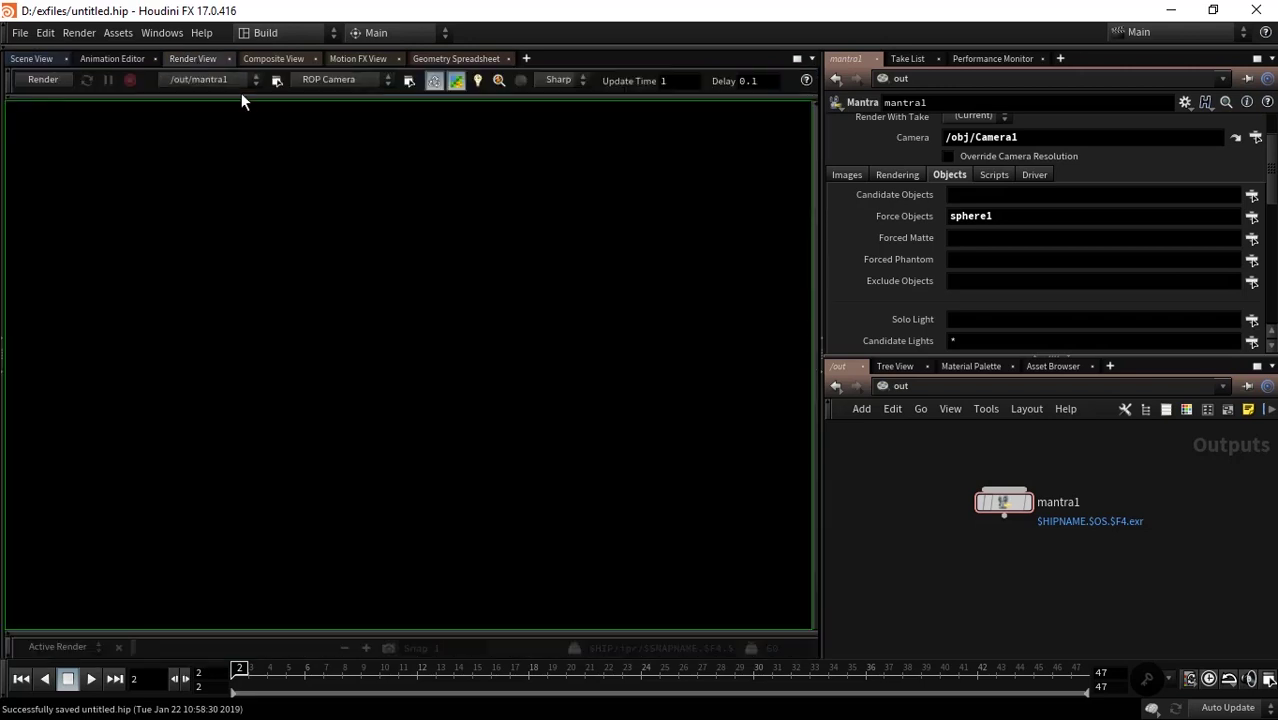
# Start a Mantra preview render through /obj/Camera1 and zoom into the image.
pyautogui.click(331, 81)
pyautogui.click(336, 128)
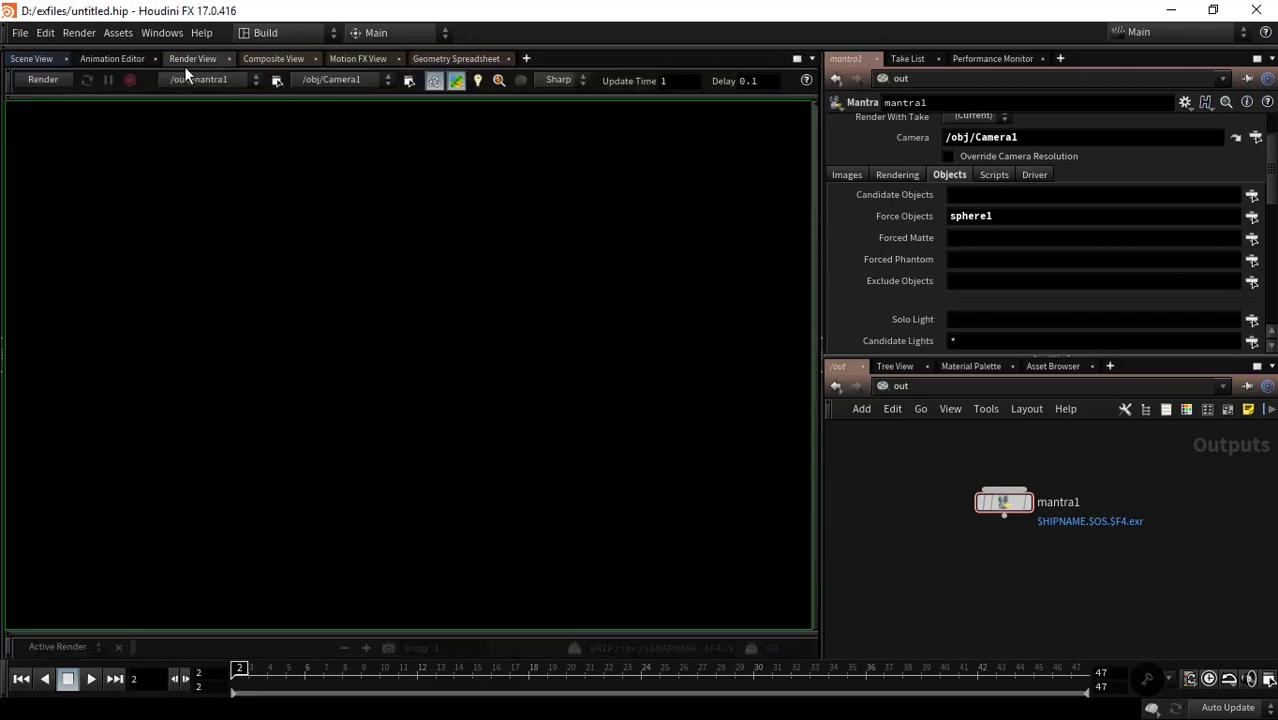
pyautogui.click(45, 80)
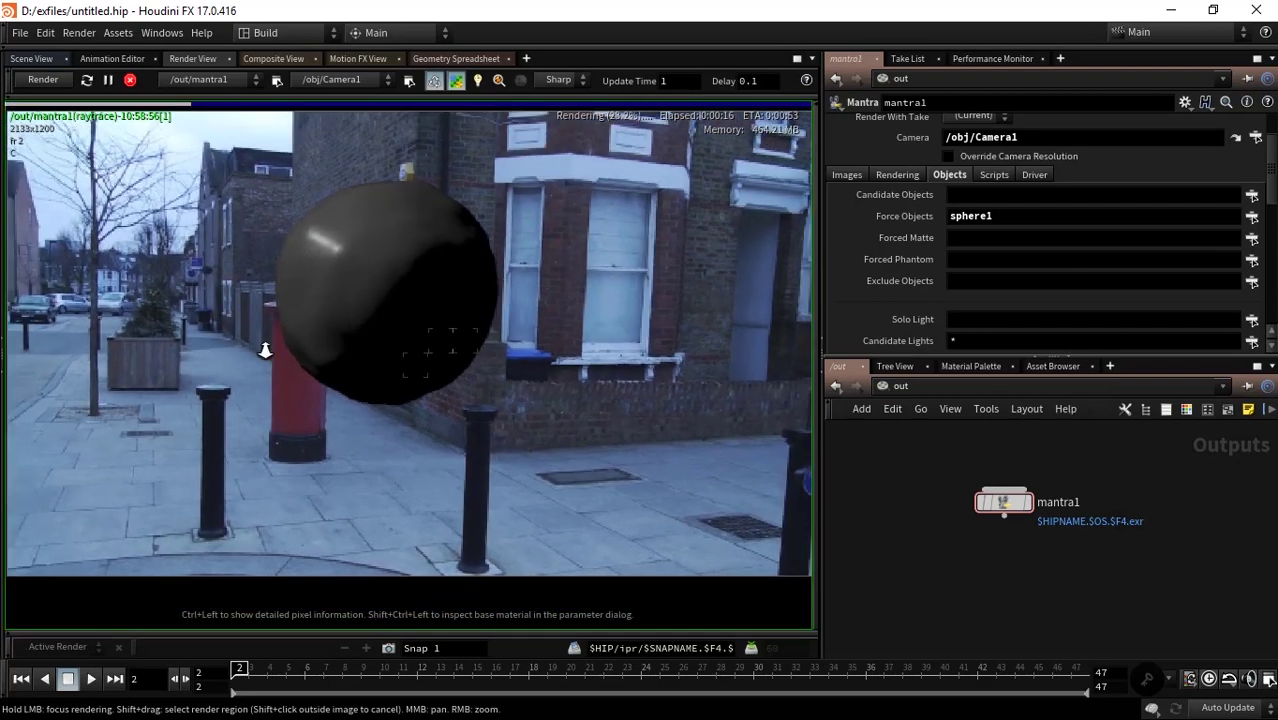
pyautogui.scroll(-2, 265, 349)
pyautogui.scroll(-1, 255, 346)
pyautogui.scroll(1, 244, 343)
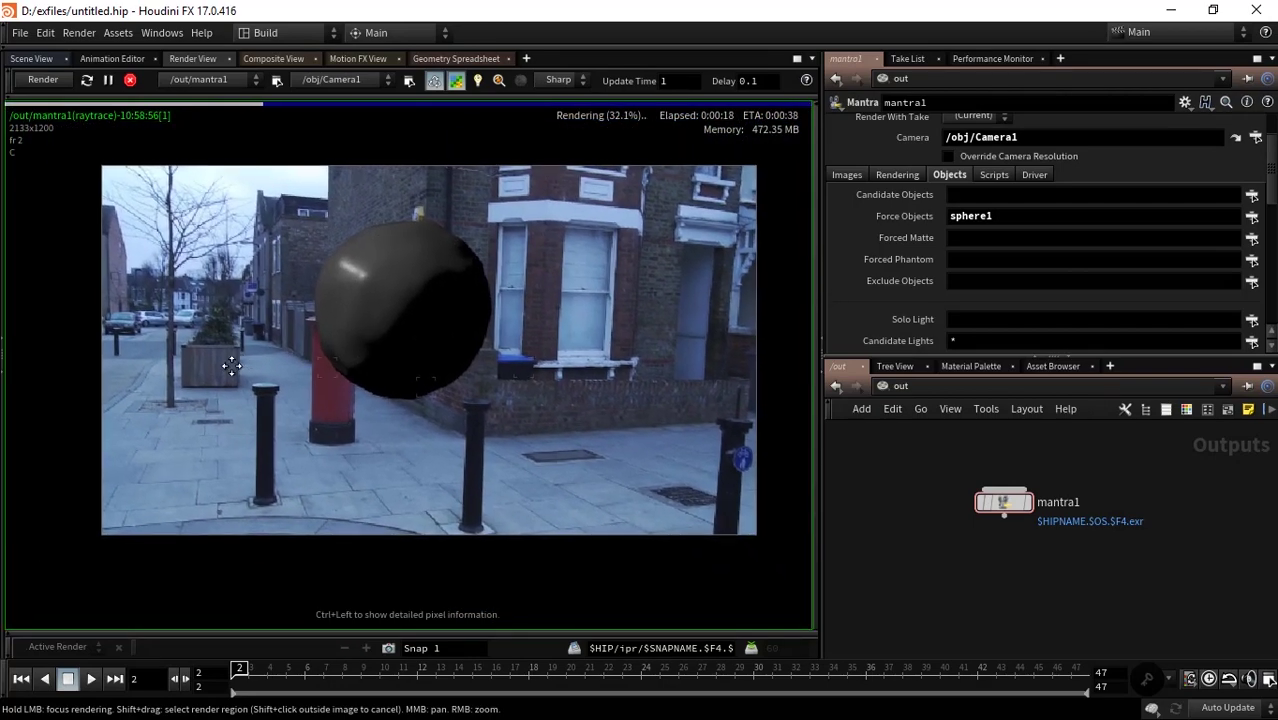
pyautogui.scroll(1, 231, 365)
pyautogui.scroll(-1, 228, 366)
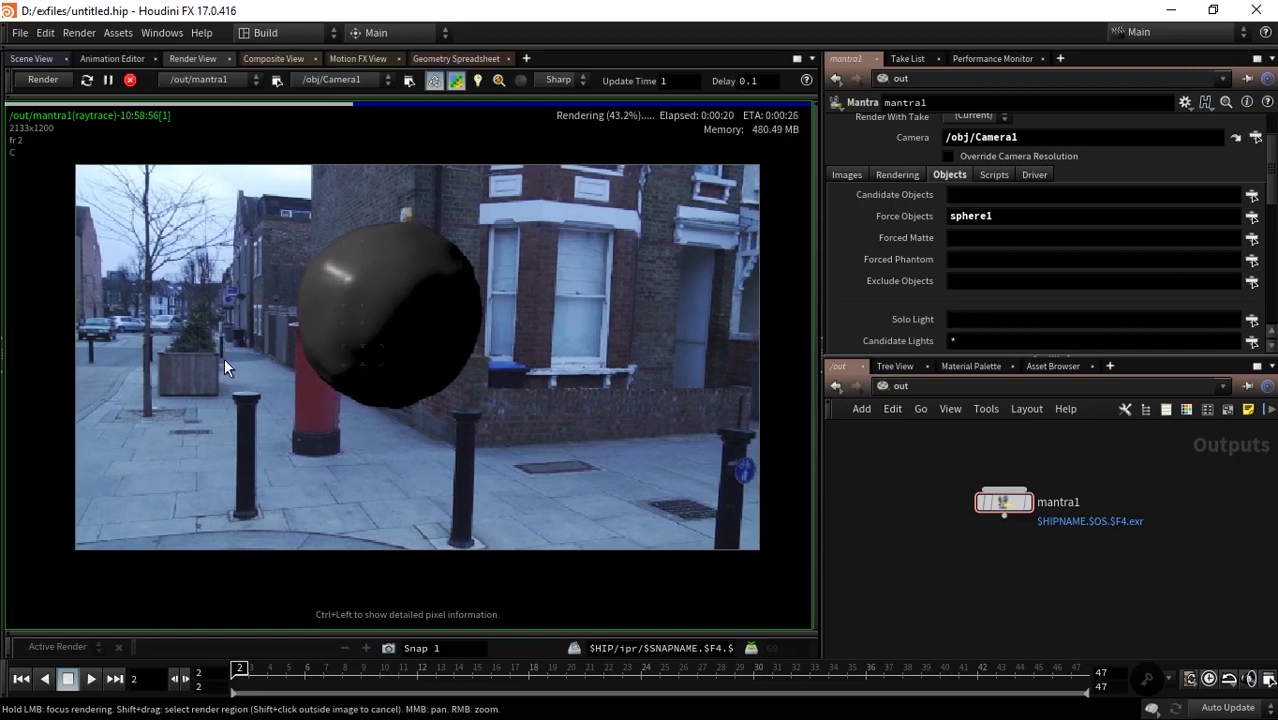
pyautogui.moveTo(224, 365); pyautogui.dragTo(242, 355, button='right')
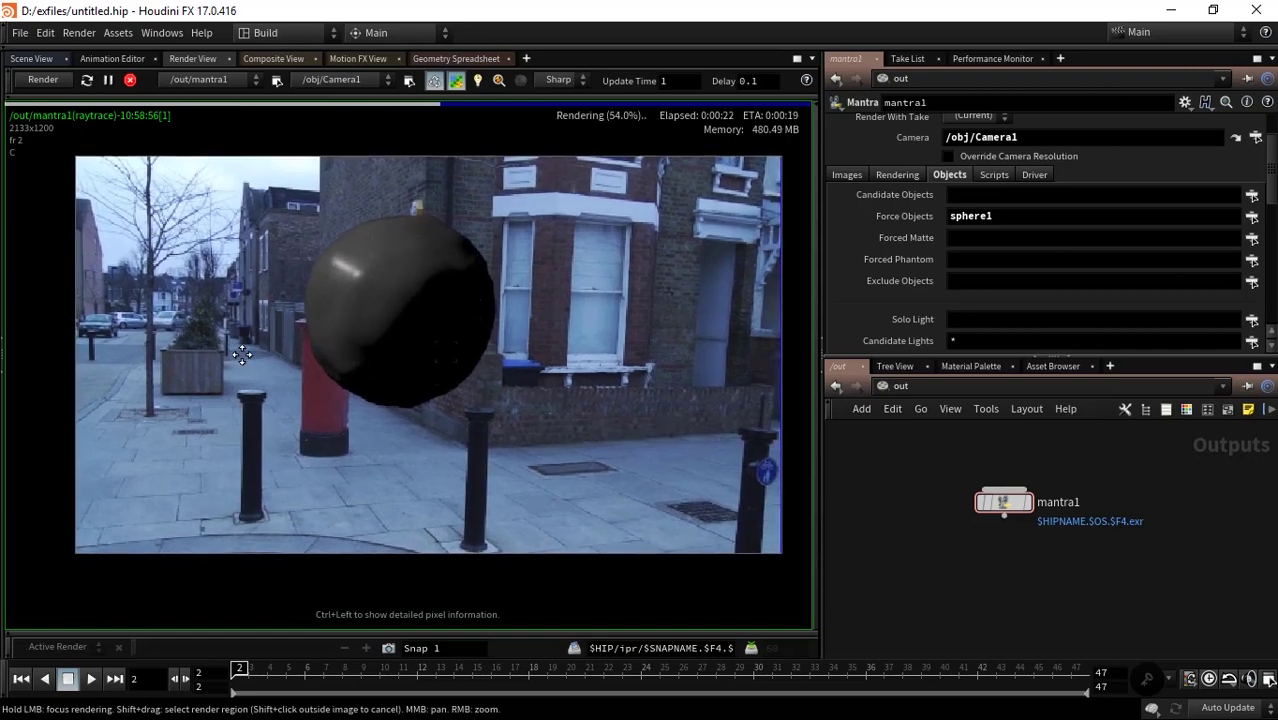
# Step the timeline through frames 18, 24 and 36 to re-render each.
pyautogui.click(529, 680)
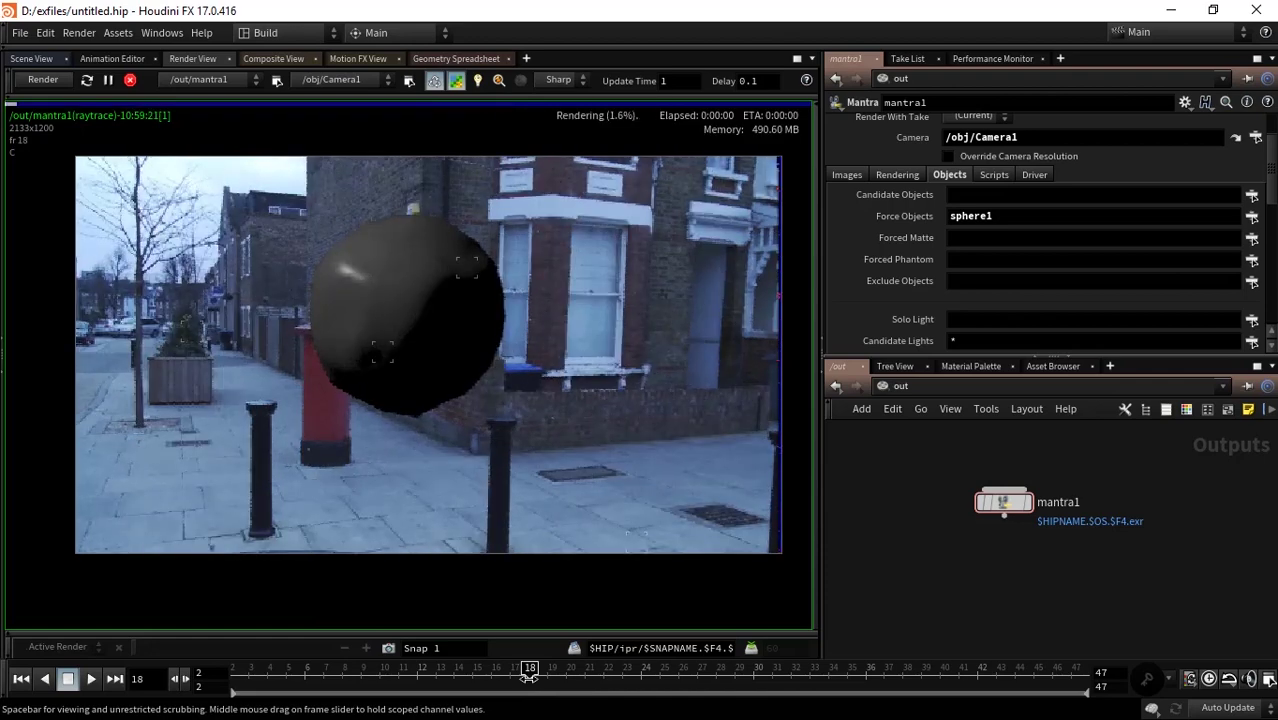
pyautogui.click(642, 682)
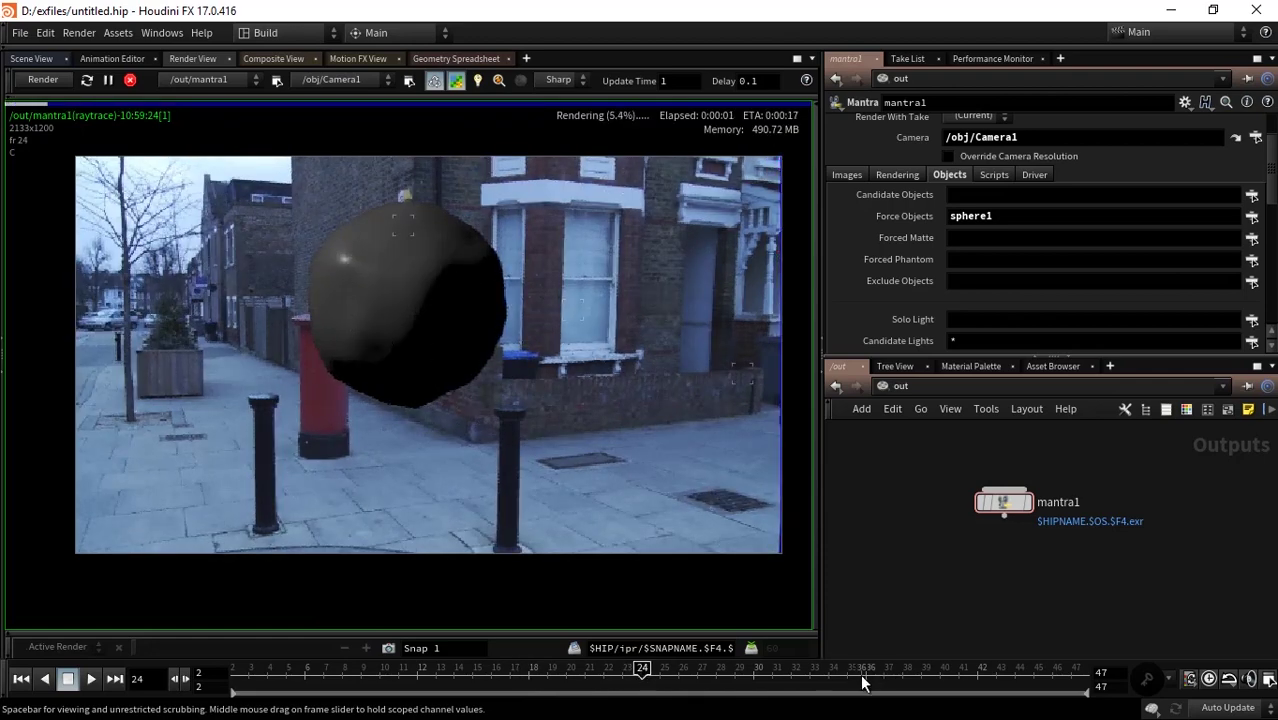
pyautogui.click(866, 673)
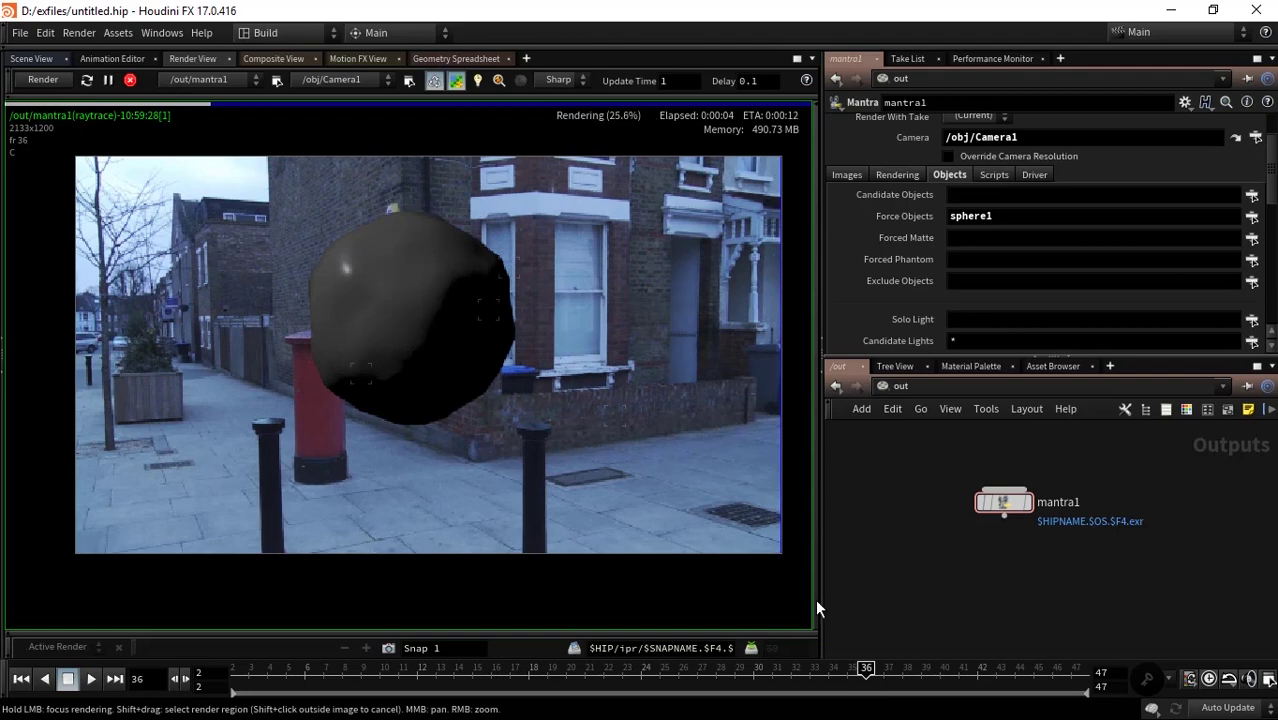
# Set classicshader1's diffuse Base Color to cyan (0, 0.9, 0.9), then return to /out.
pyautogui.click(891, 380)
pyautogui.click(849, 452)
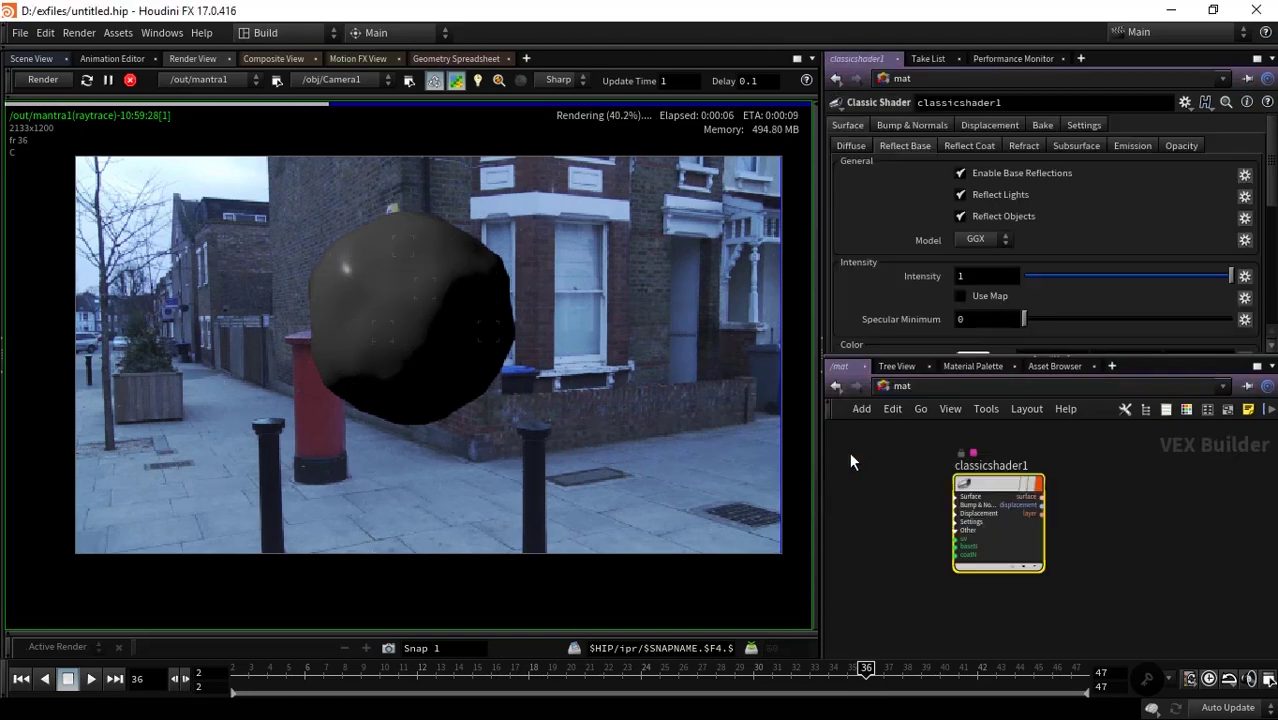
pyautogui.click(851, 145)
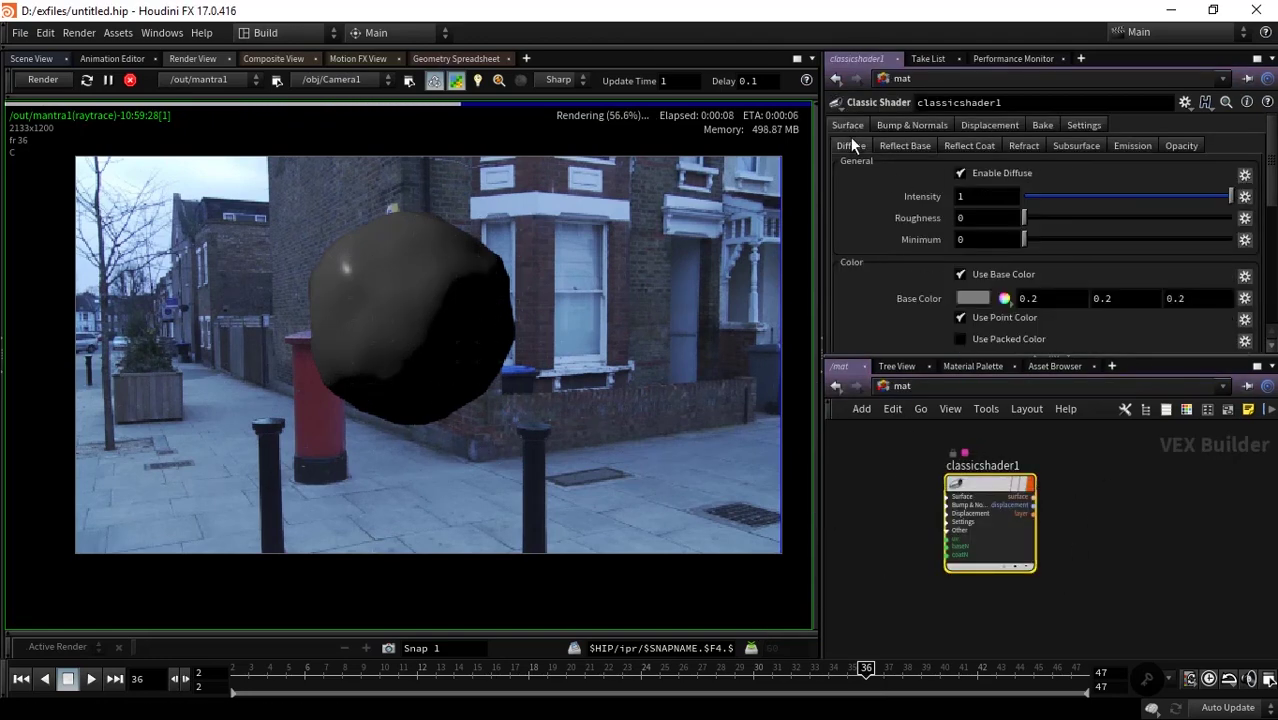
pyautogui.click(974, 299)
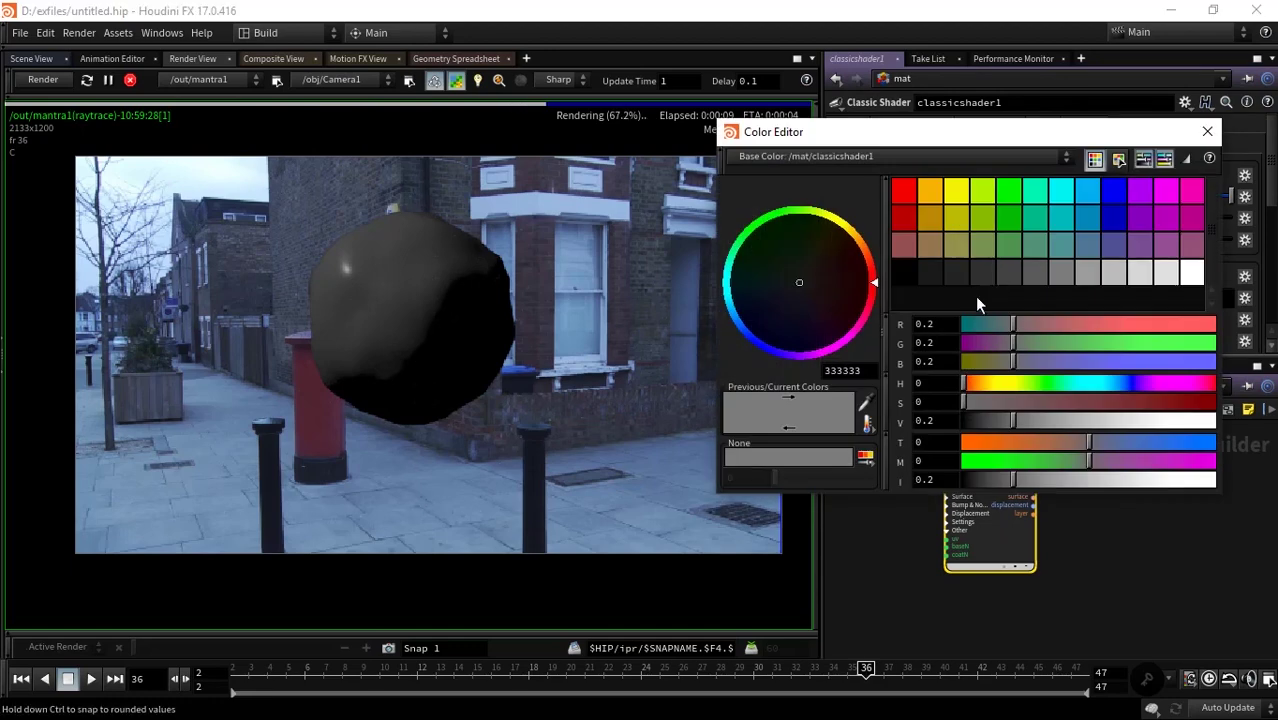
pyautogui.click(1069, 193)
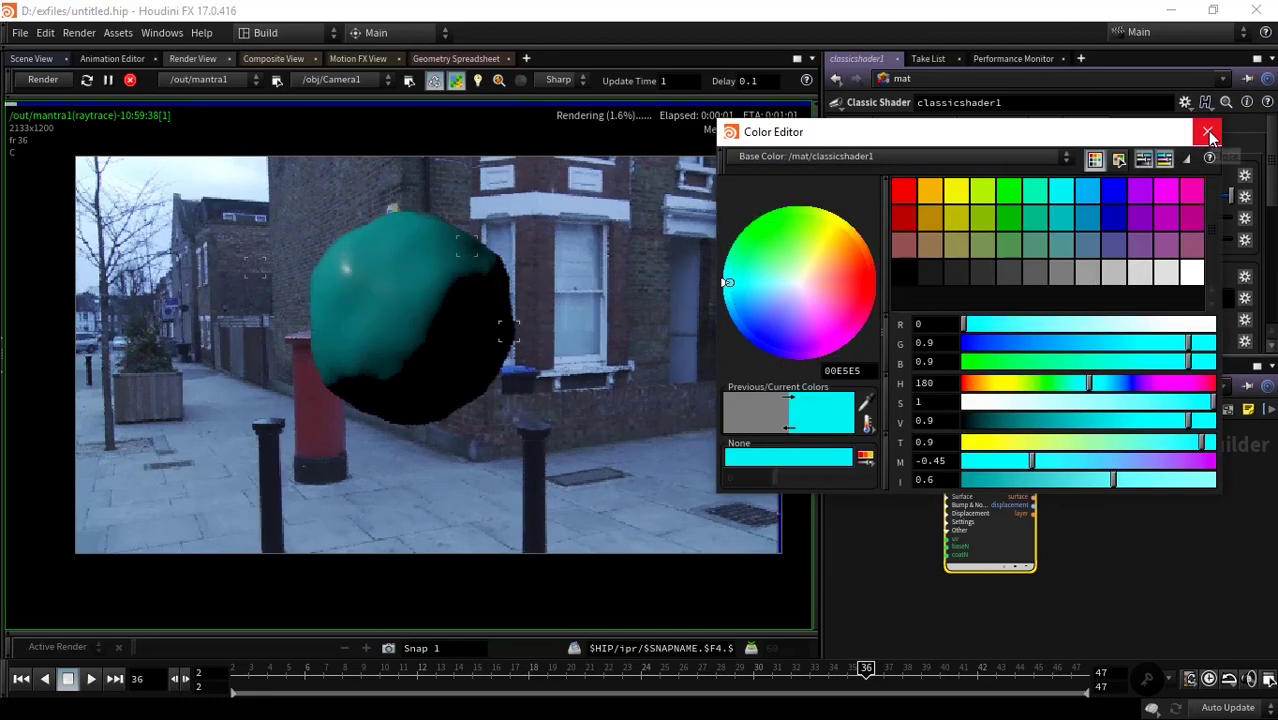
pyautogui.click(1209, 133)
pyautogui.click(855, 474)
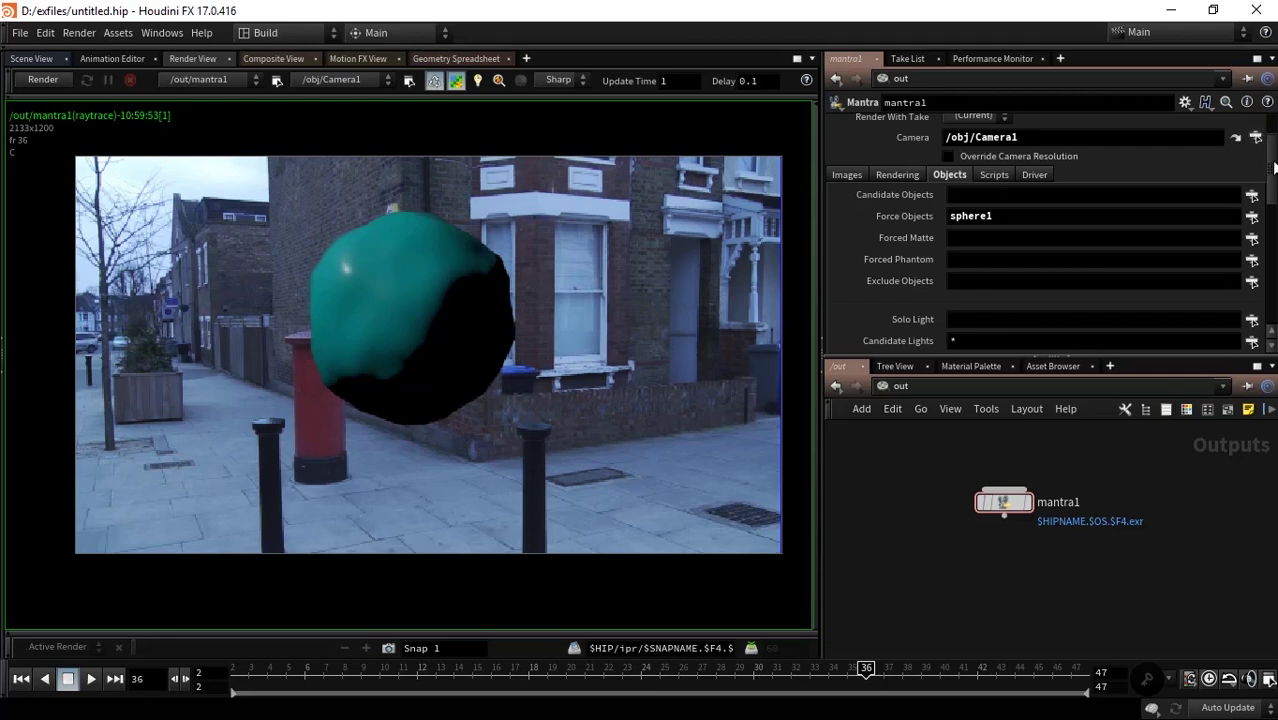
pyautogui.scroll(2, 1273, 167)
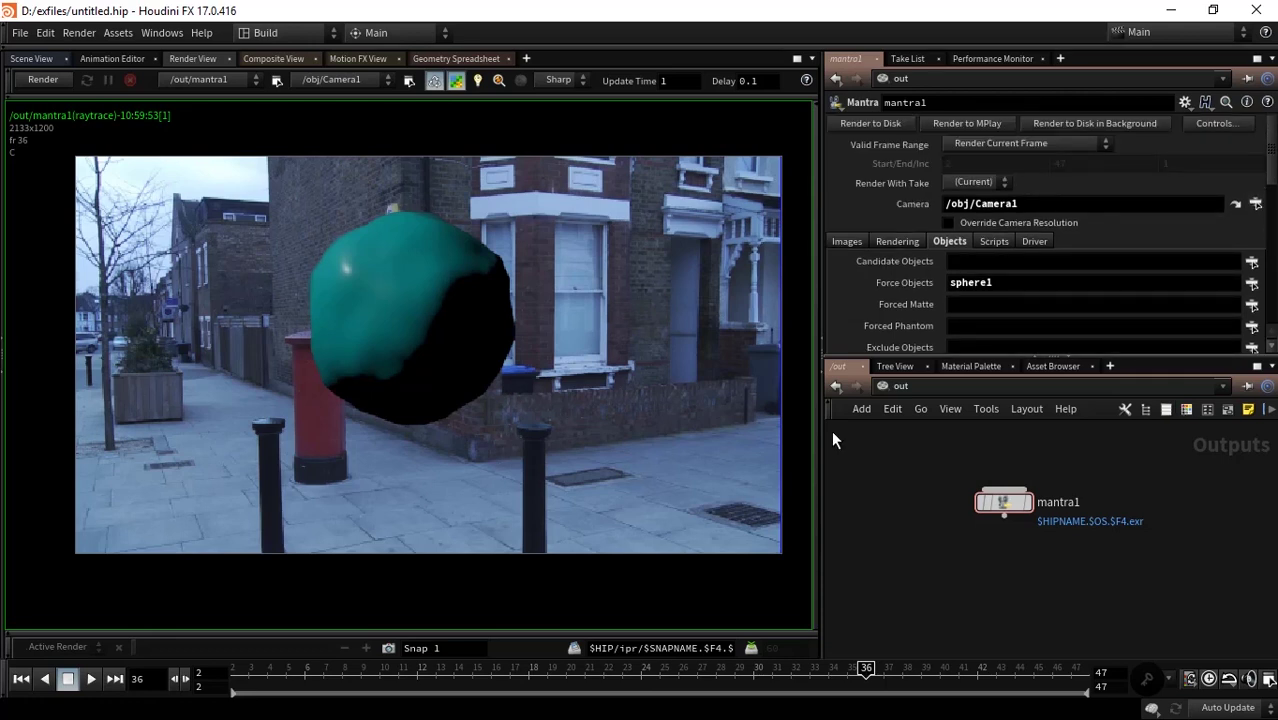
# Enable noise displacement on classicshader1 in /mat and start a new render.
pyautogui.click(907, 383)
pyautogui.click(878, 451)
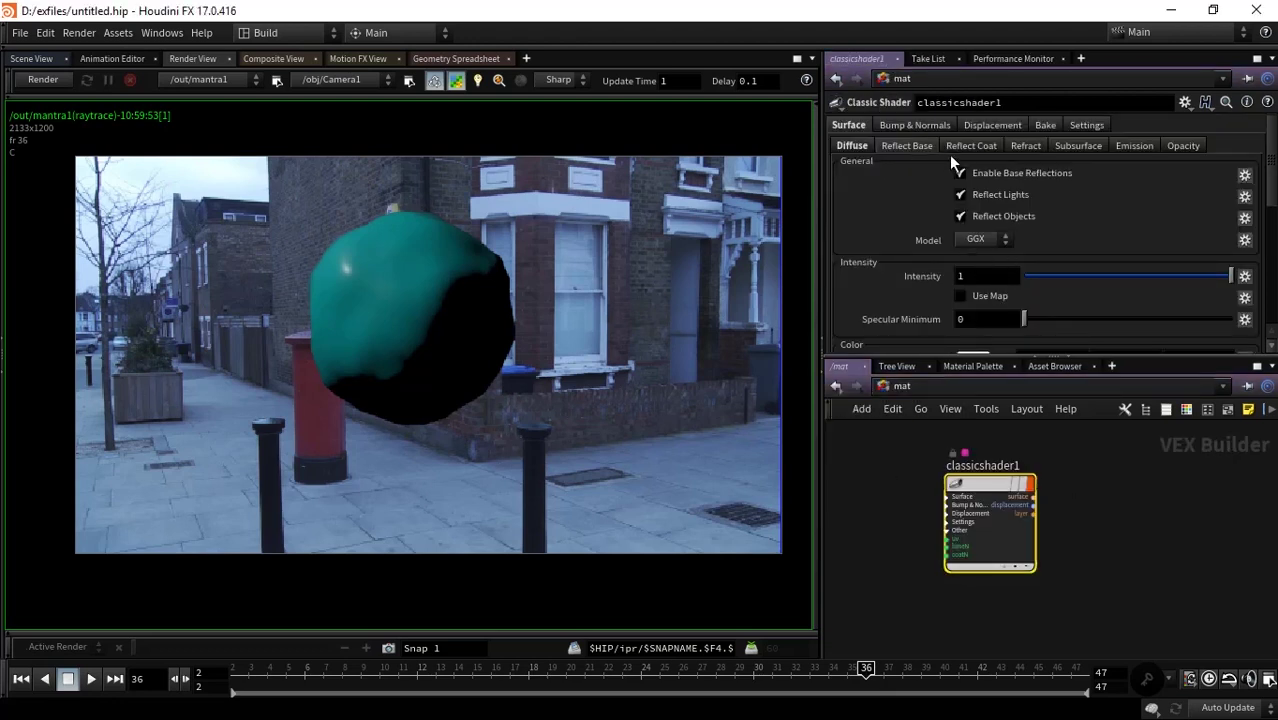
pyautogui.click(987, 127)
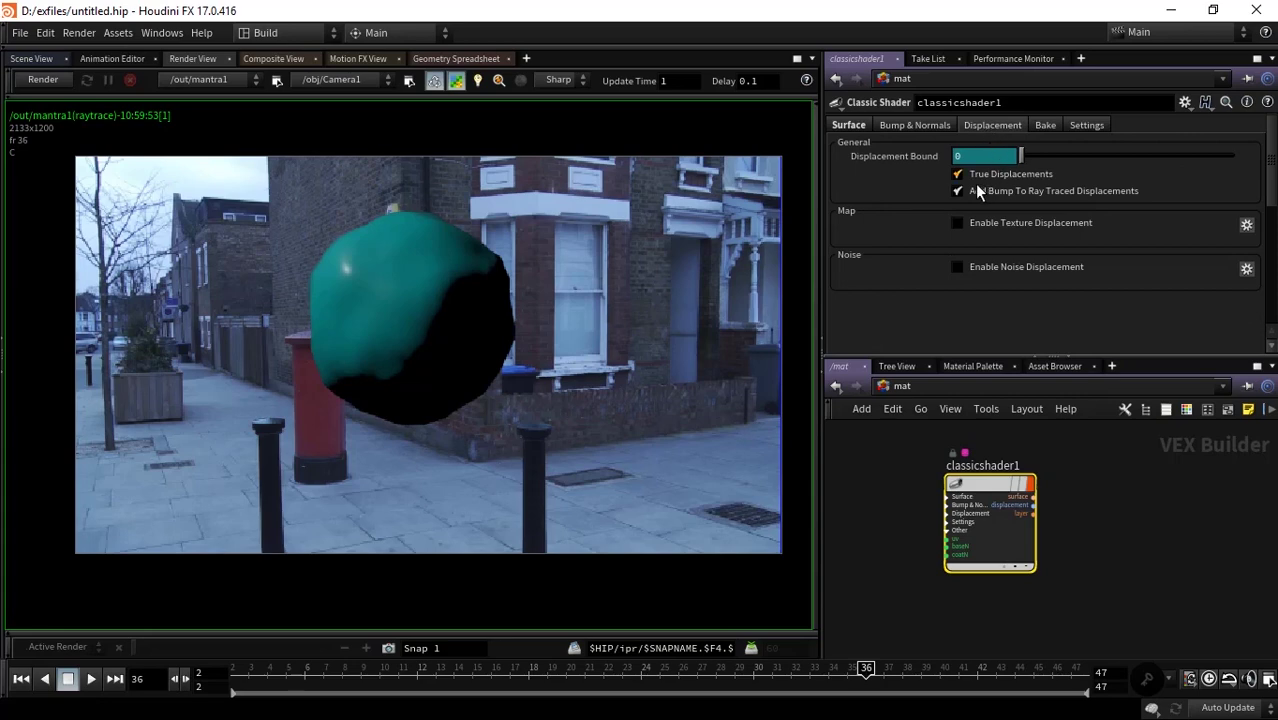
pyautogui.click(989, 268)
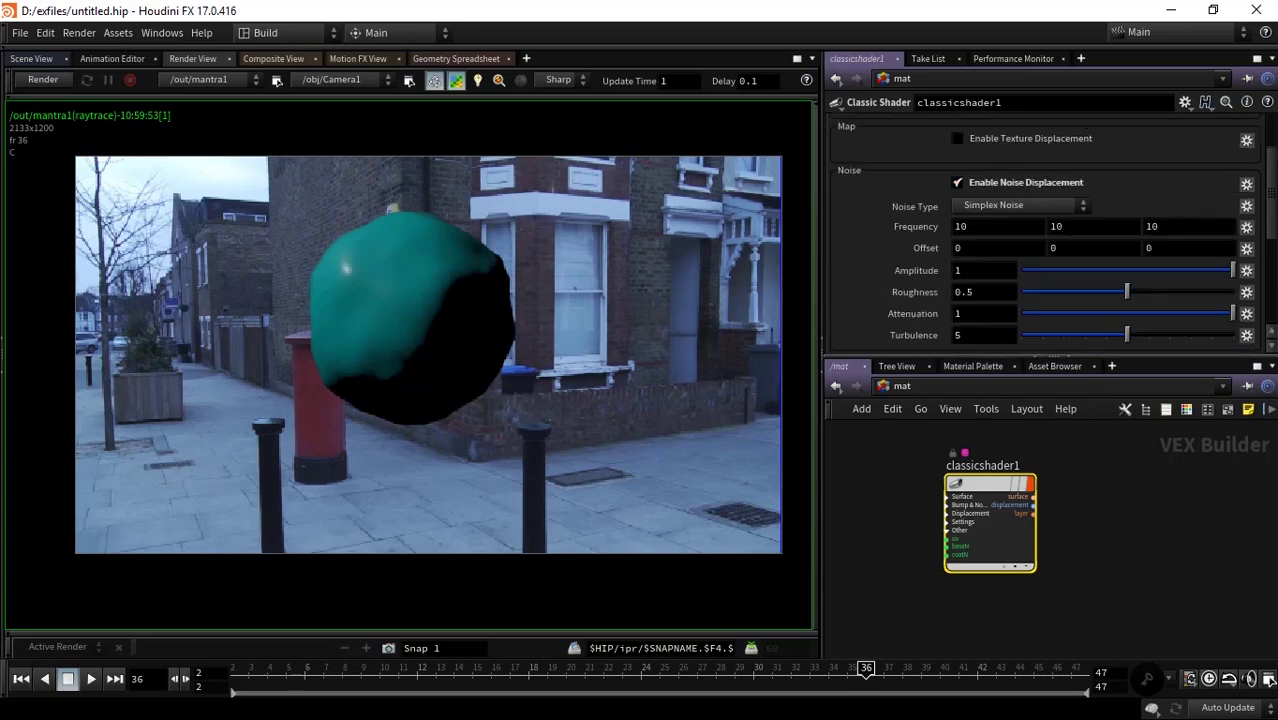
pyautogui.scroll(-3, 1100, 250)
pyautogui.click(38, 77)
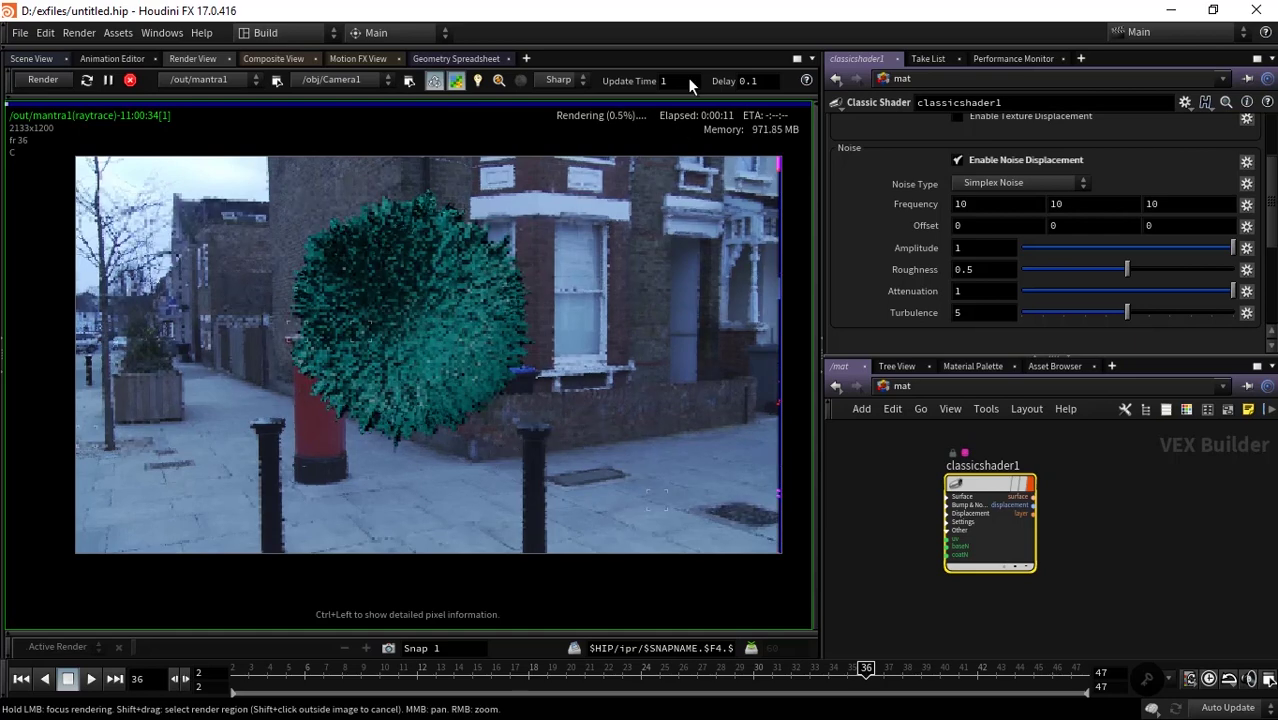
# Set noise frequency to 2 and amplitude to 0.5, inspect the rough surface, then stop rendering.
pyautogui.moveTo(941, 211)
pyautogui.mouseDown(button='middle')
pyautogui.moveTo(937, 192)
pyautogui.moveTo(858, 190)
pyautogui.mouseUp(button='middle')
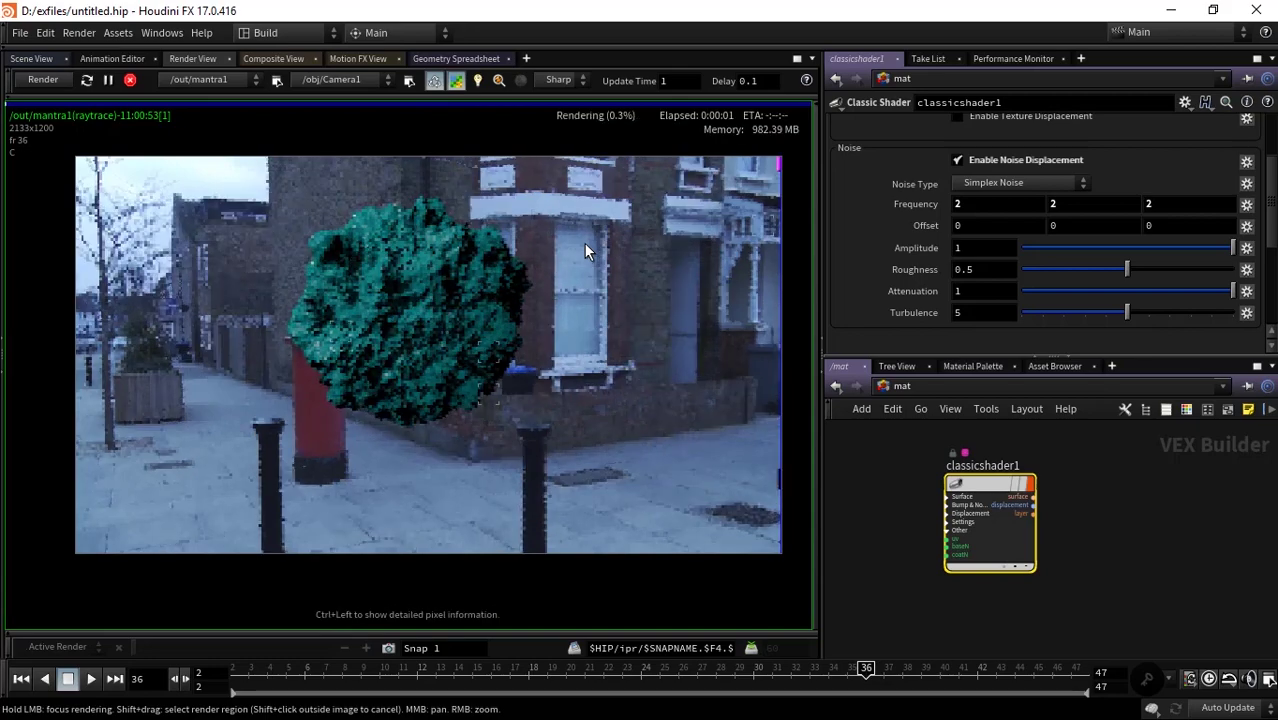
pyautogui.moveTo(393, 255); pyautogui.dragTo(456, 200, button='right')
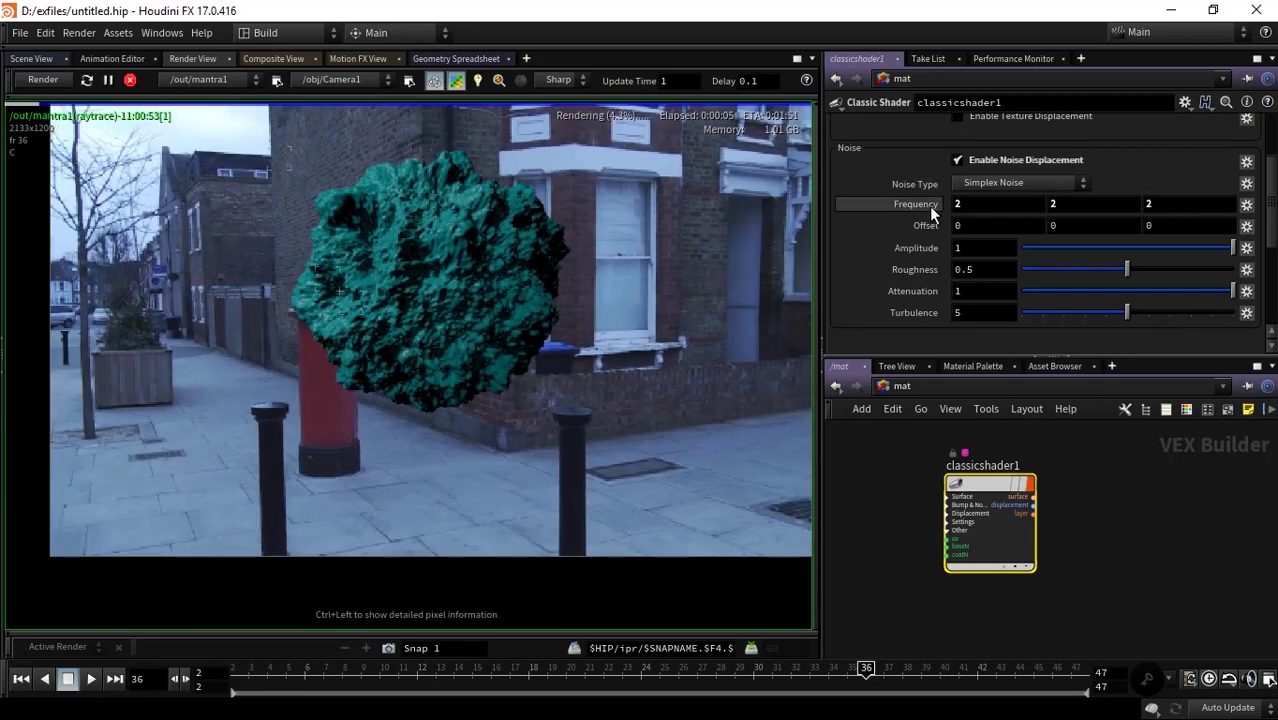
pyautogui.middleClick(916, 248)
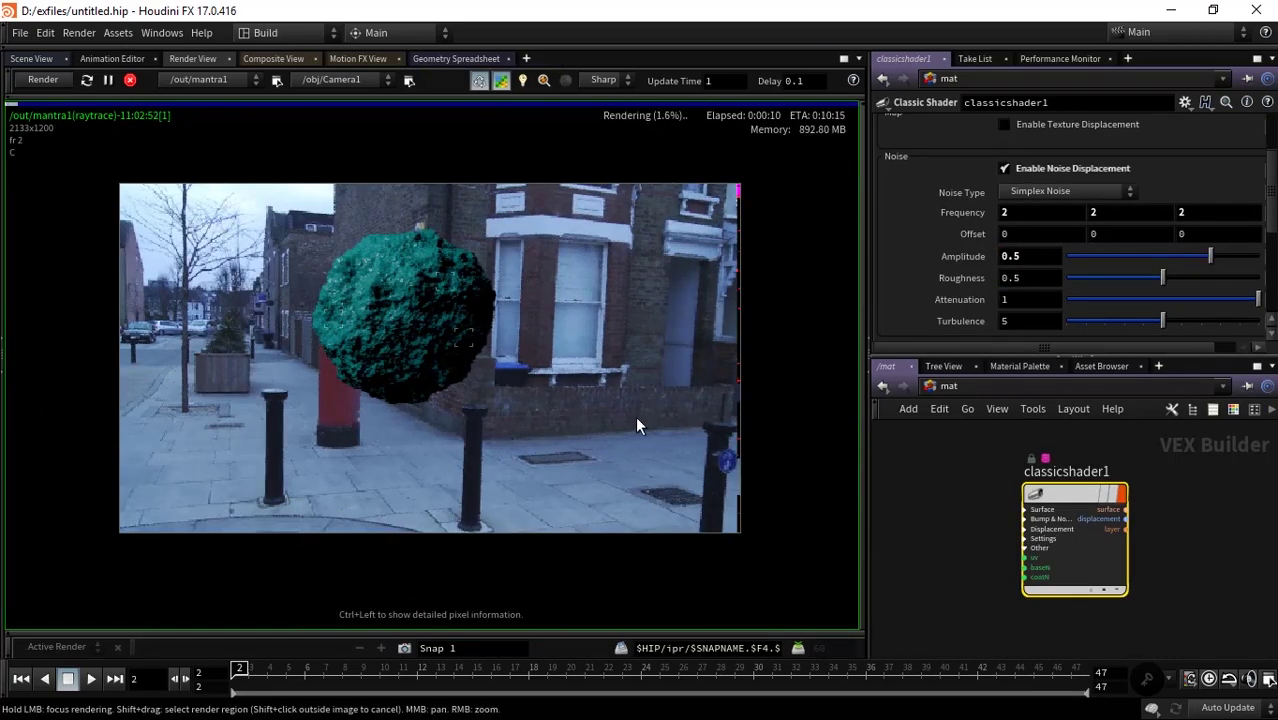
pyautogui.moveTo(421, 261); pyautogui.dragTo(488, 265, button='right')
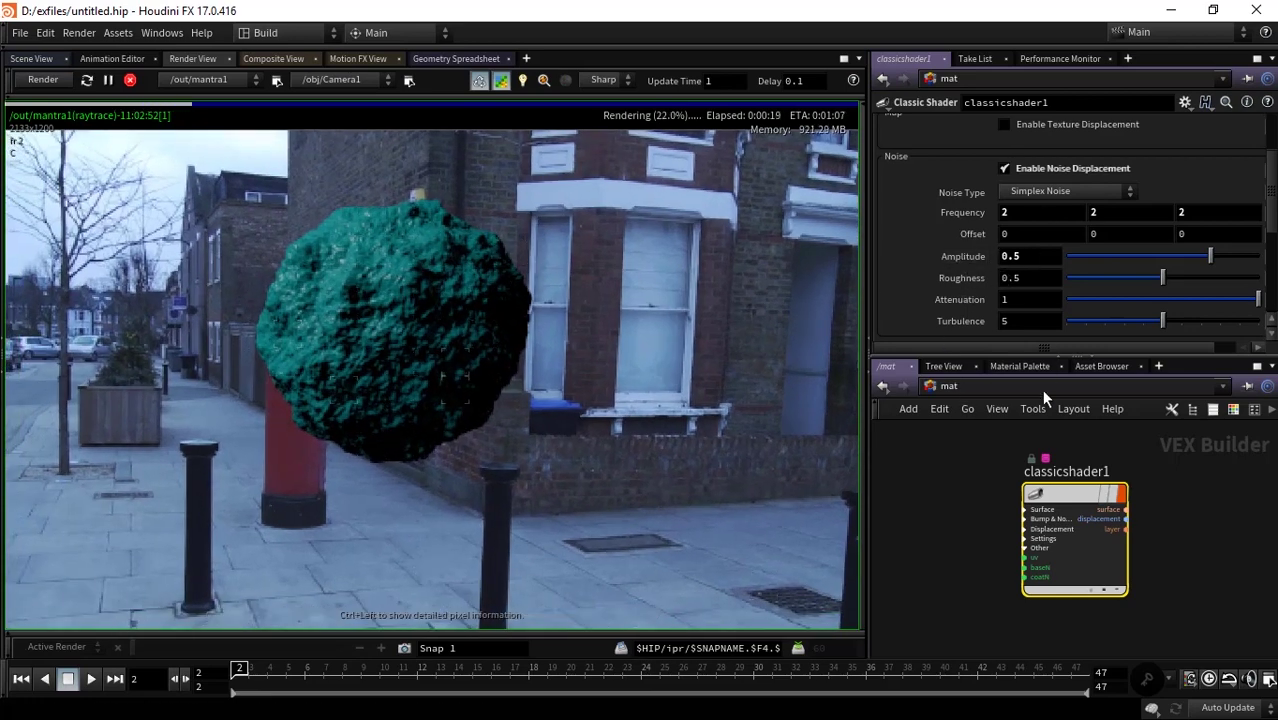
pyautogui.click(130, 82)
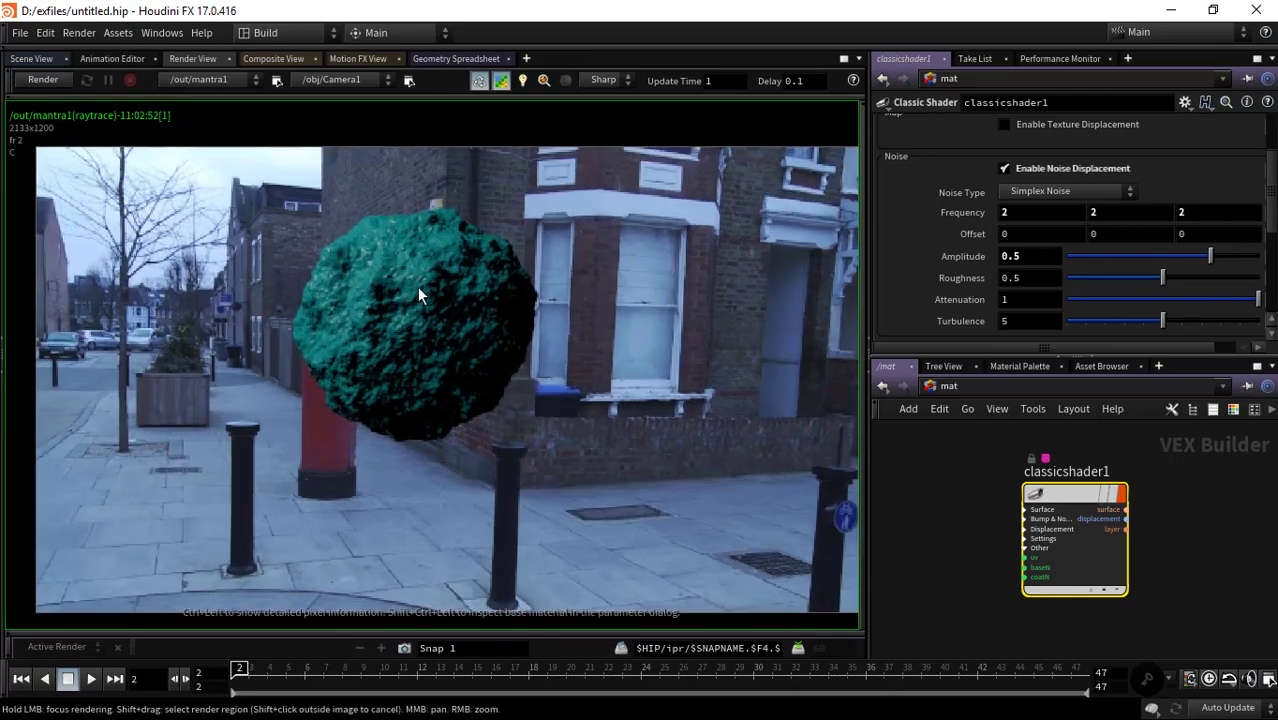
pyautogui.scroll(3, 1220, 158)
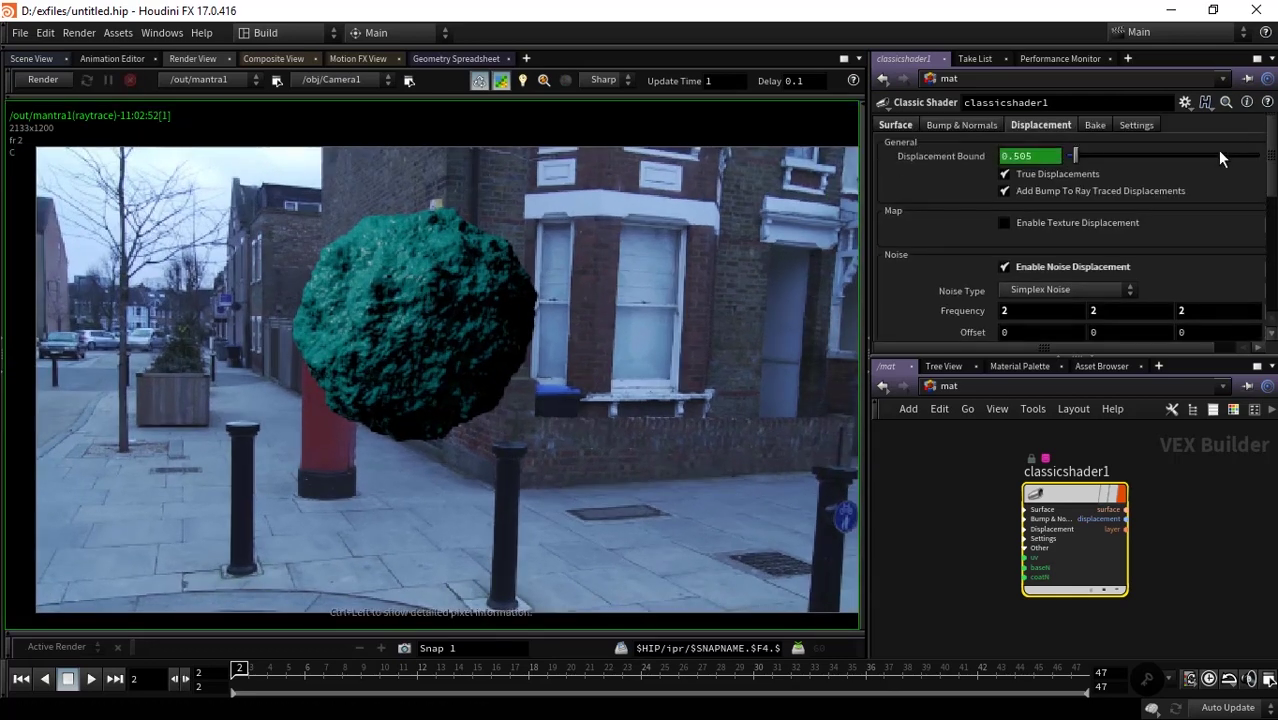
# Override mantra1's camera resolution at 1/2 scale and re-render at 1066x600.
pyautogui.click(890, 126)
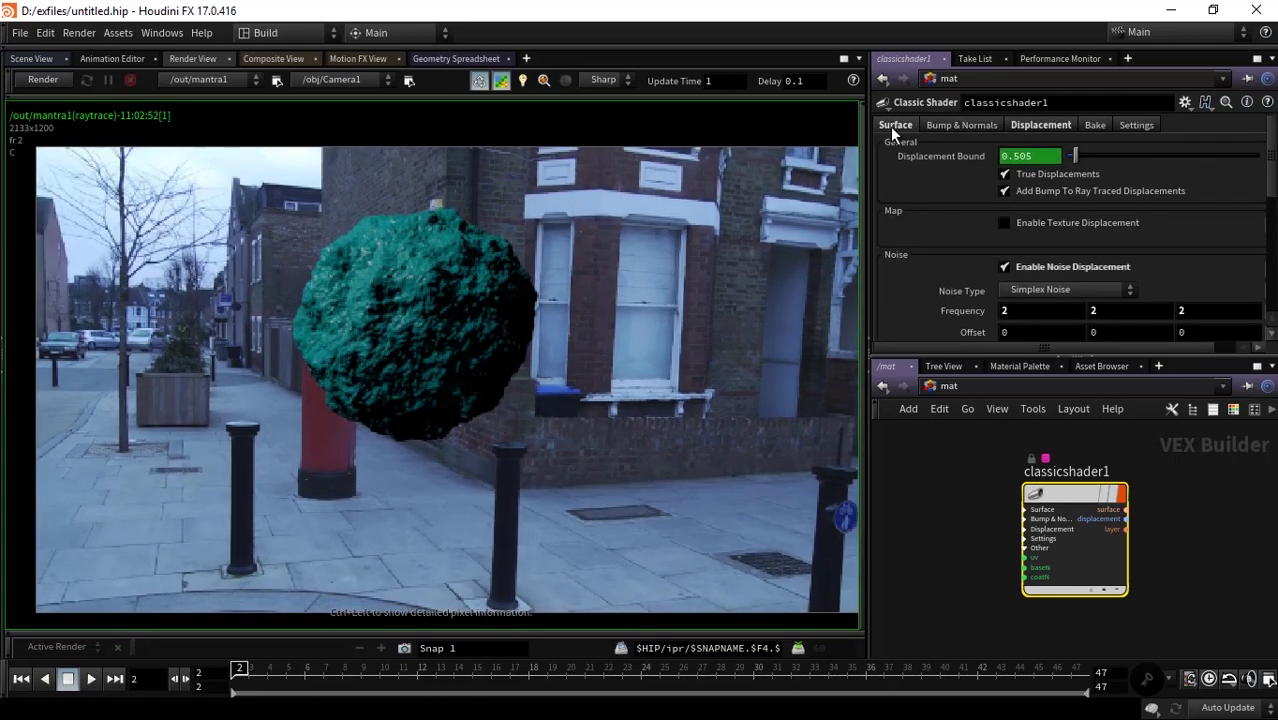
pyautogui.click(940, 385)
pyautogui.click(917, 477)
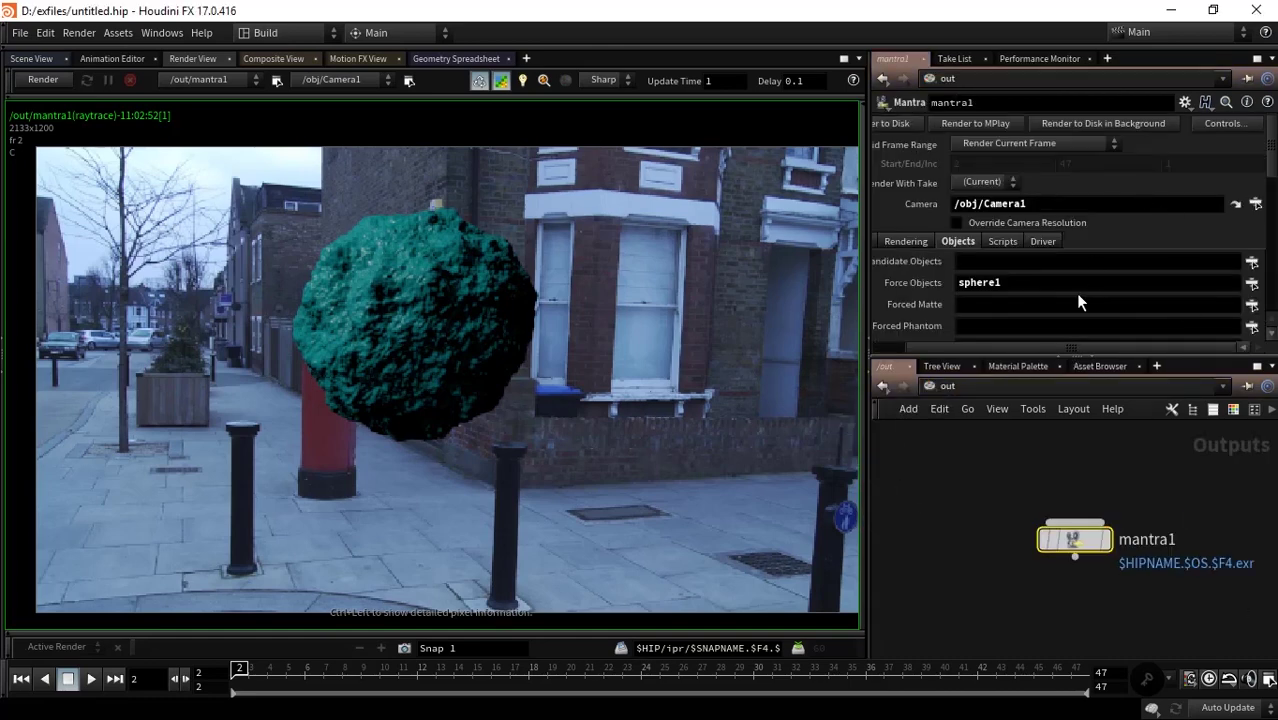
pyautogui.click(1000, 223)
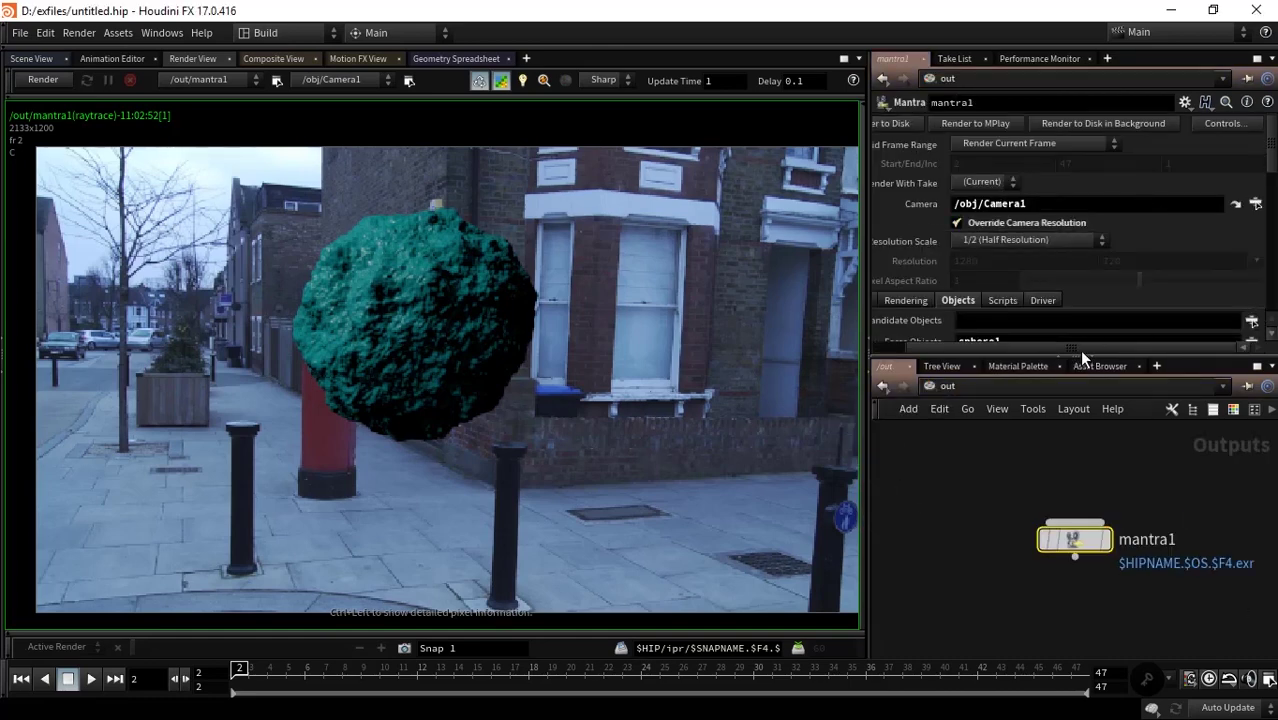
pyautogui.moveTo(1079, 349); pyautogui.dragTo(919, 345)
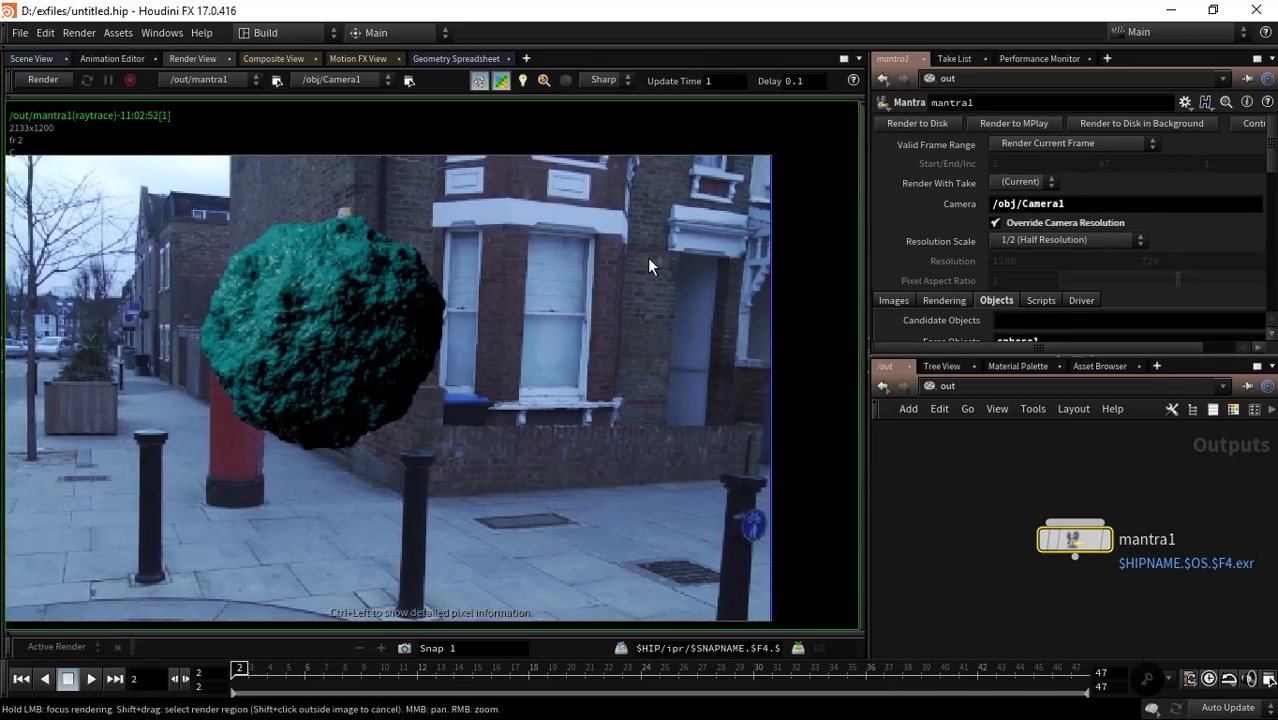
pyautogui.moveTo(650, 265); pyautogui.dragTo(230, 227, button='right')
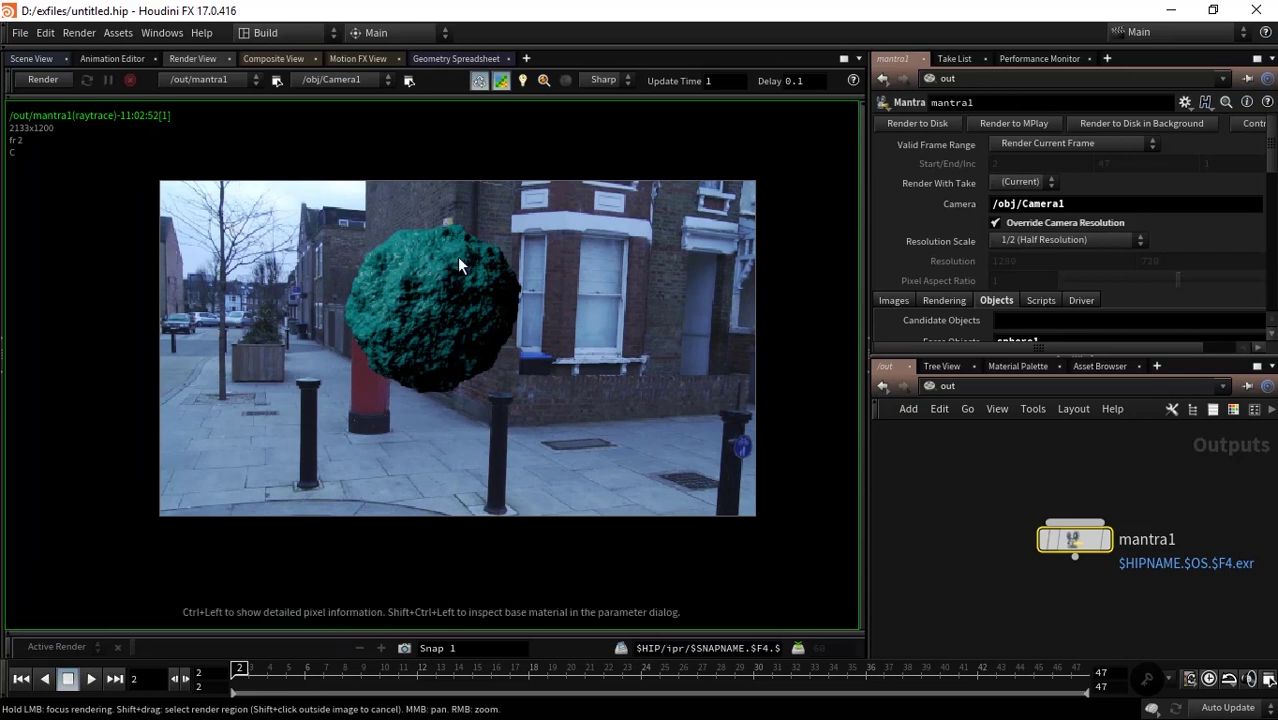
pyautogui.moveTo(458, 260); pyautogui.dragTo(394, 285, button='middle')
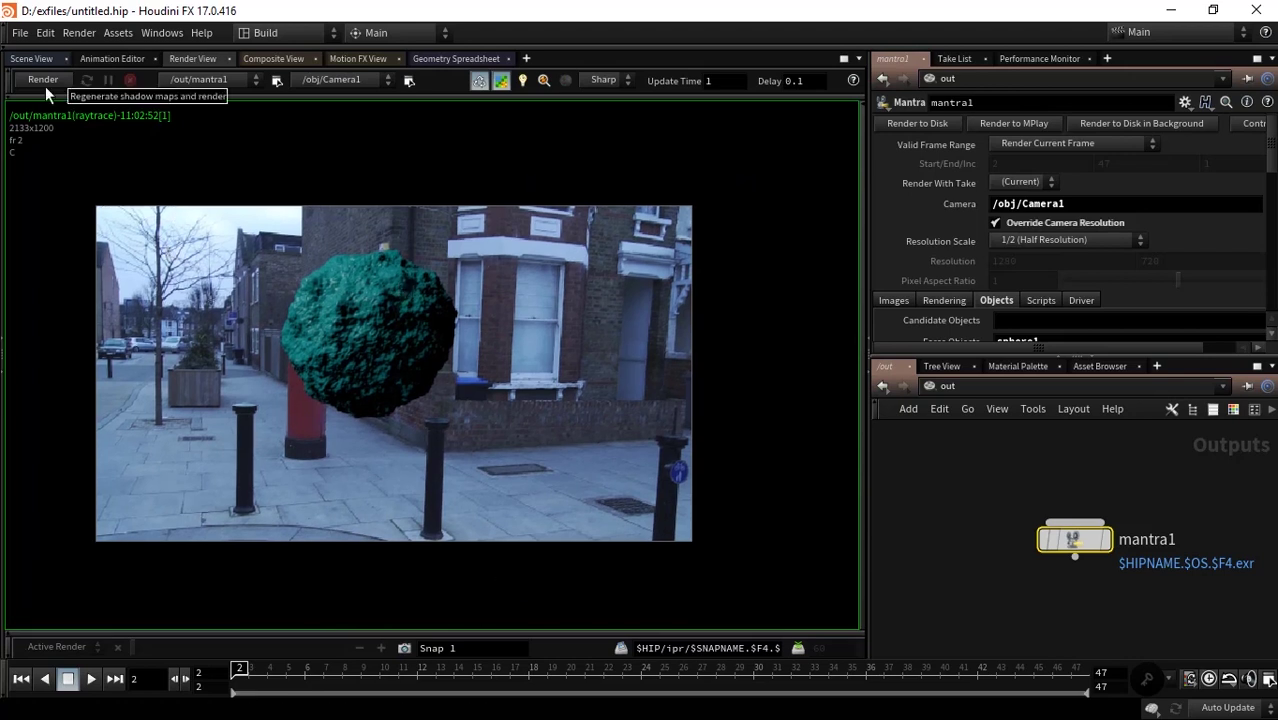
pyautogui.click(45, 80)
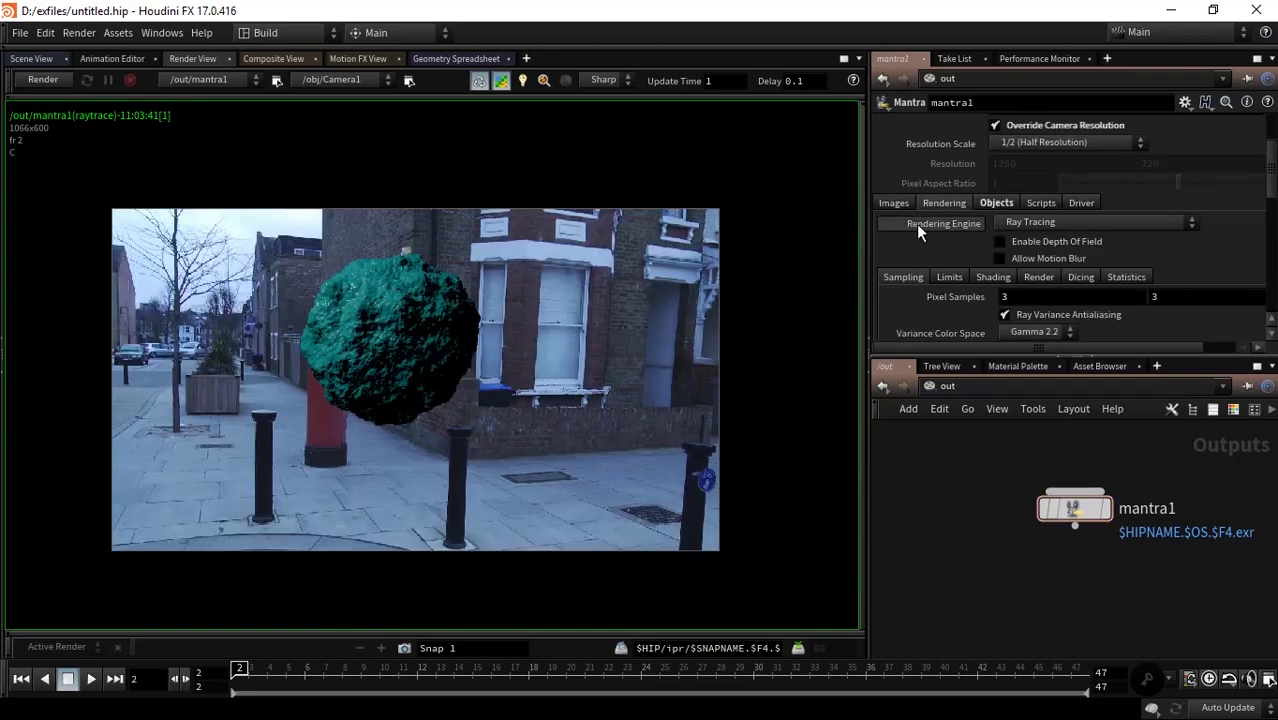
# Set mantra1's engine to Physically Based Rendering and turn on Allow Motion Blur.
pyautogui.click(1112, 227)
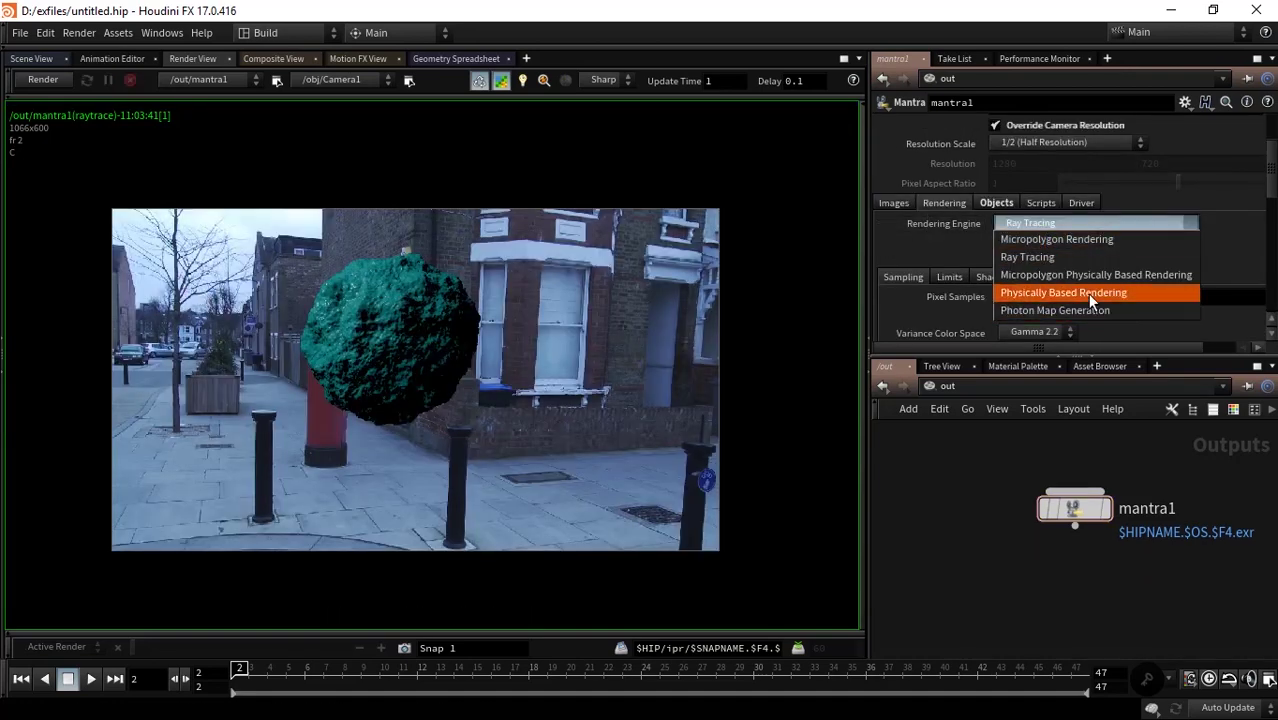
pyautogui.click(1062, 288)
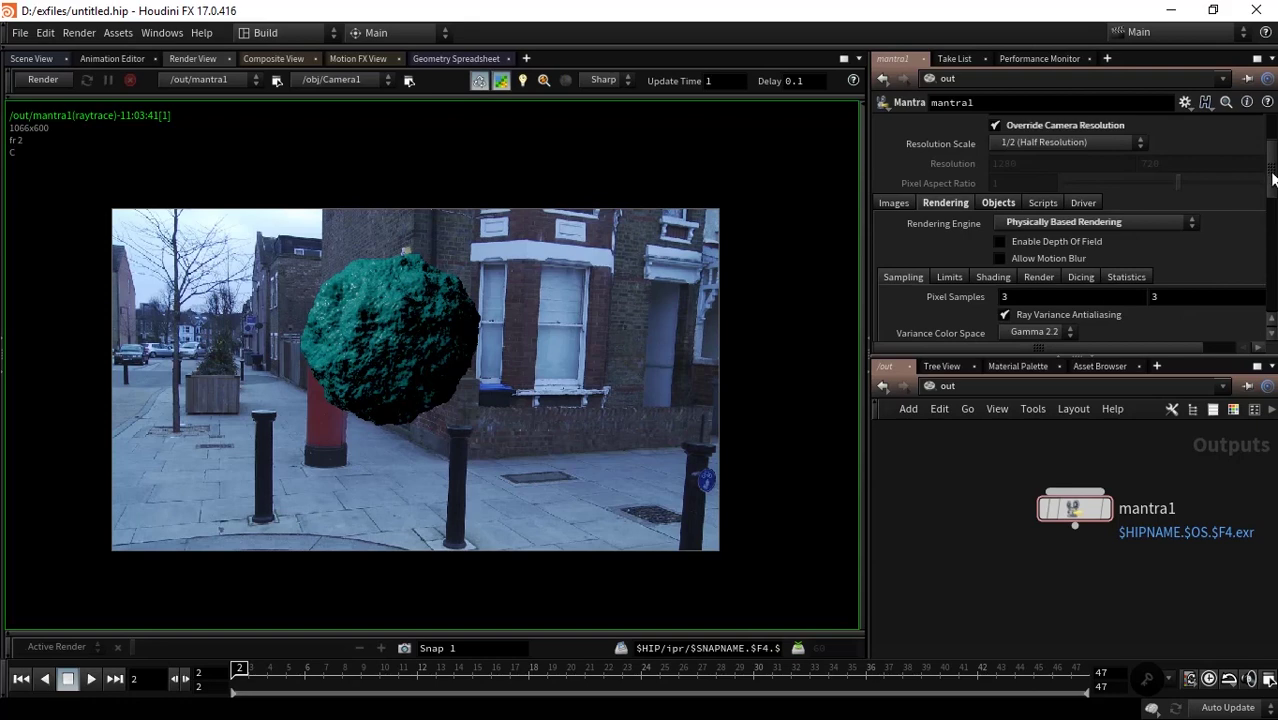
pyautogui.moveTo(1271, 172); pyautogui.dragTo(1273, 198)
pyautogui.click(1058, 182)
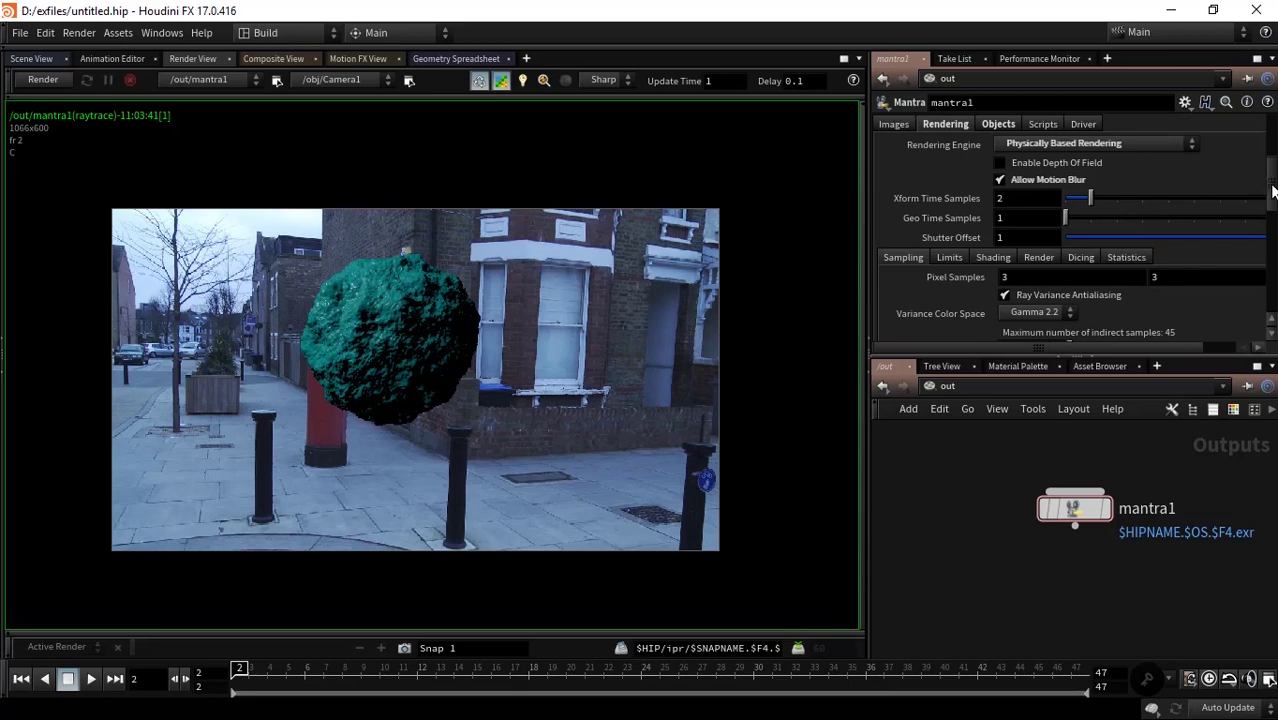
pyautogui.scroll(2, 1062, 141)
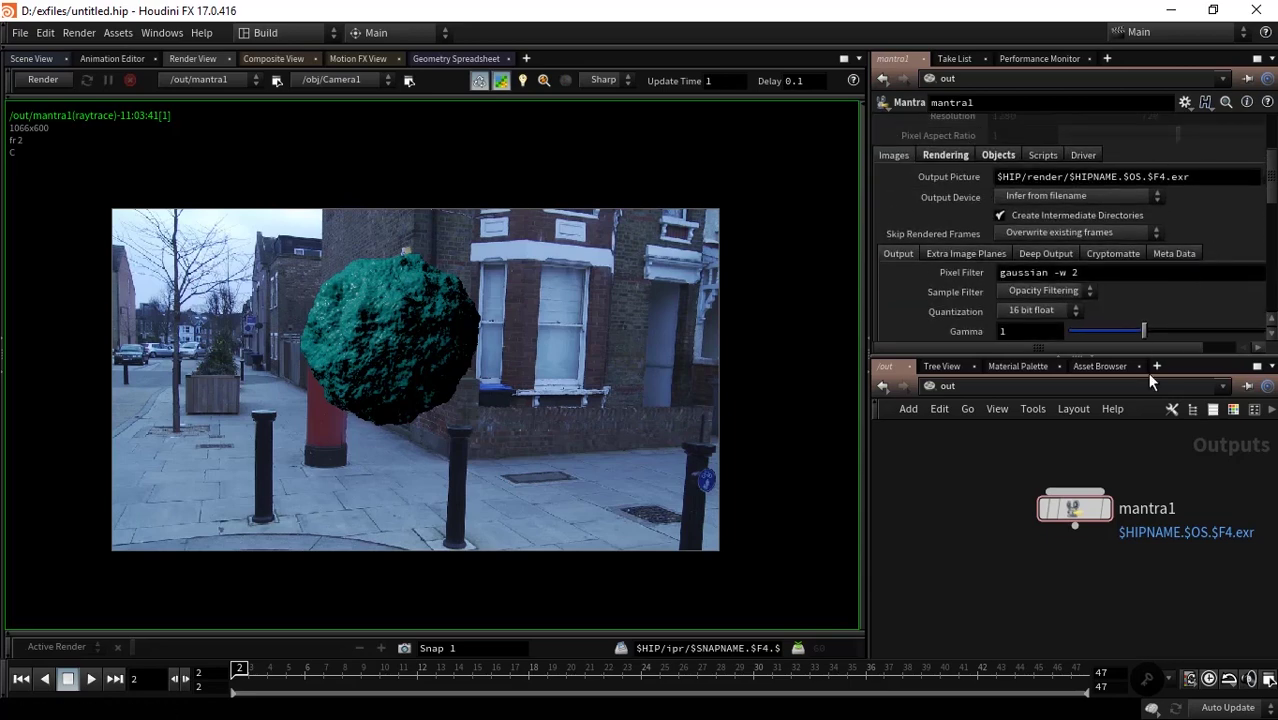
pyautogui.click(992, 256)
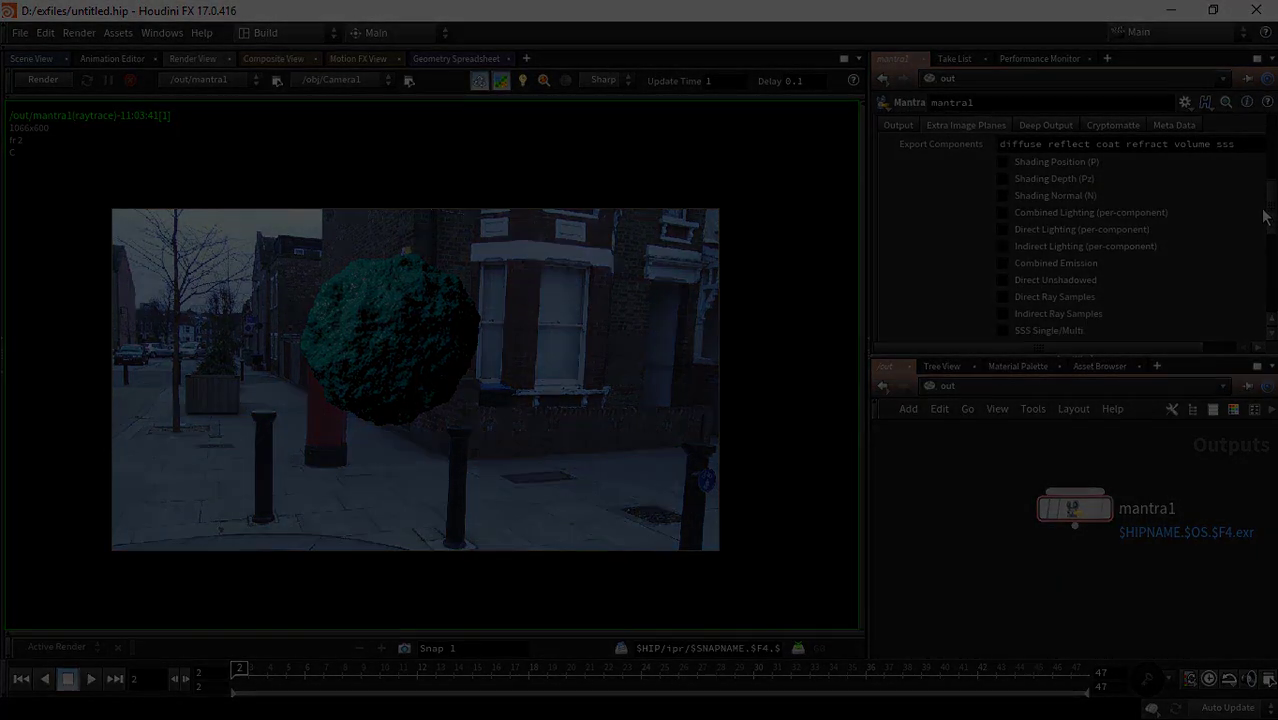